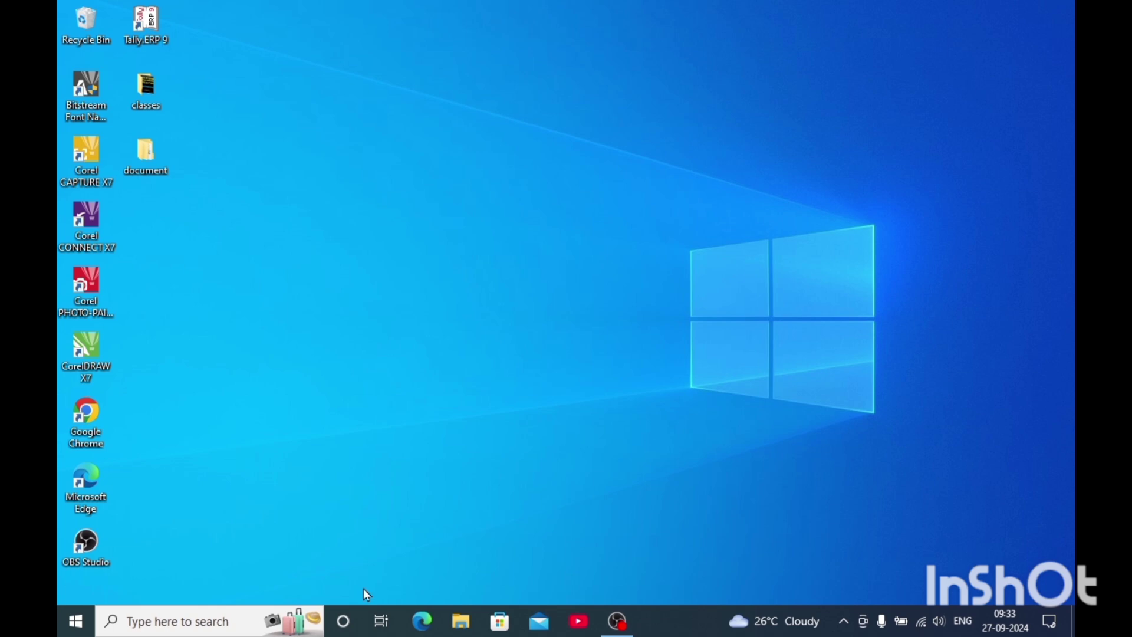
Open Paint by searching Windows for mspaint, and close the blank Paint window
{"action": "left_click", "coordinate": [323, 622]}
{"action": "left_click", "coordinate": [852, 247]}
{"action": "left_click", "coordinate": [210, 628]}
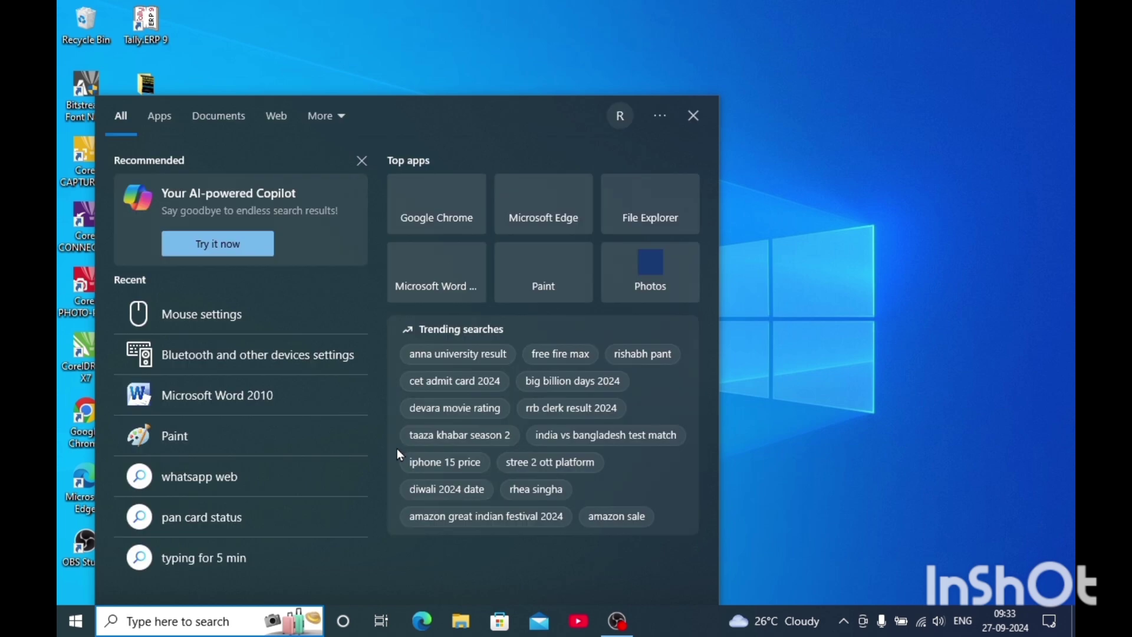
{"action": "type", "text": "mspaint"}
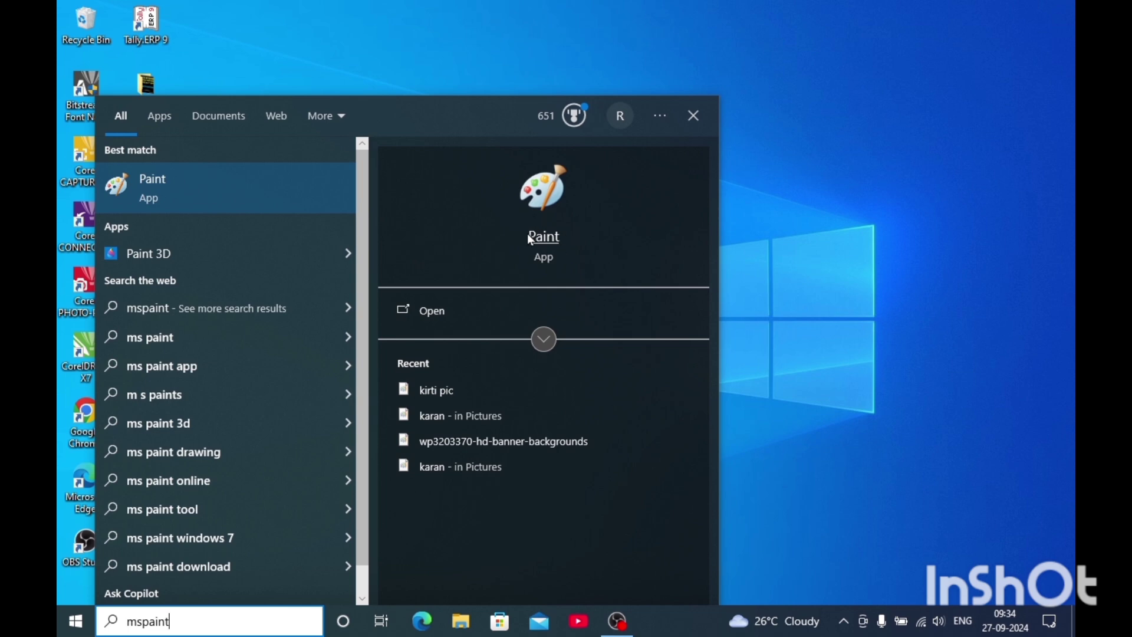
{"action": "left_click", "coordinate": [261, 199]}
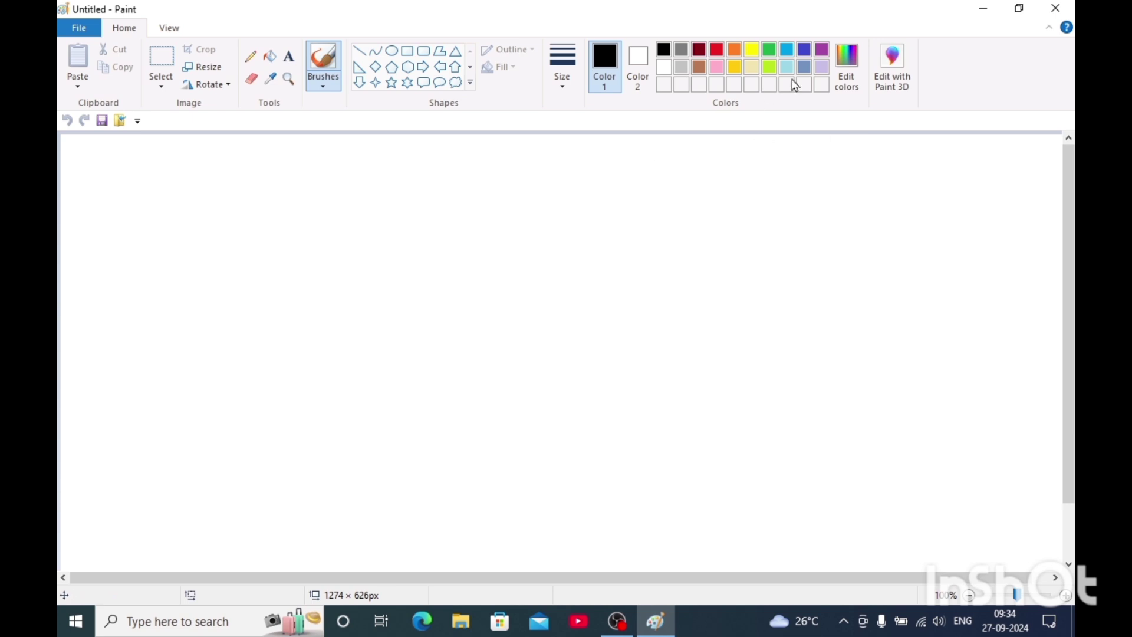
{"action": "left_click", "coordinate": [1053, 7]}
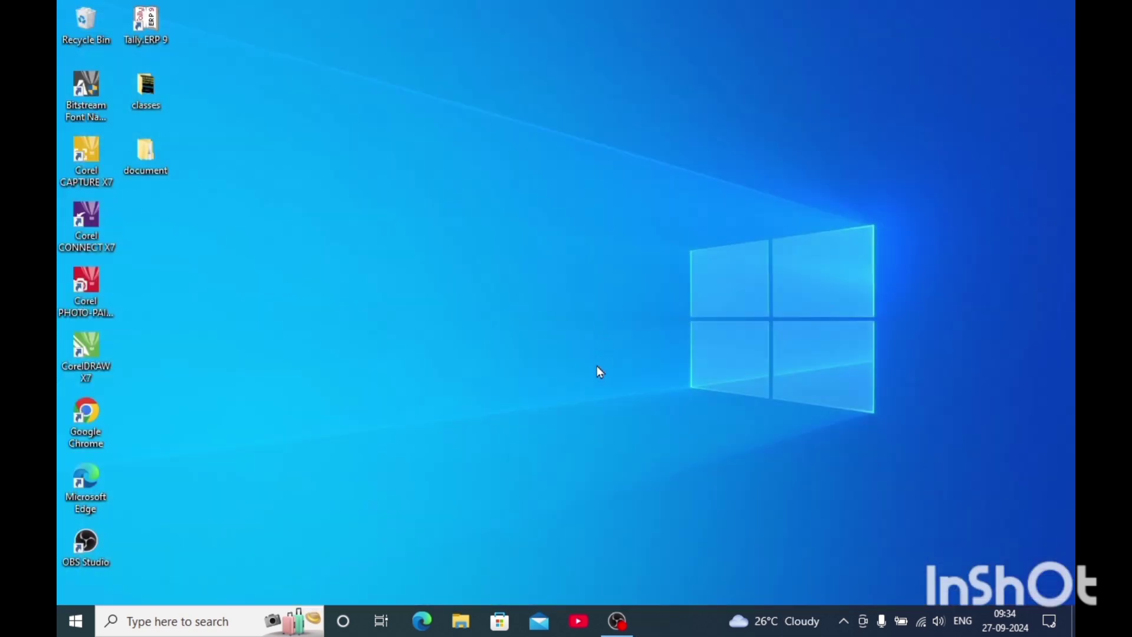
Open Paint from the Windows Accessories folder of the installed apps, and close its window
{"action": "left_click", "coordinate": [82, 621]}
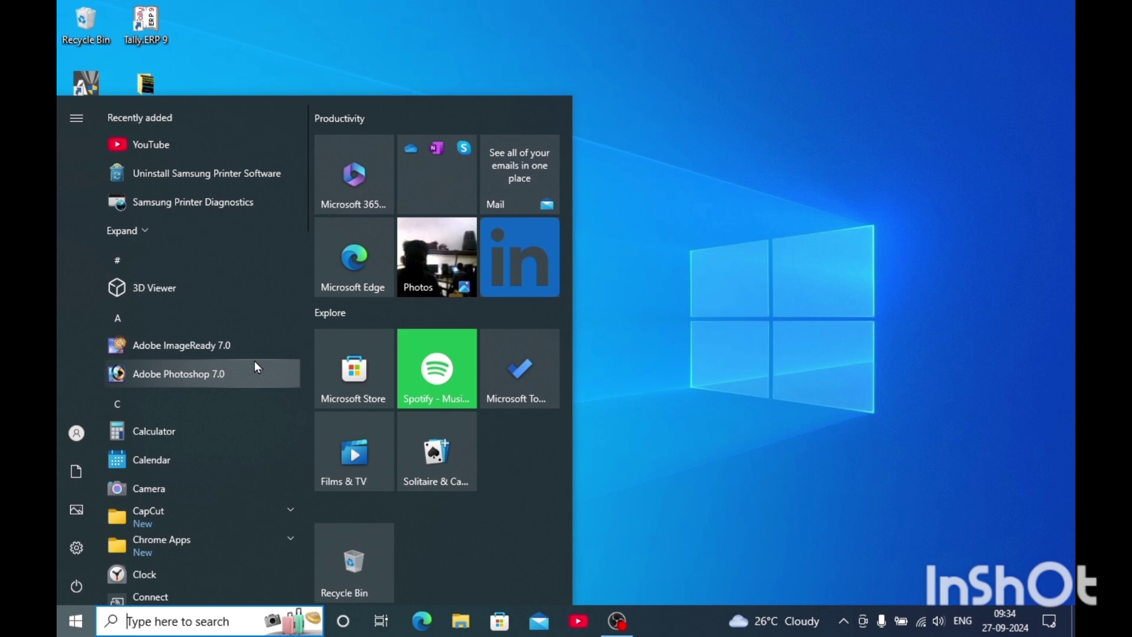
{"action": "scroll", "coordinate": [257, 366], "scroll_direction": "down", "scroll_amount": 2}
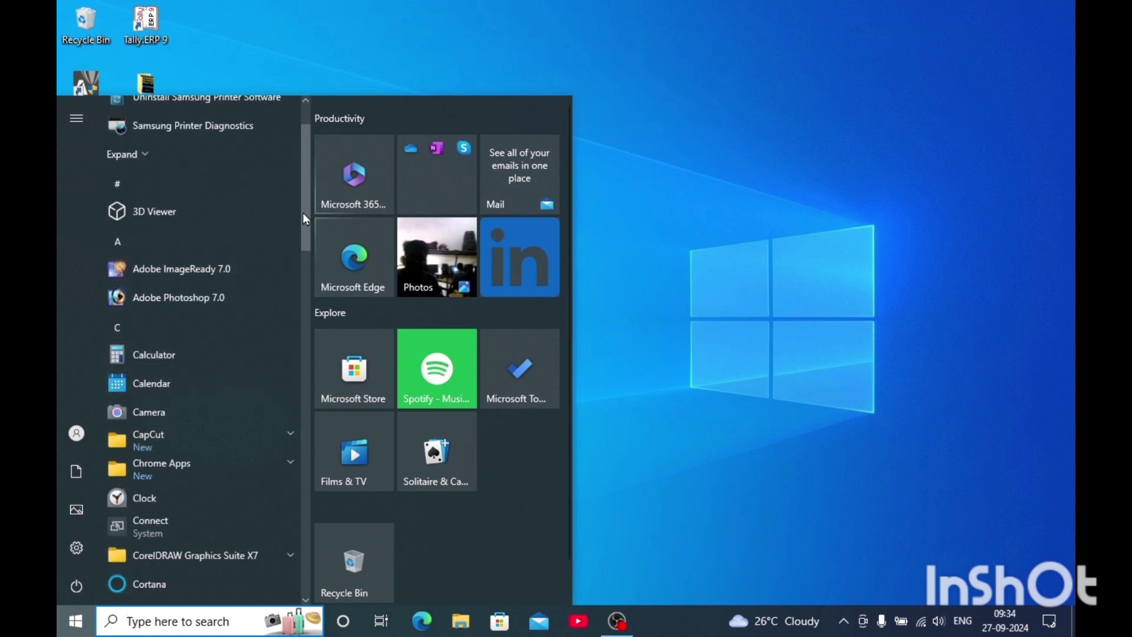
{"action": "left_click_drag", "start_coordinate": [305, 238], "coordinate": [259, 500]}
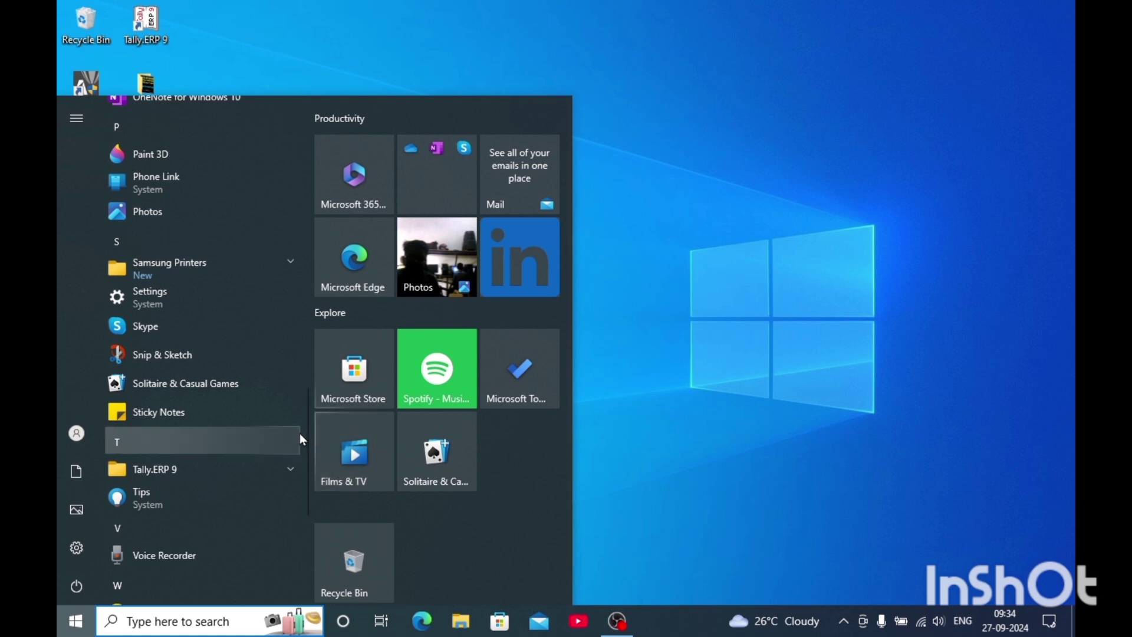
{"action": "left_click_drag", "start_coordinate": [306, 494], "coordinate": [310, 532]}
{"action": "left_click", "coordinate": [242, 451]}
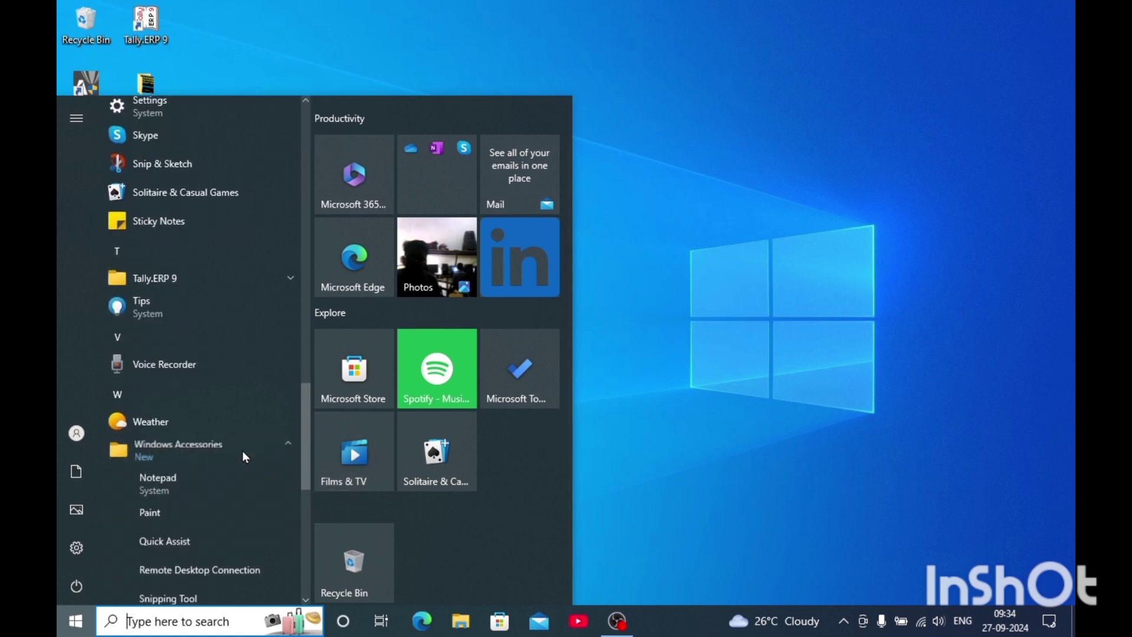
{"action": "scroll", "coordinate": [242, 451], "scroll_direction": "down", "scroll_amount": 2}
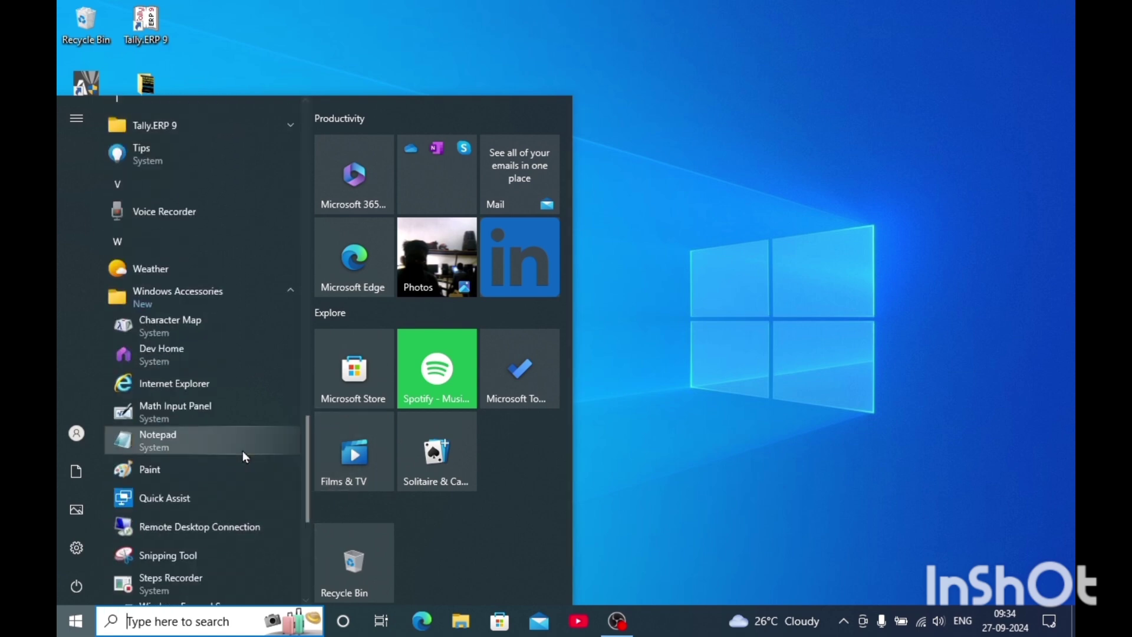
{"action": "left_click", "coordinate": [216, 470]}
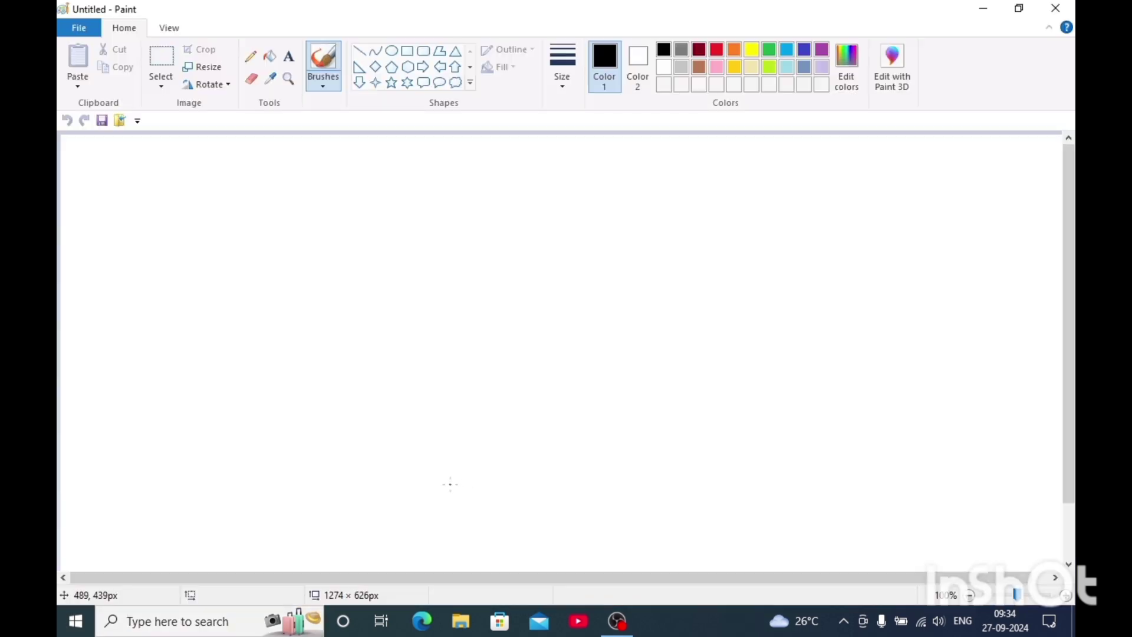
{"action": "left_click", "coordinate": [1055, 8]}
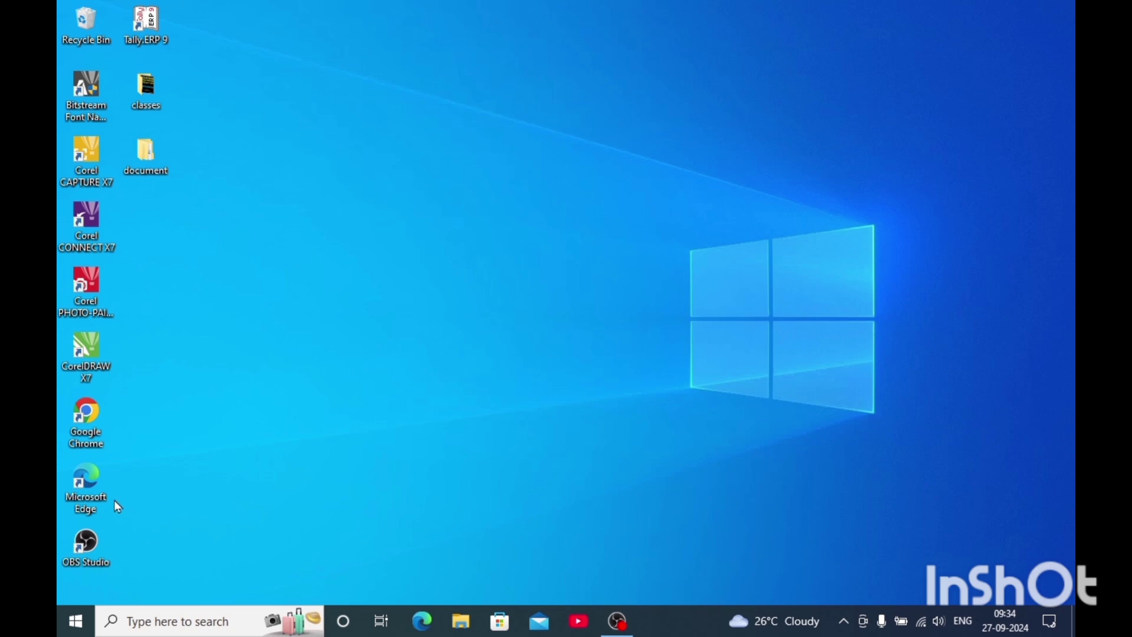
Create a desktop shortcut for Paint from the Windows Accessories folder and launch Paint with it
{"action": "left_click", "coordinate": [69, 625]}
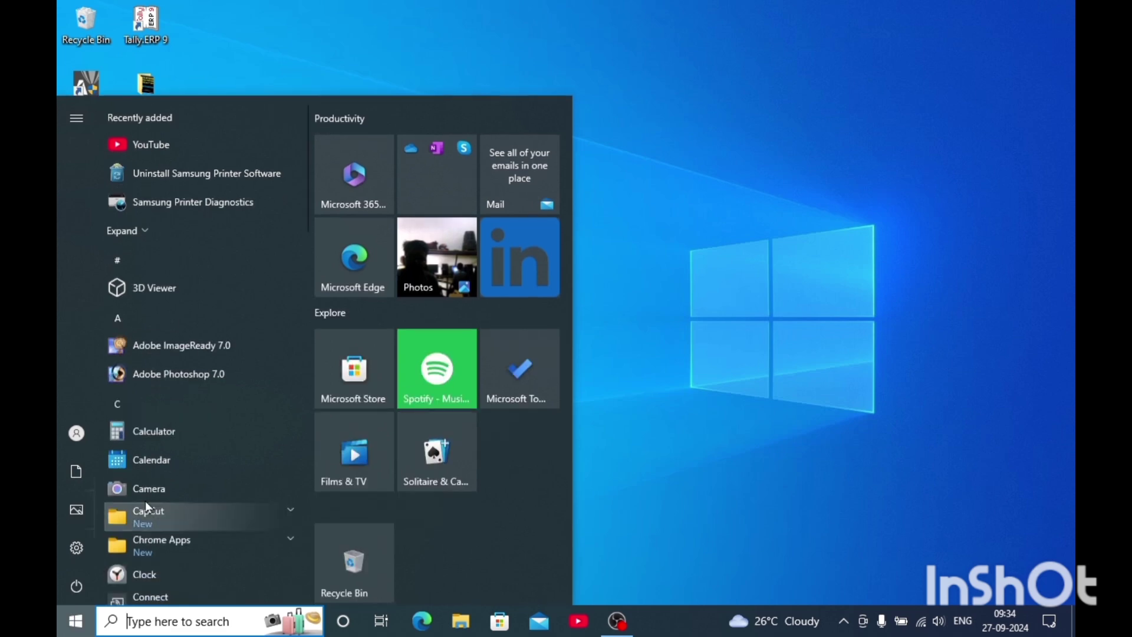
{"action": "scroll", "coordinate": [263, 248], "scroll_direction": "down", "scroll_amount": 12}
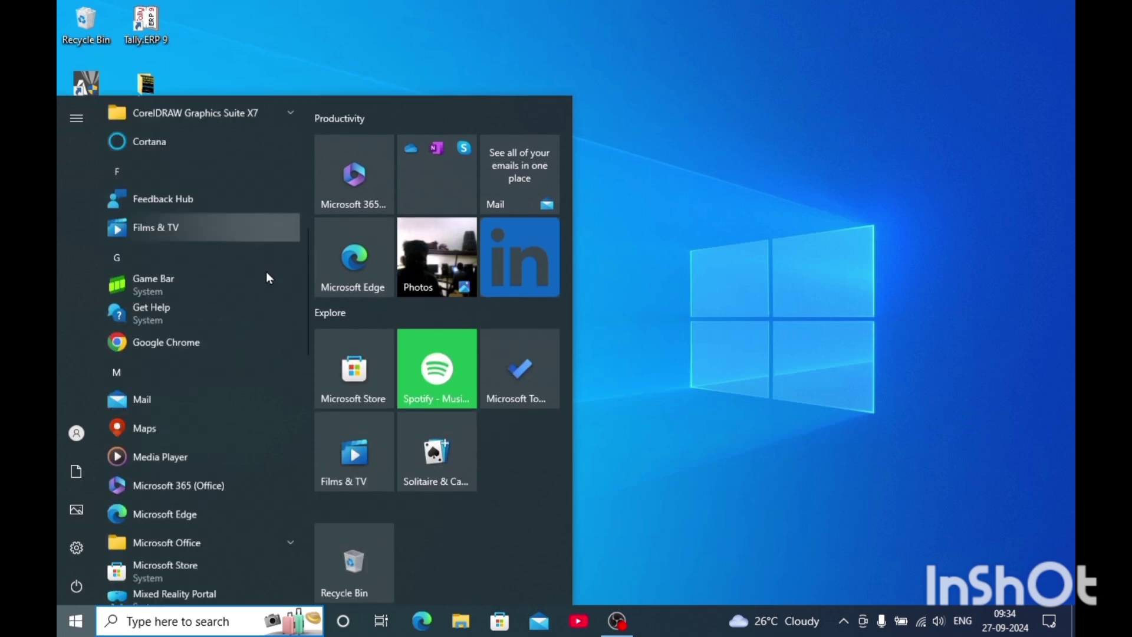
{"action": "scroll", "coordinate": [271, 313], "scroll_direction": "down", "scroll_amount": 15}
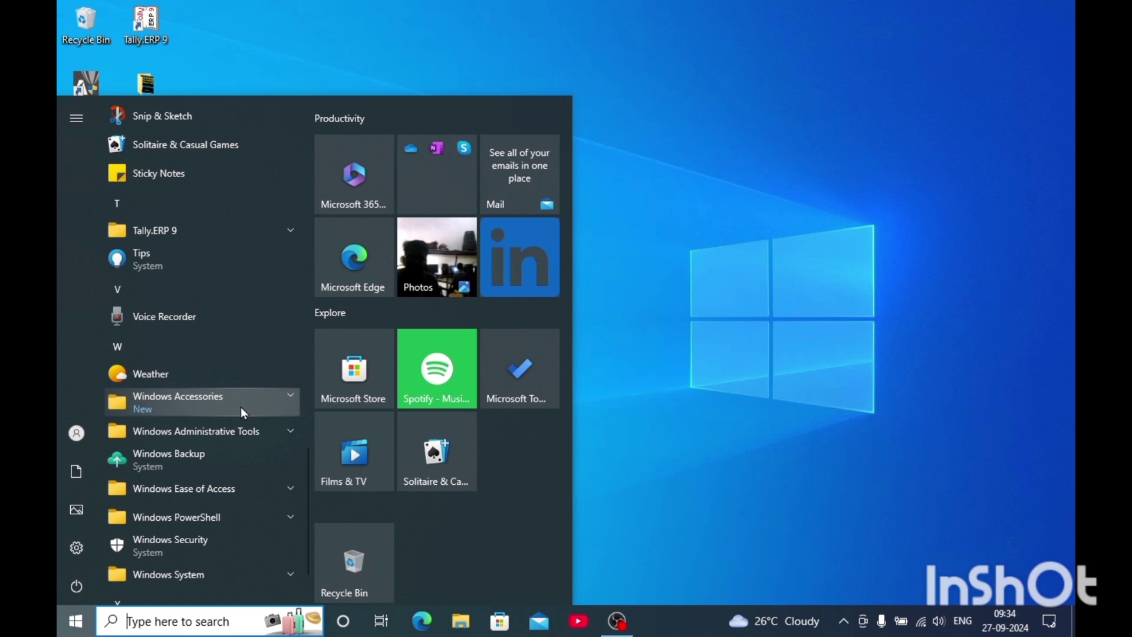
{"action": "left_click", "coordinate": [245, 402]}
{"action": "scroll", "coordinate": [245, 416], "scroll_direction": "down", "scroll_amount": 3}
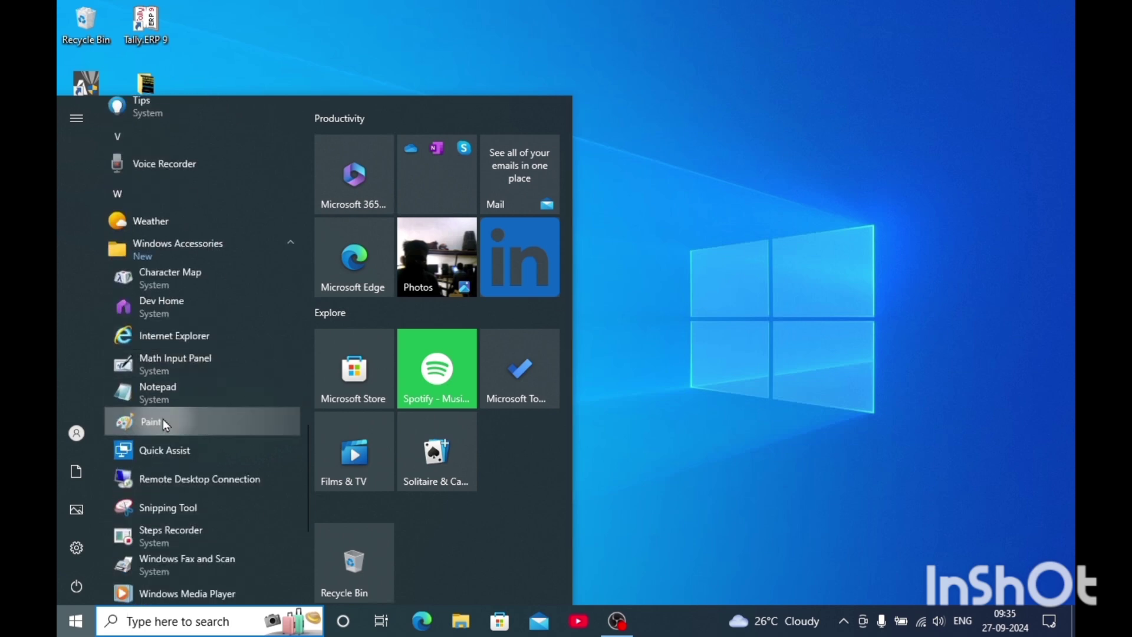
{"action": "mouse_move", "coordinate": [163, 418]}
{"action": "left_mouse_down"}
{"action": "mouse_move", "coordinate": [395, 407]}
{"action": "mouse_move", "coordinate": [581, 352]}
{"action": "mouse_move", "coordinate": [654, 300]}
{"action": "mouse_move", "coordinate": [684, 151]}
{"action": "mouse_move", "coordinate": [681, 169]}
{"action": "left_mouse_up"}
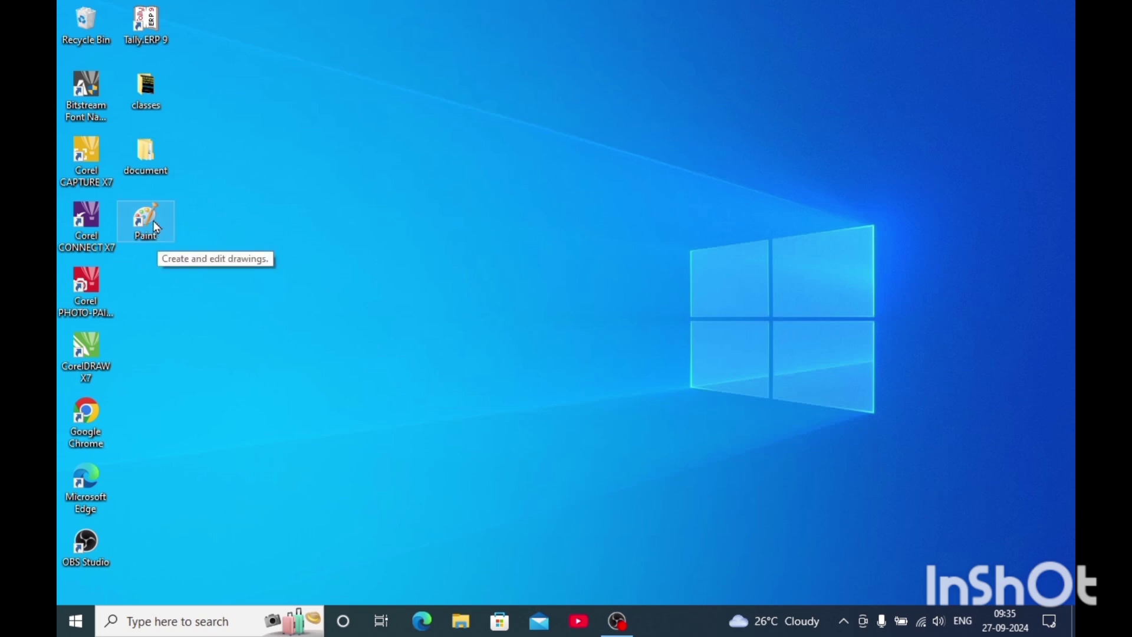
{"action": "double_click", "coordinate": [154, 224]}
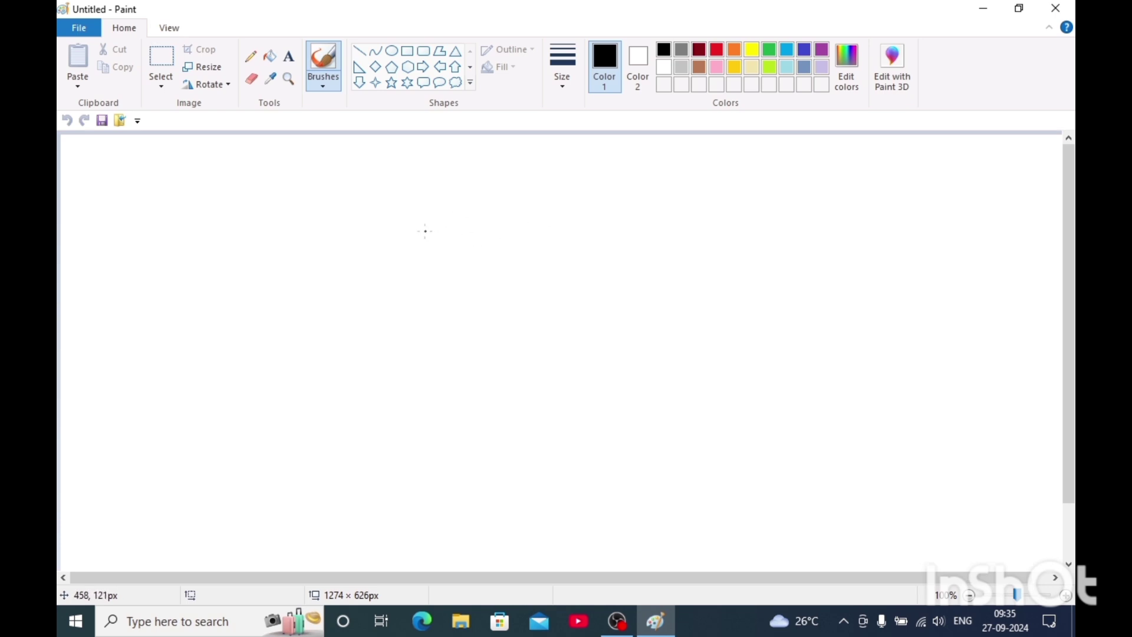
Examine Paint's file commands, its home and view options, and the full set of available shapes
{"action": "left_click", "coordinate": [86, 35]}
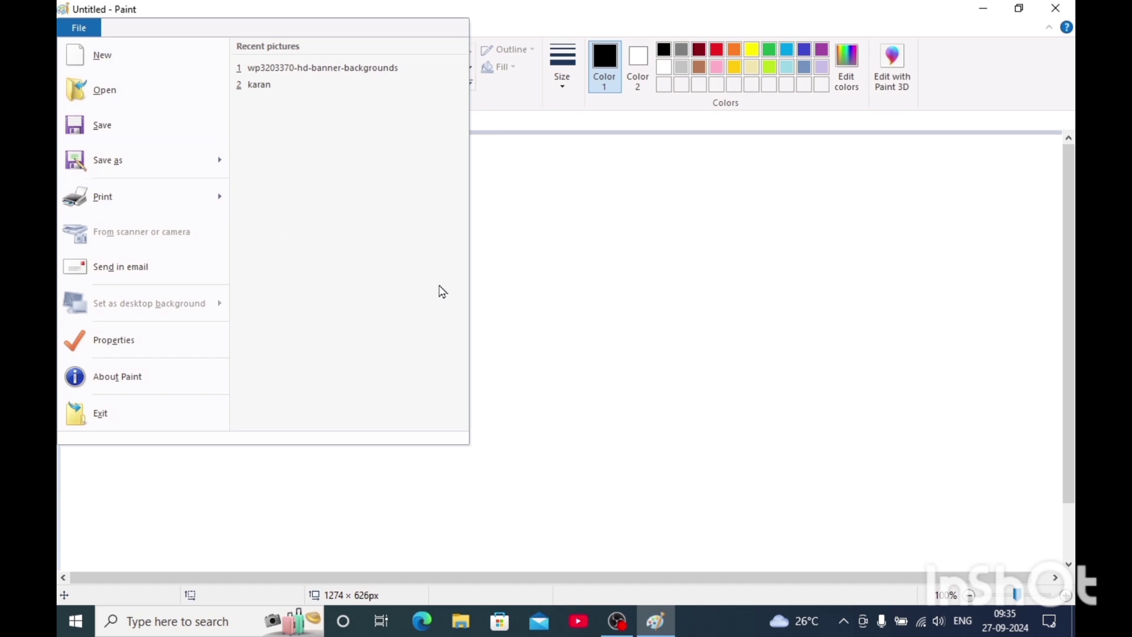
{"action": "left_click", "coordinate": [585, 292]}
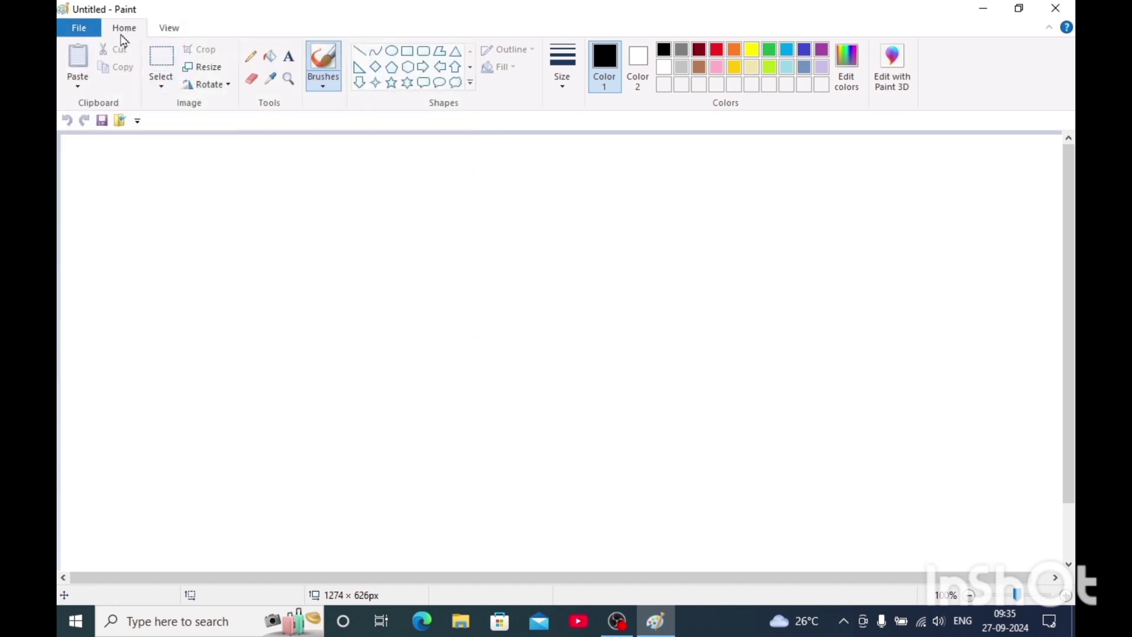
{"action": "left_click", "coordinate": [169, 27]}
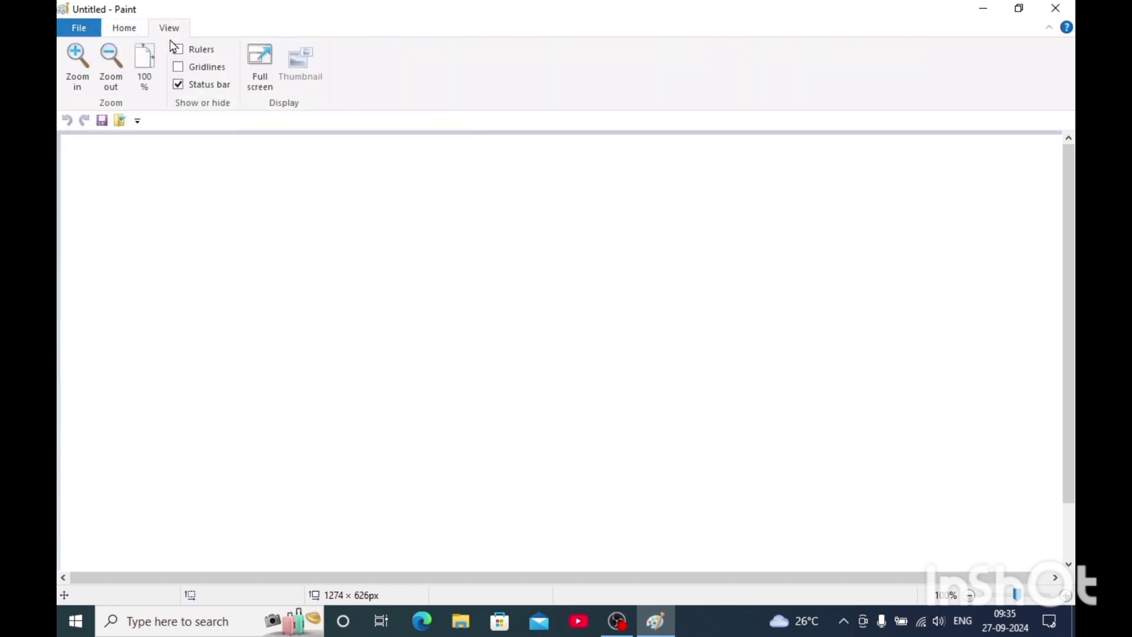
{"action": "left_click", "coordinate": [118, 31]}
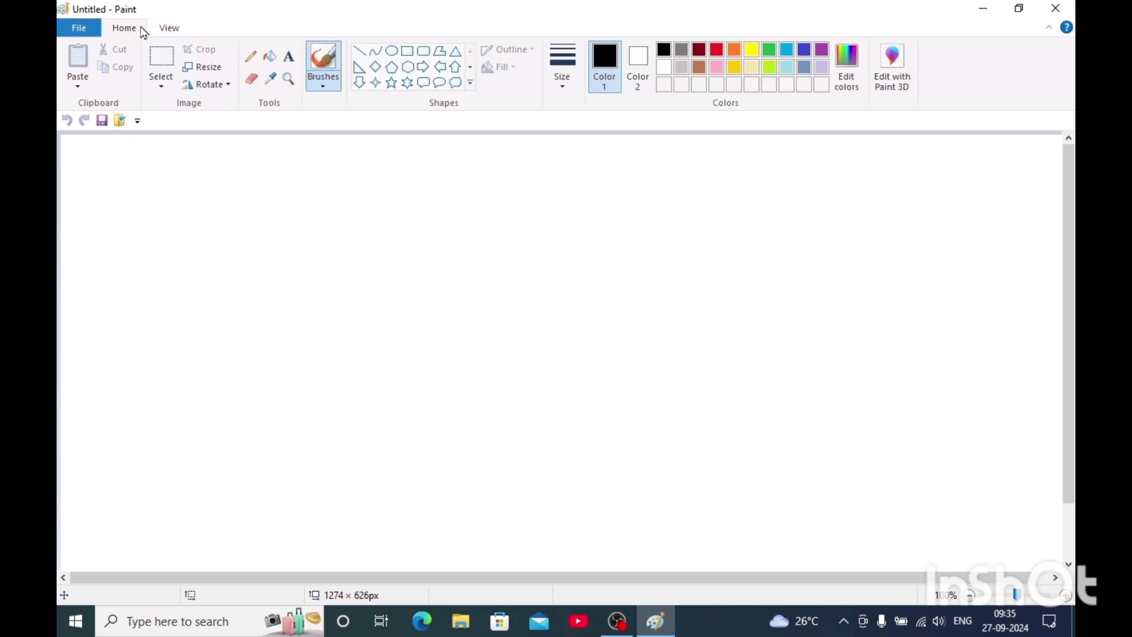
{"action": "left_click", "coordinate": [163, 30]}
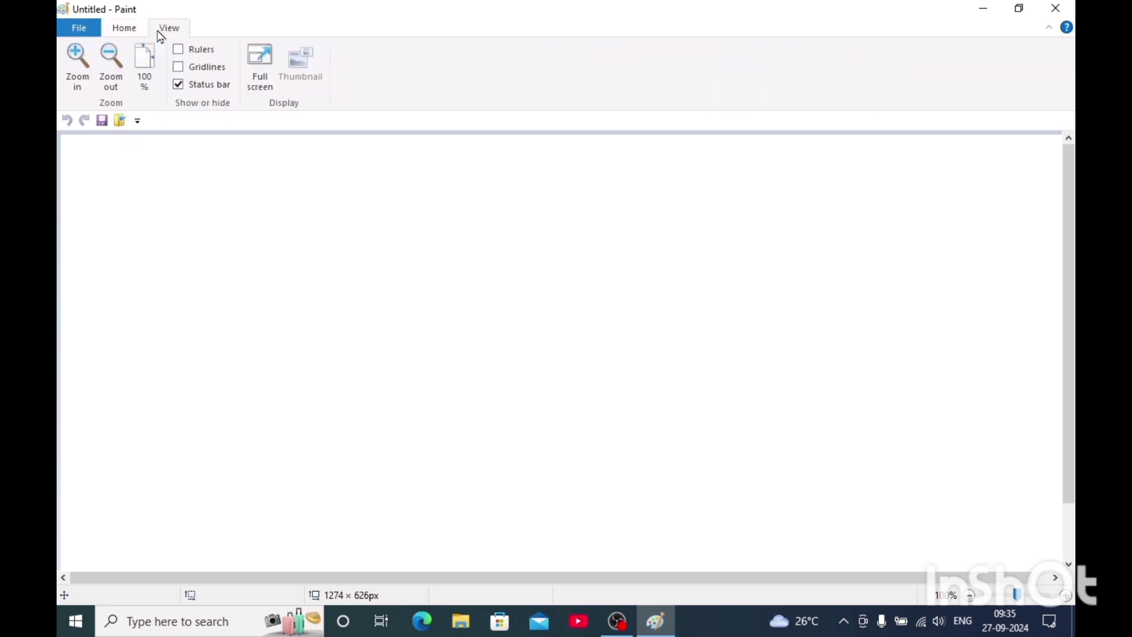
{"action": "left_click", "coordinate": [122, 31]}
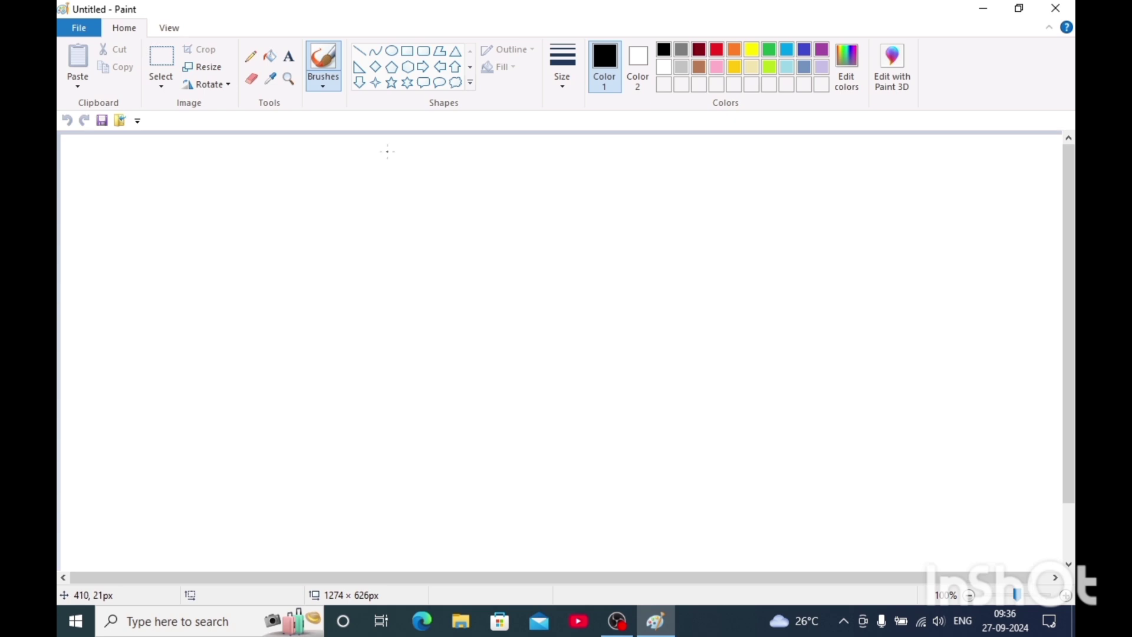
{"action": "left_click", "coordinate": [471, 84]}
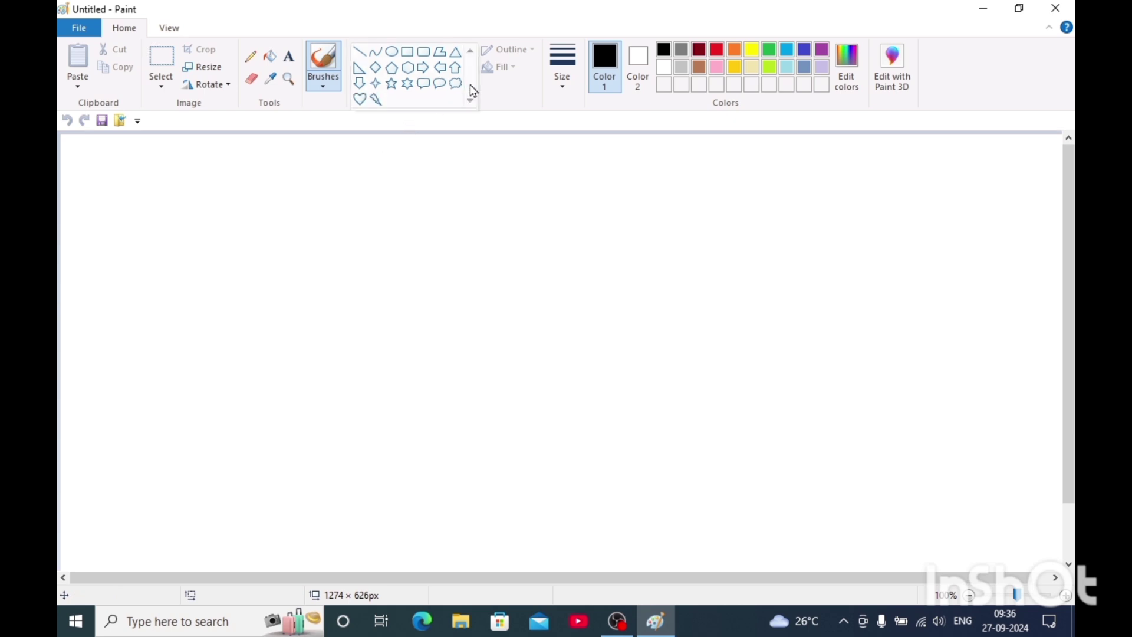
{"action": "left_click", "coordinate": [350, 42]}
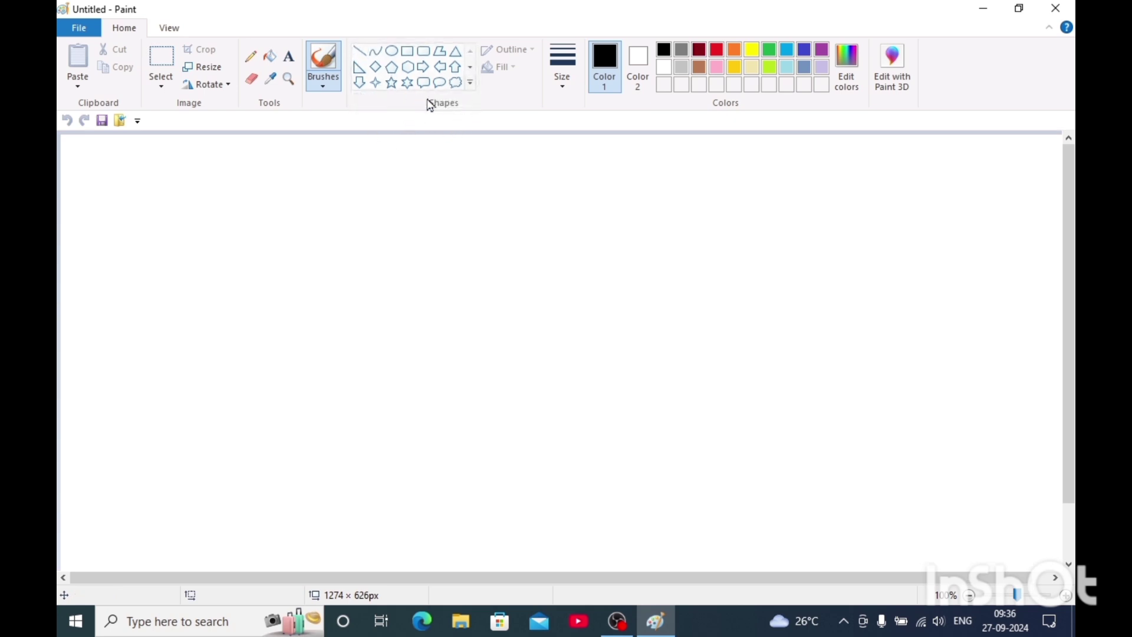
Draw four black diagonal lines crossing each other on the canvas with the Line shape
{"action": "left_click", "coordinate": [470, 86]}
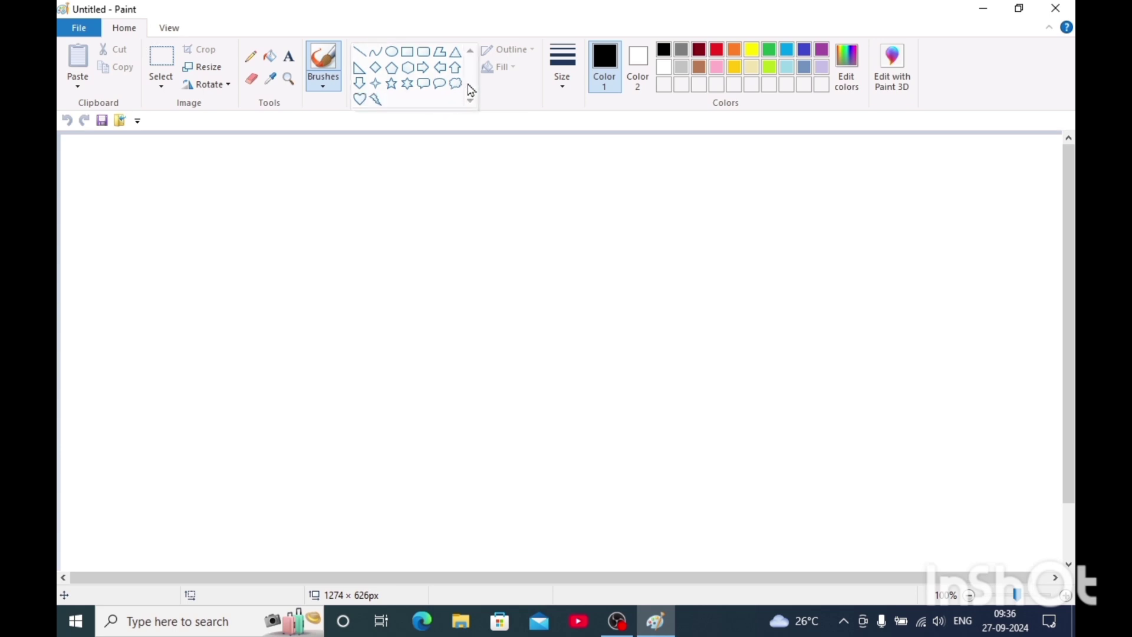
{"action": "left_click", "coordinate": [360, 59]}
{"action": "left_click_drag", "start_coordinate": [210, 214], "coordinate": [533, 387]}
{"action": "left_click_drag", "start_coordinate": [658, 190], "coordinate": [389, 482]}
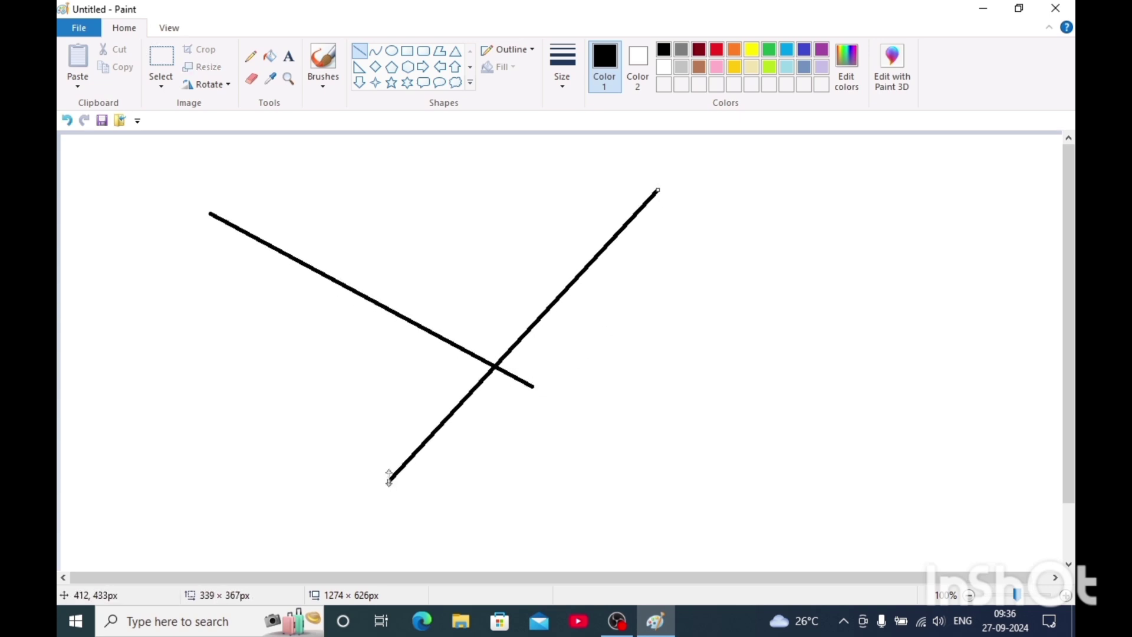
{"action": "left_click_drag", "start_coordinate": [201, 367], "coordinate": [481, 173]}
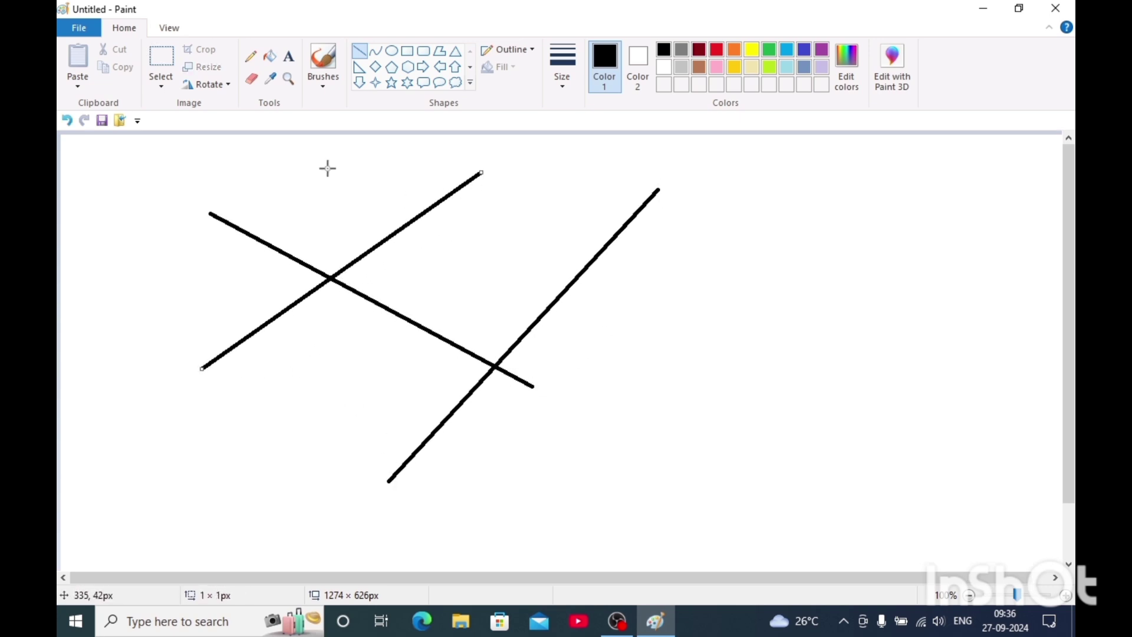
{"action": "left_click_drag", "start_coordinate": [328, 169], "coordinate": [666, 354]}
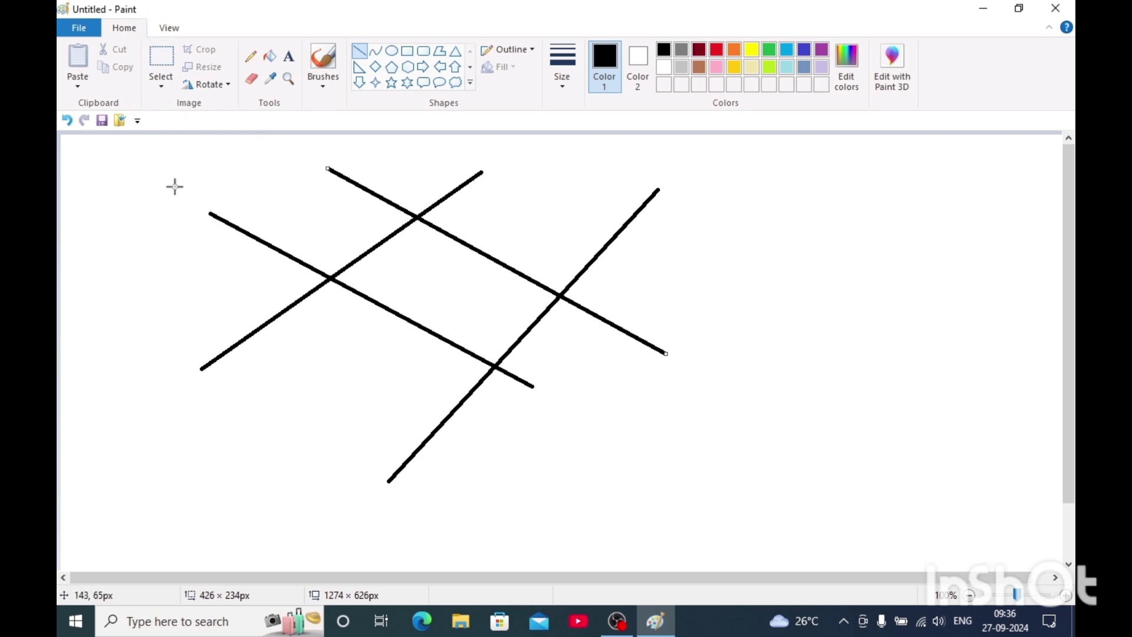
Undo all four diagonal lines
{"action": "left_click", "coordinate": [68, 122]}
{"action": "left_click", "coordinate": [68, 121]}
{"action": "left_click", "coordinate": [68, 121]}
{"action": "left_click", "coordinate": [69, 122]}
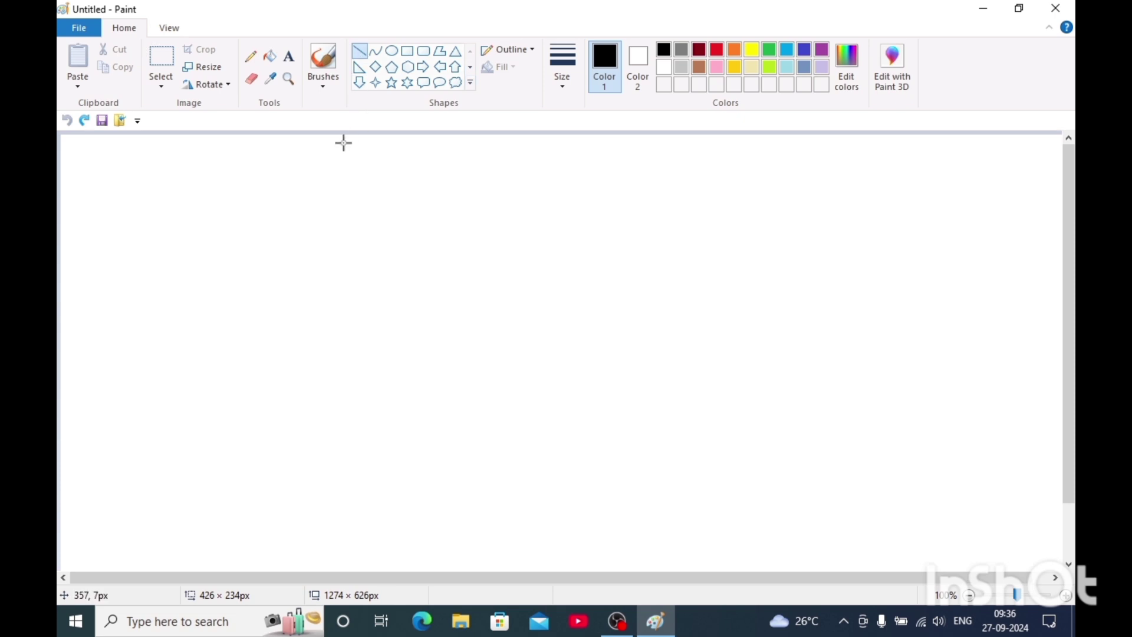
Draw a slightly slanted line spanning about 805 × 32 px across the upper canvas and undo it
{"action": "mouse_move", "coordinate": [196, 189]}
{"action": "left_mouse_down"}
{"action": "mouse_move", "coordinate": [366, 273]}
{"action": "mouse_move", "coordinate": [647, 283]}
{"action": "mouse_move", "coordinate": [804, 250]}
{"action": "mouse_move", "coordinate": [861, 214]}
{"action": "mouse_move", "coordinate": [854, 245]}
{"action": "mouse_move", "coordinate": [884, 185]}
{"action": "mouse_move", "coordinate": [879, 242]}
{"action": "mouse_move", "coordinate": [880, 205]}
{"action": "mouse_move", "coordinate": [760, 268]}
{"action": "mouse_move", "coordinate": [713, 191]}
{"action": "mouse_move", "coordinate": [836, 214]}
{"action": "left_mouse_up"}
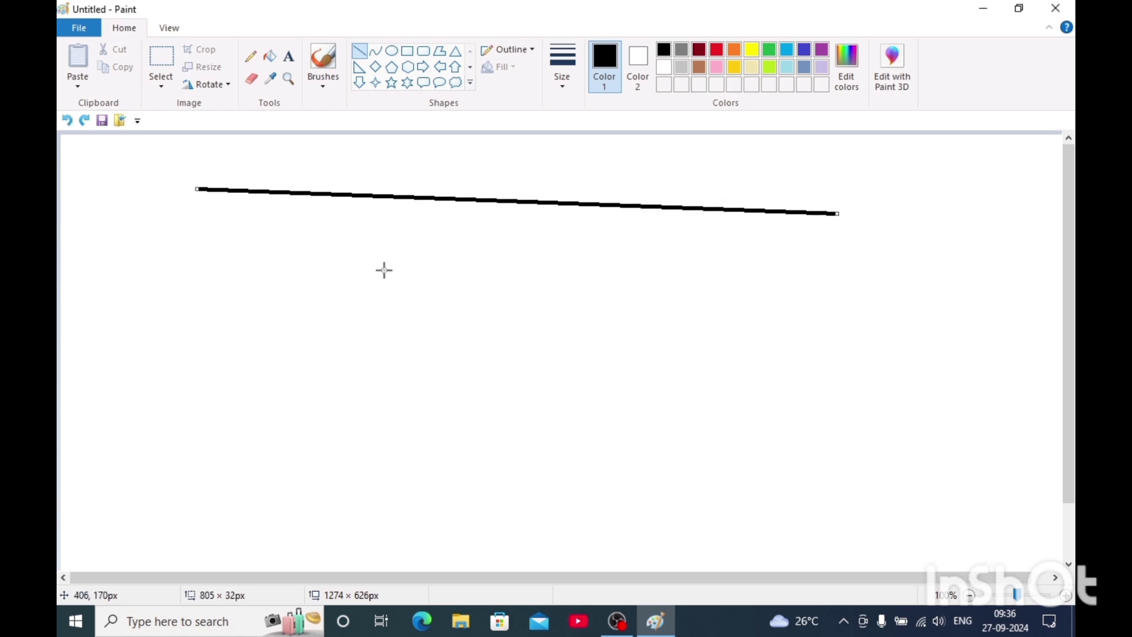
{"action": "left_click", "coordinate": [68, 121]}
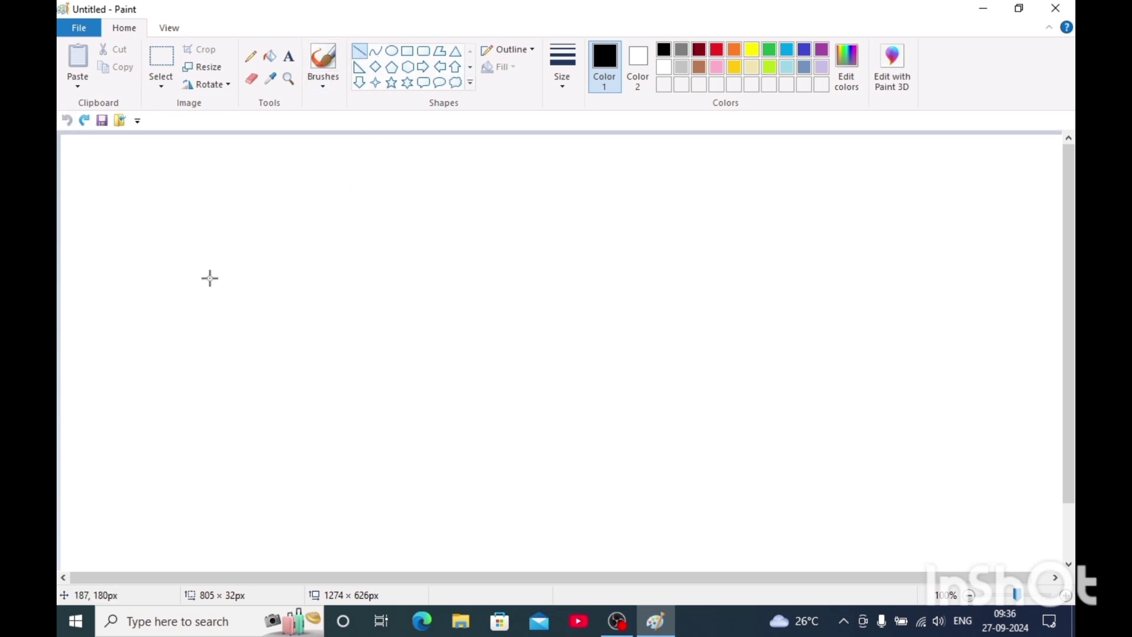
Draw a perfectly horizontal line about 799 px long and a perfectly vertical line about 445 px long crossing it
{"action": "mouse_move", "coordinate": [194, 269]}
{"action": "left_mouse_down"}
{"action": "mouse_move", "coordinate": [803, 257]}
{"action": "mouse_move", "coordinate": [695, 345]}
{"action": "mouse_move", "coordinate": [800, 226]}
{"action": "mouse_move", "coordinate": [829, 257]}
{"action": "left_mouse_up"}
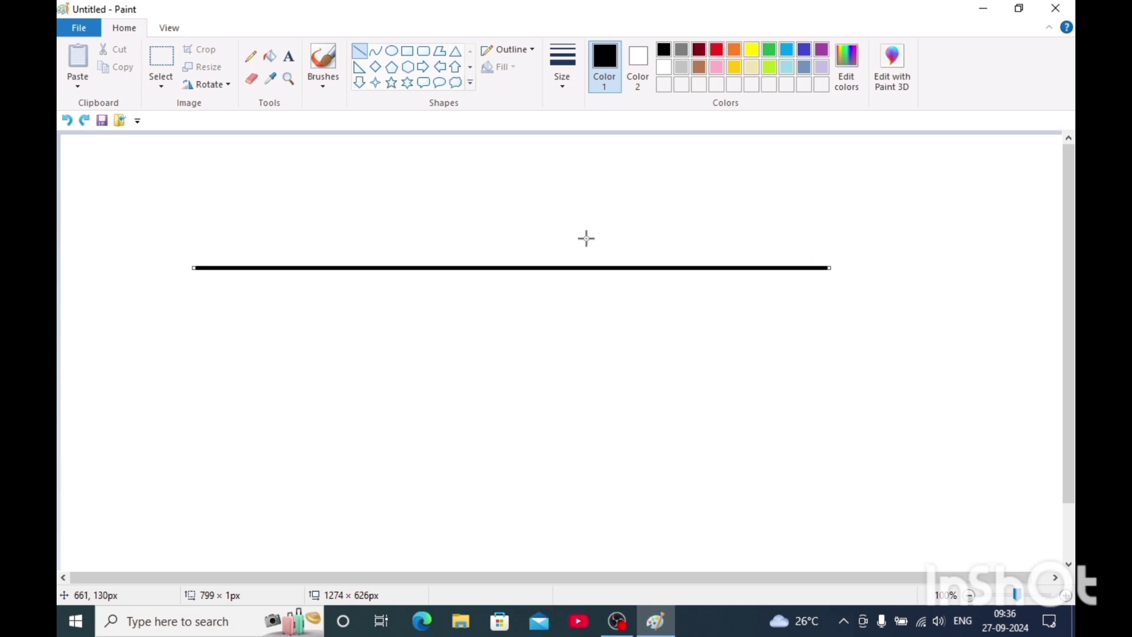
{"action": "left_click_drag", "start_coordinate": [520, 176], "coordinate": [540, 530]}
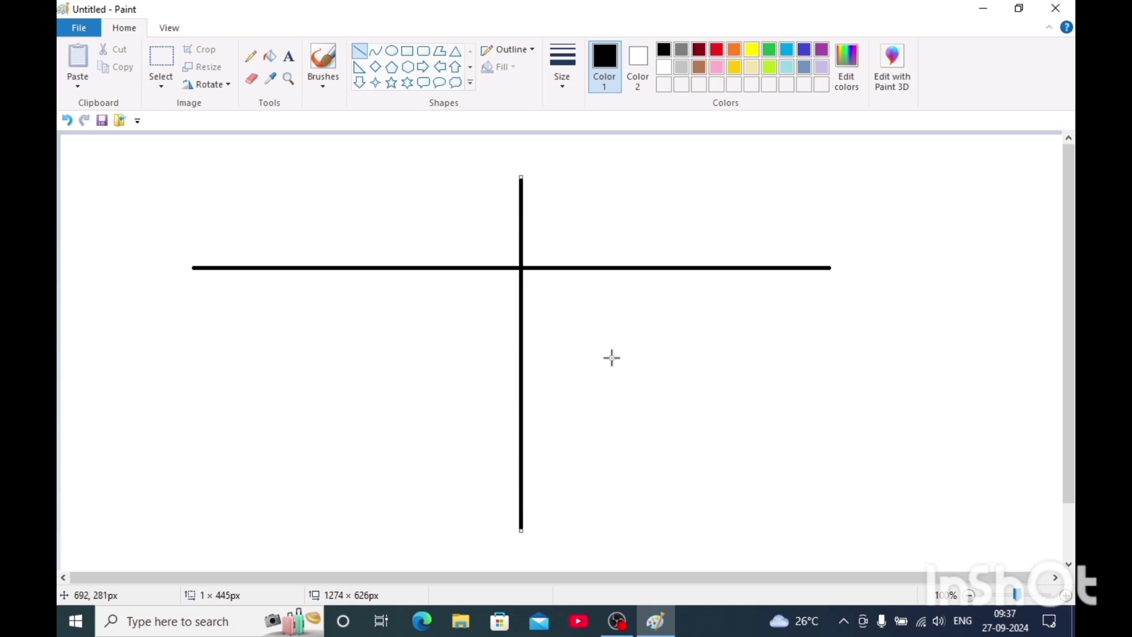
{"action": "left_click", "coordinate": [397, 240]}
Draw a nearly circular ellipse about 252 × 264 px below the horizontal line, left of the vertical line
{"action": "left_click", "coordinate": [392, 54]}
{"action": "left_click_drag", "start_coordinate": [267, 298], "coordinate": [467, 506]}
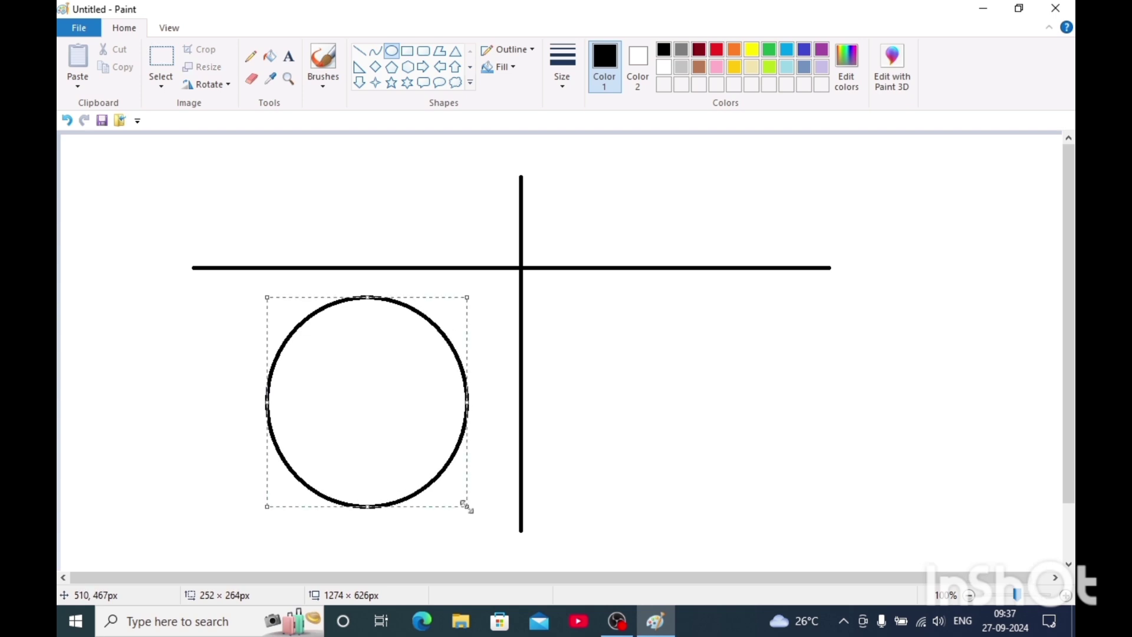
Recolour the circle's outline green and draw a second green ellipse about 280 × 311 px overlapping its upper left
{"action": "left_click", "coordinate": [699, 67]}
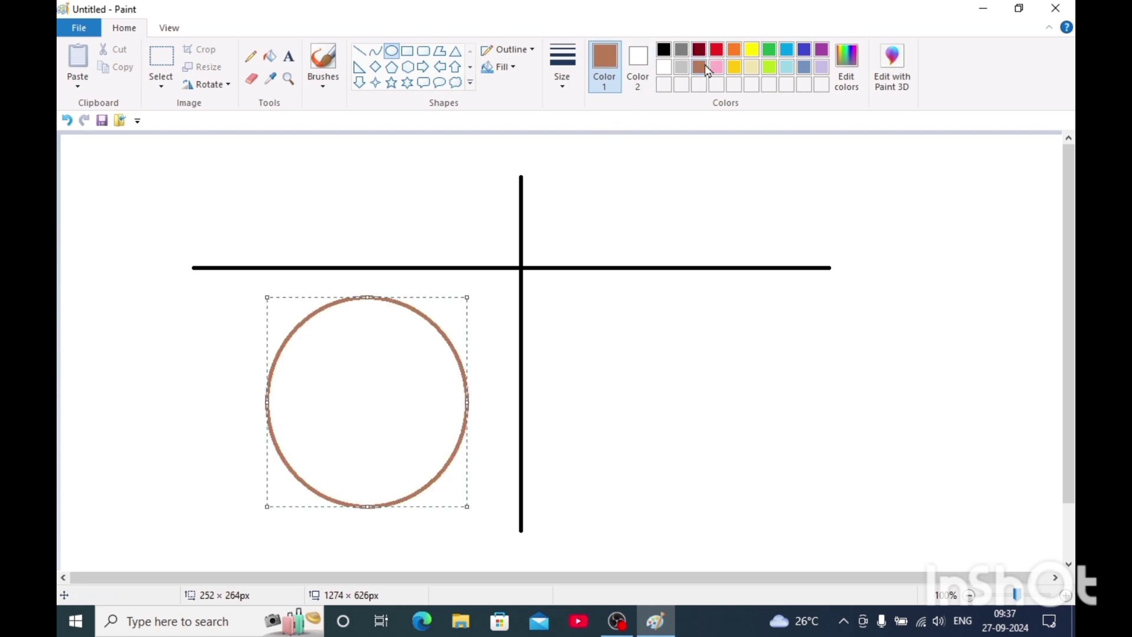
{"action": "left_click", "coordinate": [734, 51]}
{"action": "left_click", "coordinate": [773, 53]}
{"action": "left_click", "coordinate": [590, 203]}
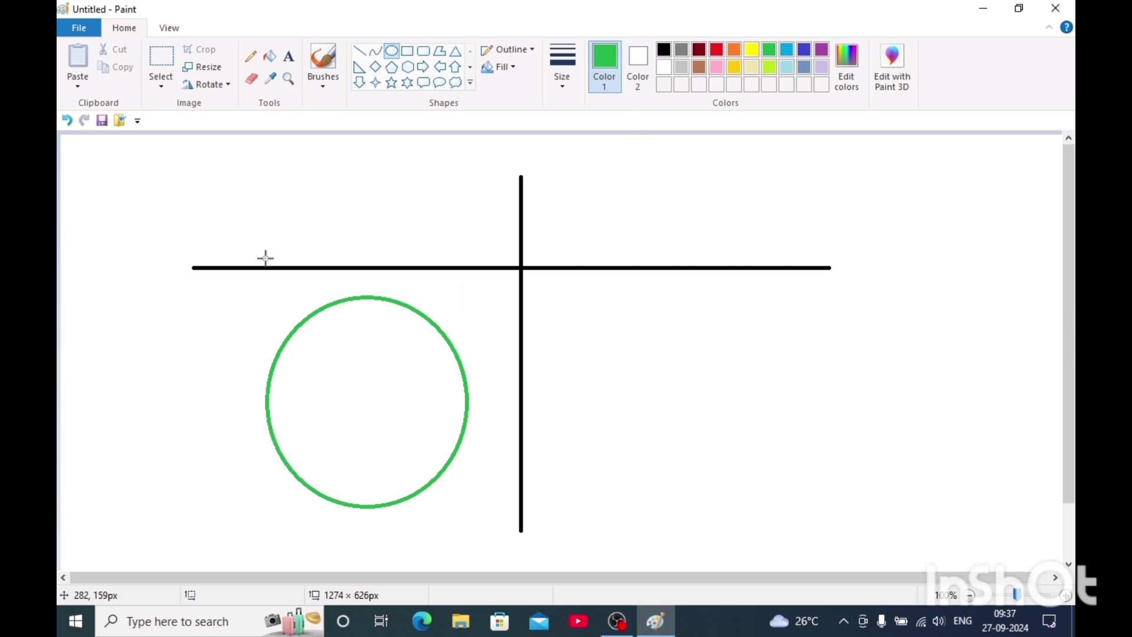
{"action": "left_click_drag", "start_coordinate": [111, 186], "coordinate": [332, 432]}
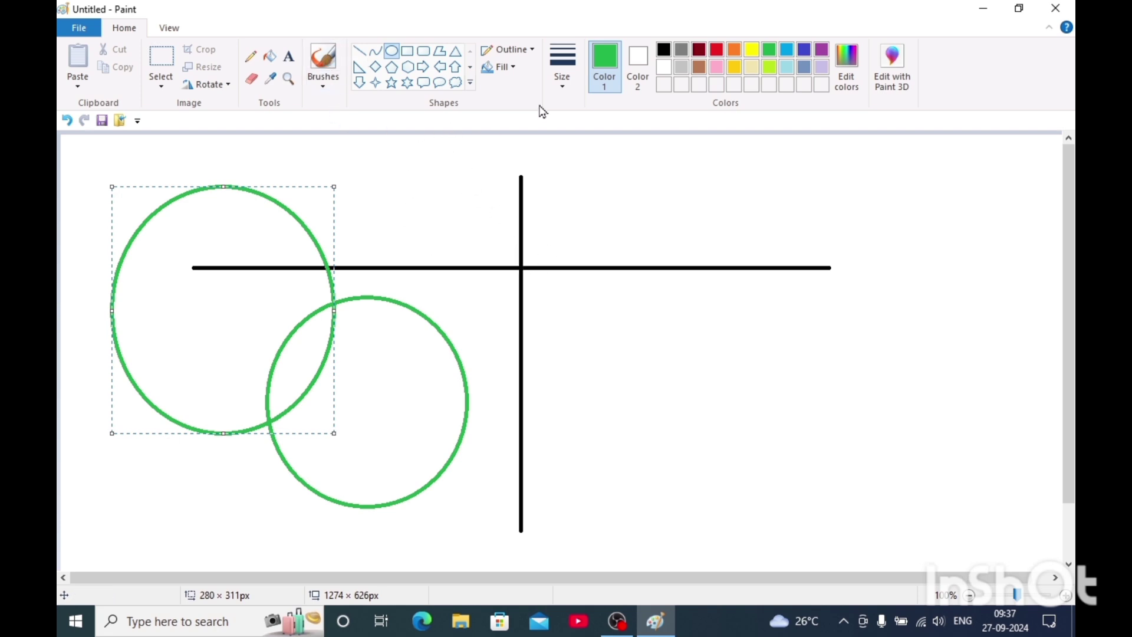
Set Color 2 to yellow and scribble over the circles and crossed lines with the Eraser
{"action": "left_click", "coordinate": [635, 78]}
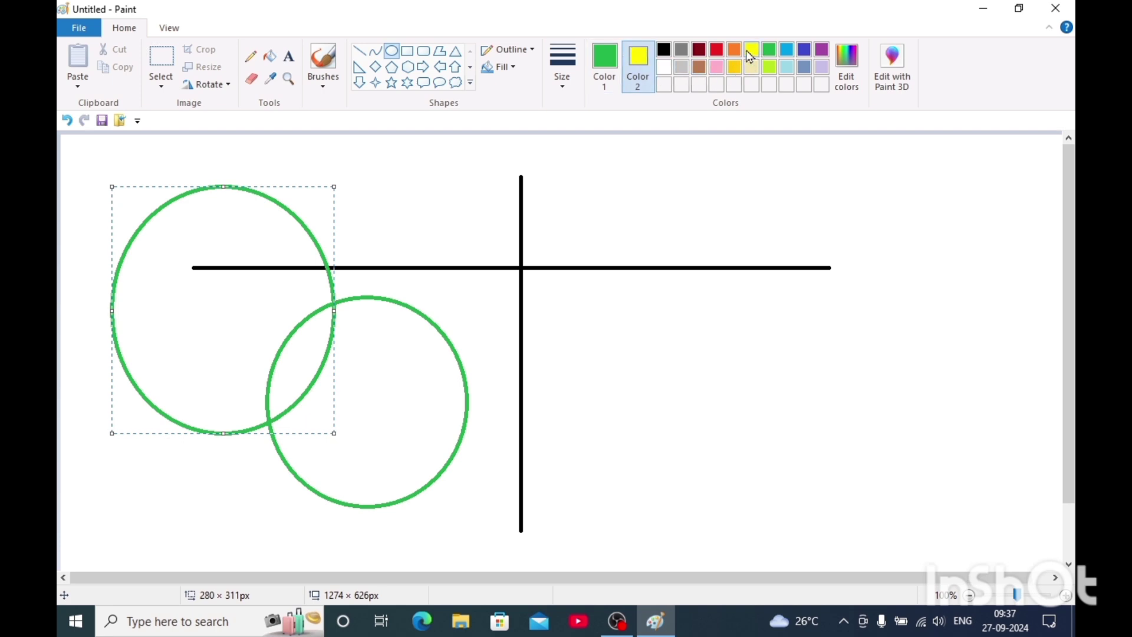
{"action": "left_click", "coordinate": [607, 84]}
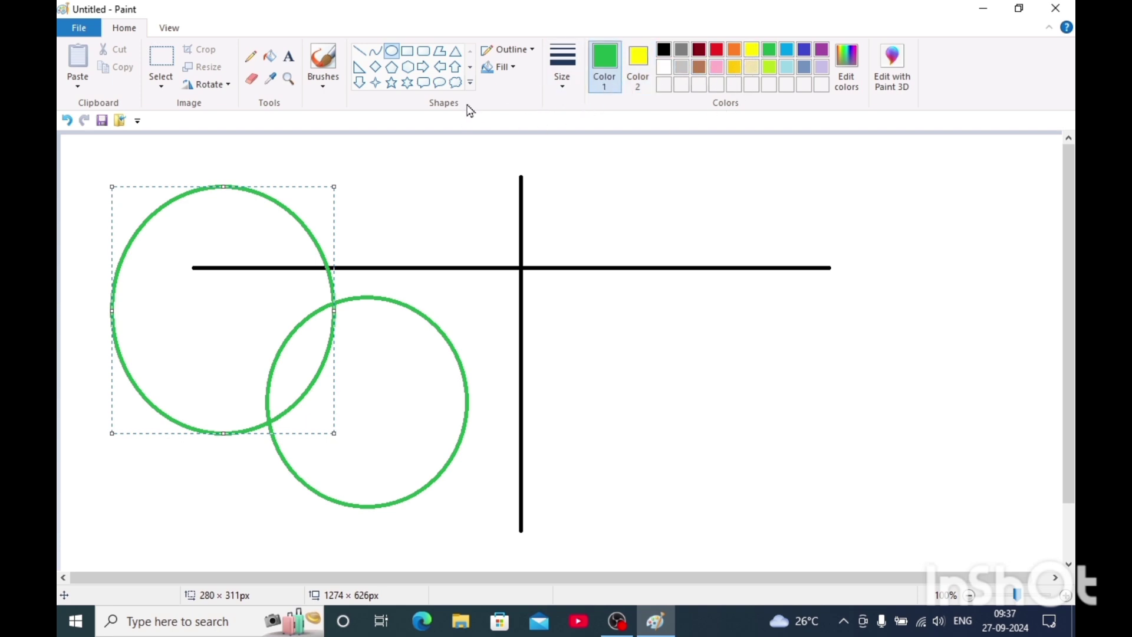
{"action": "left_click", "coordinate": [250, 82]}
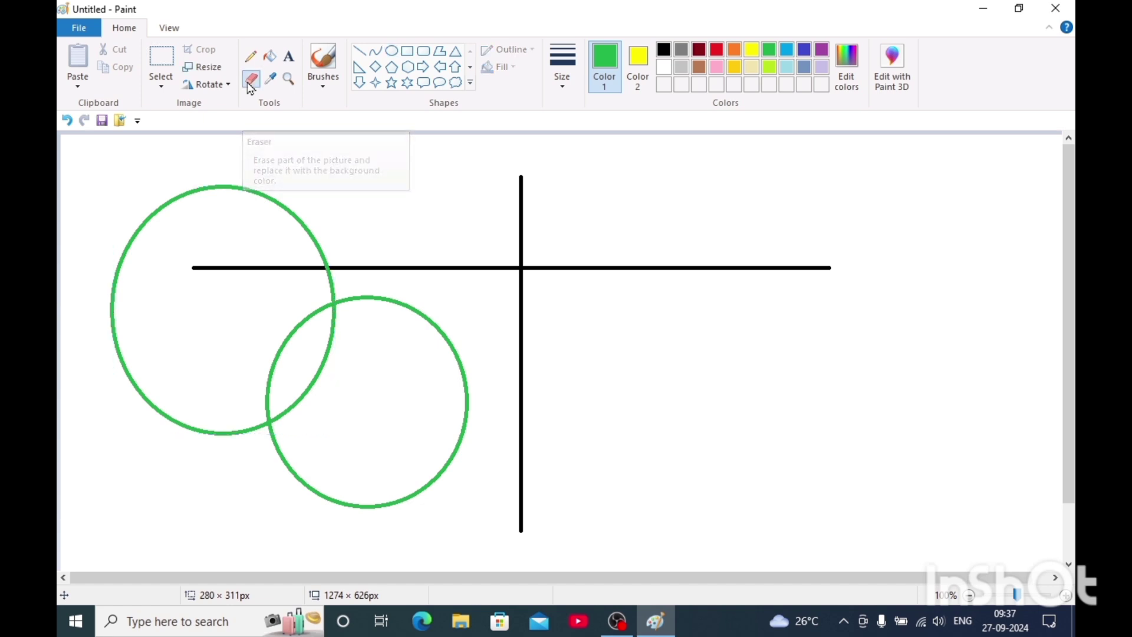
{"action": "mouse_move", "coordinate": [407, 183]}
{"action": "left_mouse_down"}
{"action": "mouse_move", "coordinate": [247, 349]}
{"action": "mouse_move", "coordinate": [189, 334]}
{"action": "mouse_move", "coordinate": [521, 274]}
{"action": "mouse_move", "coordinate": [512, 296]}
{"action": "mouse_move", "coordinate": [299, 311]}
{"action": "mouse_move", "coordinate": [313, 289]}
{"action": "mouse_move", "coordinate": [228, 312]}
{"action": "mouse_move", "coordinate": [380, 306]}
{"action": "mouse_move", "coordinate": [565, 220]}
{"action": "mouse_move", "coordinate": [246, 241]}
{"action": "mouse_move", "coordinate": [194, 230]}
{"action": "mouse_move", "coordinate": [176, 242]}
{"action": "mouse_move", "coordinate": [502, 243]}
{"action": "mouse_move", "coordinate": [553, 281]}
{"action": "mouse_move", "coordinate": [330, 395]}
{"action": "mouse_move", "coordinate": [350, 468]}
{"action": "mouse_move", "coordinate": [439, 324]}
{"action": "mouse_move", "coordinate": [564, 452]}
{"action": "mouse_move", "coordinate": [358, 458]}
{"action": "mouse_move", "coordinate": [551, 304]}
{"action": "mouse_move", "coordinate": [530, 492]}
{"action": "mouse_move", "coordinate": [619, 153]}
{"action": "mouse_move", "coordinate": [656, 68]}
{"action": "left_mouse_up"}
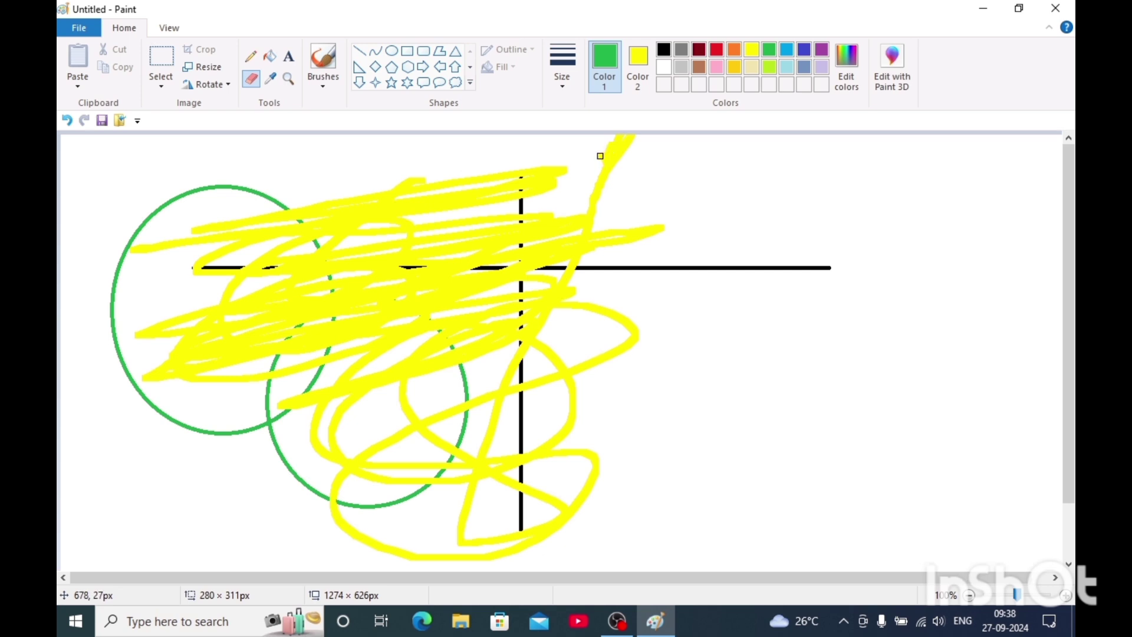
{"action": "left_click_drag", "start_coordinate": [600, 156], "coordinate": [606, 136]}
Set Color 2 to white and erase several thin strips through the yellow scribbles and shapes
{"action": "left_click", "coordinate": [640, 83]}
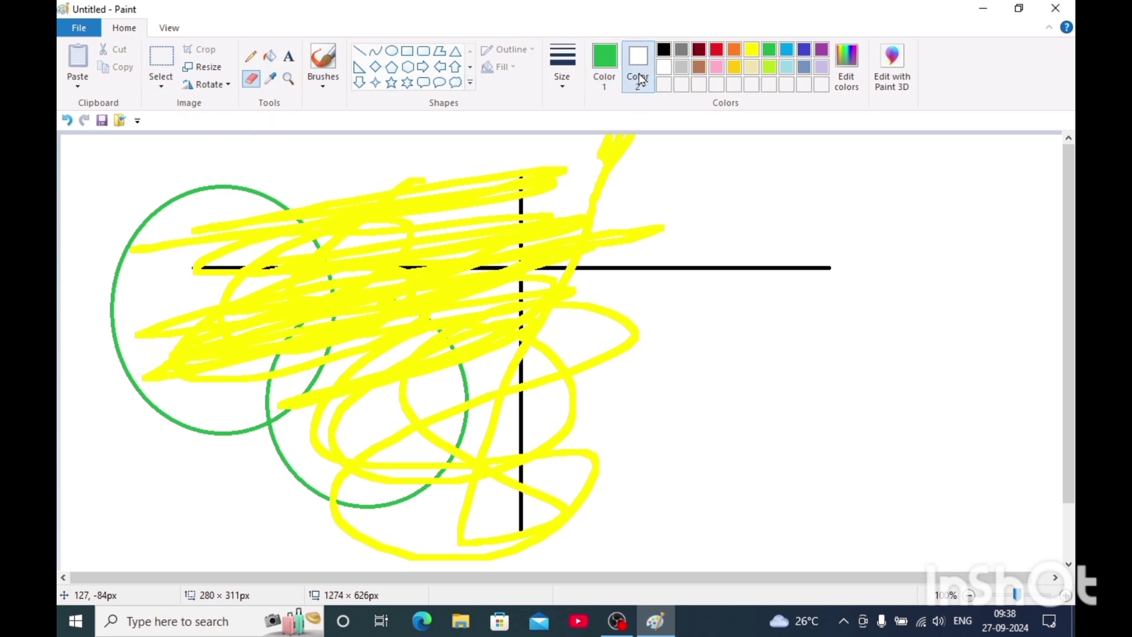
{"action": "mouse_move", "coordinate": [708, 287]}
{"action": "left_mouse_down"}
{"action": "mouse_move", "coordinate": [614, 235]}
{"action": "mouse_move", "coordinate": [413, 242]}
{"action": "mouse_move", "coordinate": [493, 266]}
{"action": "mouse_move", "coordinate": [303, 315]}
{"action": "mouse_move", "coordinate": [640, 181]}
{"action": "left_mouse_up"}
{"action": "mouse_move", "coordinate": [551, 170]}
{"action": "left_mouse_down"}
{"action": "mouse_move", "coordinate": [557, 200]}
{"action": "mouse_move", "coordinate": [469, 290]}
{"action": "mouse_move", "coordinate": [384, 295]}
{"action": "mouse_move", "coordinate": [346, 250]}
{"action": "mouse_move", "coordinate": [239, 208]}
{"action": "left_mouse_up"}
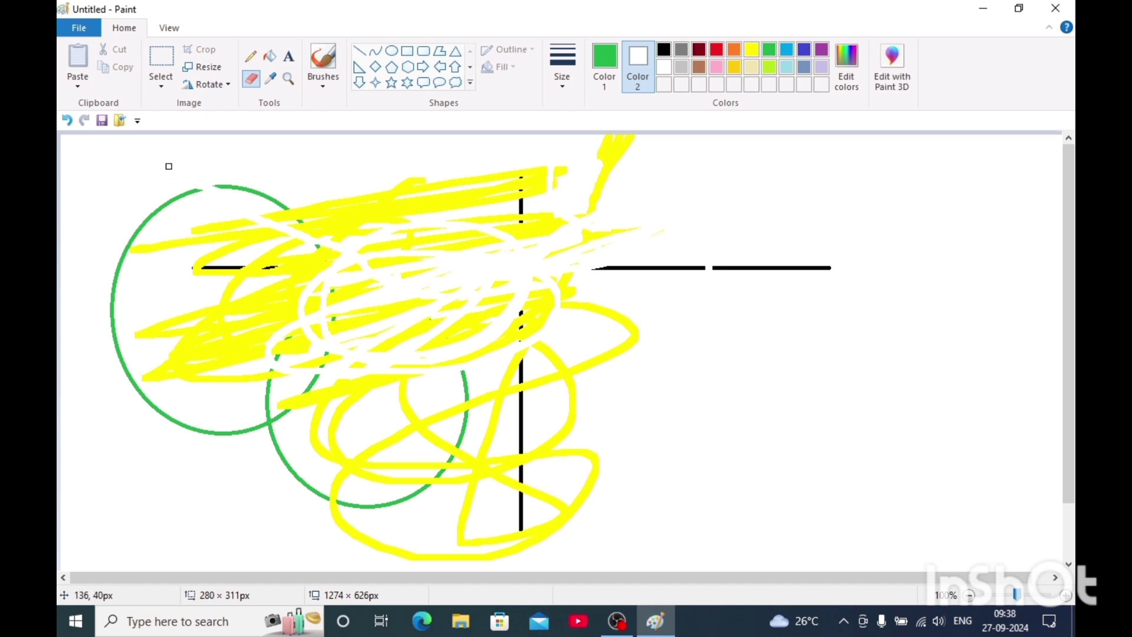
{"action": "mouse_move", "coordinate": [155, 197]}
{"action": "left_mouse_down"}
{"action": "mouse_move", "coordinate": [155, 271]}
{"action": "mouse_move", "coordinate": [216, 295]}
{"action": "mouse_move", "coordinate": [257, 223]}
{"action": "mouse_move", "coordinate": [339, 219]}
{"action": "left_mouse_up"}
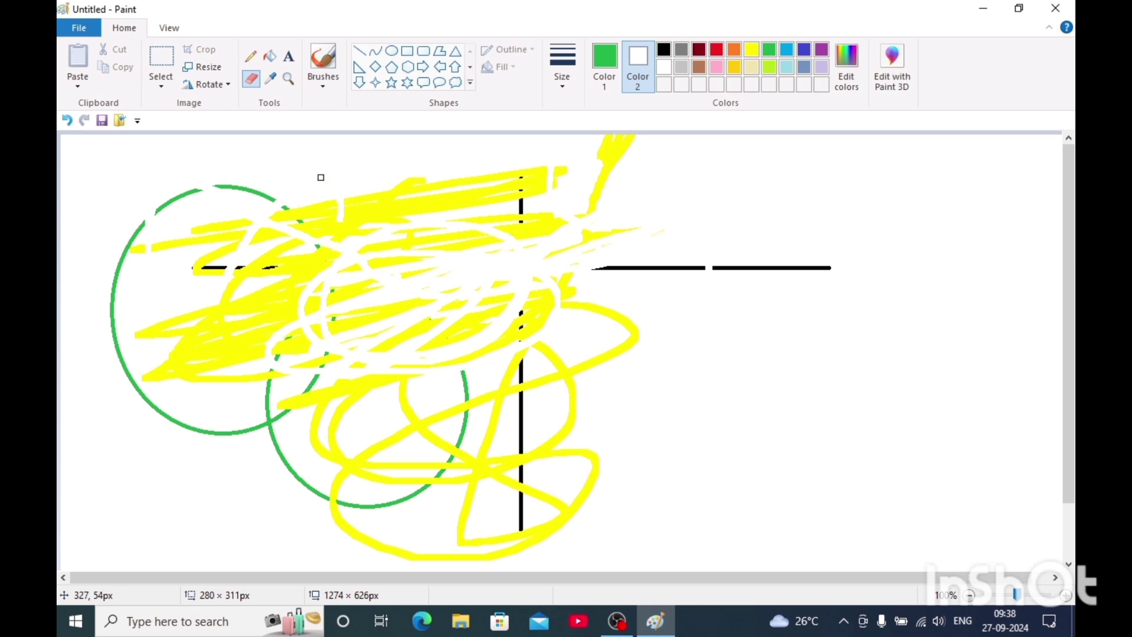
{"action": "left_click_drag", "start_coordinate": [321, 221], "coordinate": [341, 413]}
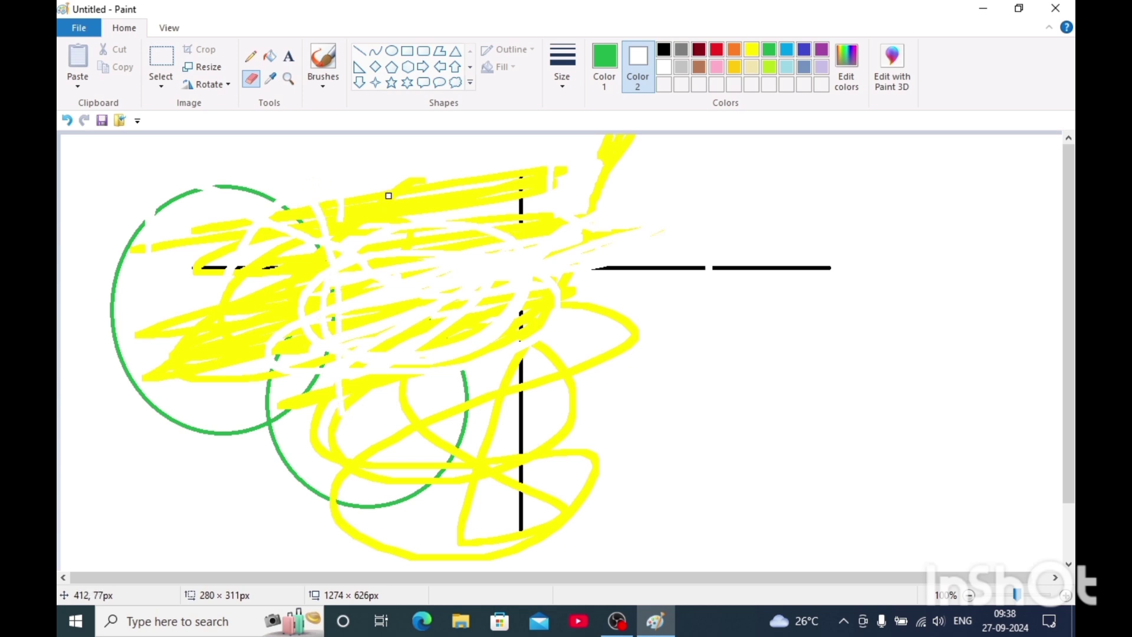
{"action": "mouse_move", "coordinate": [389, 195]}
{"action": "left_mouse_down"}
{"action": "mouse_move", "coordinate": [378, 249]}
{"action": "mouse_move", "coordinate": [268, 419]}
{"action": "left_mouse_up"}
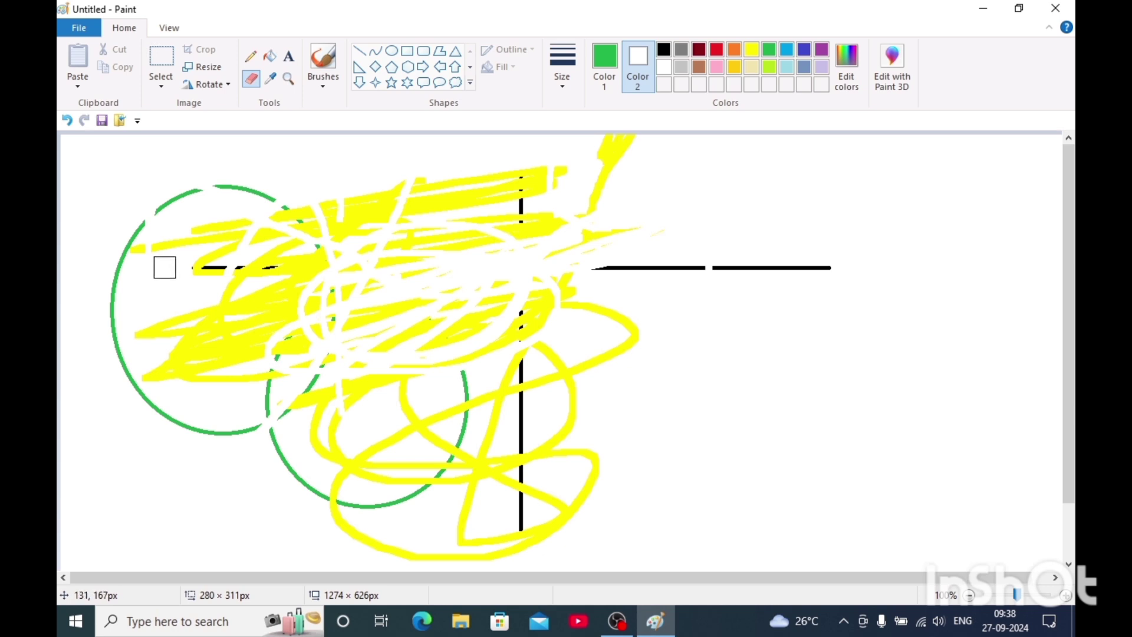
Enlarge the eraser and wipe away most of the scribbles, circles and crossed lines in the upper part of the drawing
{"action": "key", "text": "ctrl+plus"}
{"action": "key", "text": "ctrl+plus"}
{"action": "key", "text": "ctrl+plus"}
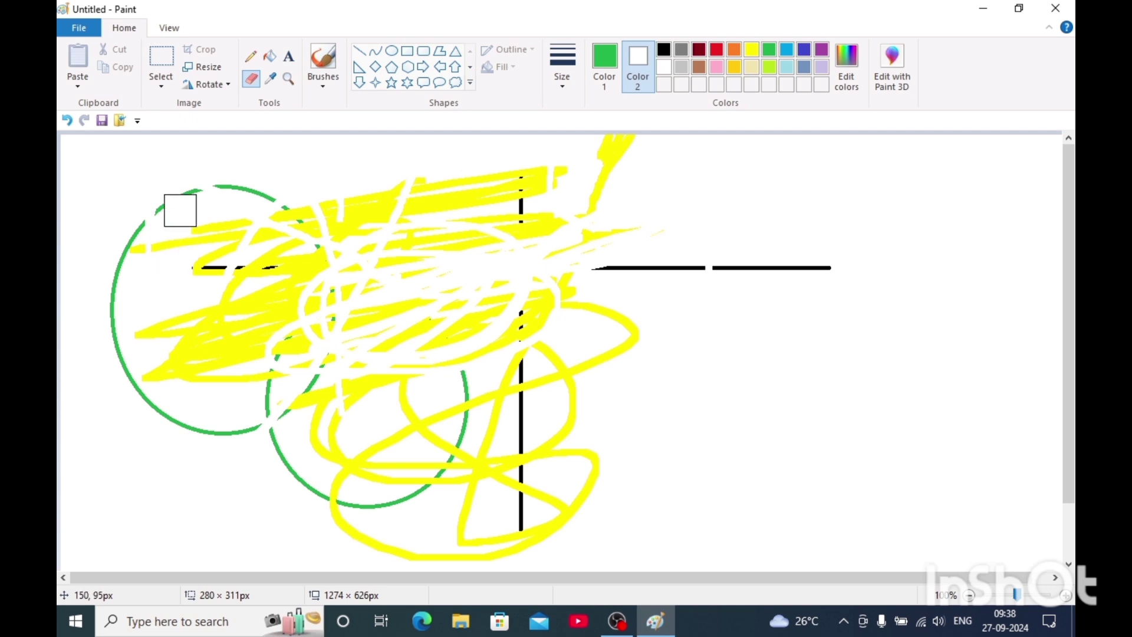
{"action": "mouse_move", "coordinate": [177, 206]}
{"action": "left_mouse_down"}
{"action": "mouse_move", "coordinate": [315, 360]}
{"action": "mouse_move", "coordinate": [319, 333]}
{"action": "mouse_move", "coordinate": [541, 262]}
{"action": "mouse_move", "coordinate": [553, 277]}
{"action": "mouse_move", "coordinate": [554, 265]}
{"action": "mouse_move", "coordinate": [495, 332]}
{"action": "mouse_move", "coordinate": [605, 281]}
{"action": "mouse_move", "coordinate": [443, 409]}
{"action": "mouse_move", "coordinate": [443, 307]}
{"action": "mouse_move", "coordinate": [568, 281]}
{"action": "mouse_move", "coordinate": [650, 307]}
{"action": "mouse_move", "coordinate": [526, 489]}
{"action": "mouse_move", "coordinate": [473, 296]}
{"action": "mouse_move", "coordinate": [742, 281]}
{"action": "mouse_move", "coordinate": [657, 255]}
{"action": "mouse_move", "coordinate": [632, 261]}
{"action": "mouse_move", "coordinate": [847, 261]}
{"action": "mouse_move", "coordinate": [612, 257]}
{"action": "mouse_move", "coordinate": [641, 263]}
{"action": "left_mouse_up"}
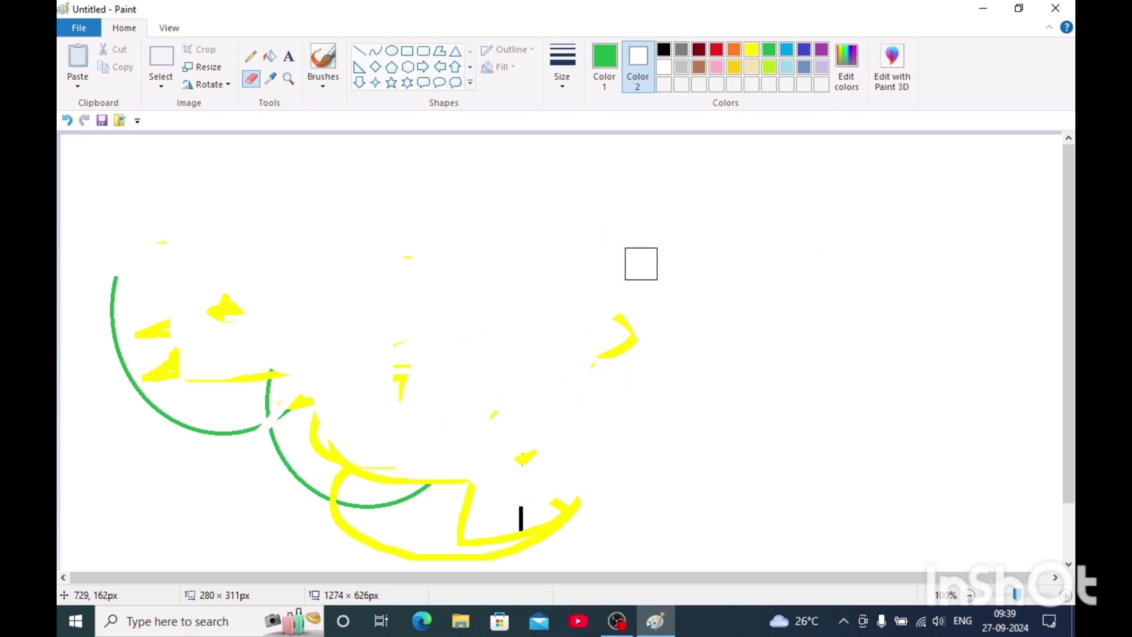
Adjust the eraser to a still larger size and wipe the remaining yellow, green and black marks off the canvas
{"action": "key", "text": "ctrl+minus"}
{"action": "key", "text": "ctrl+minus"}
{"action": "key", "text": "ctrl+minus"}
{"action": "key", "text": "ctrl+minus"}
{"action": "key", "text": "ctrl+plus"}
{"action": "key", "text": "ctrl+plus"}
{"action": "key", "text": "ctrl+plus"}
{"action": "key", "text": "ctrl+plus"}
{"action": "key", "text": "ctrl+plus"}
{"action": "key", "text": "ctrl+plus"}
{"action": "key", "text": "ctrl+plus"}
{"action": "key", "text": "ctrl+plus"}
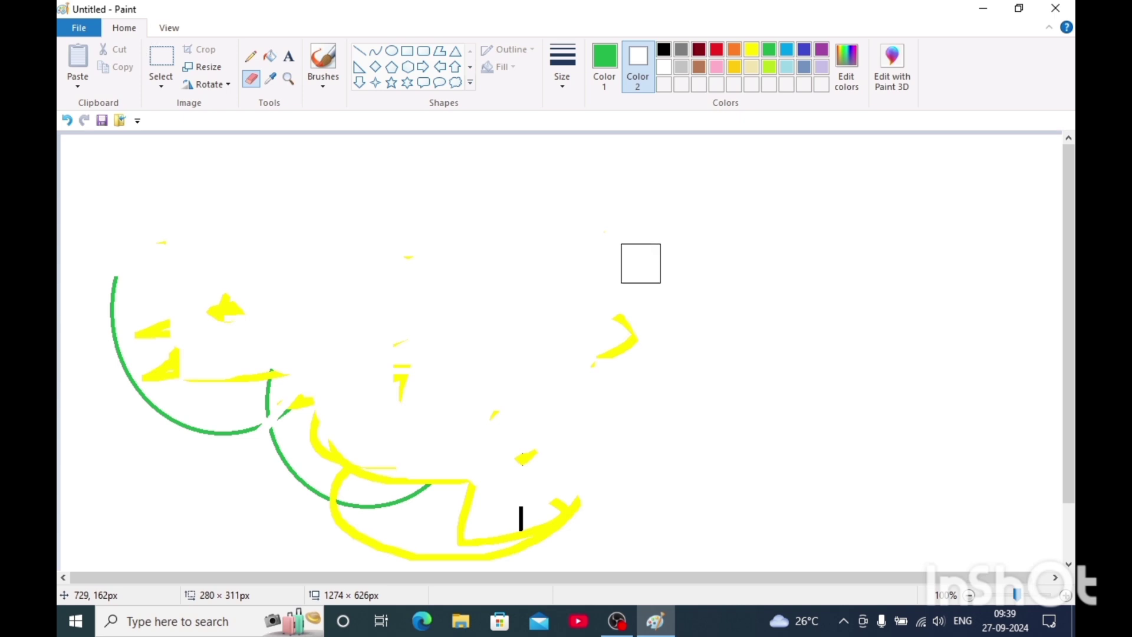
{"action": "mouse_move", "coordinate": [639, 263]}
{"action": "left_mouse_down"}
{"action": "mouse_move", "coordinate": [613, 421]}
{"action": "mouse_move", "coordinate": [495, 536]}
{"action": "mouse_move", "coordinate": [326, 457]}
{"action": "mouse_move", "coordinate": [234, 434]}
{"action": "mouse_move", "coordinate": [141, 302]}
{"action": "mouse_move", "coordinate": [111, 341]}
{"action": "mouse_move", "coordinate": [197, 307]}
{"action": "mouse_move", "coordinate": [253, 266]}
{"action": "mouse_move", "coordinate": [186, 255]}
{"action": "mouse_move", "coordinate": [158, 231]}
{"action": "mouse_move", "coordinate": [170, 409]}
{"action": "mouse_move", "coordinate": [291, 515]}
{"action": "mouse_move", "coordinate": [216, 446]}
{"action": "mouse_move", "coordinate": [260, 515]}
{"action": "mouse_move", "coordinate": [319, 446]}
{"action": "mouse_move", "coordinate": [389, 420]}
{"action": "mouse_move", "coordinate": [418, 305]}
{"action": "mouse_move", "coordinate": [523, 486]}
{"action": "mouse_move", "coordinate": [343, 537]}
{"action": "mouse_move", "coordinate": [402, 581]}
{"action": "mouse_move", "coordinate": [385, 544]}
{"action": "mouse_move", "coordinate": [575, 480]}
{"action": "mouse_move", "coordinate": [326, 391]}
{"action": "mouse_move", "coordinate": [311, 255]}
{"action": "left_mouse_up"}
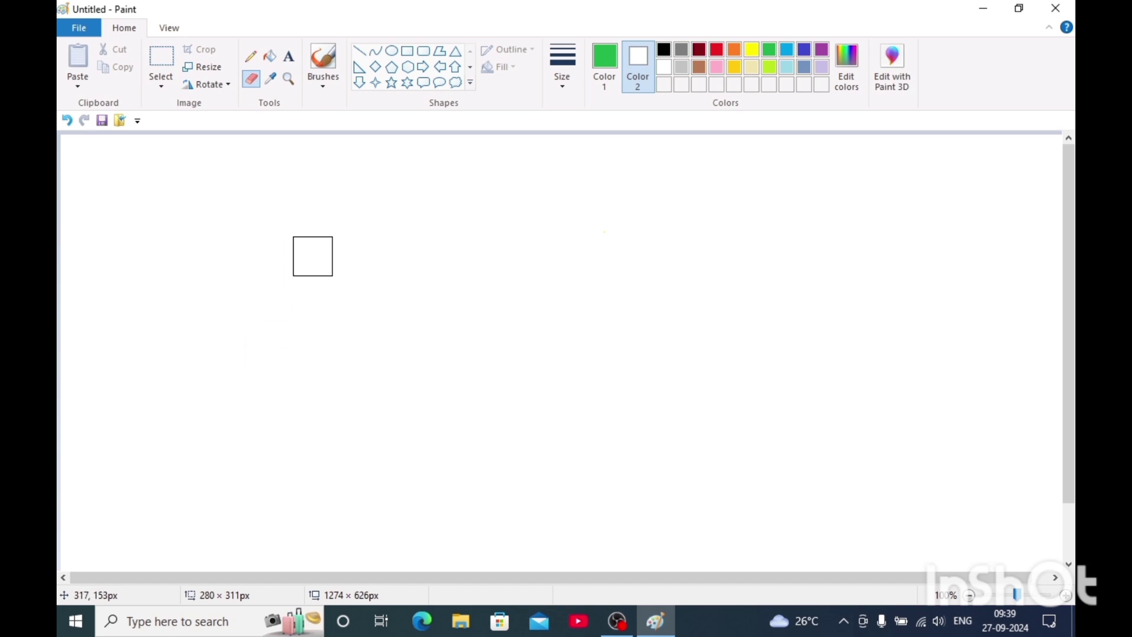
Draw two crossing green diagonal lines with the Line tool, the second about 240 × 258 px, and clear the whole canvas
{"action": "left_click", "coordinate": [472, 86]}
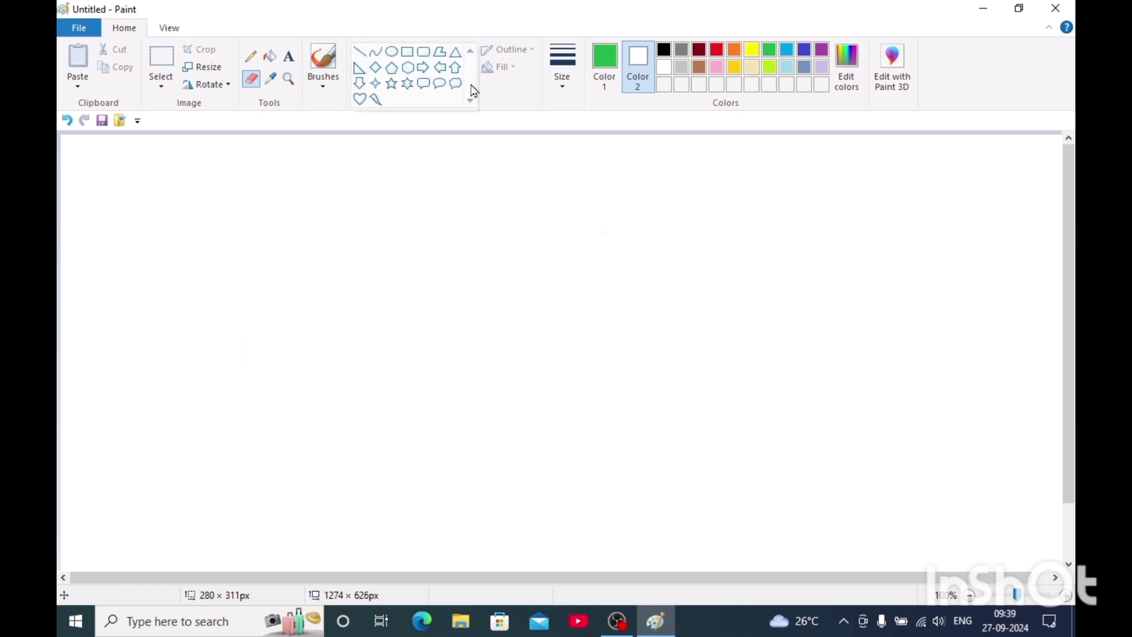
{"action": "left_click", "coordinate": [607, 64]}
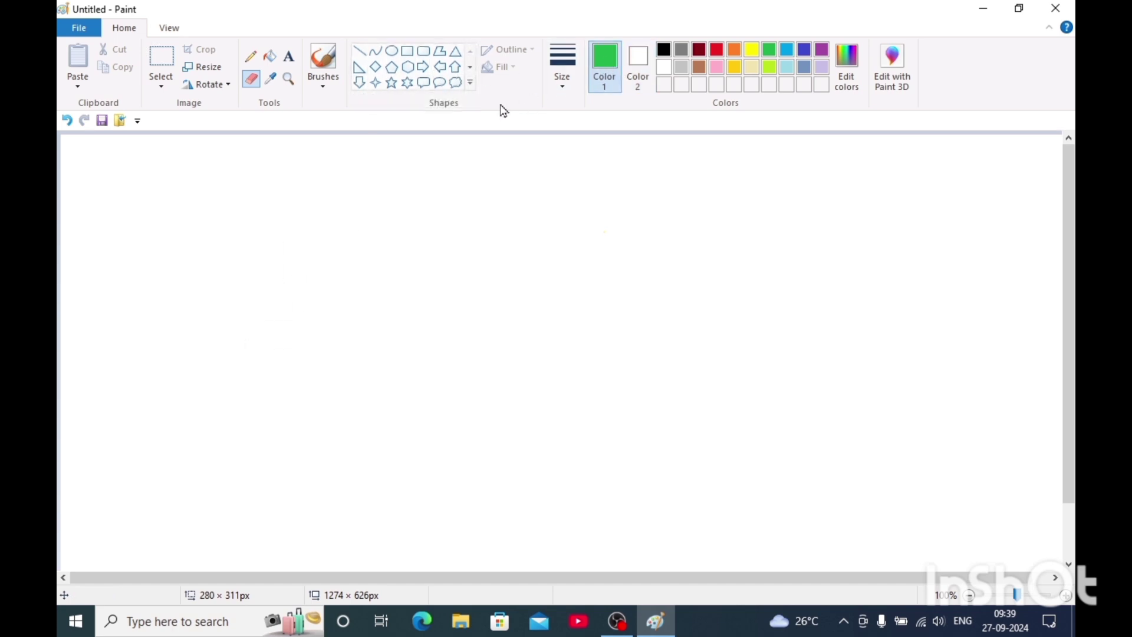
{"action": "left_click", "coordinate": [359, 51]}
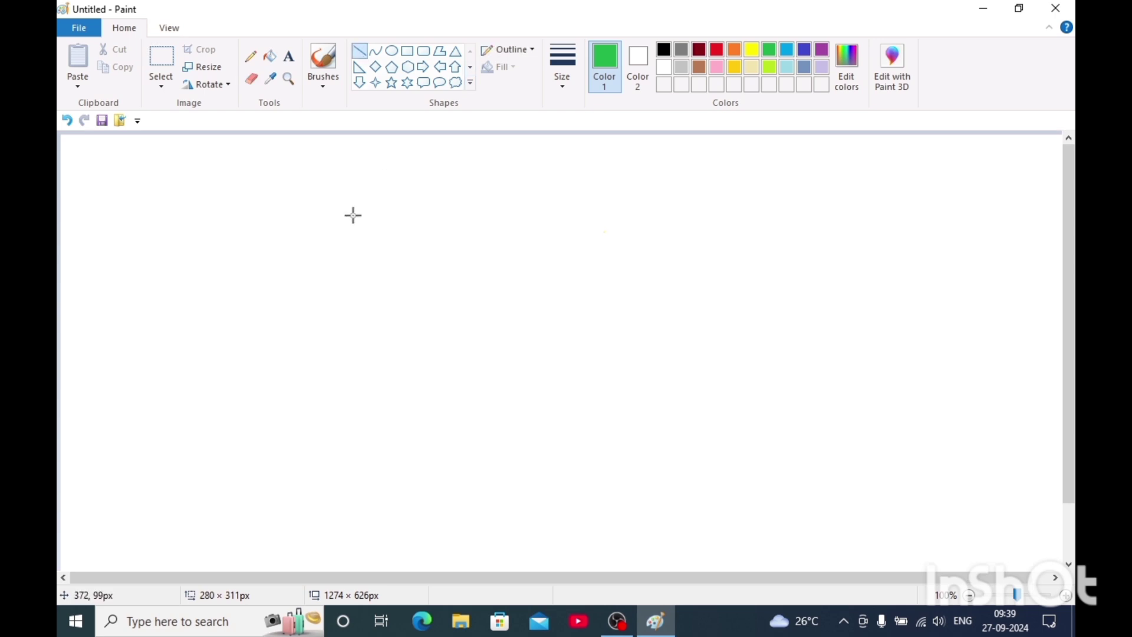
{"action": "left_click_drag", "start_coordinate": [315, 217], "coordinate": [521, 379]}
{"action": "left_click_drag", "start_coordinate": [610, 245], "coordinate": [419, 449]}
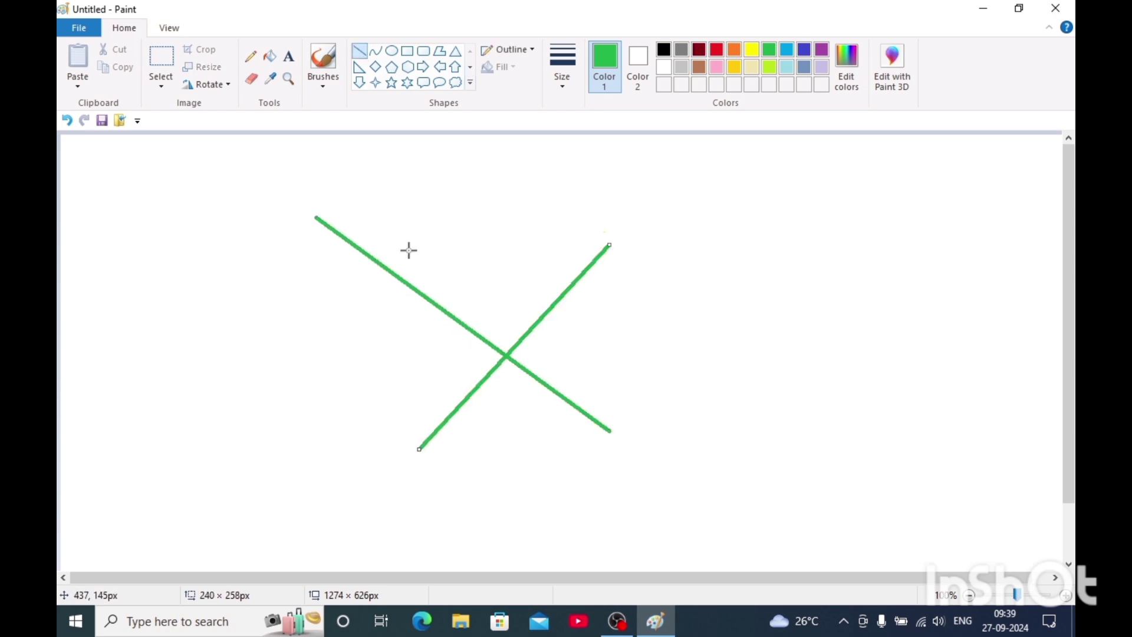
{"action": "key", "text": "ctrl+a"}
{"action": "key", "text": "Delete"}
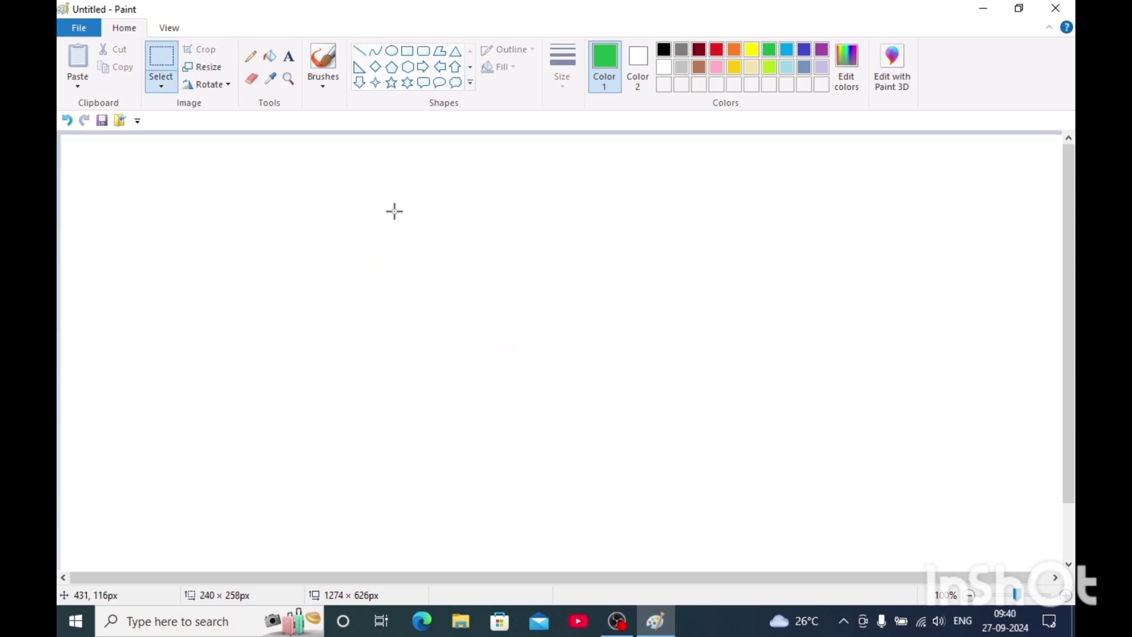
Draw a diagonal green curve about 312 × 432 px with its upper part bent upward, and undo it
{"action": "left_click", "coordinate": [379, 59]}
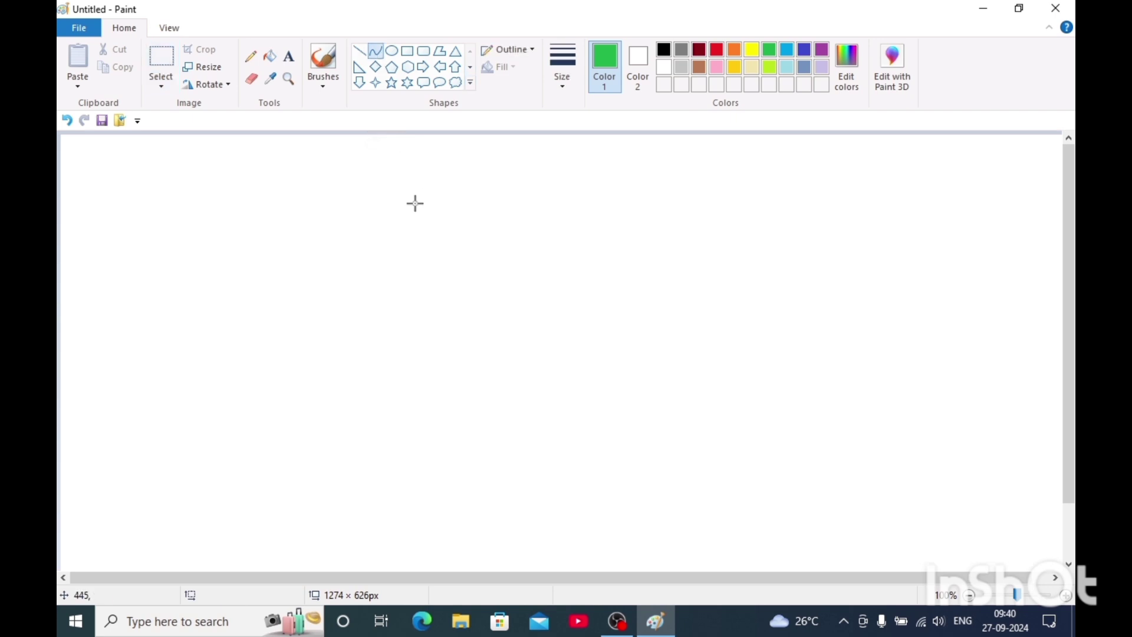
{"action": "left_click_drag", "start_coordinate": [320, 252], "coordinate": [568, 519]}
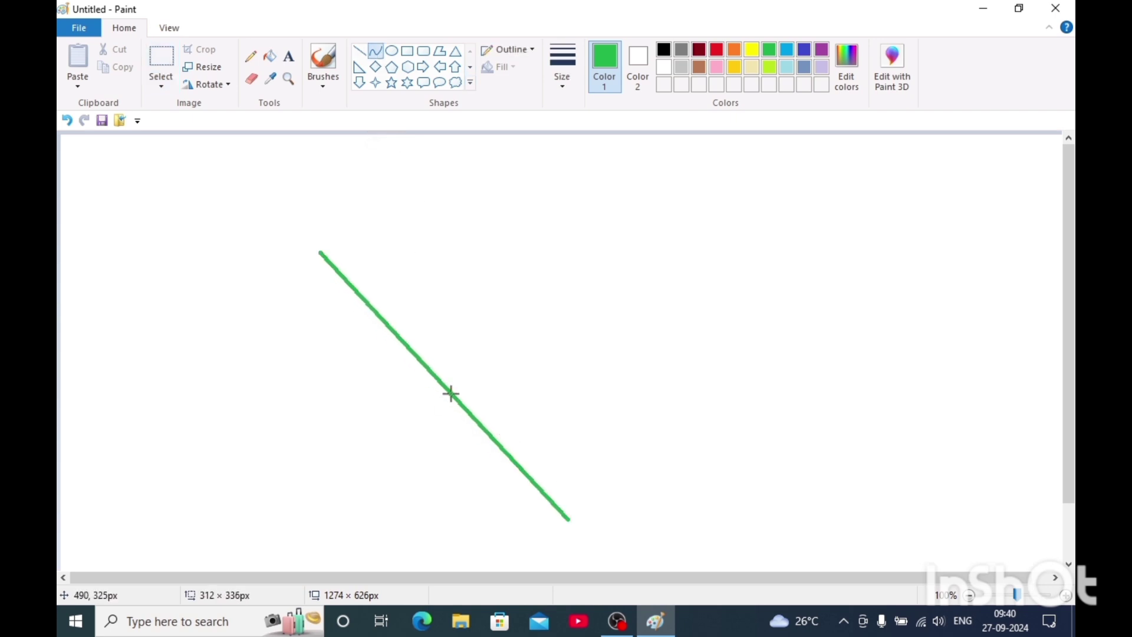
{"action": "mouse_move", "coordinate": [399, 336]}
{"action": "left_mouse_down"}
{"action": "mouse_move", "coordinate": [485, 177]}
{"action": "mouse_move", "coordinate": [506, 261]}
{"action": "mouse_move", "coordinate": [475, 330]}
{"action": "mouse_move", "coordinate": [336, 442]}
{"action": "mouse_move", "coordinate": [339, 413]}
{"action": "mouse_move", "coordinate": [406, 335]}
{"action": "left_mouse_up"}
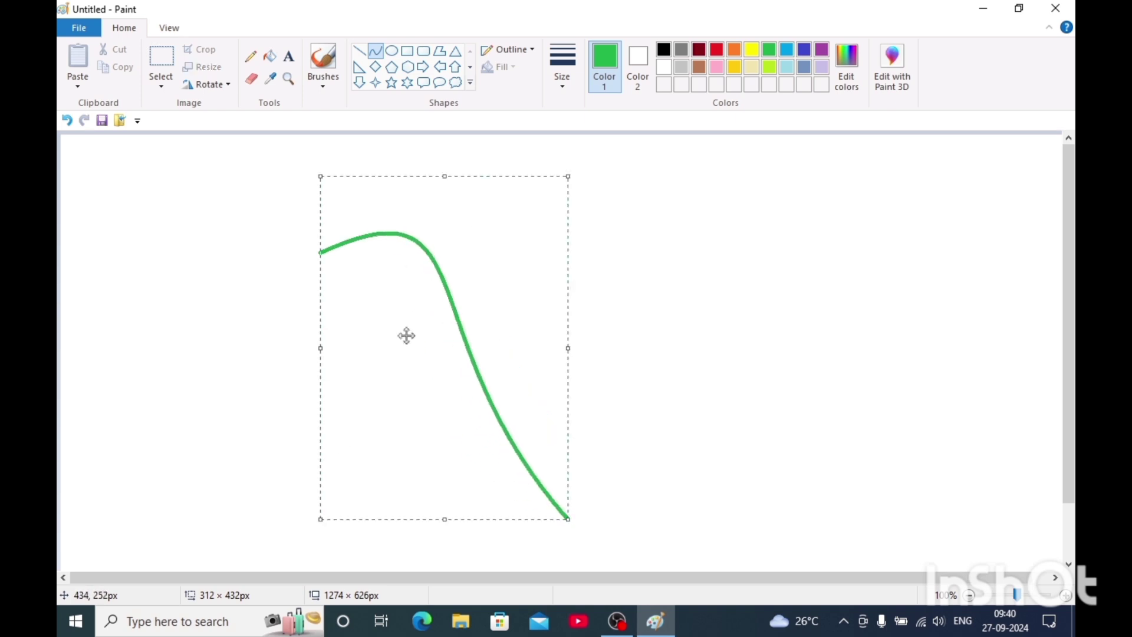
{"action": "left_click", "coordinate": [385, 53]}
{"action": "key", "text": "ctrl+z"}
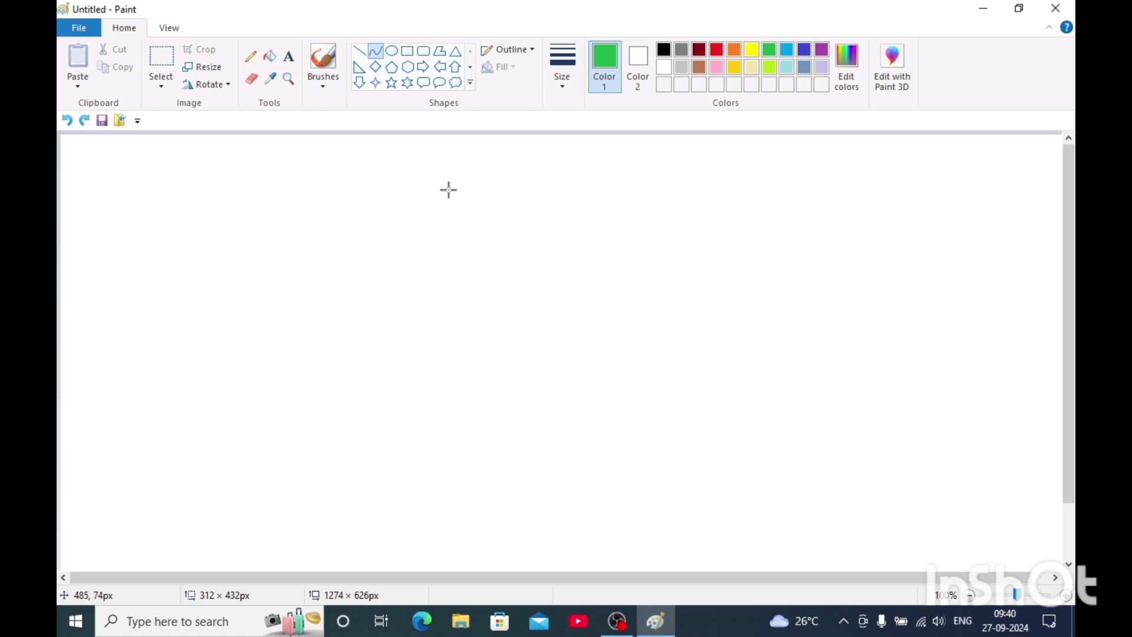
Draw a vertical green curve bulging left, about 233 × 440 px, and move it toward the canvas's upper left
{"action": "left_click_drag", "start_coordinate": [474, 187], "coordinate": [476, 537]}
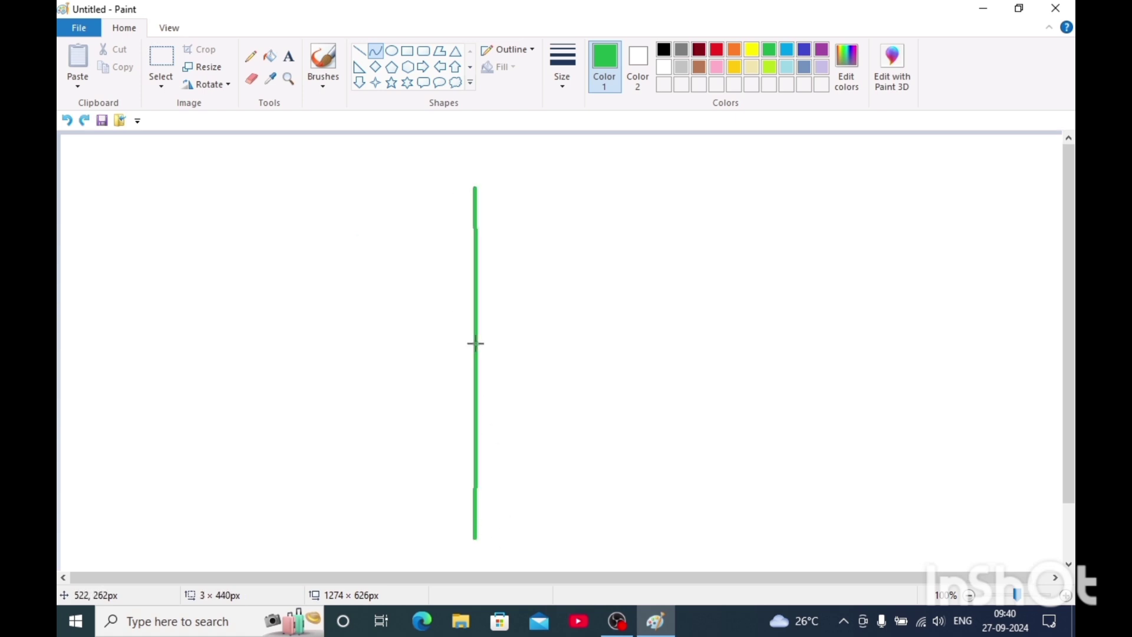
{"action": "left_click_drag", "start_coordinate": [475, 341], "coordinate": [440, 475]}
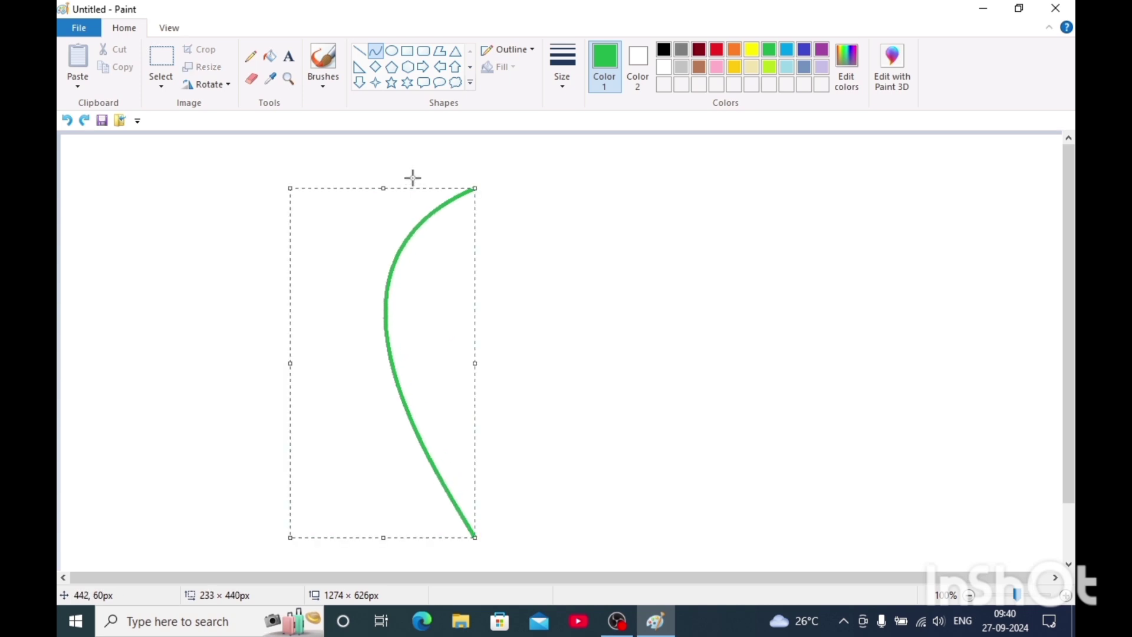
{"action": "left_click_drag", "start_coordinate": [413, 177], "coordinate": [271, 155]}
{"action": "left_click", "coordinate": [432, 324]}
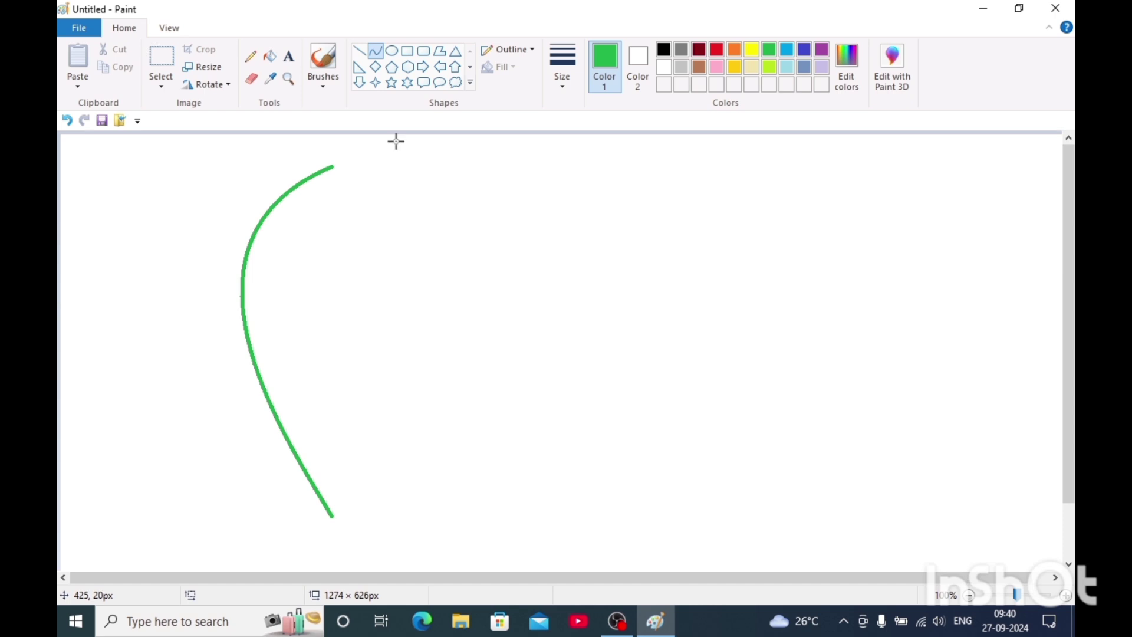
Draw a green ellipse about 283 × 304 px beside the curve and a rectangle about 202 × 269 px overlapping its right edge
{"action": "left_click", "coordinate": [392, 52]}
{"action": "left_click_drag", "start_coordinate": [395, 198], "coordinate": [620, 438]}
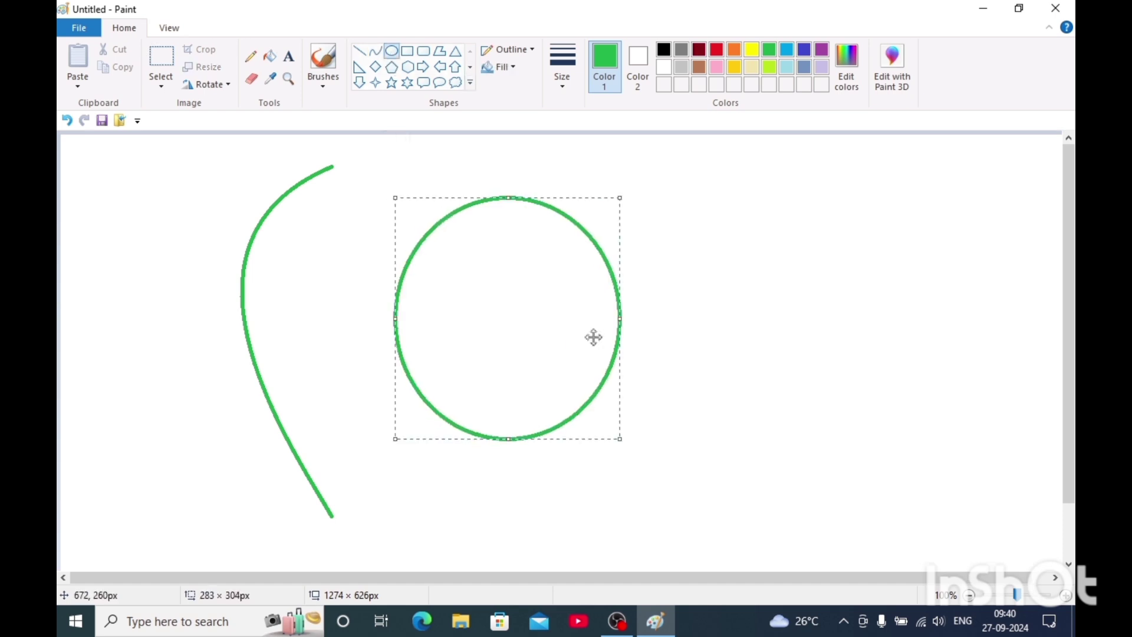
{"action": "left_click", "coordinate": [407, 51]}
{"action": "left_click_drag", "start_coordinate": [607, 232], "coordinate": [769, 446]}
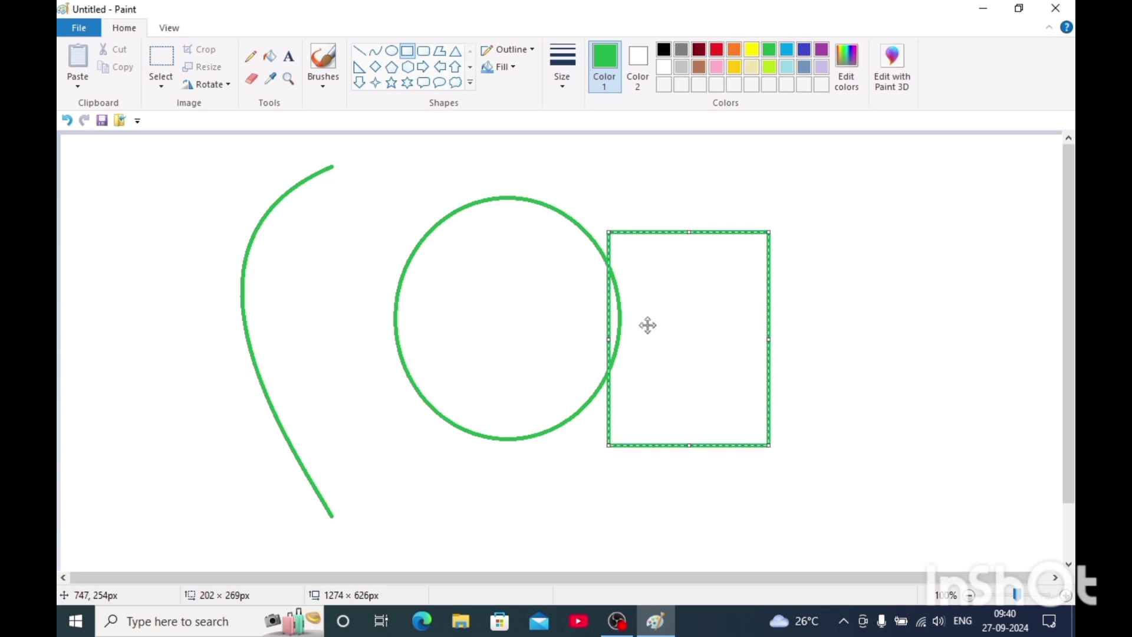
Draw a large, a smaller and a very narrow down arrow, the last about 4 × 266 px, and clear the whole canvas
{"action": "left_click", "coordinate": [470, 84]}
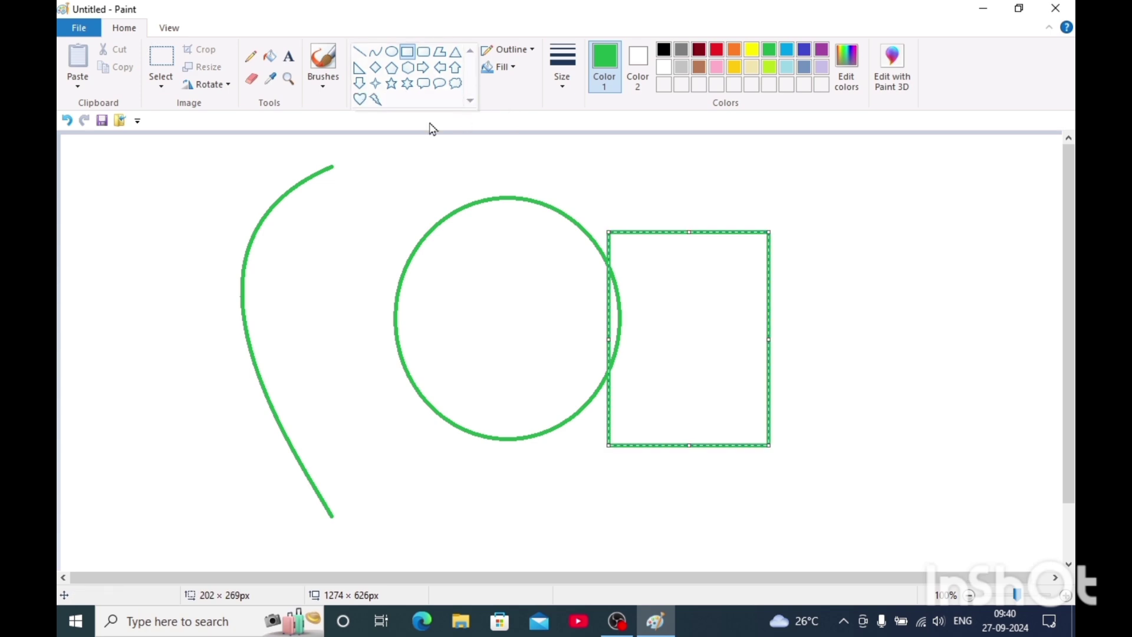
{"action": "left_click", "coordinate": [359, 82]}
{"action": "mouse_move", "coordinate": [197, 193]}
{"action": "left_mouse_down"}
{"action": "mouse_move", "coordinate": [450, 475]}
{"action": "mouse_move", "coordinate": [527, 488]}
{"action": "left_mouse_up"}
{"action": "left_click_drag", "start_coordinate": [586, 176], "coordinate": [748, 424]}
{"action": "mouse_move", "coordinate": [832, 191]}
{"action": "left_mouse_down"}
{"action": "mouse_move", "coordinate": [849, 389]}
{"action": "mouse_move", "coordinate": [833, 404]}
{"action": "left_mouse_up"}
{"action": "key", "text": "ctrl+a"}
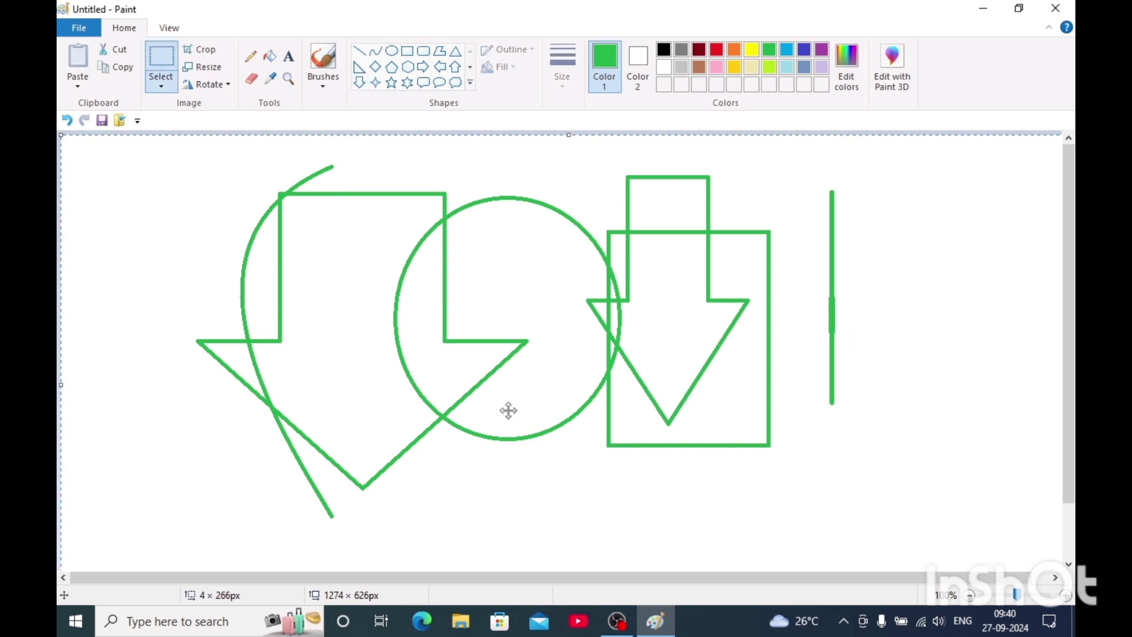
{"action": "key", "text": "Delete"}
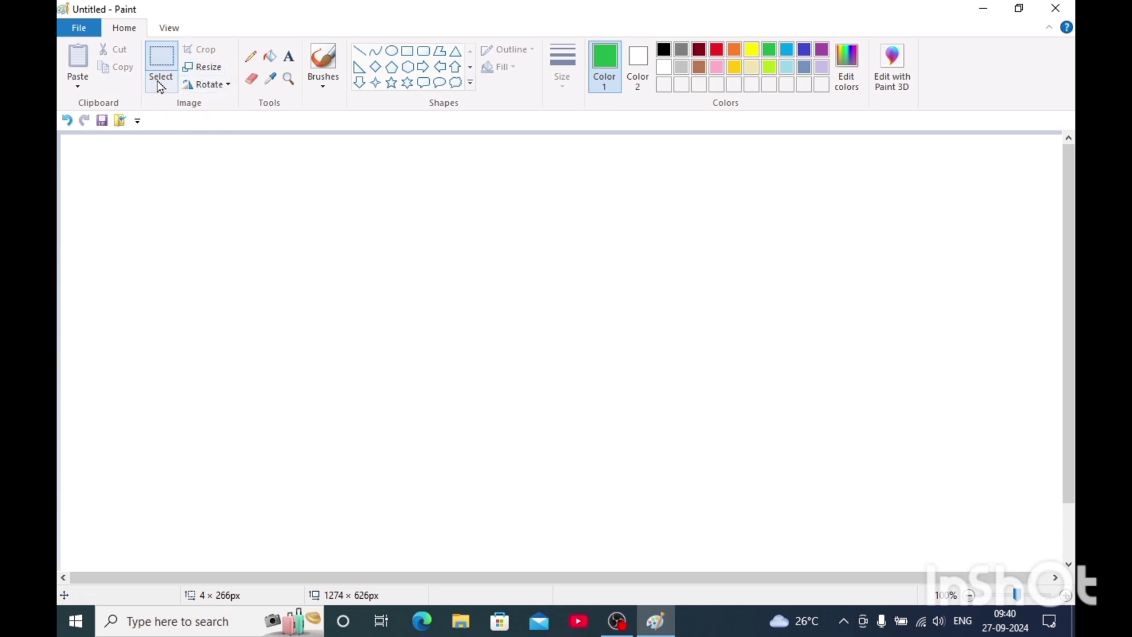
Draw four separate, nearly square green rectangles, three across the upper canvas and one below at the lower left
{"action": "left_click", "coordinate": [409, 52]}
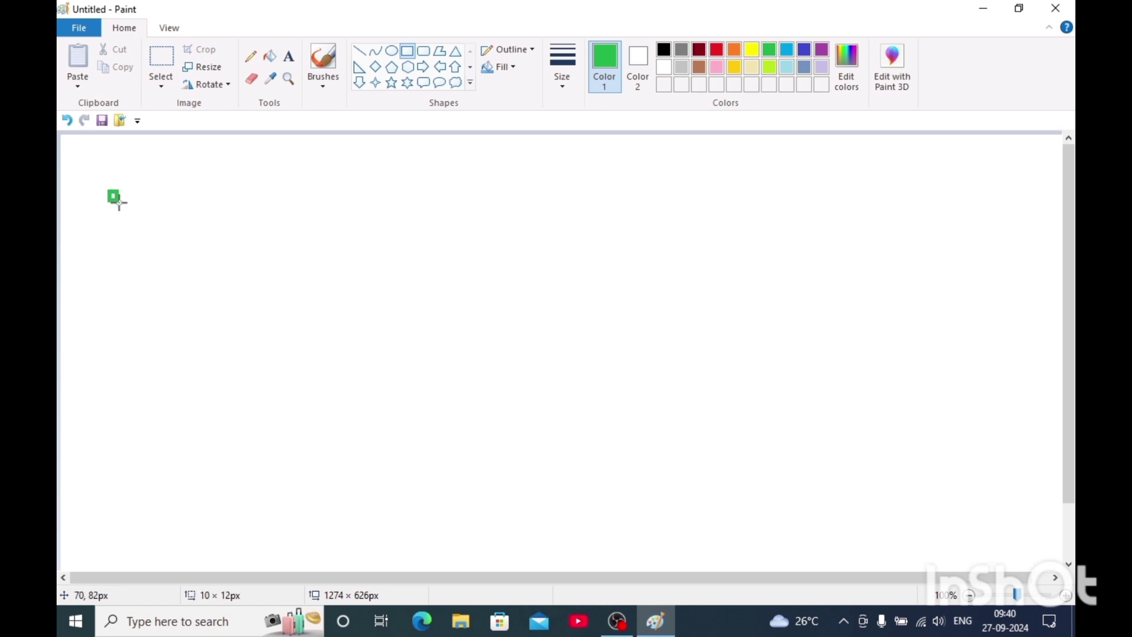
{"action": "mouse_move", "coordinate": [109, 191]}
{"action": "left_mouse_down"}
{"action": "mouse_move", "coordinate": [278, 316]}
{"action": "mouse_move", "coordinate": [261, 326]}
{"action": "left_mouse_up"}
{"action": "mouse_move", "coordinate": [359, 223]}
{"action": "left_mouse_down"}
{"action": "mouse_move", "coordinate": [512, 392]}
{"action": "mouse_move", "coordinate": [537, 376]}
{"action": "left_mouse_up"}
{"action": "mouse_move", "coordinate": [596, 146]}
{"action": "left_mouse_down"}
{"action": "mouse_move", "coordinate": [678, 245]}
{"action": "mouse_move", "coordinate": [772, 300]}
{"action": "left_mouse_up"}
{"action": "mouse_move", "coordinate": [212, 409]}
{"action": "left_mouse_down"}
{"action": "mouse_move", "coordinate": [388, 533]}
{"action": "mouse_move", "coordinate": [377, 539]}
{"action": "left_mouse_up"}
{"action": "left_click", "coordinate": [349, 340]}
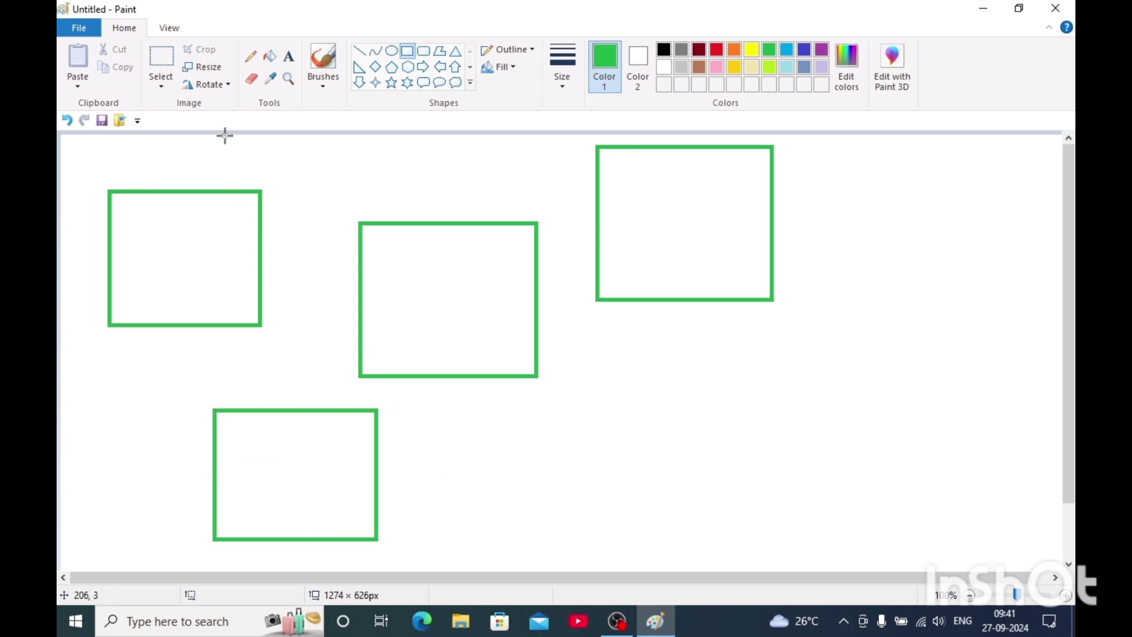
Enclose the upper-left green square in a rectangular selection about 252 × 214 px and shift it slightly right on the canvas
{"action": "left_click", "coordinate": [163, 92]}
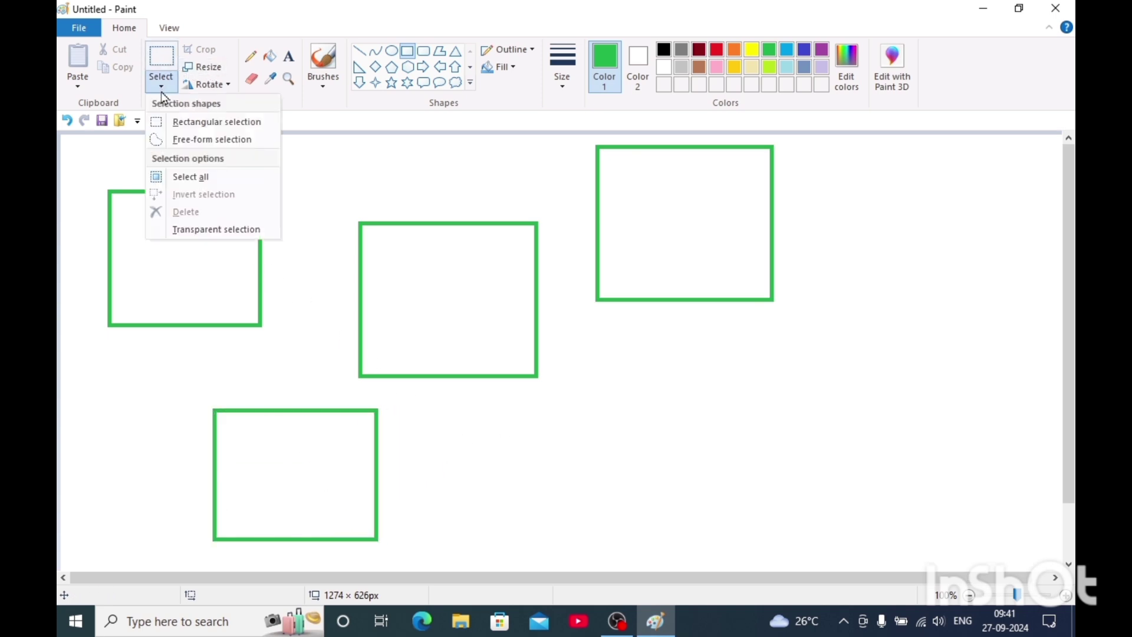
{"action": "left_click", "coordinate": [222, 125]}
{"action": "left_click_drag", "start_coordinate": [89, 172], "coordinate": [290, 343]}
{"action": "left_click_drag", "start_coordinate": [189, 254], "coordinate": [122, 264]}
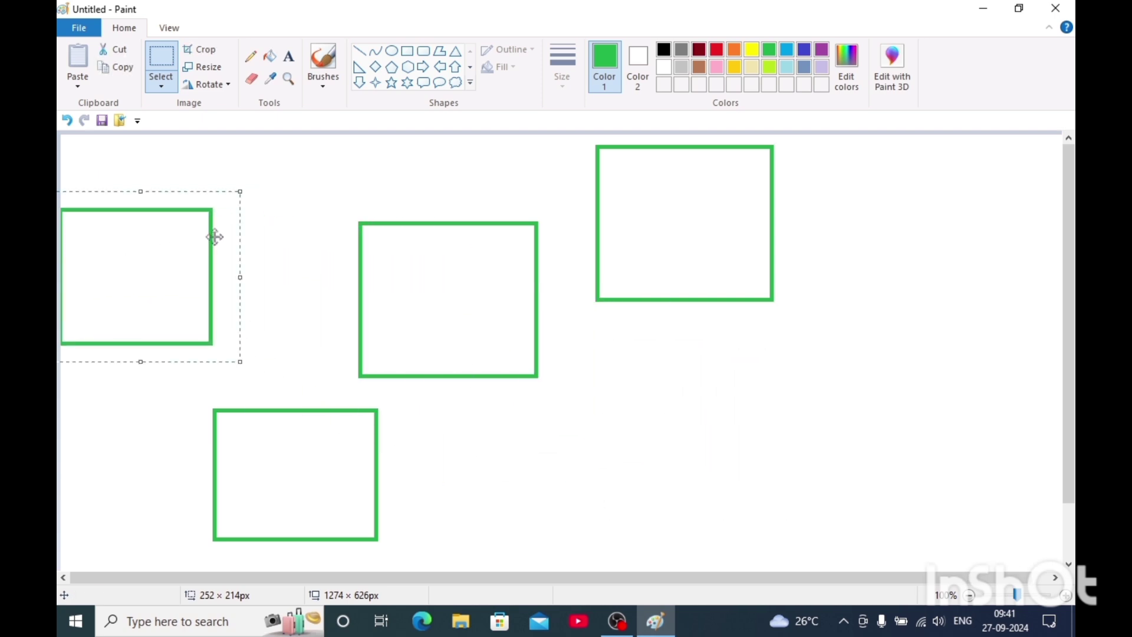
{"action": "left_click_drag", "start_coordinate": [202, 233], "coordinate": [267, 218]}
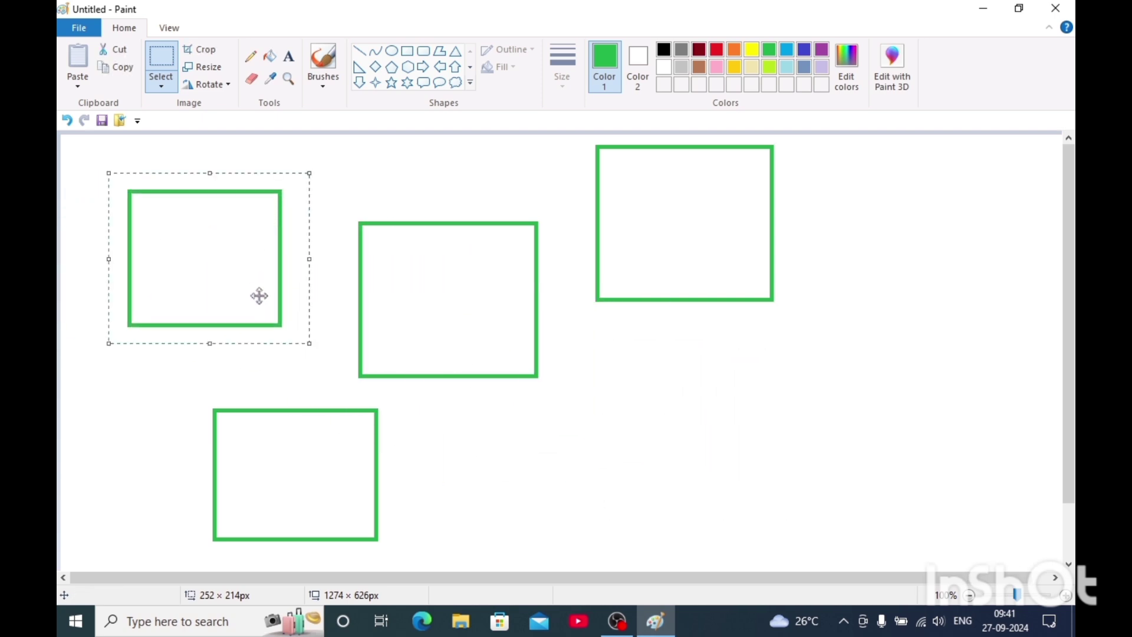
{"action": "left_click", "coordinate": [508, 434]}
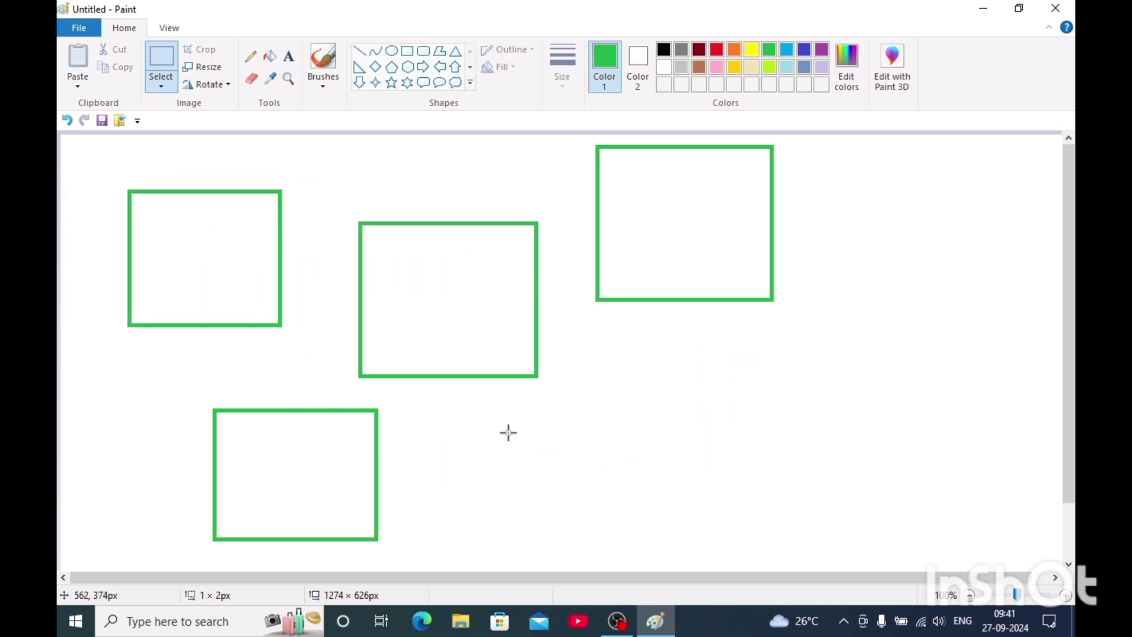
Move the right part of the leftmost square below the upper-right square using a free-form selection, and undo the move
{"action": "left_click", "coordinate": [161, 83]}
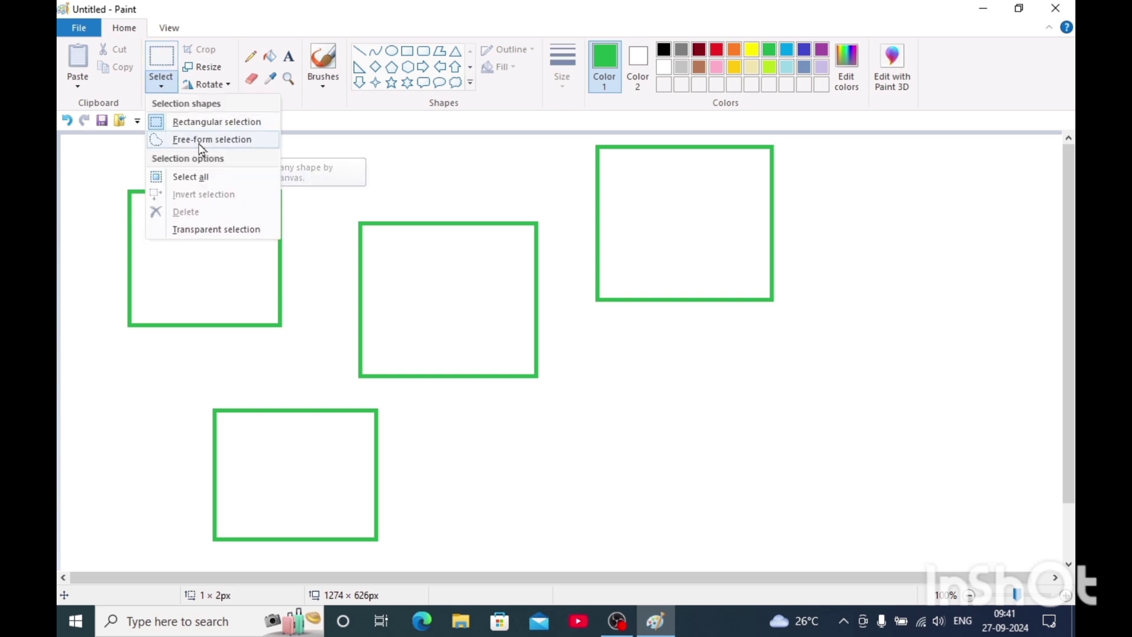
{"action": "left_click", "coordinate": [201, 143]}
{"action": "mouse_move", "coordinate": [205, 155]}
{"action": "left_mouse_down"}
{"action": "mouse_move", "coordinate": [232, 241]}
{"action": "mouse_move", "coordinate": [215, 286]}
{"action": "mouse_move", "coordinate": [253, 354]}
{"action": "mouse_move", "coordinate": [306, 311]}
{"action": "mouse_move", "coordinate": [307, 195]}
{"action": "mouse_move", "coordinate": [256, 156]}
{"action": "mouse_move", "coordinate": [201, 151]}
{"action": "mouse_move", "coordinate": [239, 192]}
{"action": "mouse_move", "coordinate": [206, 151]}
{"action": "left_mouse_up"}
{"action": "left_click_drag", "start_coordinate": [256, 224], "coordinate": [622, 366]}
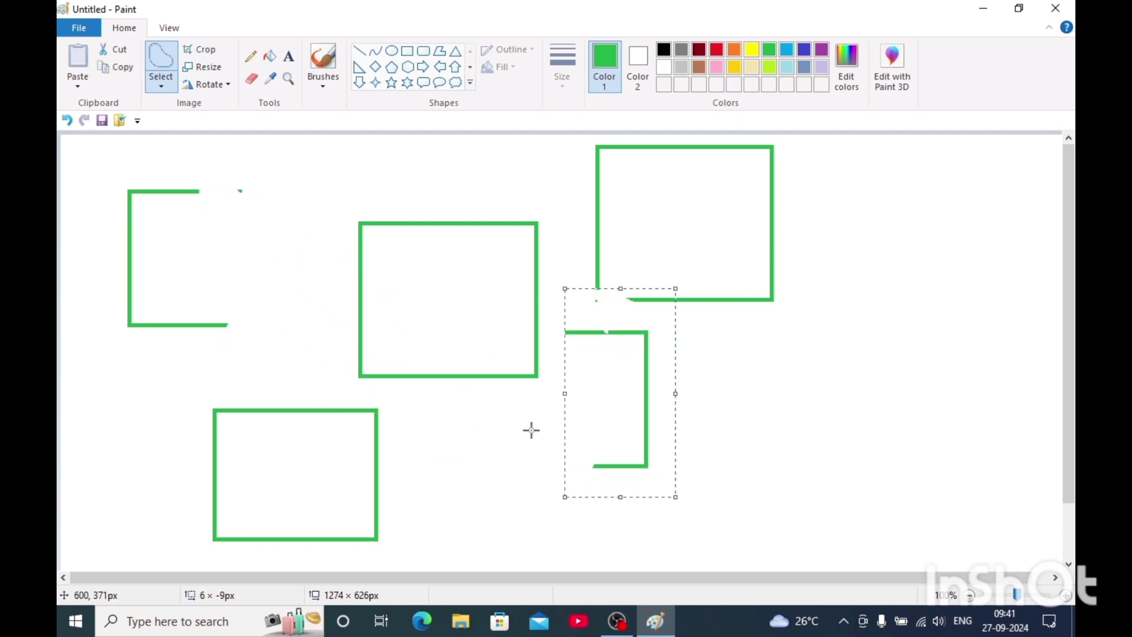
{"action": "left_click", "coordinate": [336, 207]}
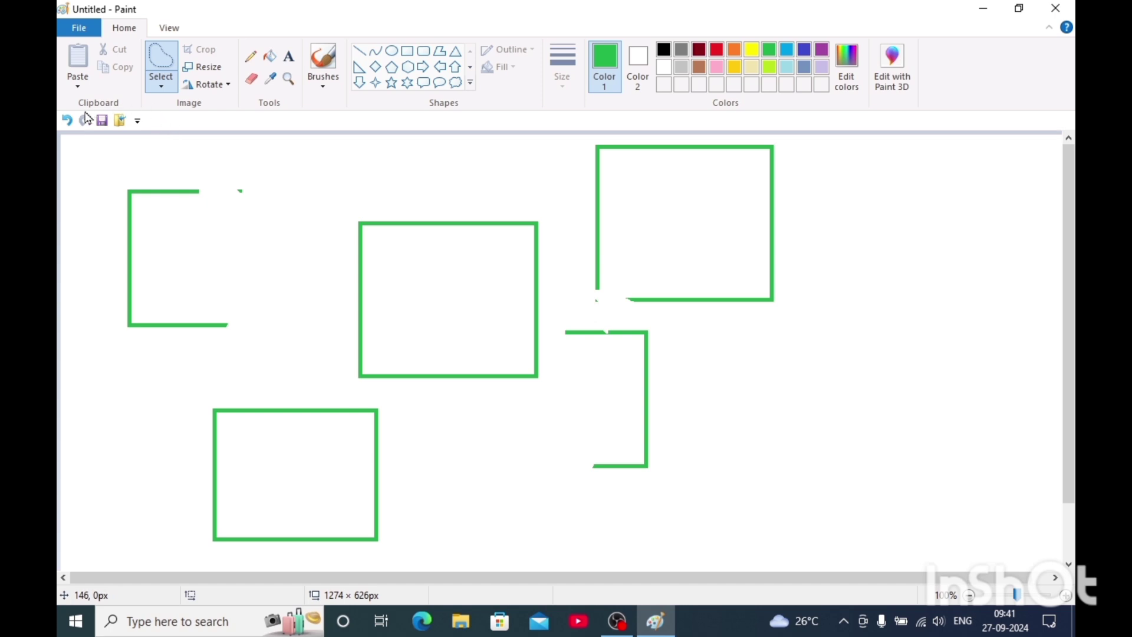
{"action": "left_click", "coordinate": [66, 121]}
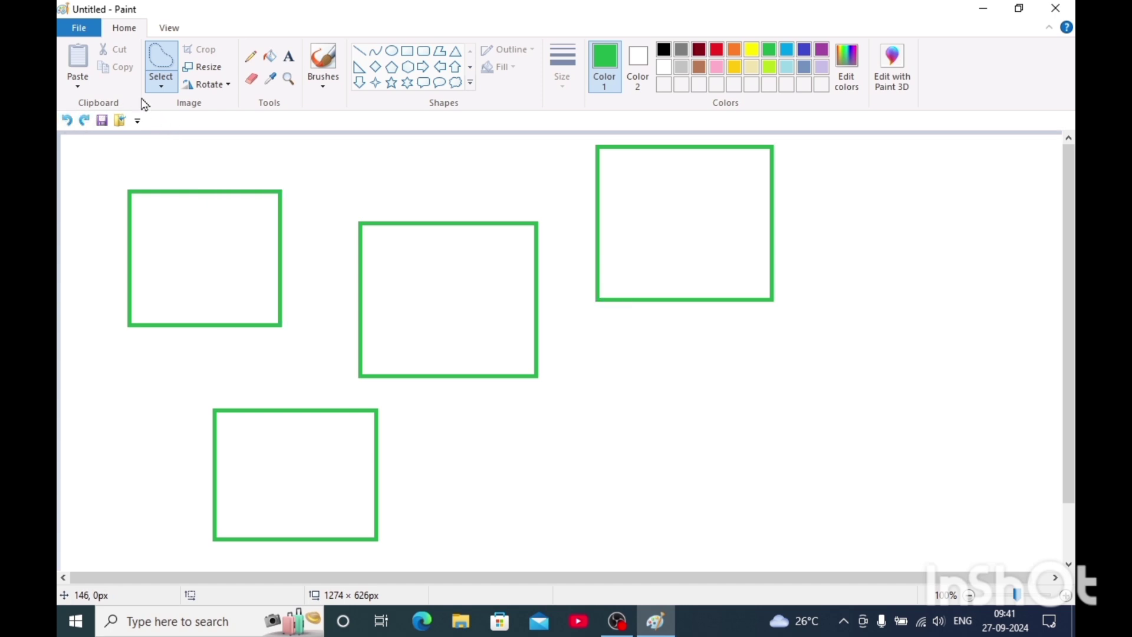
Select the entire canvas, delete all its contents, and undo the deletion
{"action": "left_click", "coordinate": [161, 83]}
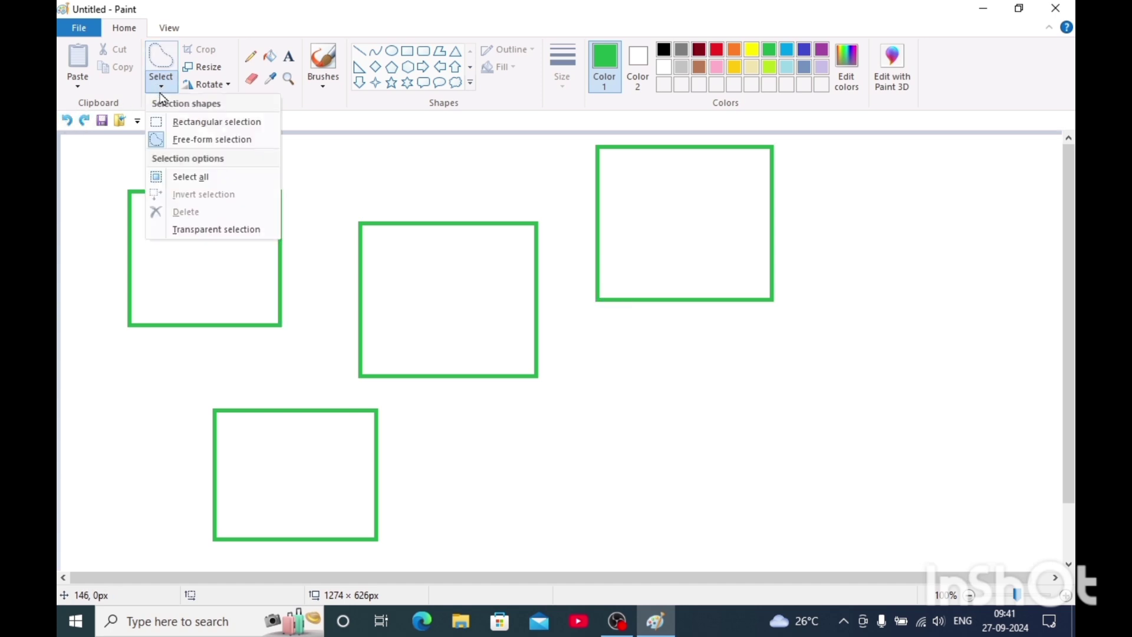
{"action": "left_click", "coordinate": [190, 177]}
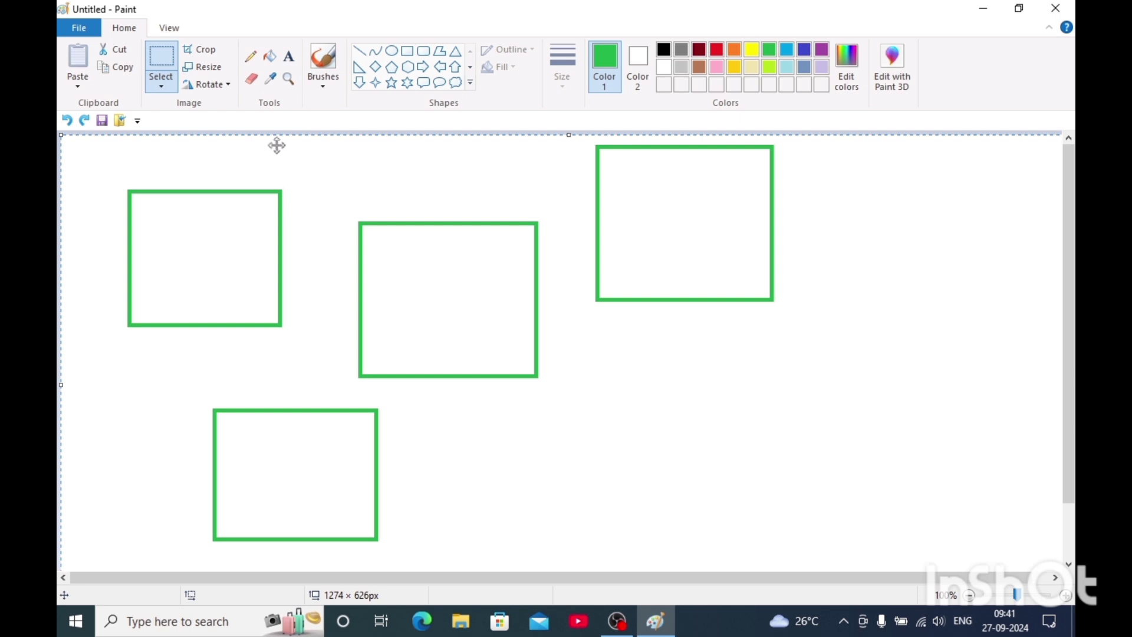
{"action": "key", "text": "Delete"}
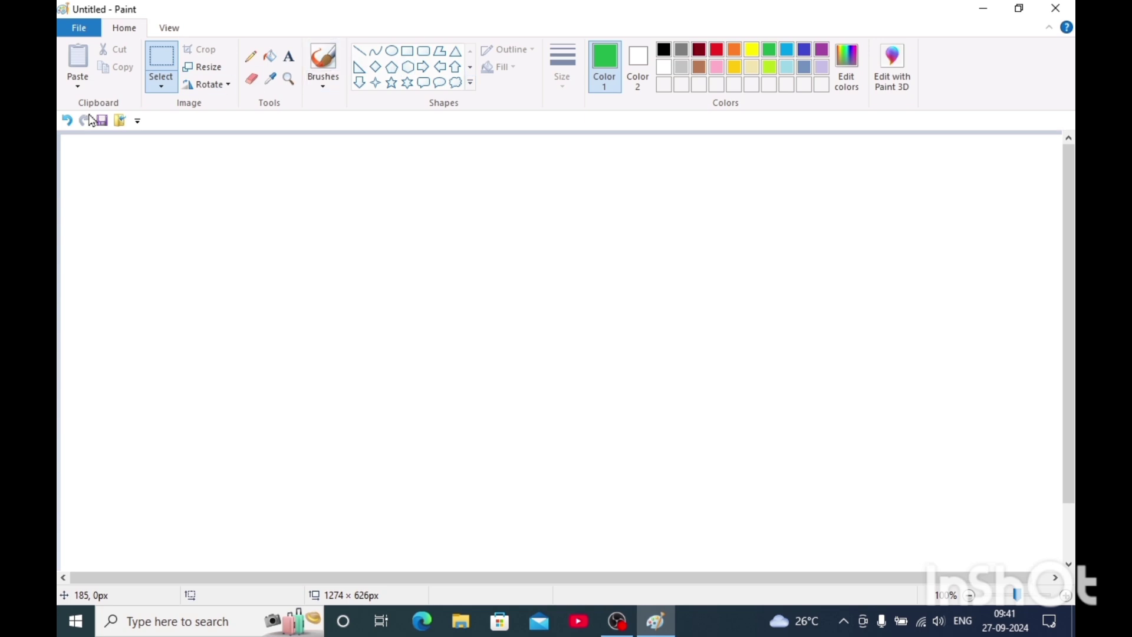
{"action": "left_click", "coordinate": [71, 120]}
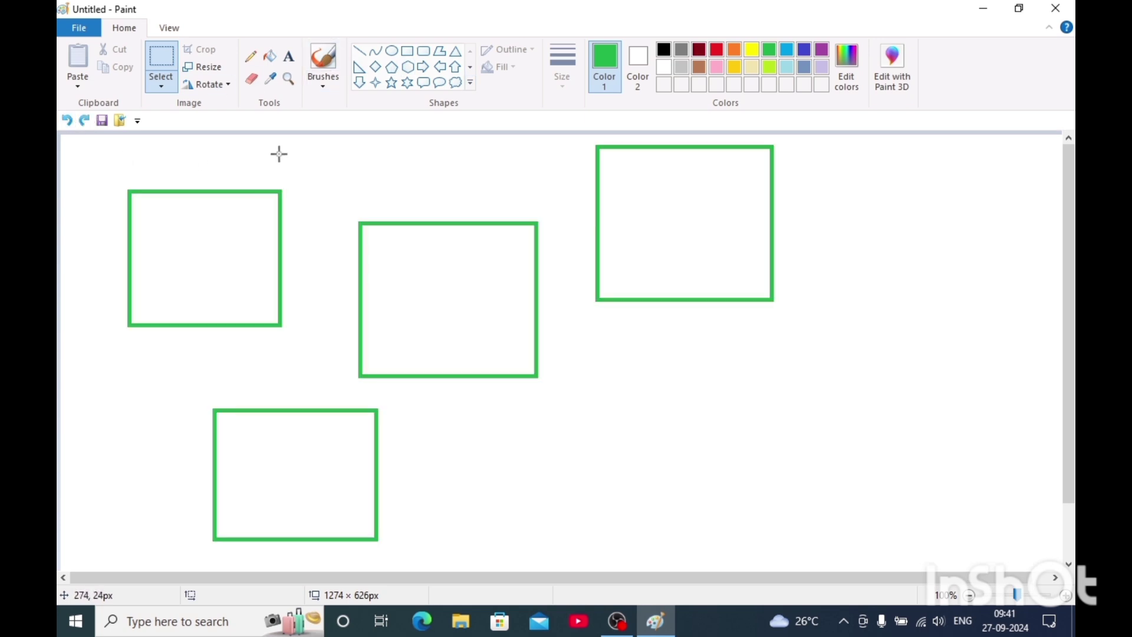
Enclose the middle green square in a rectangular selection about 277 × 229 px and move it slightly up and left
{"action": "left_click", "coordinate": [160, 85]}
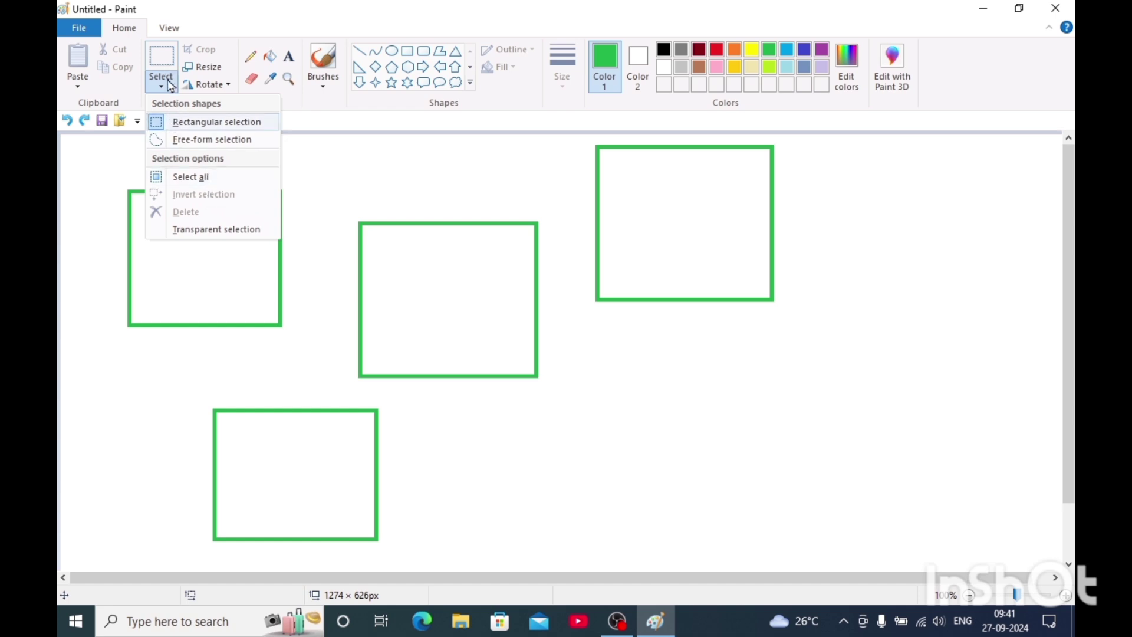
{"action": "left_click", "coordinate": [169, 129]}
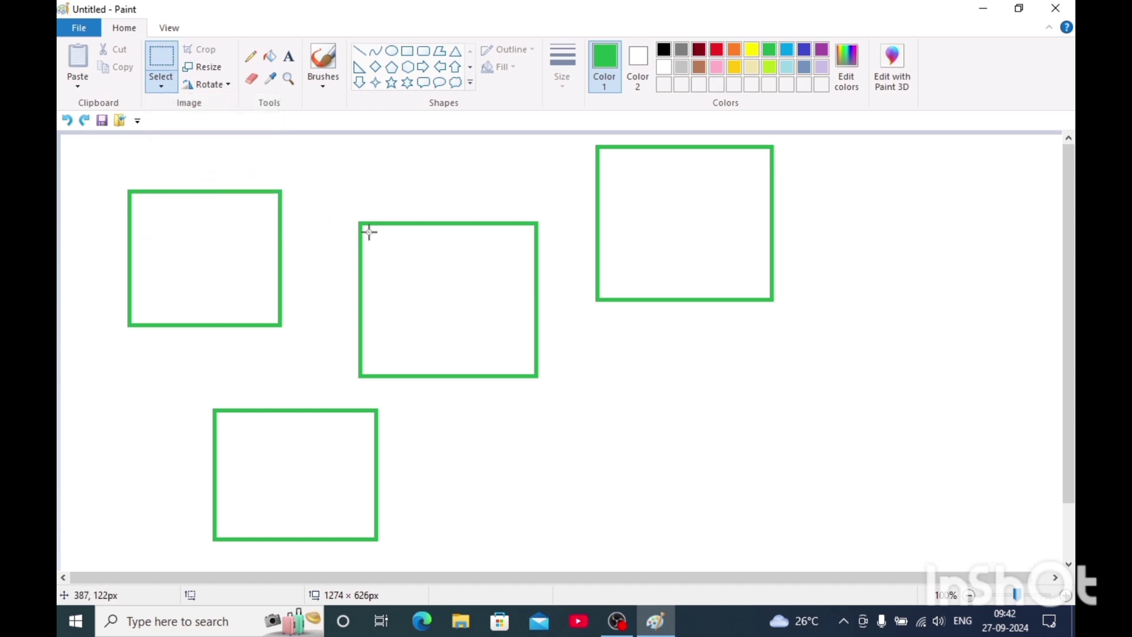
{"action": "left_click_drag", "start_coordinate": [368, 231], "coordinate": [331, 198]}
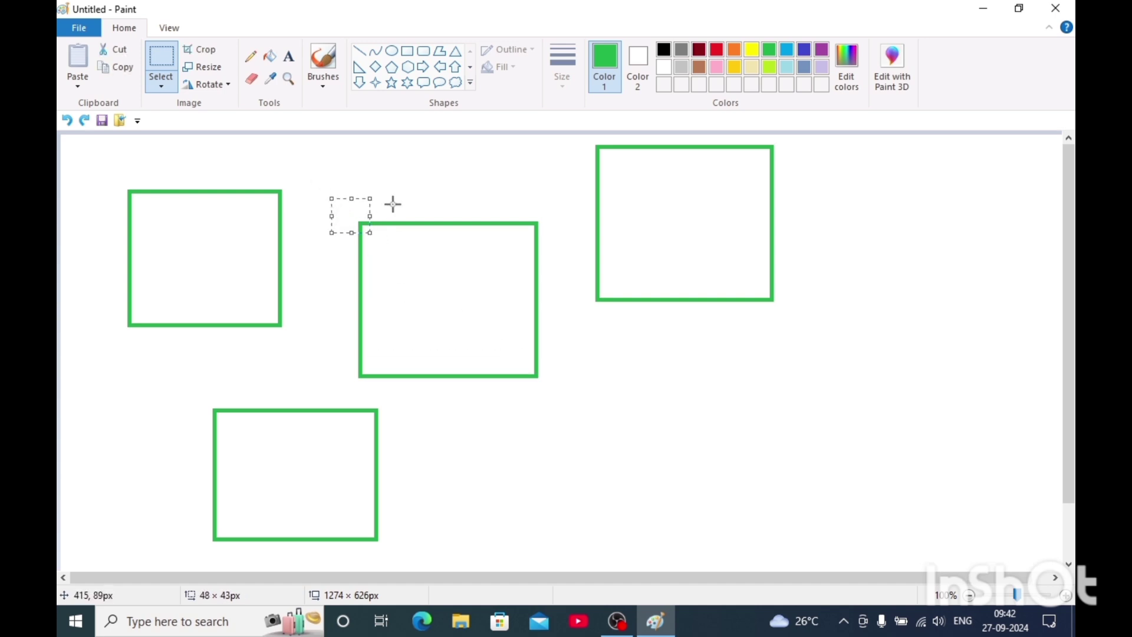
{"action": "left_click_drag", "start_coordinate": [560, 213], "coordinate": [340, 395]}
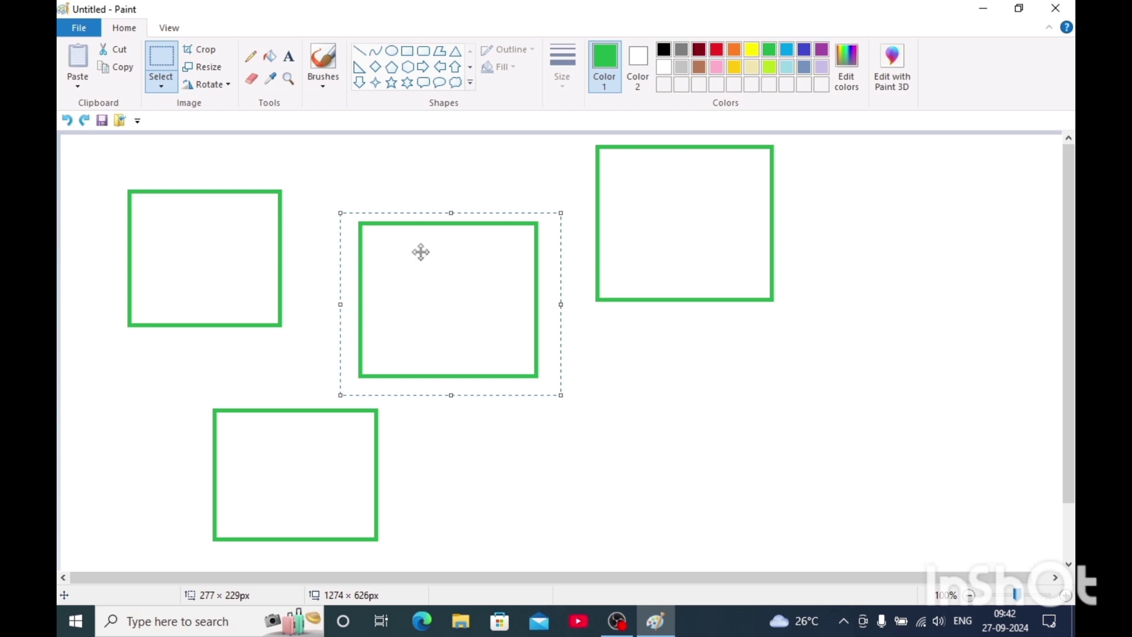
{"action": "mouse_move", "coordinate": [421, 253]}
{"action": "left_mouse_down"}
{"action": "mouse_move", "coordinate": [419, 280]}
{"action": "mouse_move", "coordinate": [399, 253]}
{"action": "mouse_move", "coordinate": [424, 282]}
{"action": "mouse_move", "coordinate": [421, 264]}
{"action": "left_mouse_up"}
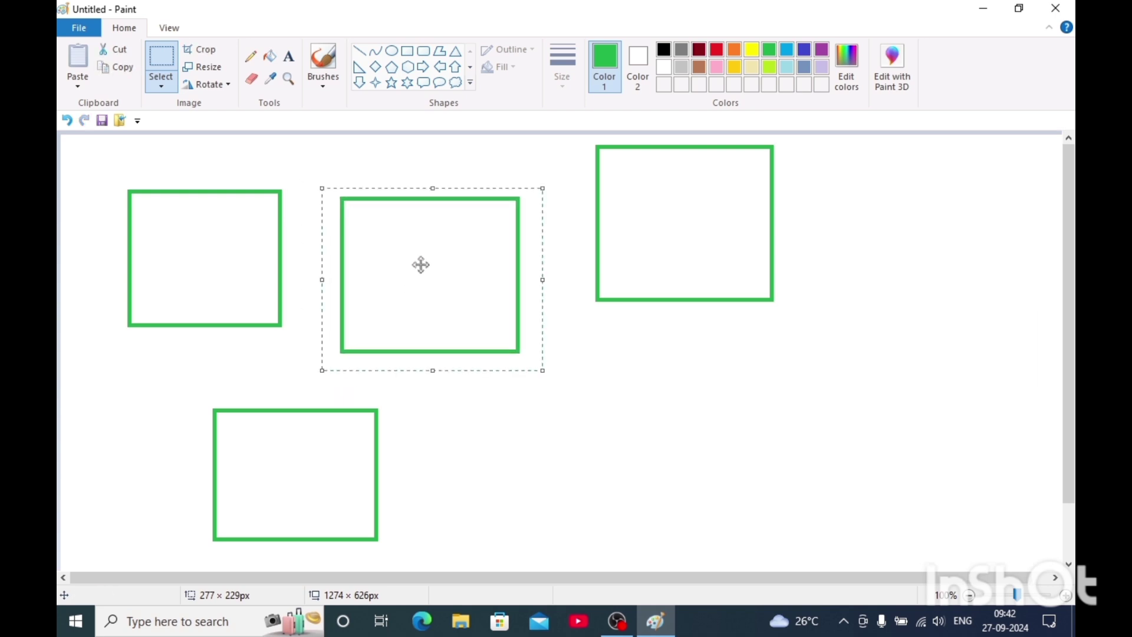
Invert the selection around the middle square and shift the other three squares slightly down and right
{"action": "left_click", "coordinate": [165, 87]}
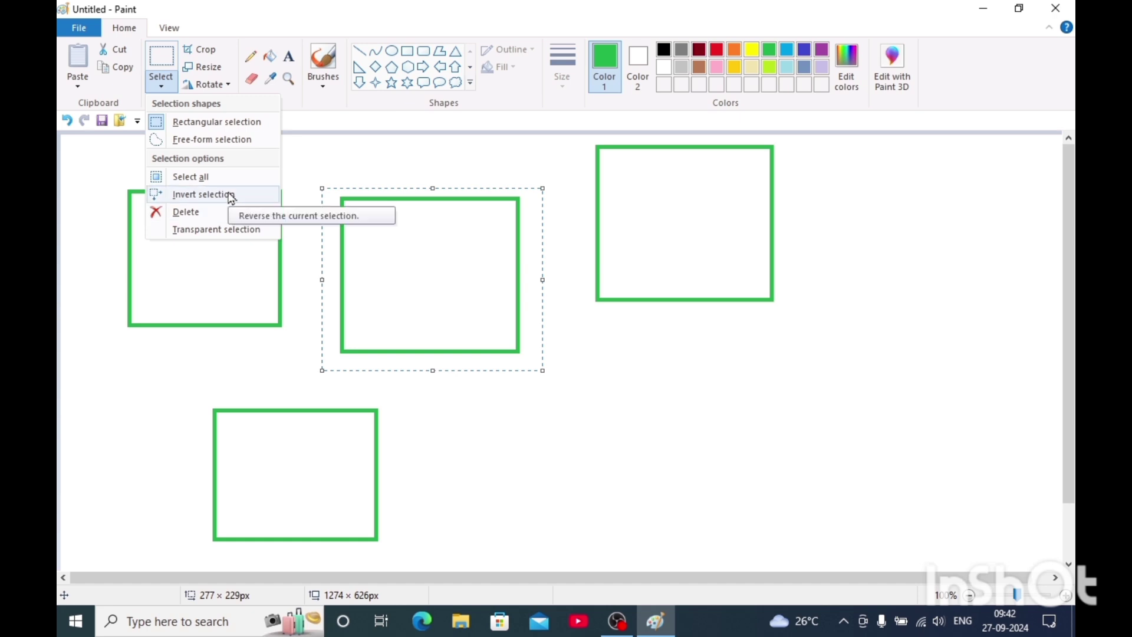
{"action": "left_click", "coordinate": [231, 196]}
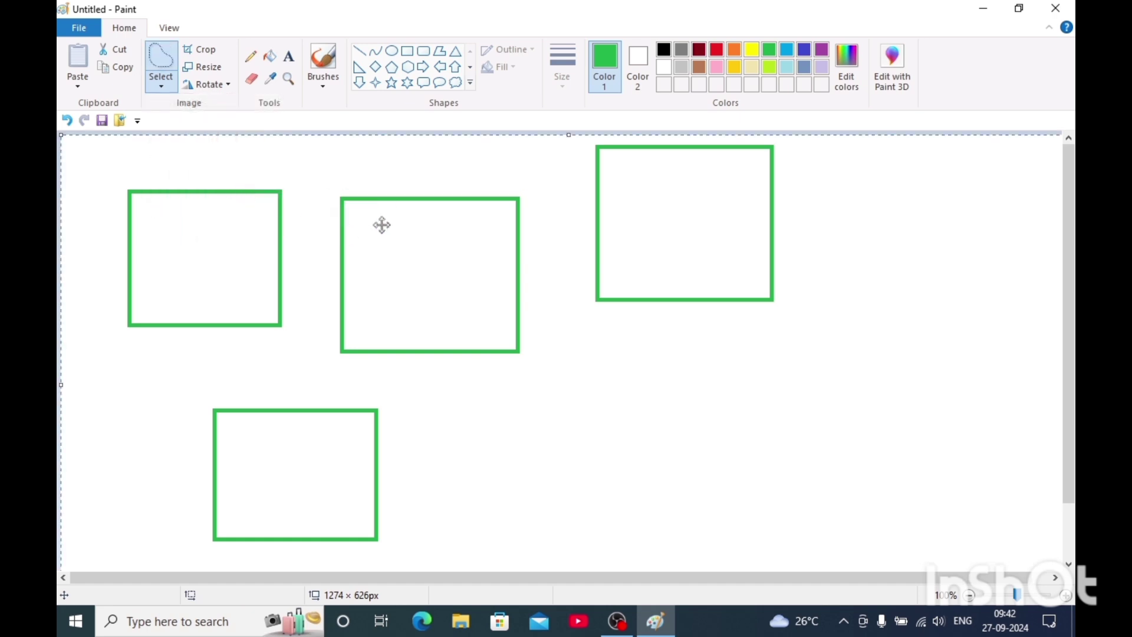
{"action": "left_click_drag", "start_coordinate": [289, 232], "coordinate": [656, 298]}
{"action": "left_click_drag", "start_coordinate": [393, 217], "coordinate": [262, 254]}
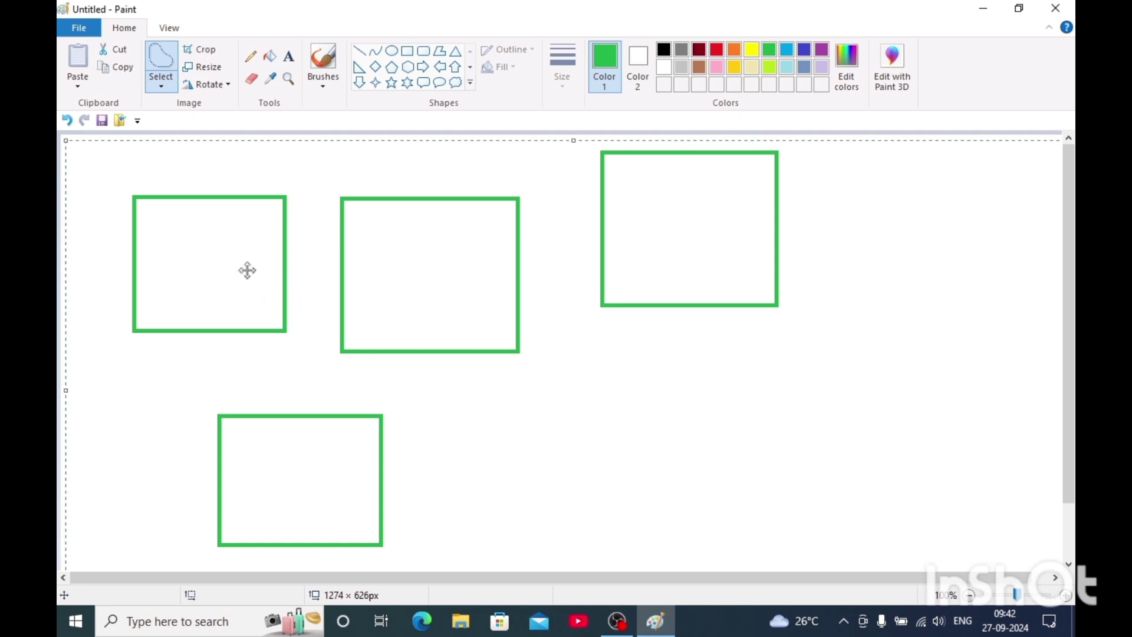
Crop the picture to the inverted selection and undo the crop
{"action": "left_click", "coordinate": [206, 50]}
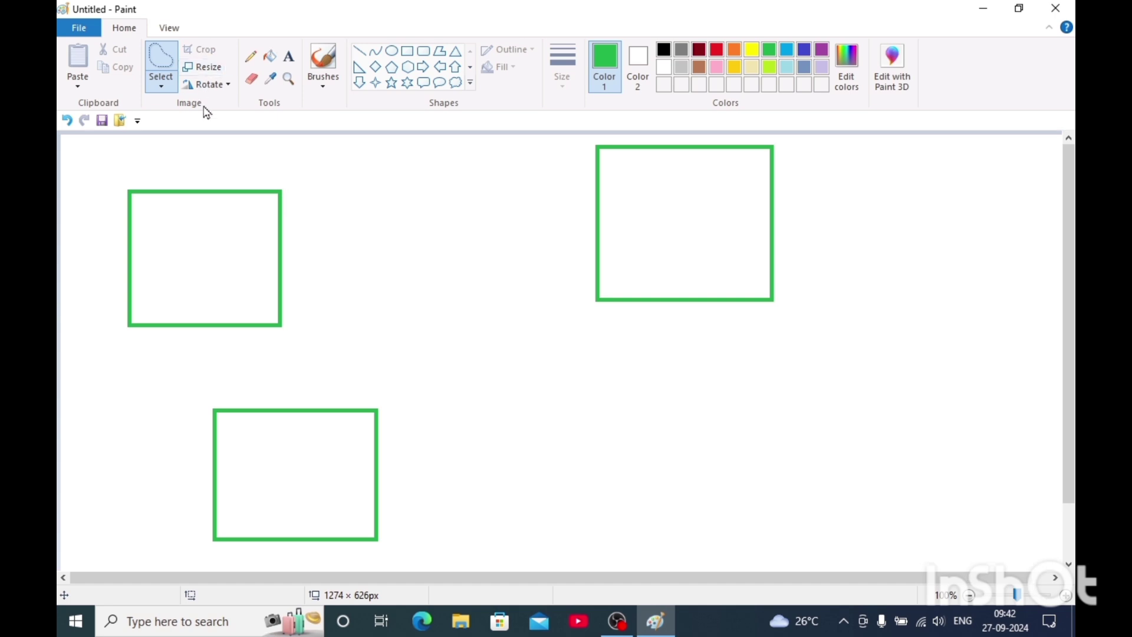
{"action": "left_click", "coordinate": [161, 85]}
{"action": "left_click", "coordinate": [364, 241]}
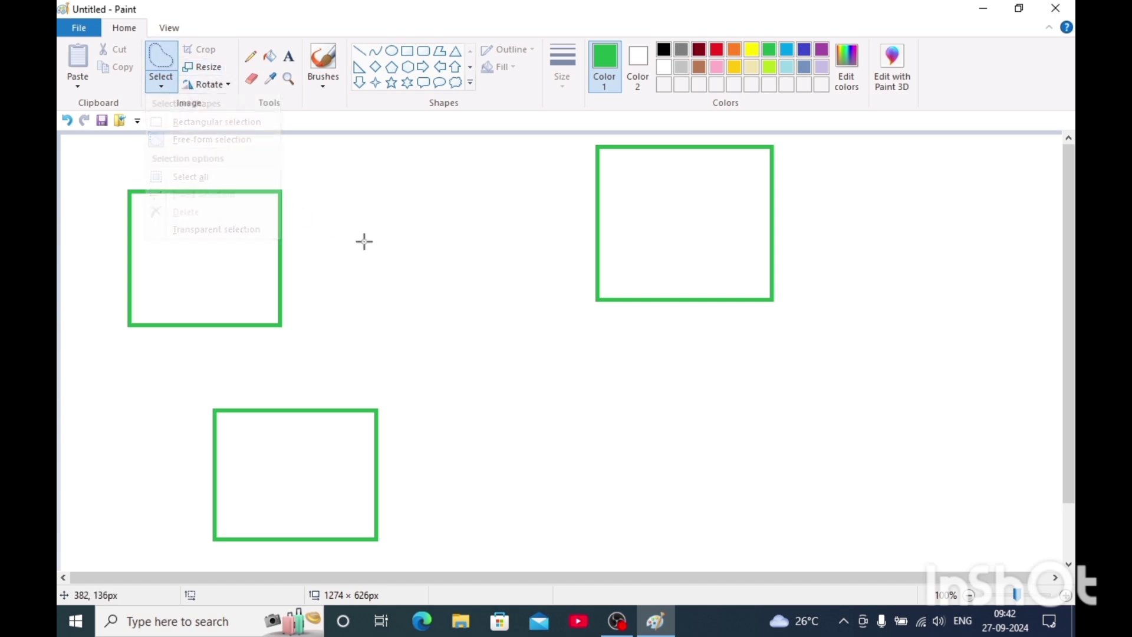
{"action": "key", "text": "ctrl+z"}
Enclose the middle green square in a rectangular selection about 295 × 250 px and delete it
{"action": "left_click", "coordinate": [173, 89]}
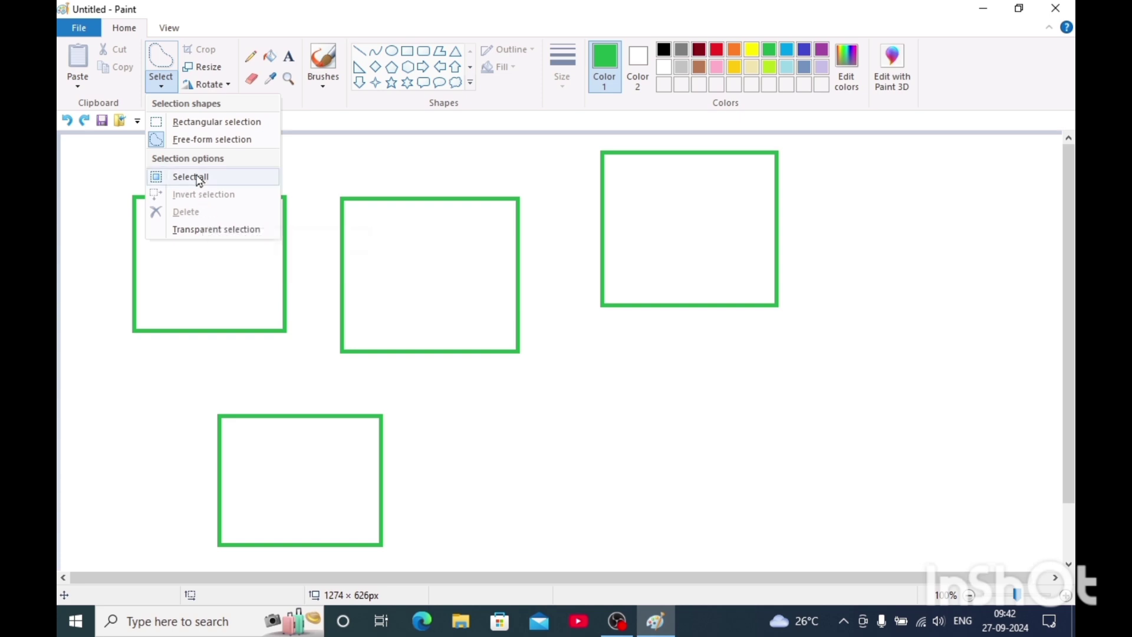
{"action": "left_click", "coordinate": [177, 122]}
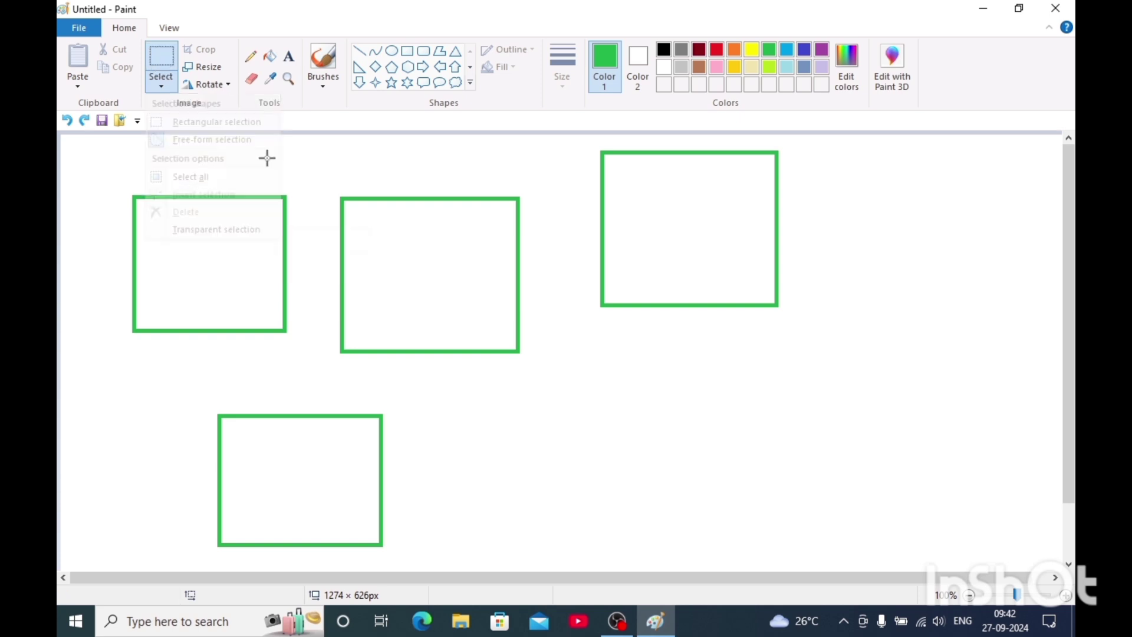
{"action": "left_click_drag", "start_coordinate": [312, 188], "coordinate": [547, 387]}
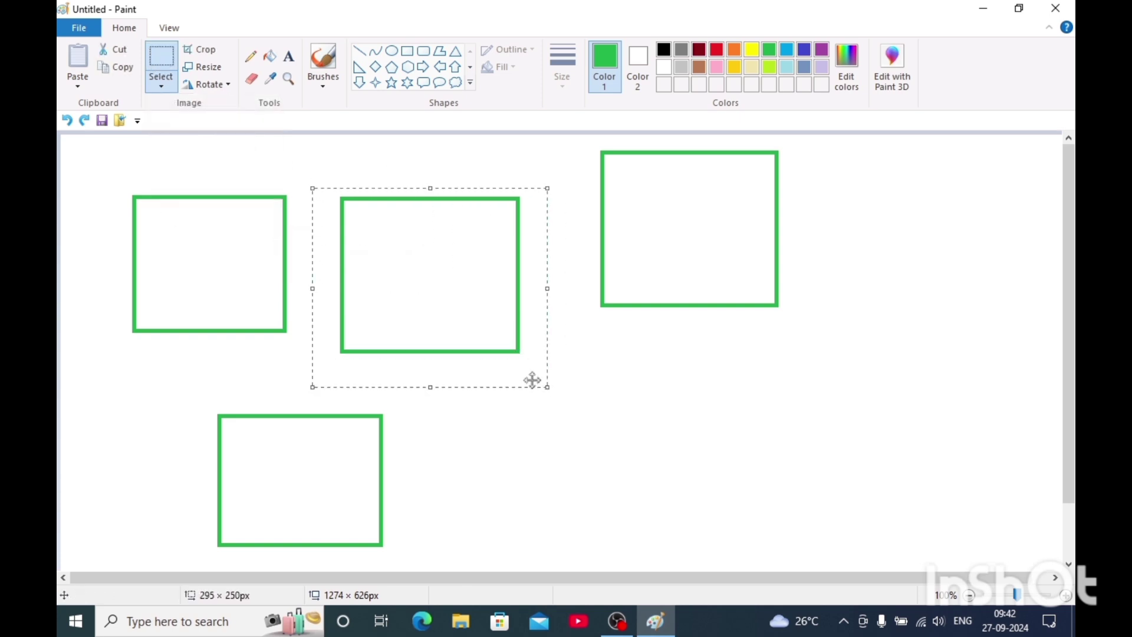
{"action": "left_click", "coordinate": [159, 87]}
{"action": "left_click", "coordinate": [198, 214]}
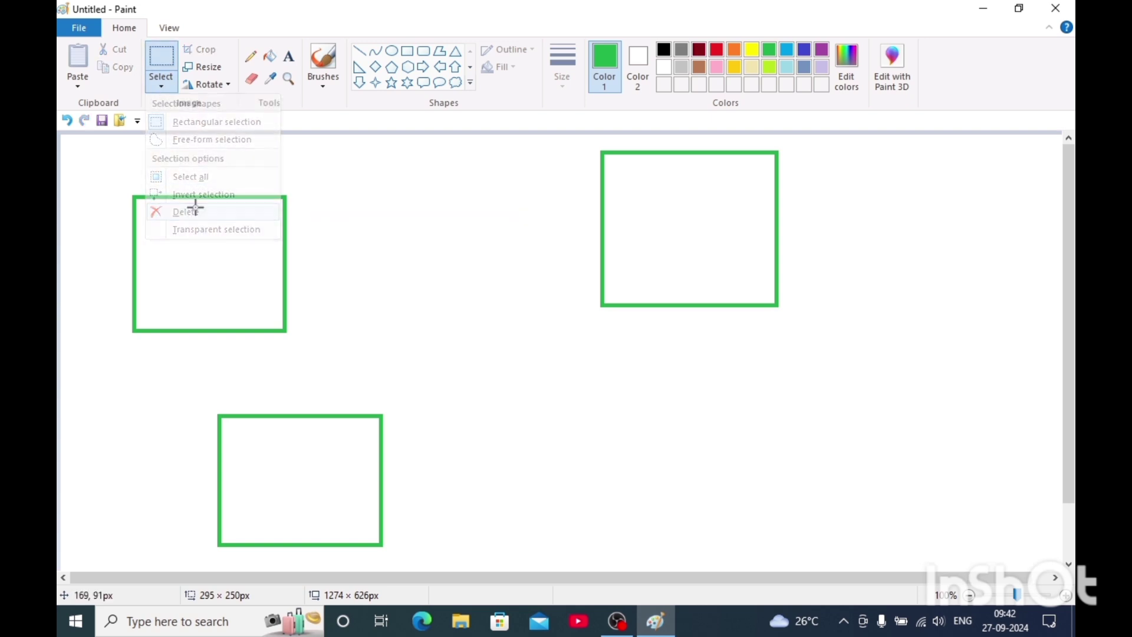
Enclose the upper-left square in a rectangular selection about 276 × 310 px and move it right and slightly up, leaving transparent selection off
{"action": "left_click", "coordinate": [161, 86]}
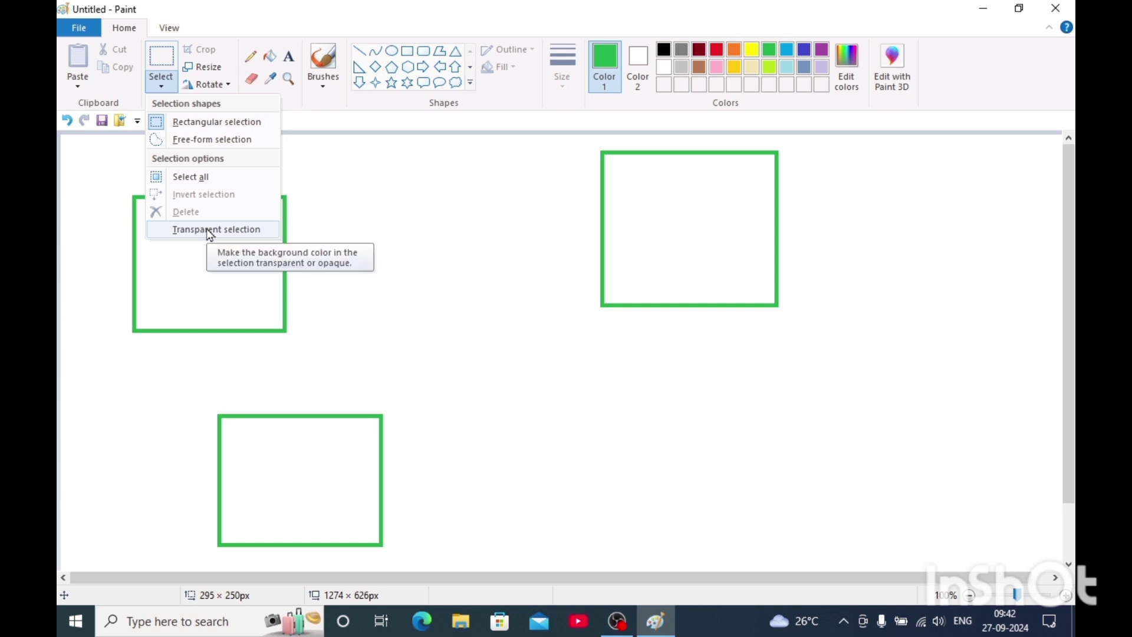
{"action": "left_click", "coordinate": [318, 262]}
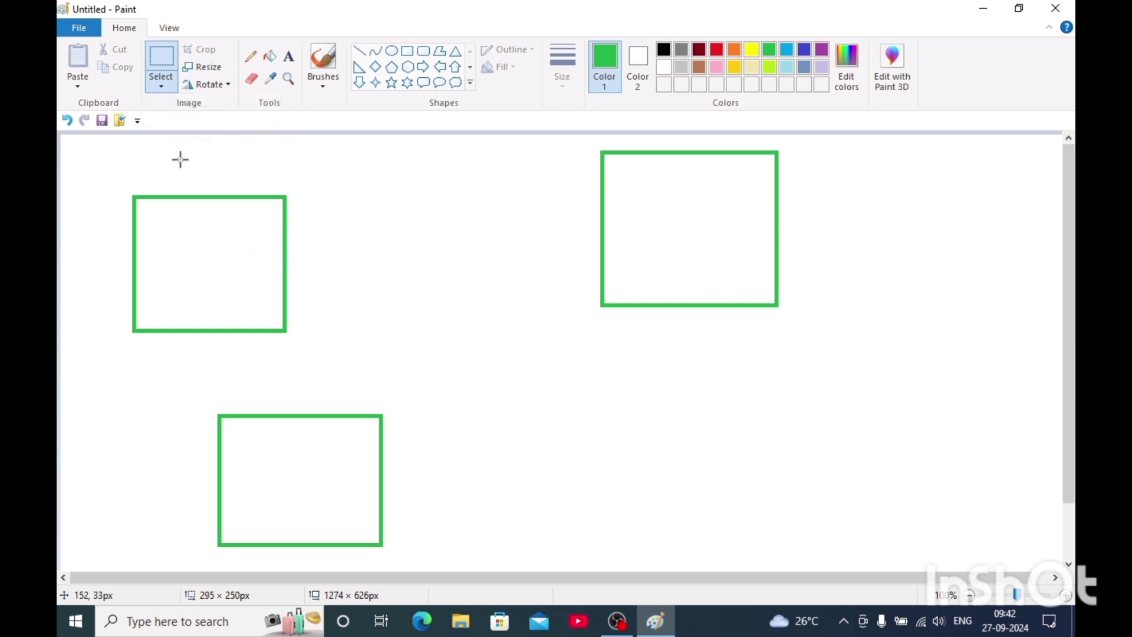
{"action": "left_click_drag", "start_coordinate": [115, 148], "coordinate": [335, 395]}
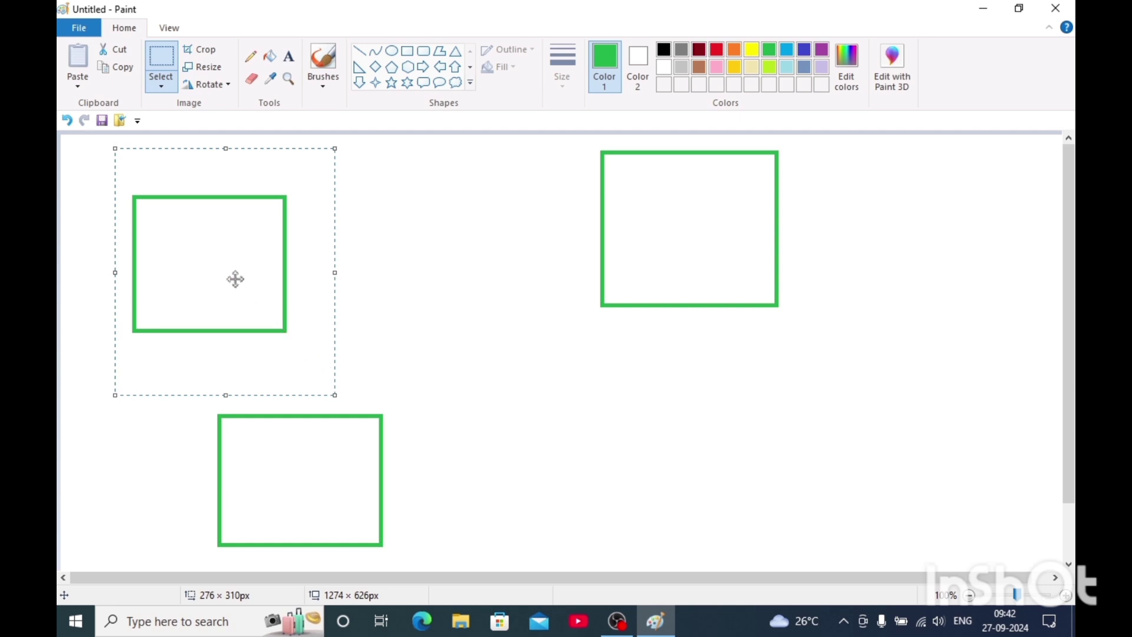
{"action": "left_click_drag", "start_coordinate": [235, 279], "coordinate": [291, 229]}
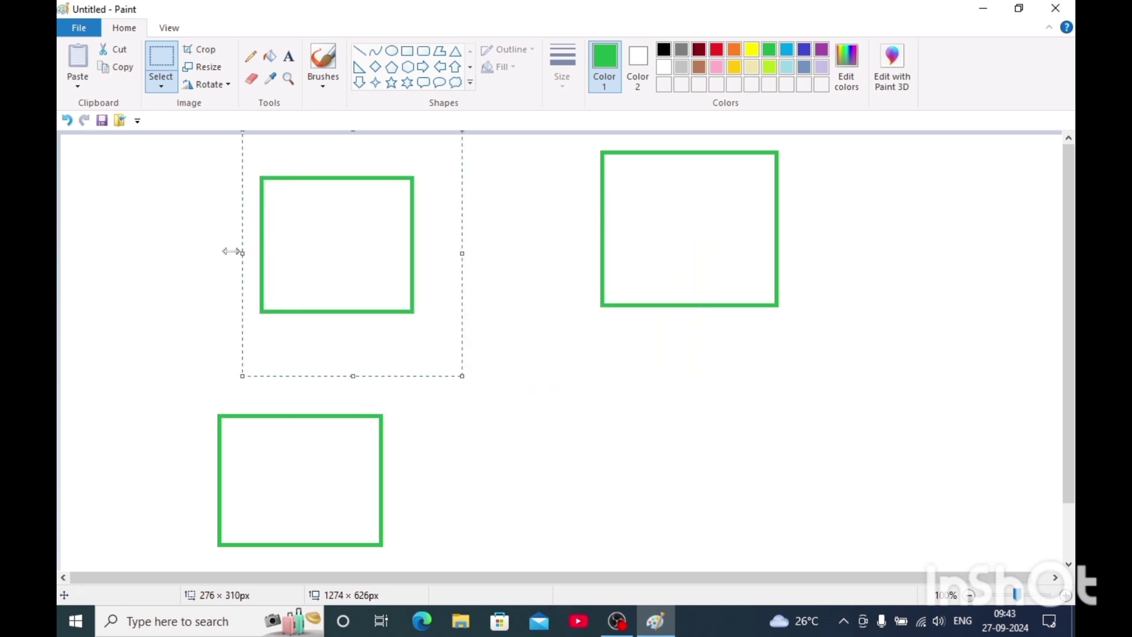
{"action": "left_click", "coordinate": [233, 253]}
Fill the upper-right square with orange and move the other upper square, in a 286 × 309 px rectangular selection, over its lower-left part
{"action": "left_click", "coordinate": [270, 56]}
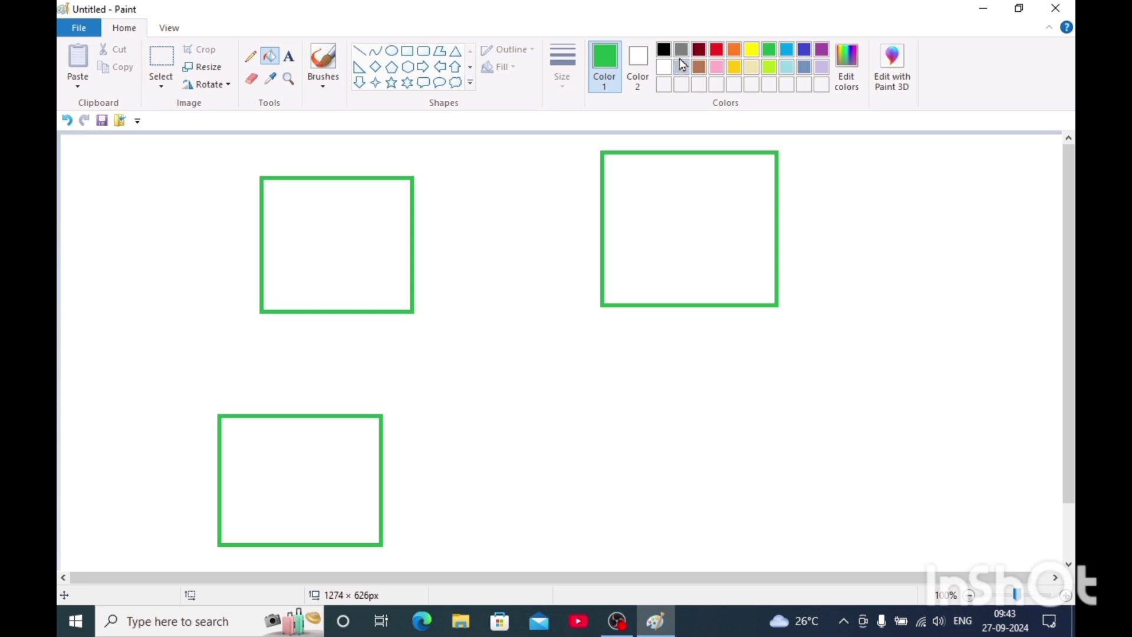
{"action": "left_click", "coordinate": [672, 225]}
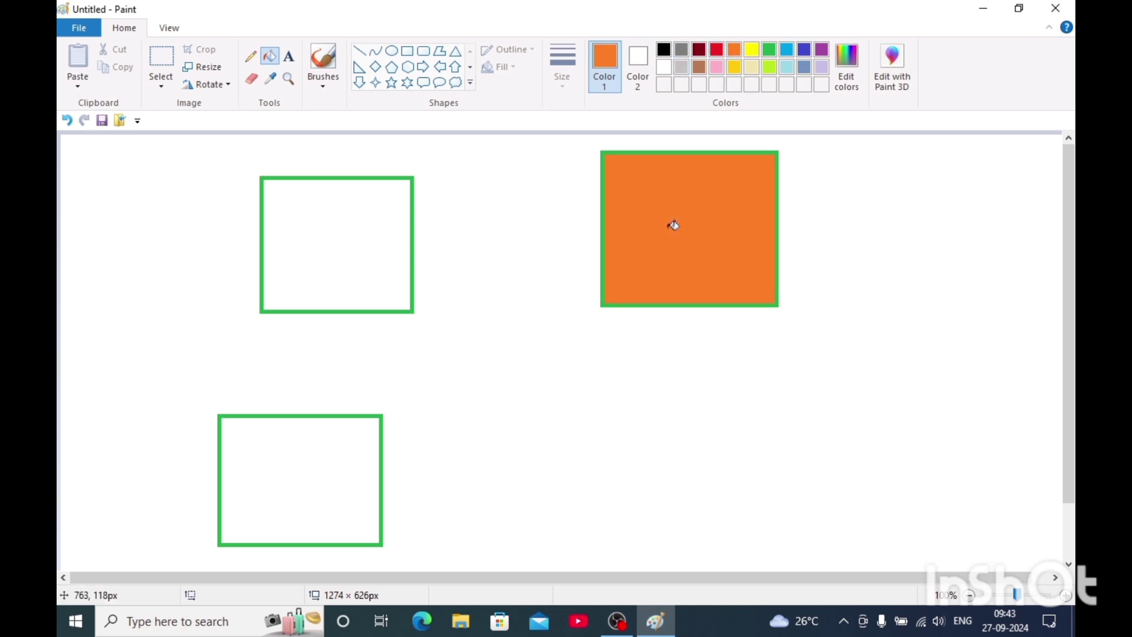
{"action": "left_click", "coordinate": [161, 59]}
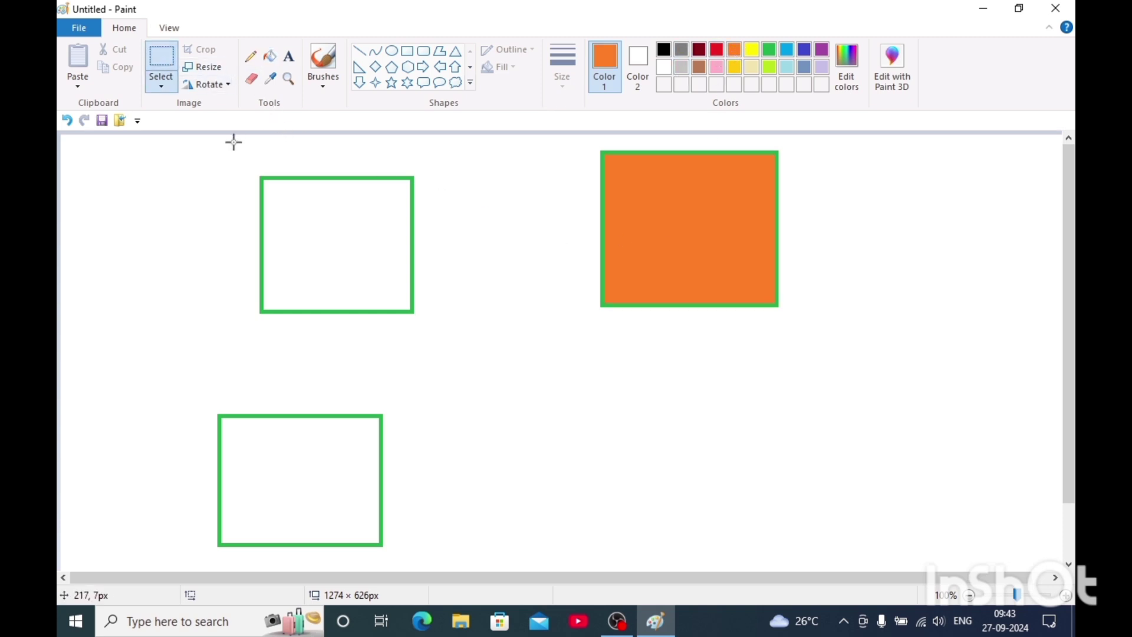
{"action": "left_click_drag", "start_coordinate": [233, 135], "coordinate": [460, 380]}
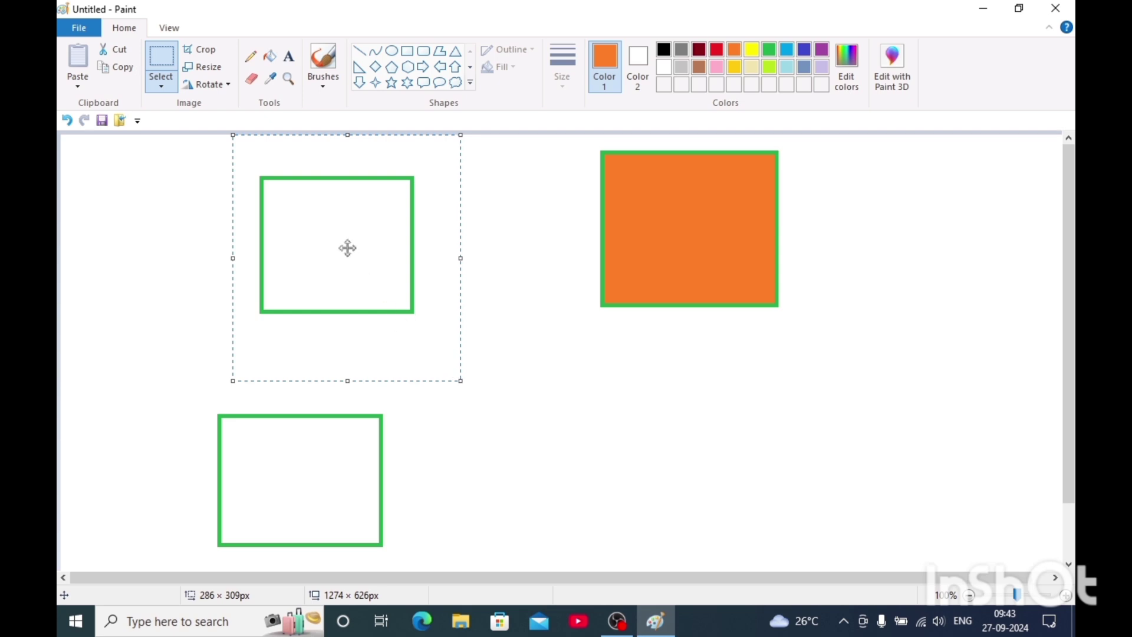
{"action": "left_click_drag", "start_coordinate": [347, 248], "coordinate": [579, 297]}
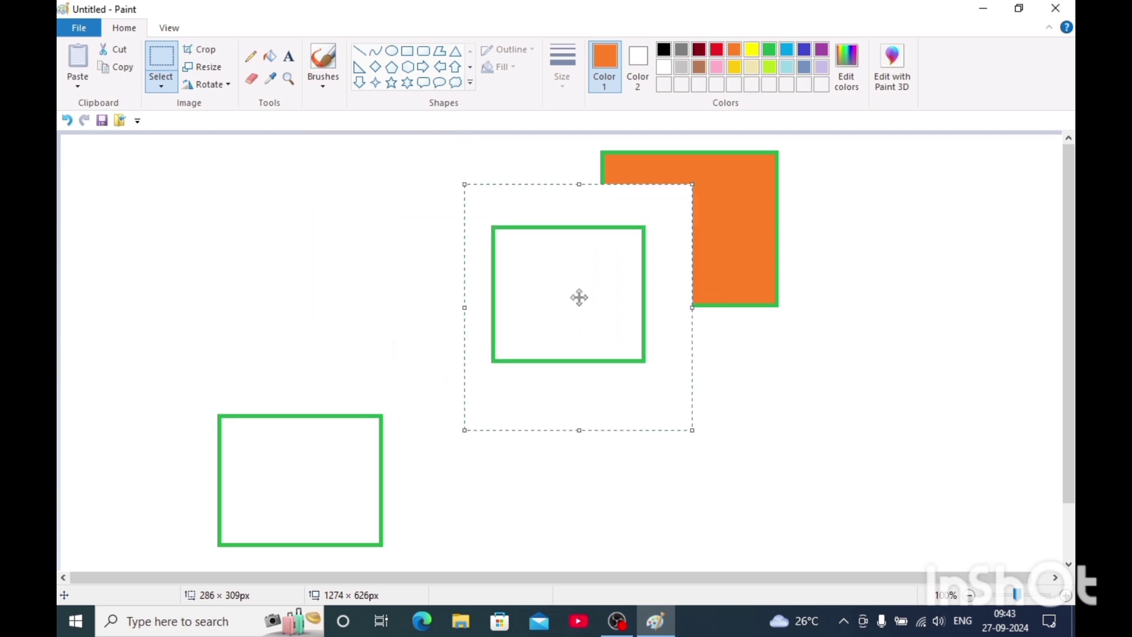
Turn on transparent selection and move the selected green square slightly right over the orange square, then deselect it
{"action": "left_click", "coordinate": [161, 86]}
{"action": "left_click", "coordinate": [185, 230]}
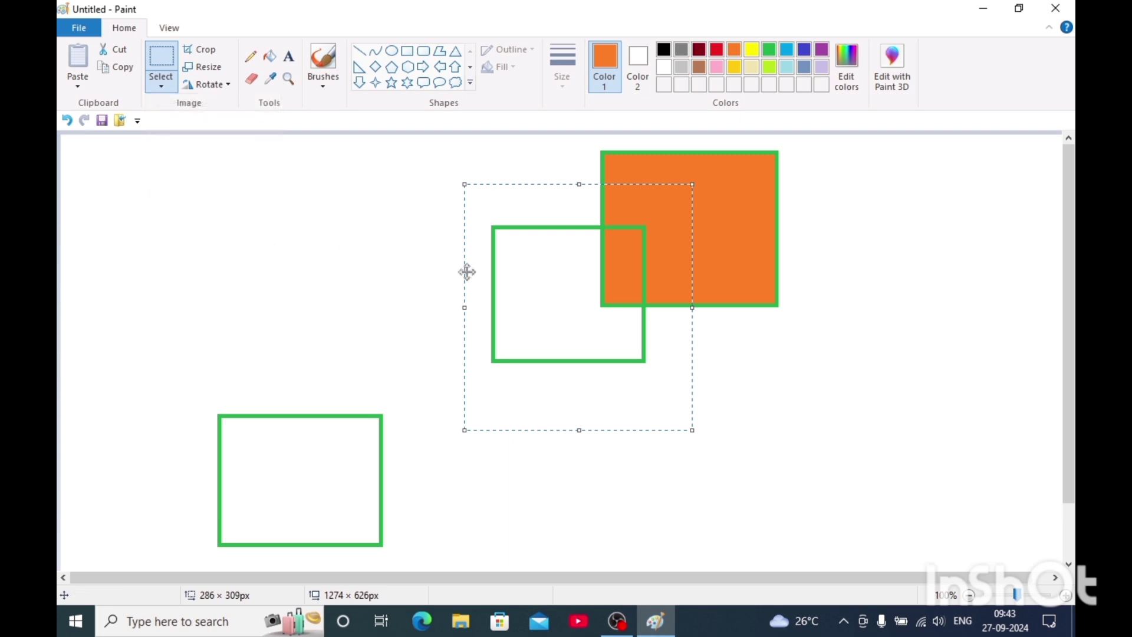
{"action": "left_click_drag", "start_coordinate": [507, 298], "coordinate": [554, 295]}
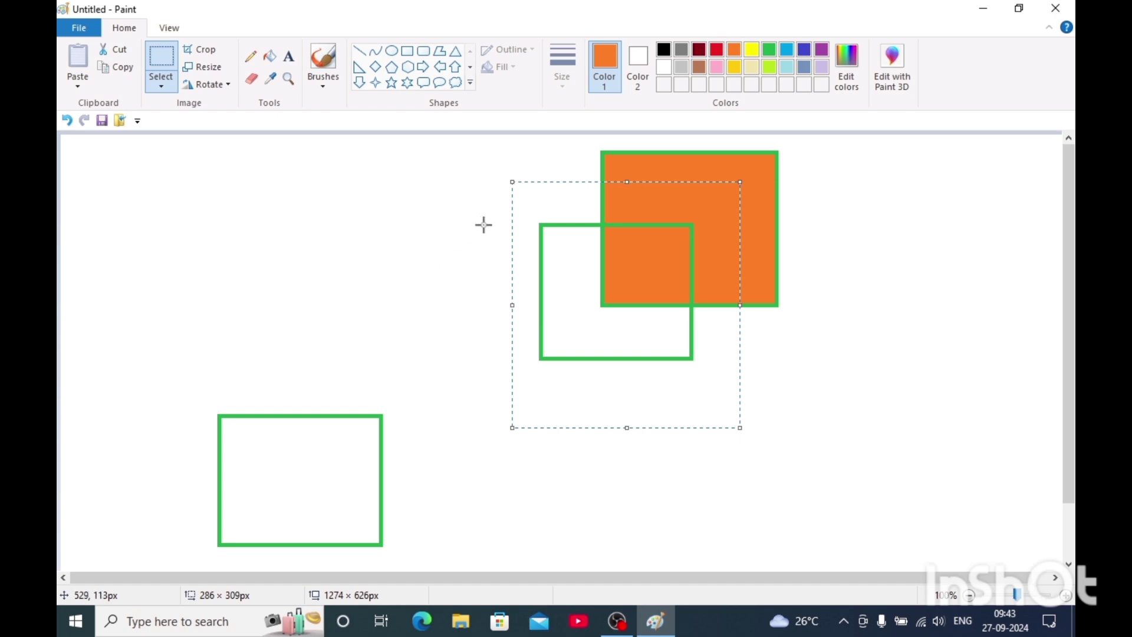
{"action": "left_click", "coordinate": [172, 90]}
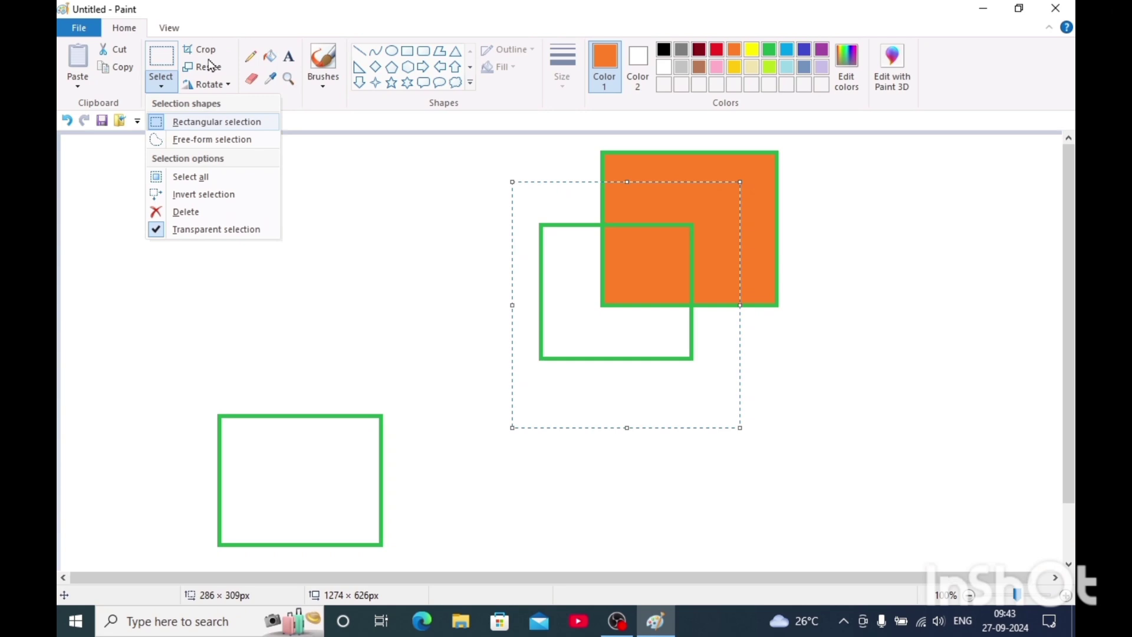
{"action": "left_click", "coordinate": [338, 200]}
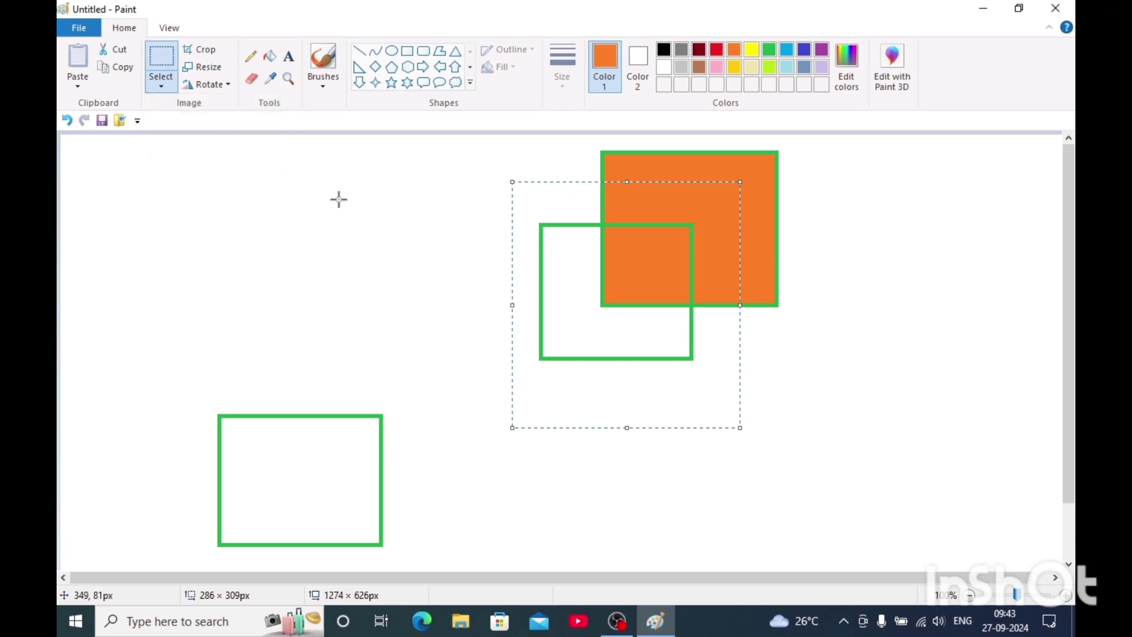
{"action": "left_click_drag", "start_coordinate": [345, 211], "coordinate": [345, 215]}
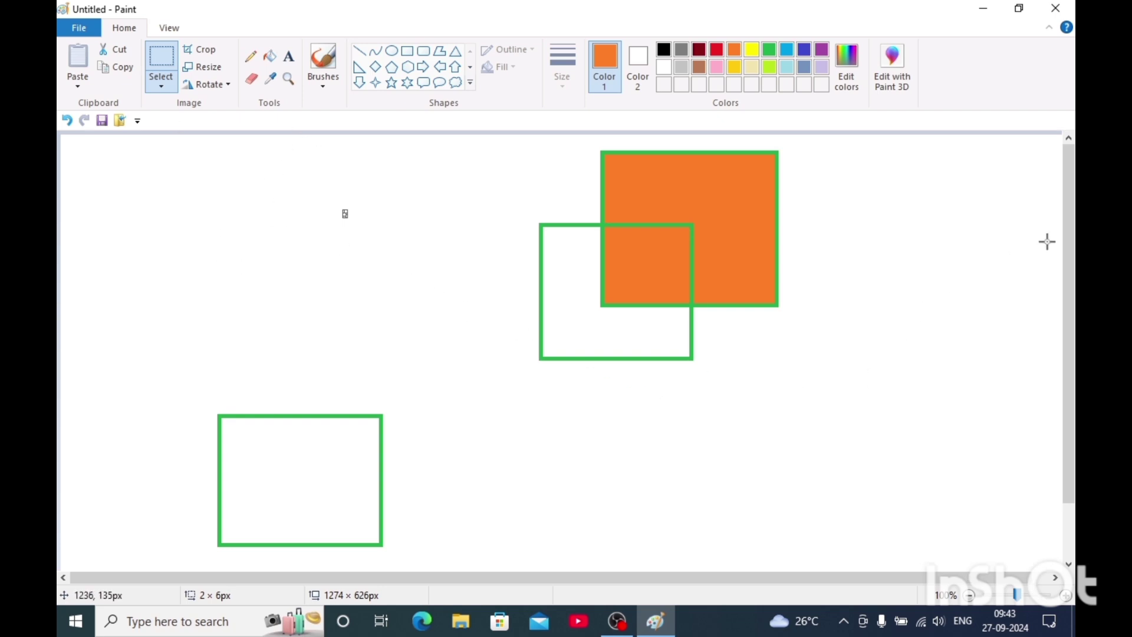
Enclose all three squares in a rectangular selection about 790 × 526 px and crop the picture to it
{"action": "scroll", "coordinate": [1068, 259], "scroll_direction": "down", "scroll_amount": 2}
{"action": "left_click_drag", "start_coordinate": [970, 581], "coordinate": [987, 581]}
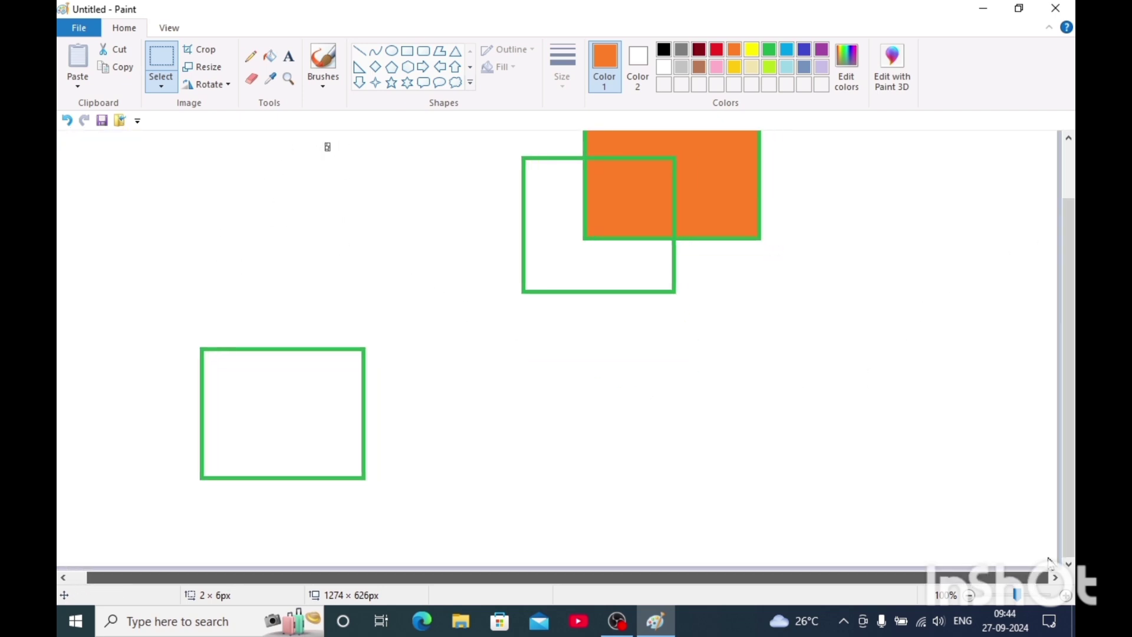
{"action": "scroll", "coordinate": [772, 359], "scroll_direction": "up", "scroll_amount": 2}
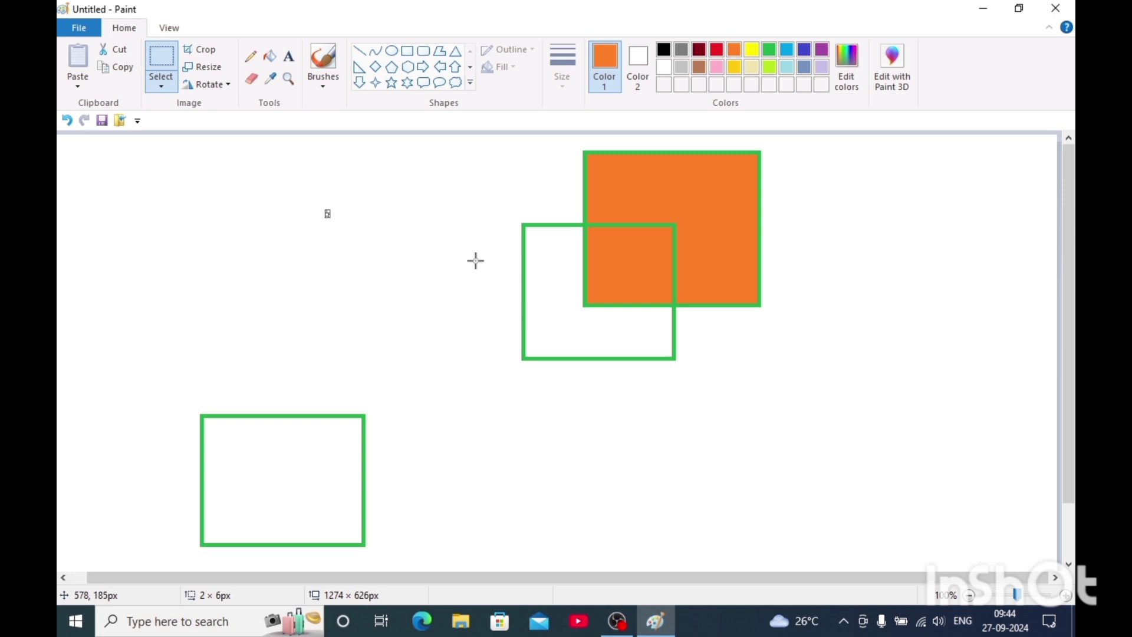
{"action": "left_click", "coordinate": [166, 136]}
{"action": "left_click_drag", "start_coordinate": [179, 138], "coordinate": [807, 556]}
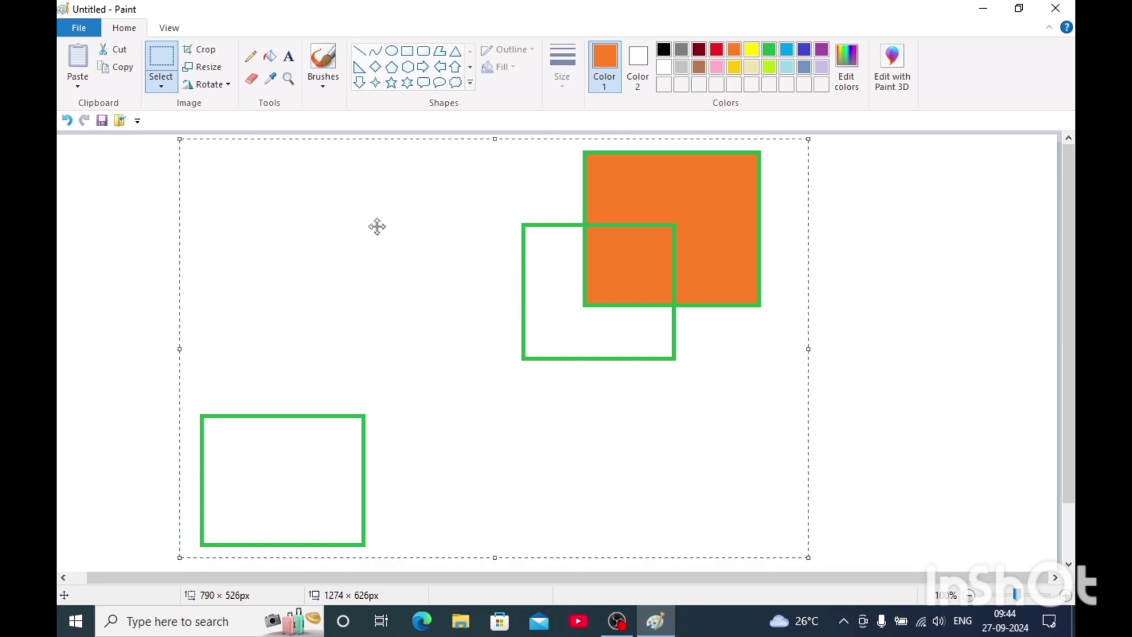
{"action": "left_click", "coordinate": [202, 52]}
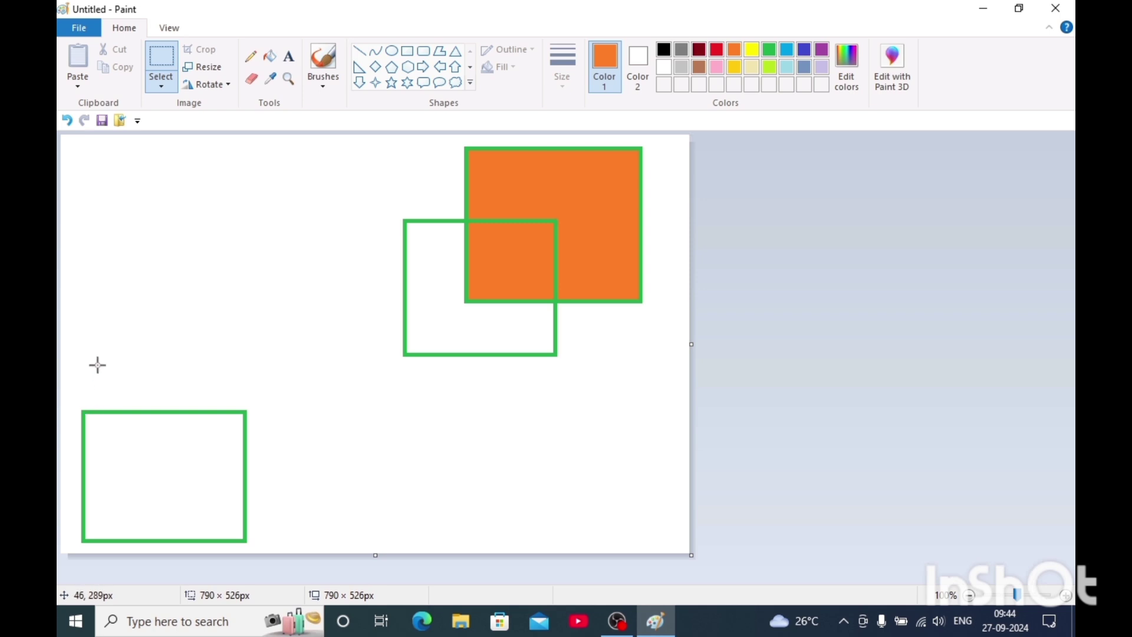
Enclose the lower-left green square in a rectangular selection about 236 × 193 px and move it up and slightly right
{"action": "left_click", "coordinate": [159, 88]}
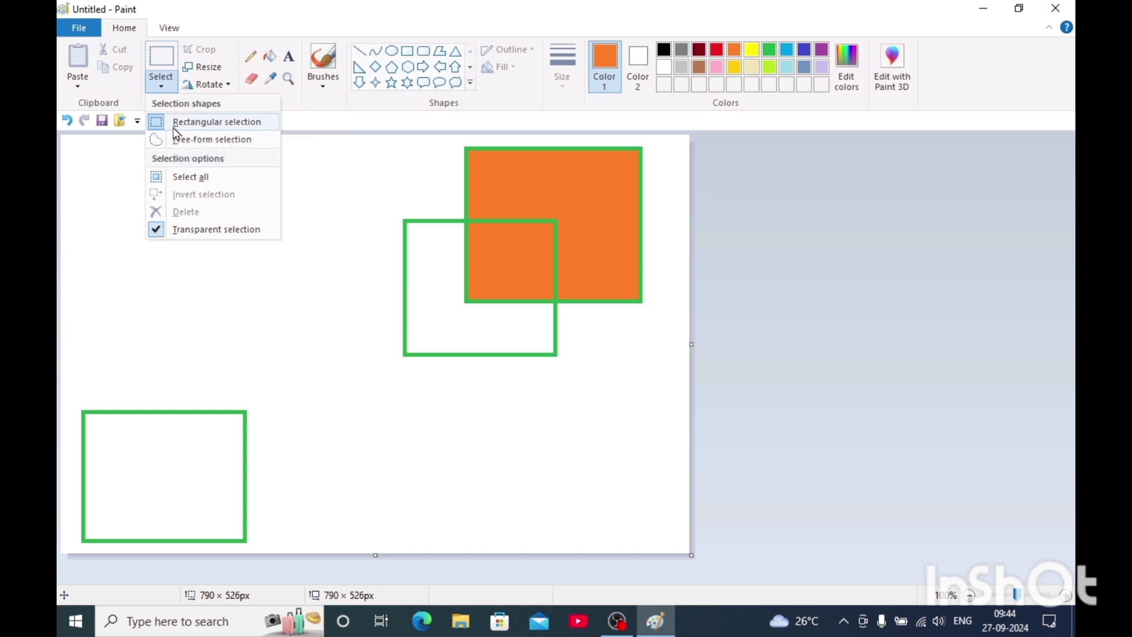
{"action": "left_click", "coordinate": [176, 123]}
{"action": "left_click_drag", "start_coordinate": [263, 399], "coordinate": [77, 571]}
{"action": "left_click_drag", "start_coordinate": [128, 489], "coordinate": [175, 381]}
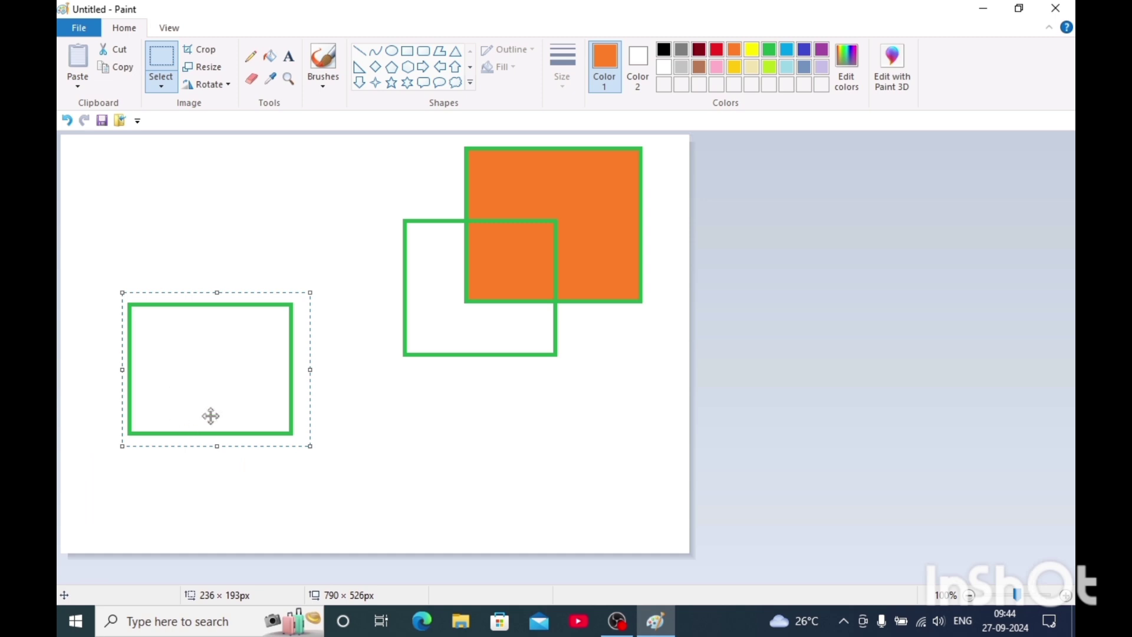
Enlarge the selected green square by percentage, keeping its aspect ratio
{"action": "left_click", "coordinate": [198, 68]}
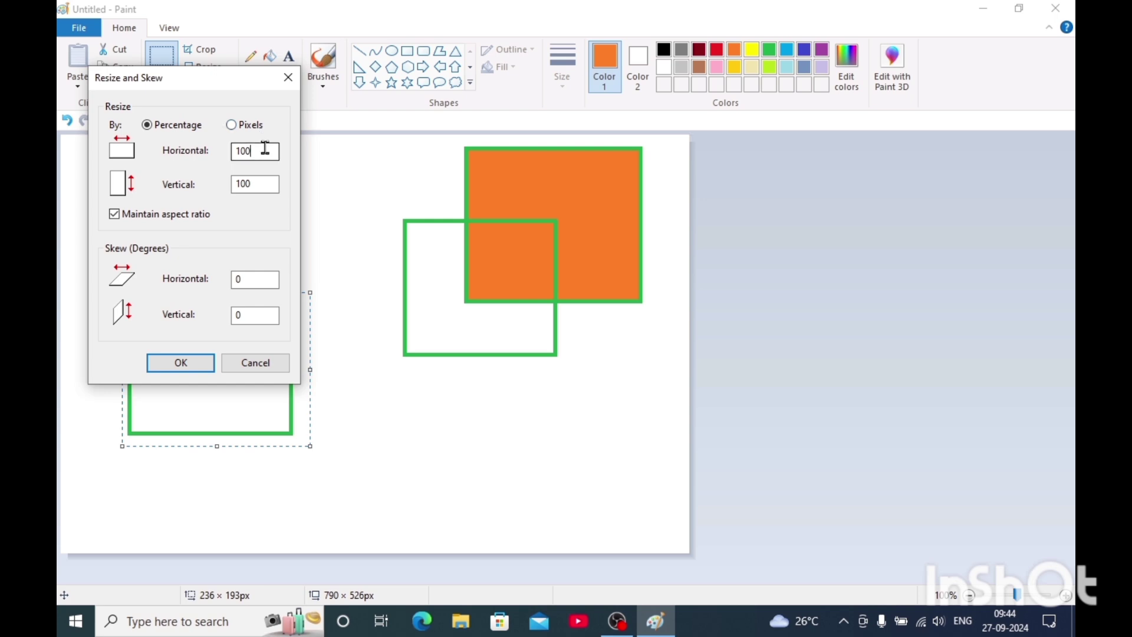
{"action": "left_click_drag", "start_coordinate": [264, 148], "coordinate": [226, 150]}
{"action": "left_click_drag", "start_coordinate": [192, 98], "coordinate": [461, 177]}
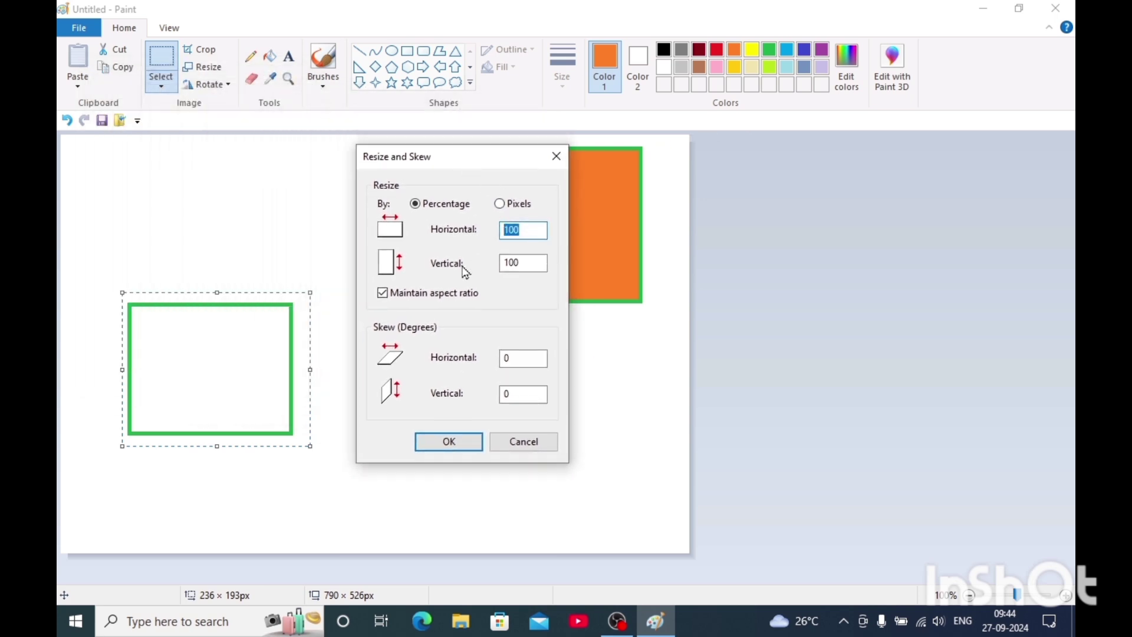
{"action": "type", "text": "1"}
{"action": "left_click", "coordinate": [468, 442]}
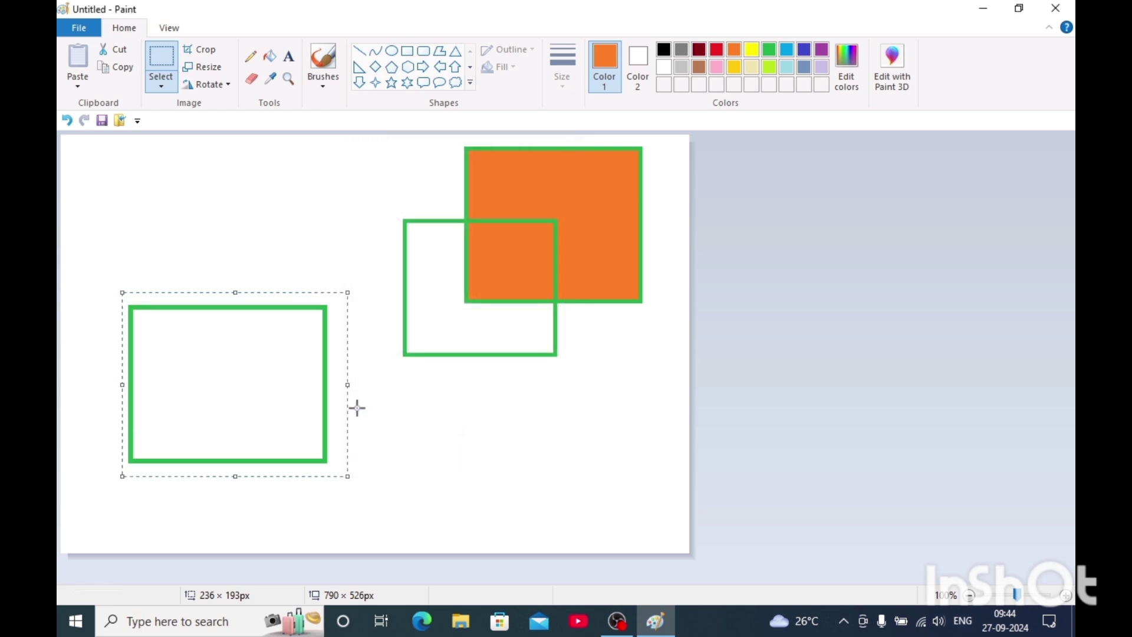
Enlarge the selected green square proportionally a second time and move it toward the canvas's upper-left corner
{"action": "left_click", "coordinate": [205, 72]}
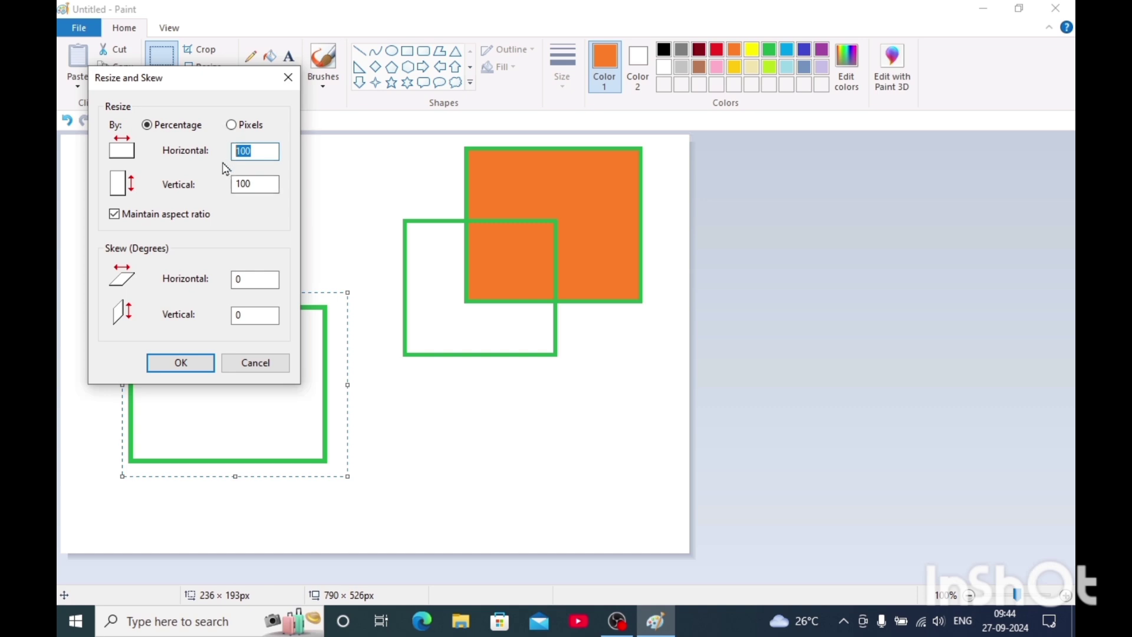
{"action": "type", "text": "15"}
{"action": "key", "text": "Return"}
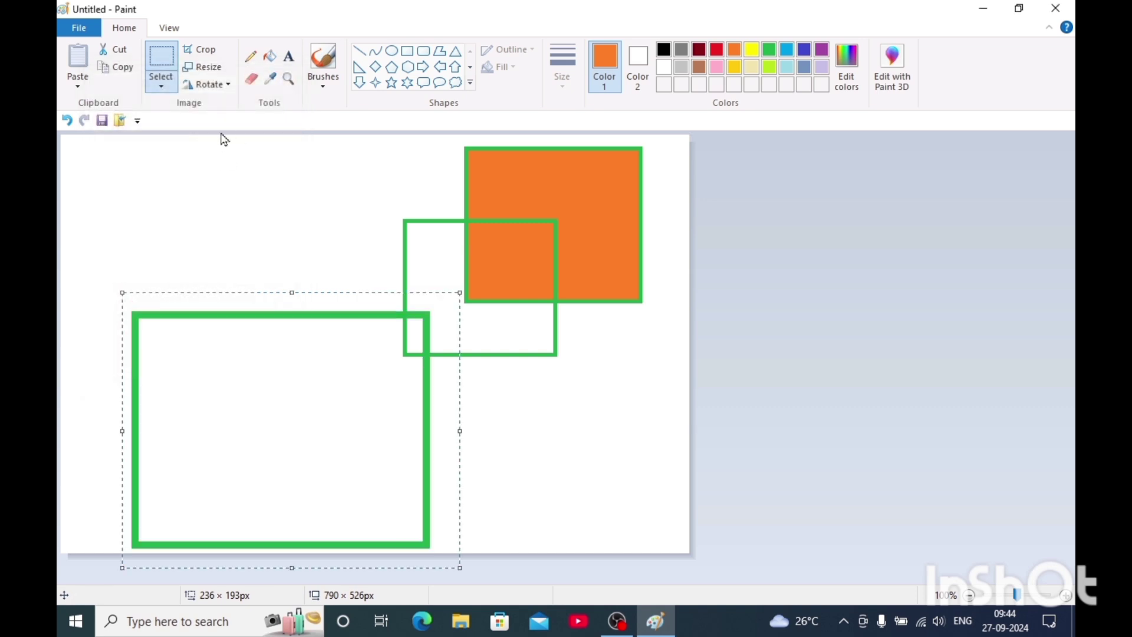
{"action": "left_click_drag", "start_coordinate": [268, 442], "coordinate": [202, 313]}
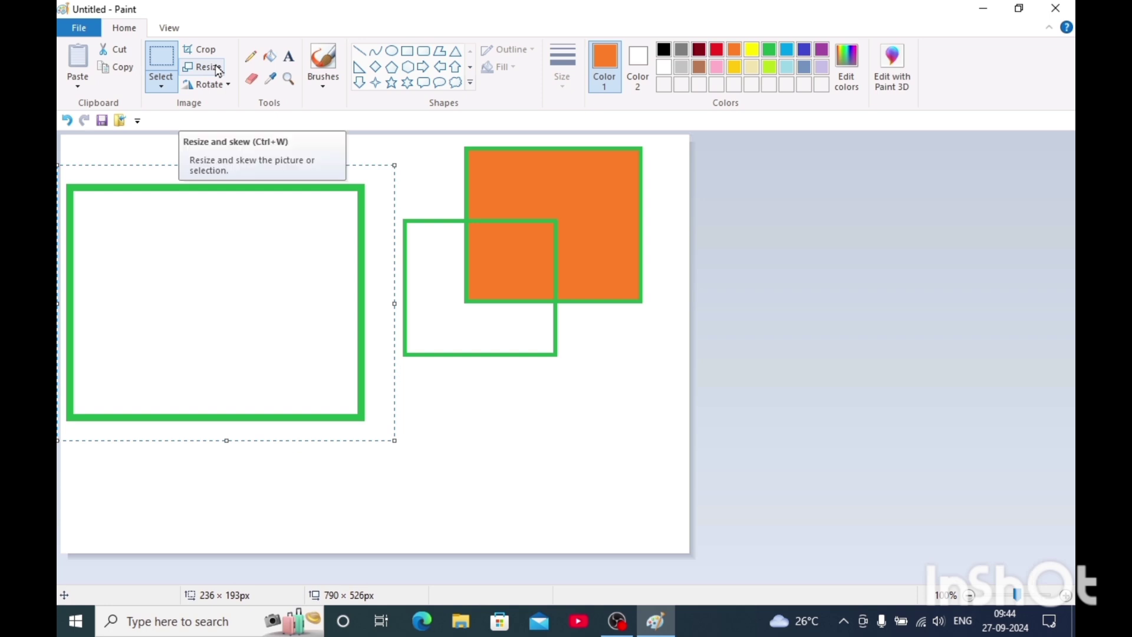
Resize the selected square to 50% with aspect ratio kept and move it over the middle square's lower-left part
{"action": "left_click", "coordinate": [218, 69]}
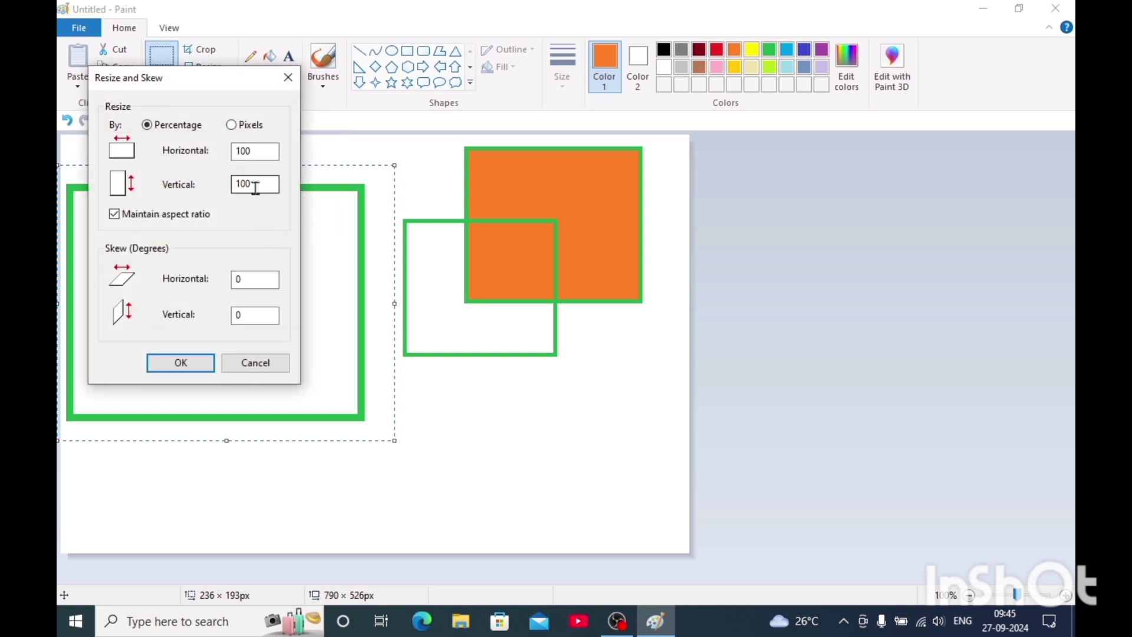
{"action": "left_click_drag", "start_coordinate": [273, 152], "coordinate": [233, 154]}
{"action": "type", "text": "50"}
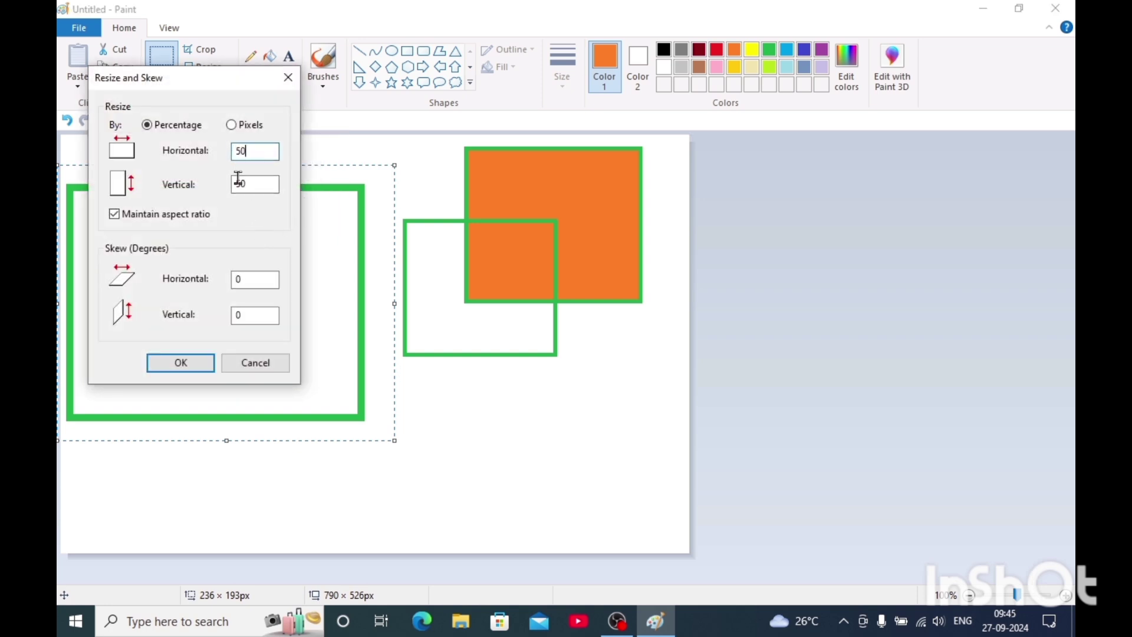
{"action": "left_click", "coordinate": [200, 362]}
{"action": "left_click_drag", "start_coordinate": [187, 285], "coordinate": [414, 345]}
{"action": "left_click", "coordinate": [218, 170]}
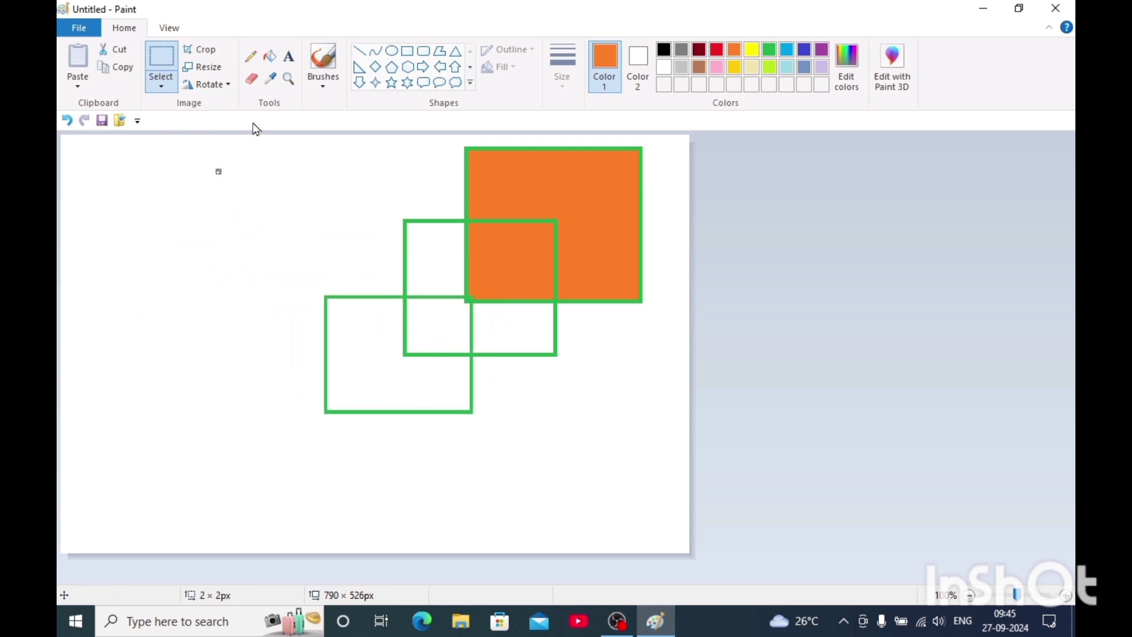
{"action": "left_click", "coordinate": [223, 87]}
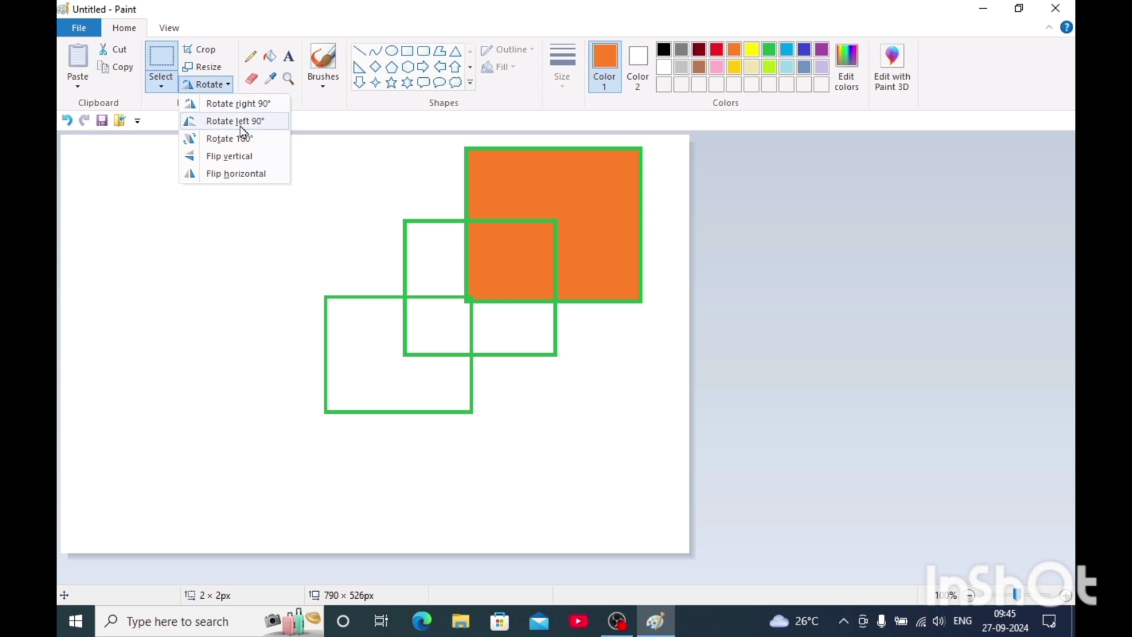
{"action": "left_click", "coordinate": [271, 311]}
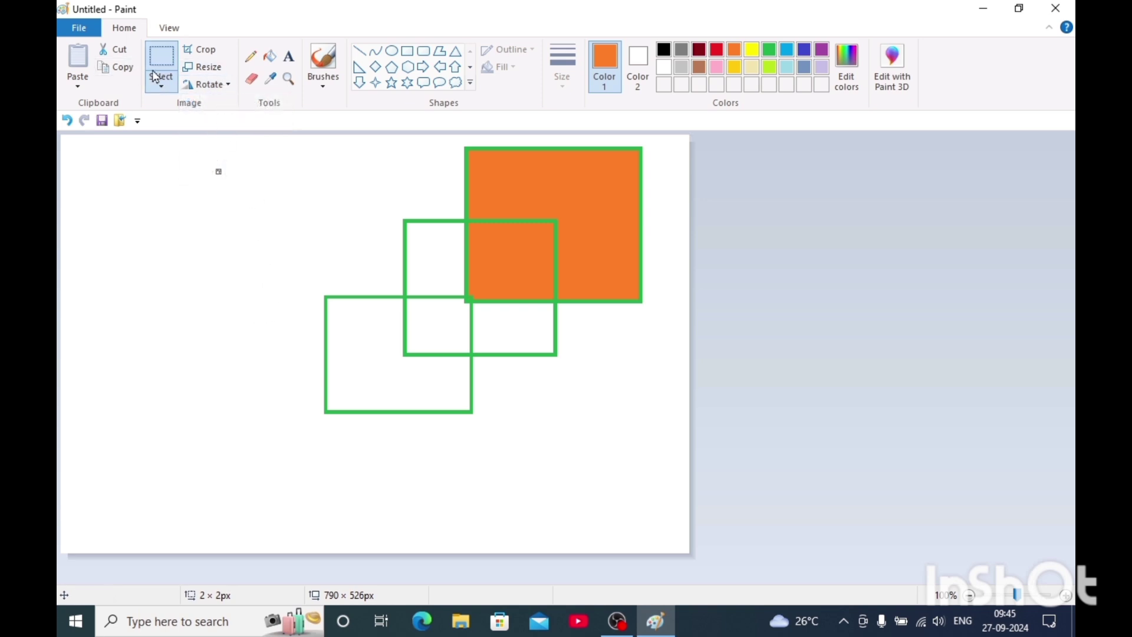
Draw an orange oval callout in the empty upper-left area of the canvas
{"action": "left_click", "coordinate": [472, 85]}
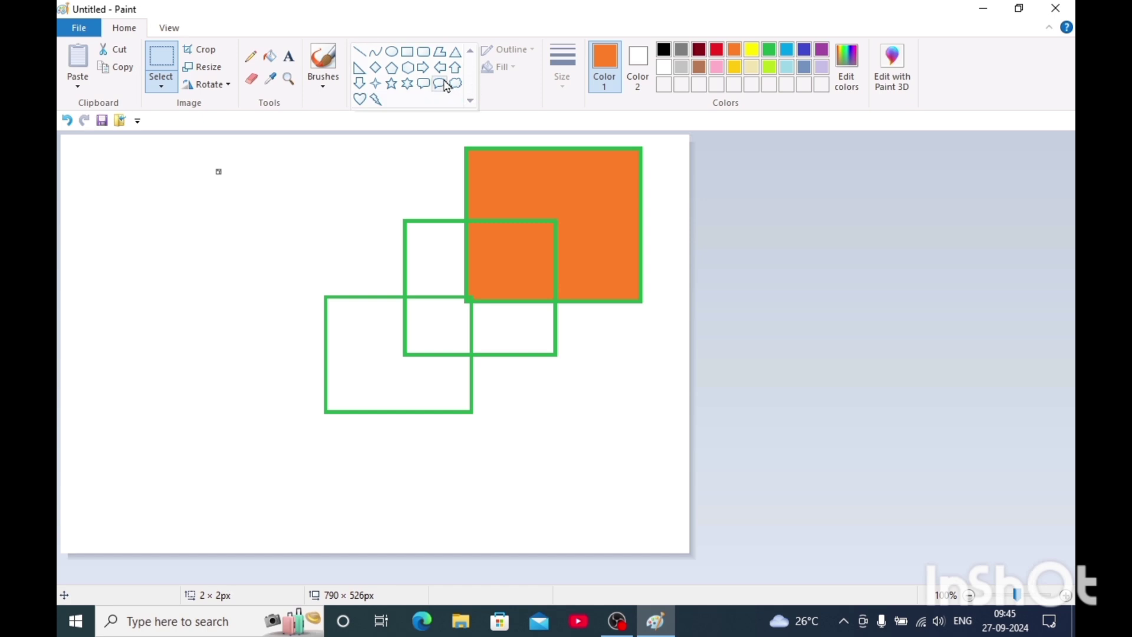
{"action": "left_click", "coordinate": [442, 86]}
{"action": "left_click_drag", "start_coordinate": [134, 198], "coordinate": [259, 307]}
{"action": "left_click", "coordinate": [245, 149]}
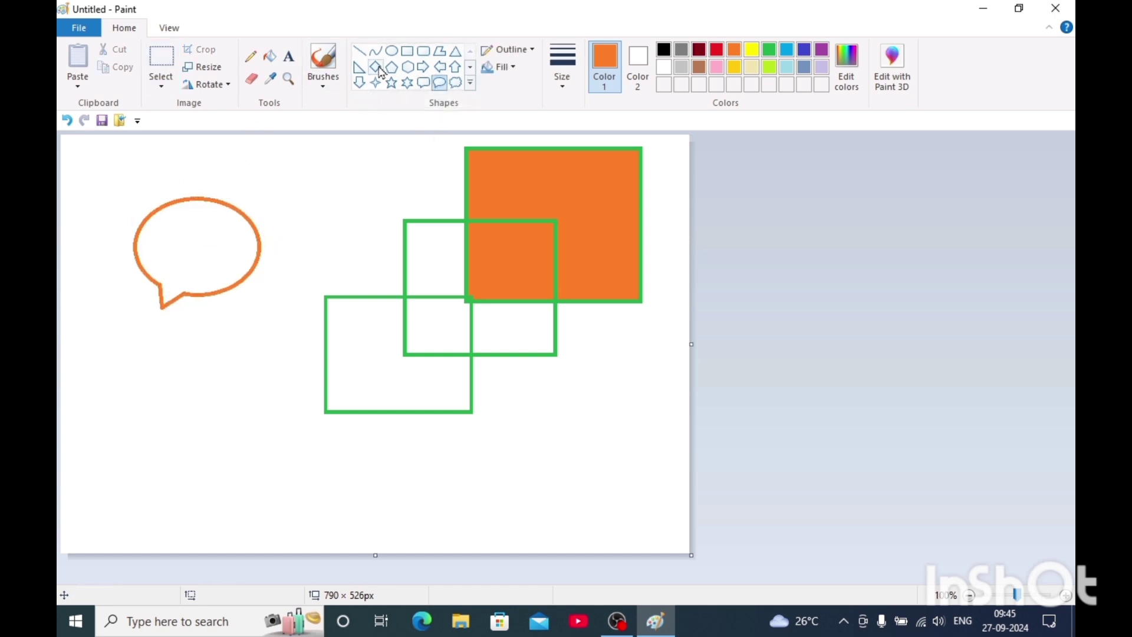
Skew the oval callout horizontally and vertically in a rectangular selection about 212 × 193 px and move it right
{"action": "left_click", "coordinate": [161, 61]}
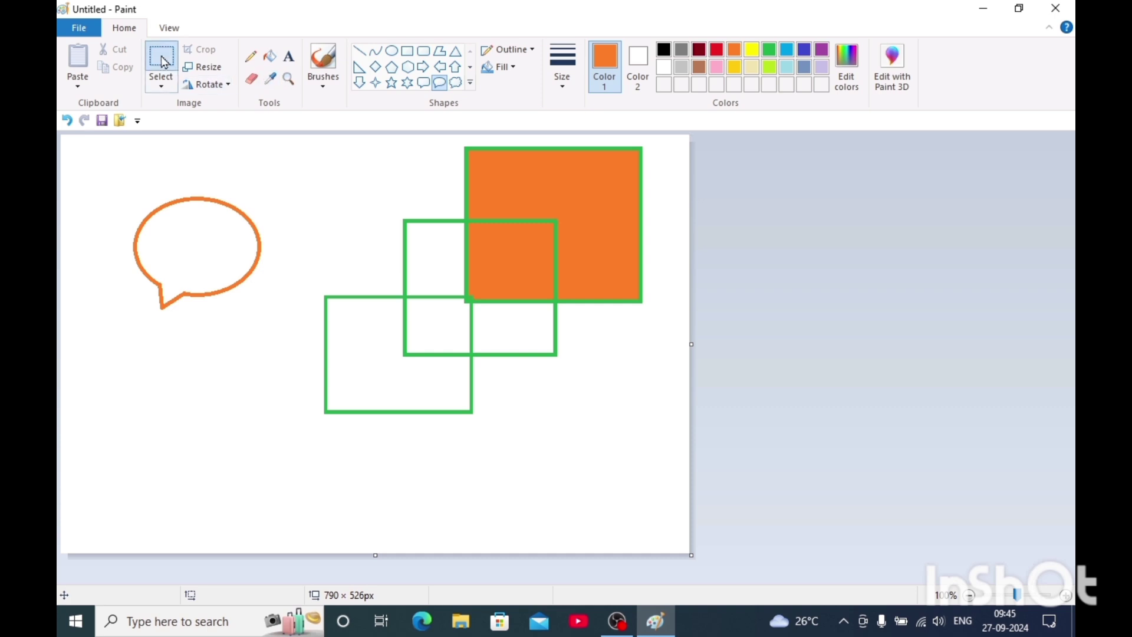
{"action": "left_click_drag", "start_coordinate": [117, 166], "coordinate": [286, 319]}
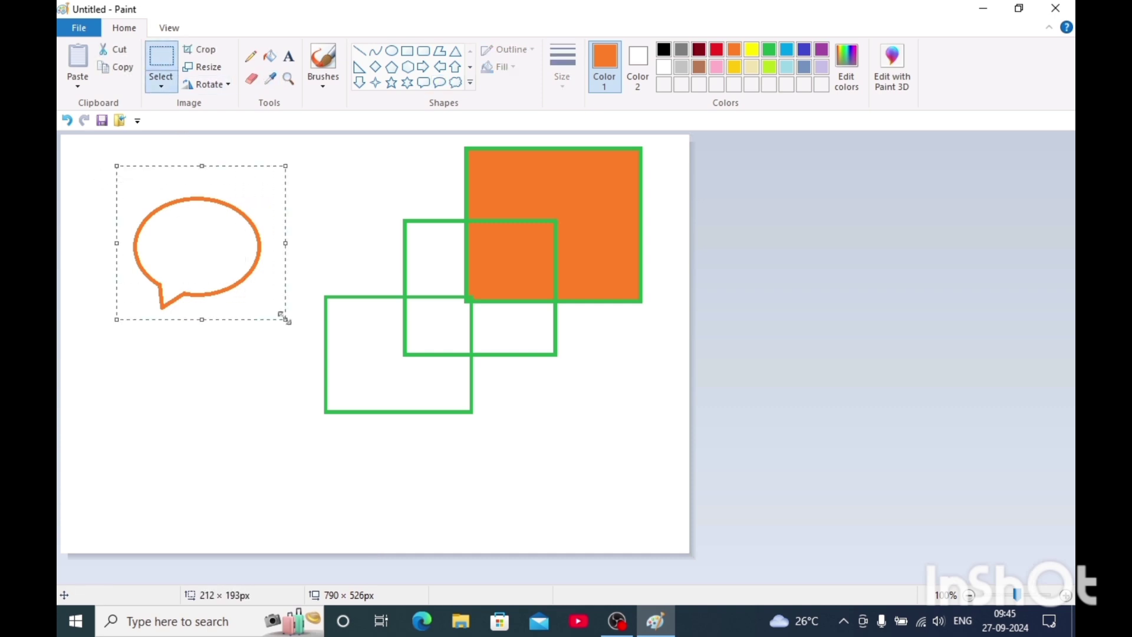
{"action": "left_click", "coordinate": [226, 68]}
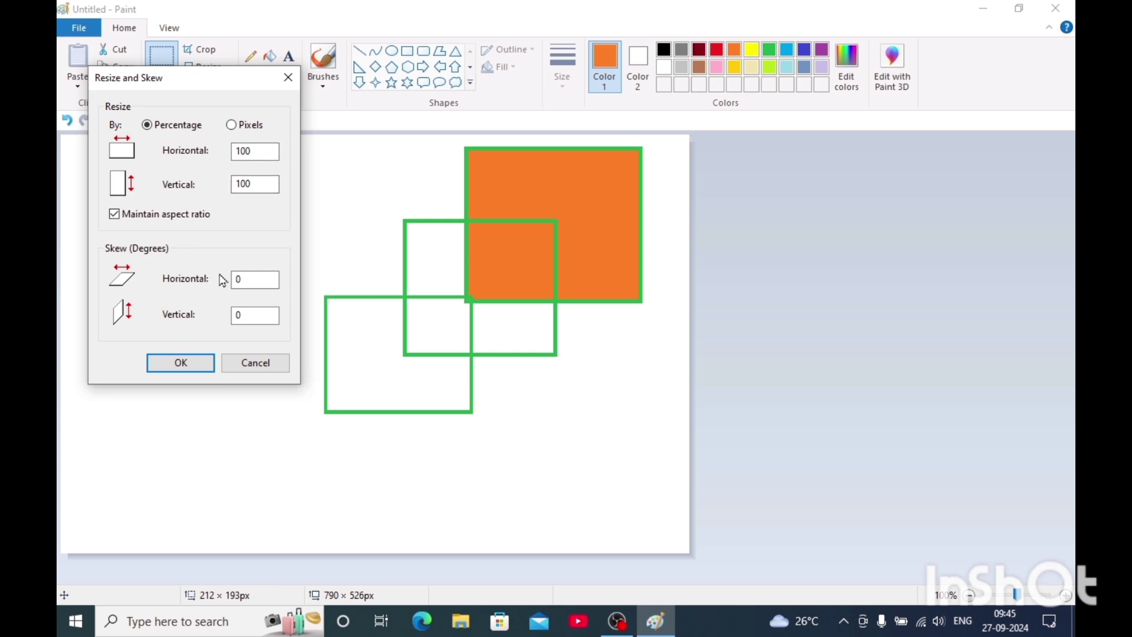
{"action": "left_click_drag", "start_coordinate": [276, 285], "coordinate": [217, 285]}
{"action": "left_click_drag", "start_coordinate": [250, 318], "coordinate": [228, 315]}
{"action": "left_click", "coordinate": [182, 363]}
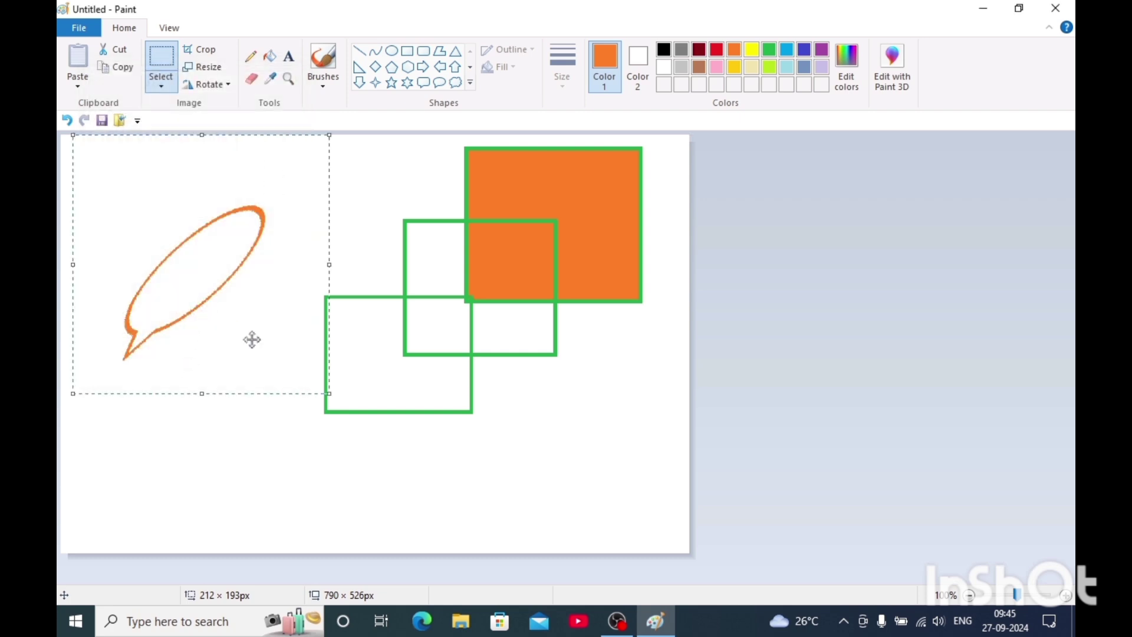
{"action": "left_click_drag", "start_coordinate": [222, 282], "coordinate": [268, 268]}
{"action": "left_click", "coordinate": [142, 236]}
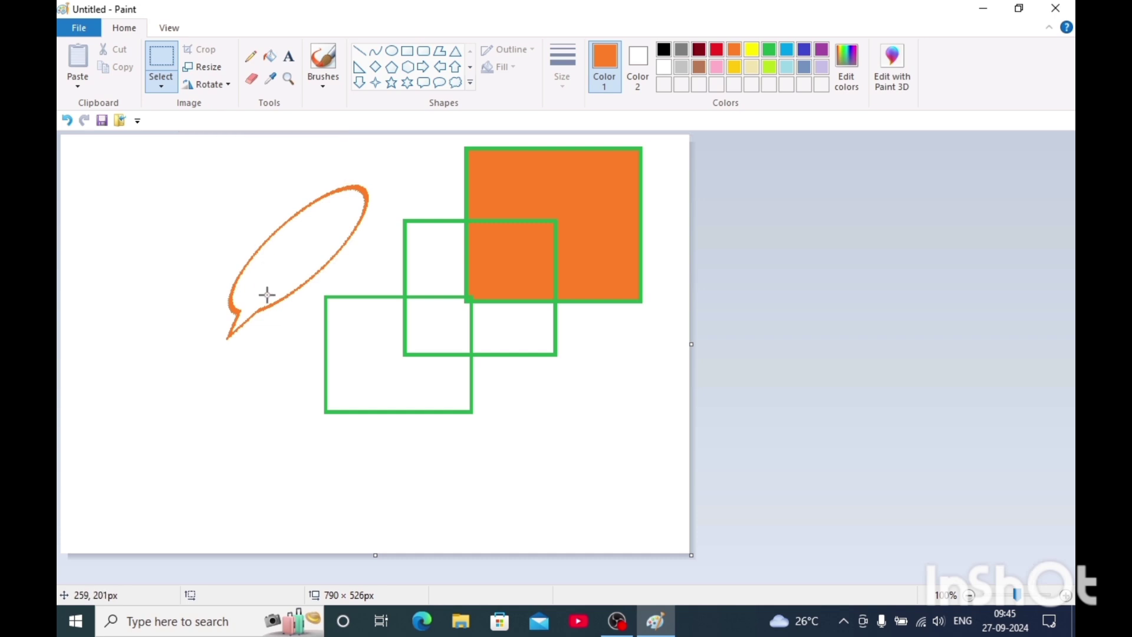
Delete everything on the canvas and draw an orange left arrow about 275 × 118 px near its centre
{"action": "key", "text": "ctrl+a"}
{"action": "key", "text": "Delete"}
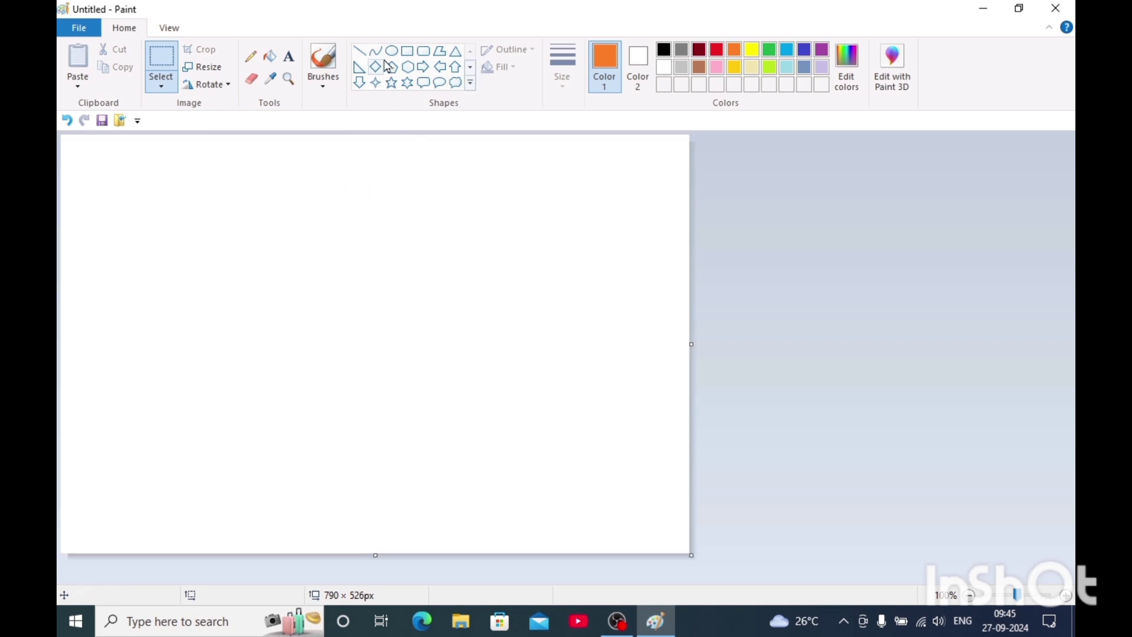
{"action": "left_click", "coordinate": [445, 72]}
{"action": "mouse_move", "coordinate": [215, 259]}
{"action": "left_mouse_down"}
{"action": "mouse_move", "coordinate": [432, 328]}
{"action": "mouse_move", "coordinate": [424, 383]}
{"action": "mouse_move", "coordinate": [440, 356]}
{"action": "mouse_move", "coordinate": [422, 356]}
{"action": "mouse_move", "coordinate": [431, 356]}
{"action": "left_mouse_up"}
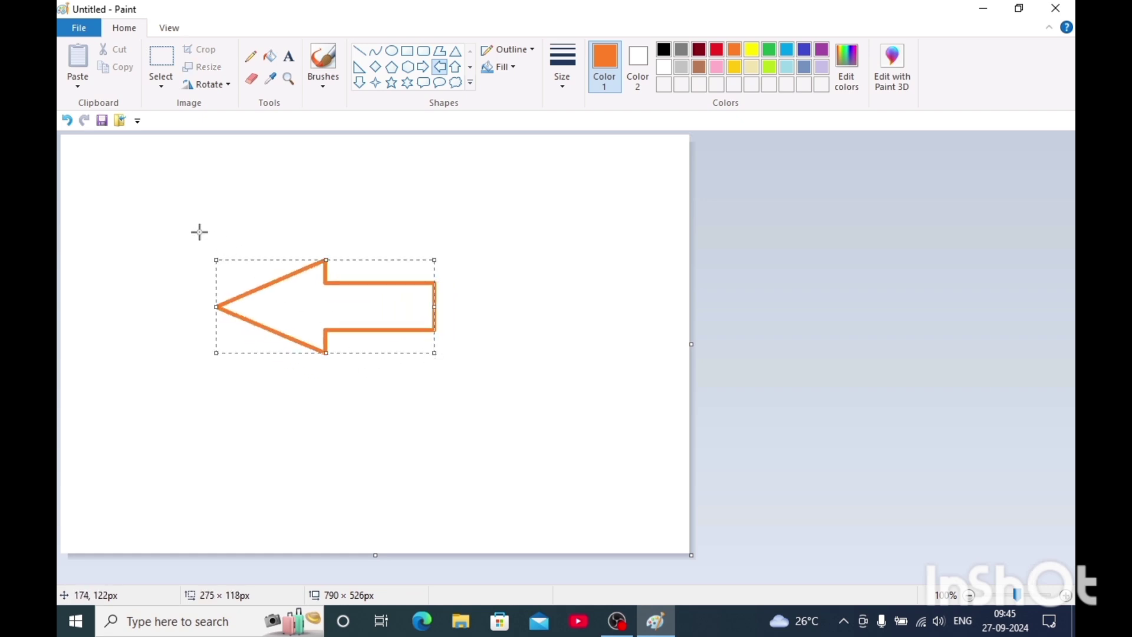
Enclose the arrow in a rectangular selection about 350 × 214 px and rotate it 90° right and back 90° left
{"action": "left_click", "coordinate": [162, 60]}
{"action": "left_click_drag", "start_coordinate": [197, 210], "coordinate": [476, 381]}
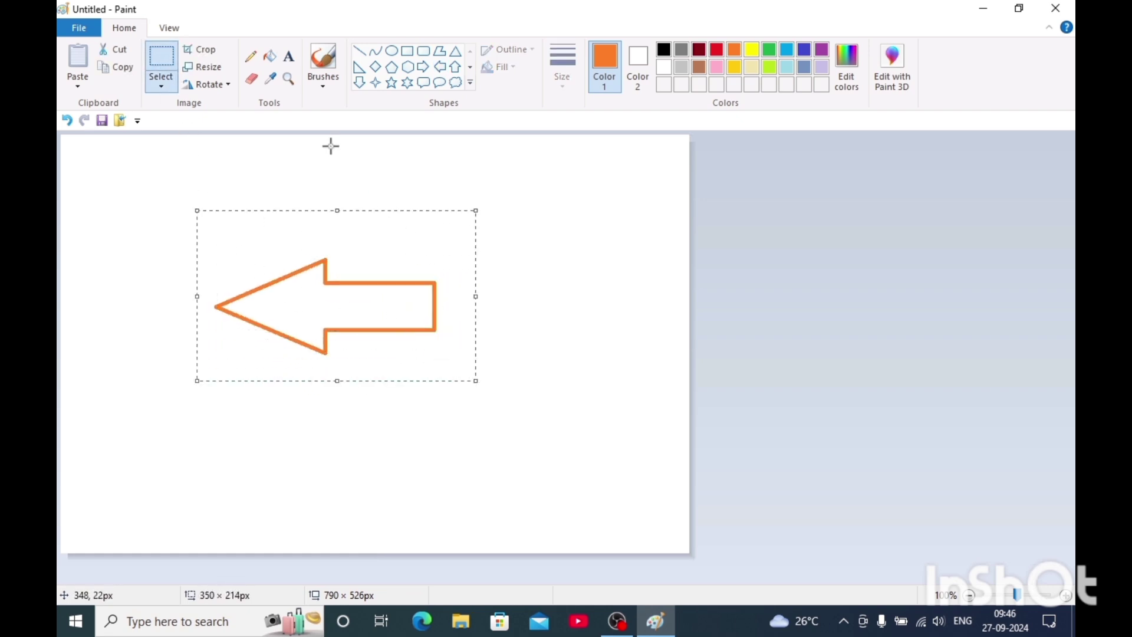
{"action": "left_click", "coordinate": [226, 86]}
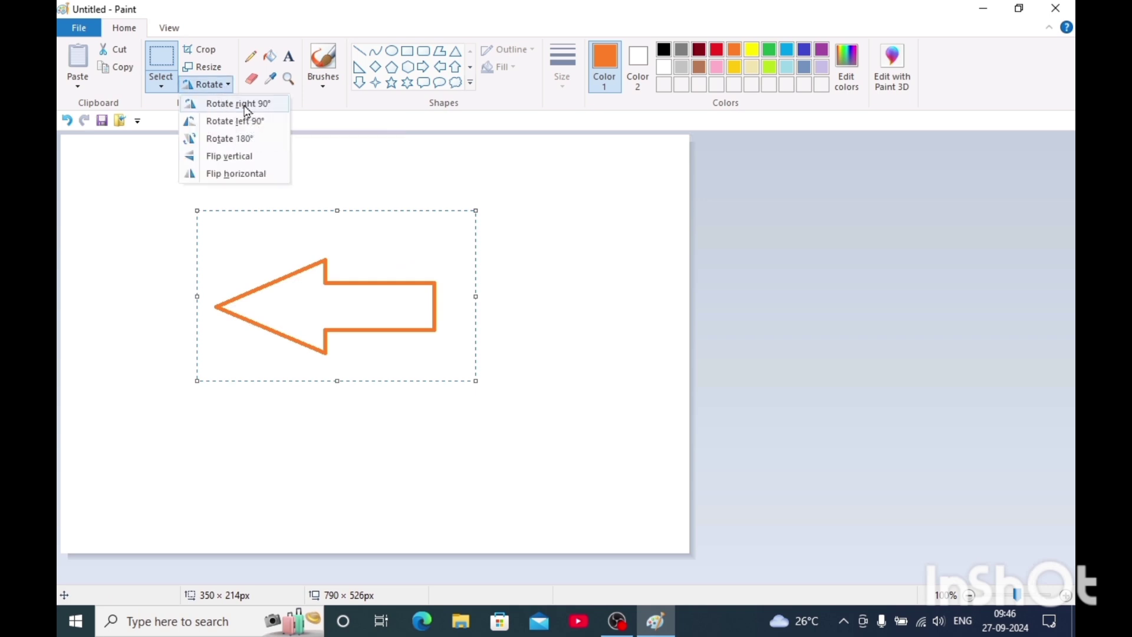
{"action": "left_click", "coordinate": [246, 109]}
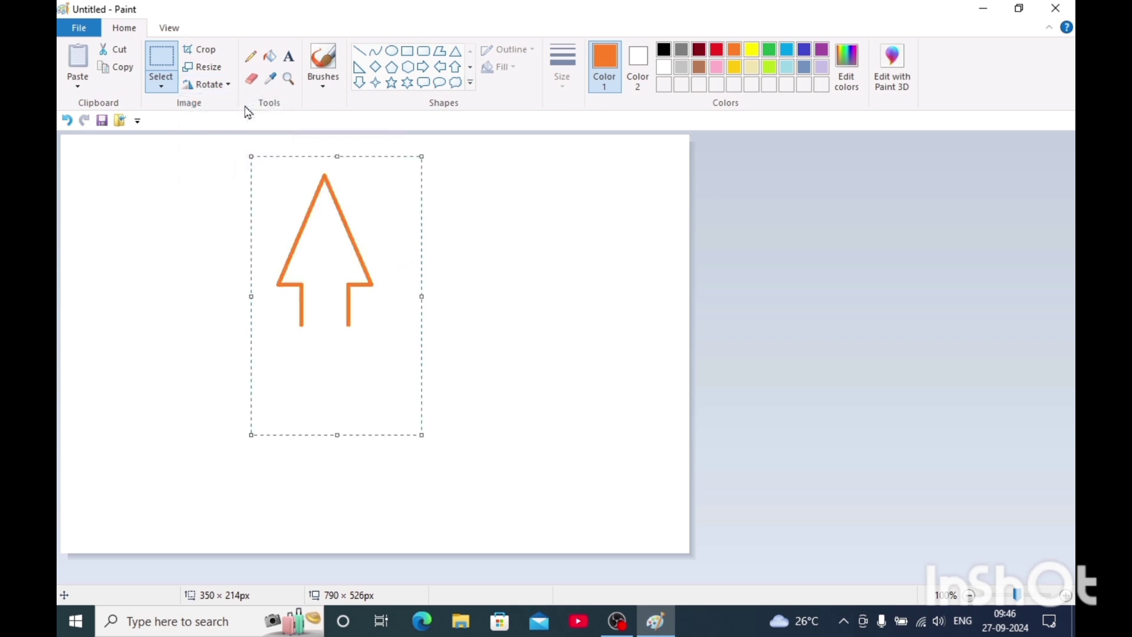
{"action": "left_click", "coordinate": [223, 86]}
{"action": "left_click", "coordinate": [233, 122]}
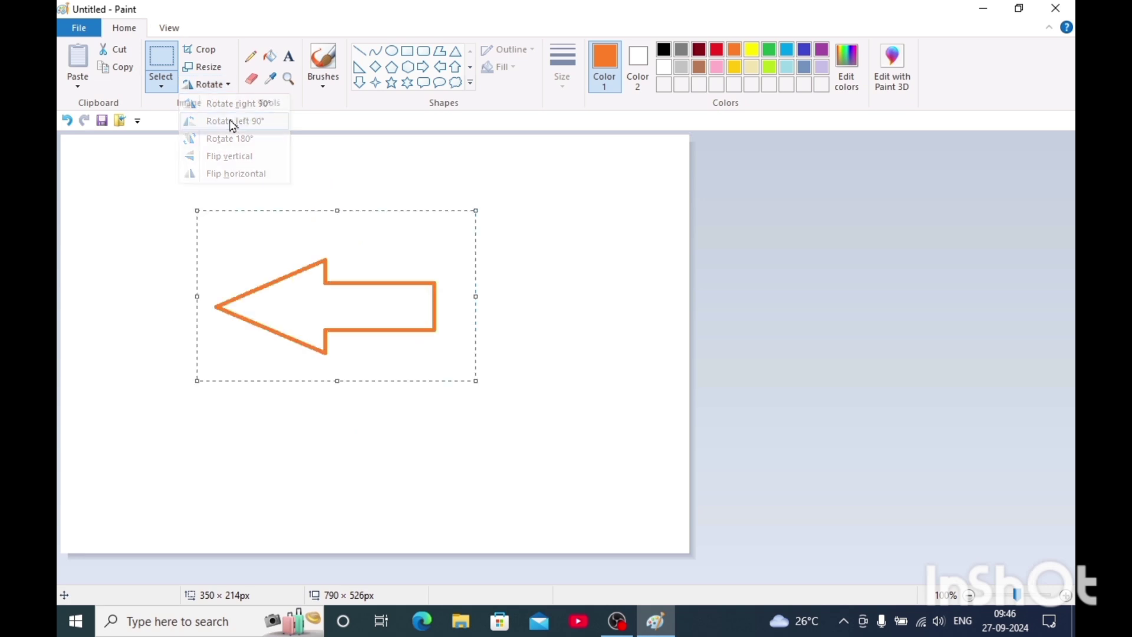
Rotate the selected orange arrow by 180° and delete it from the canvas
{"action": "left_click", "coordinate": [224, 86]}
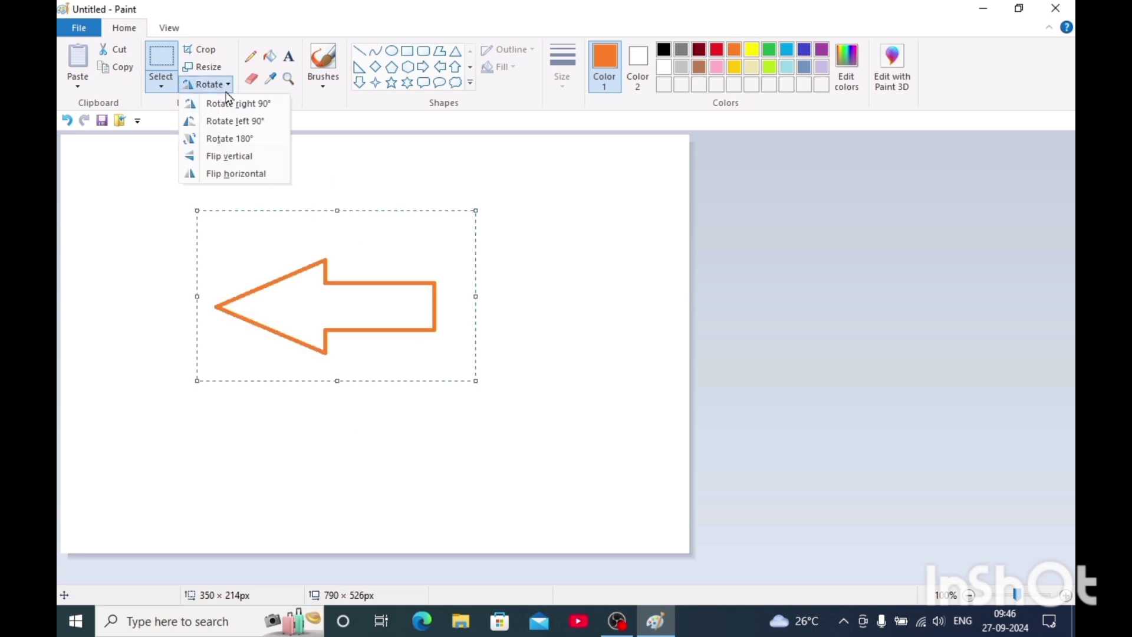
{"action": "left_click", "coordinate": [233, 139]}
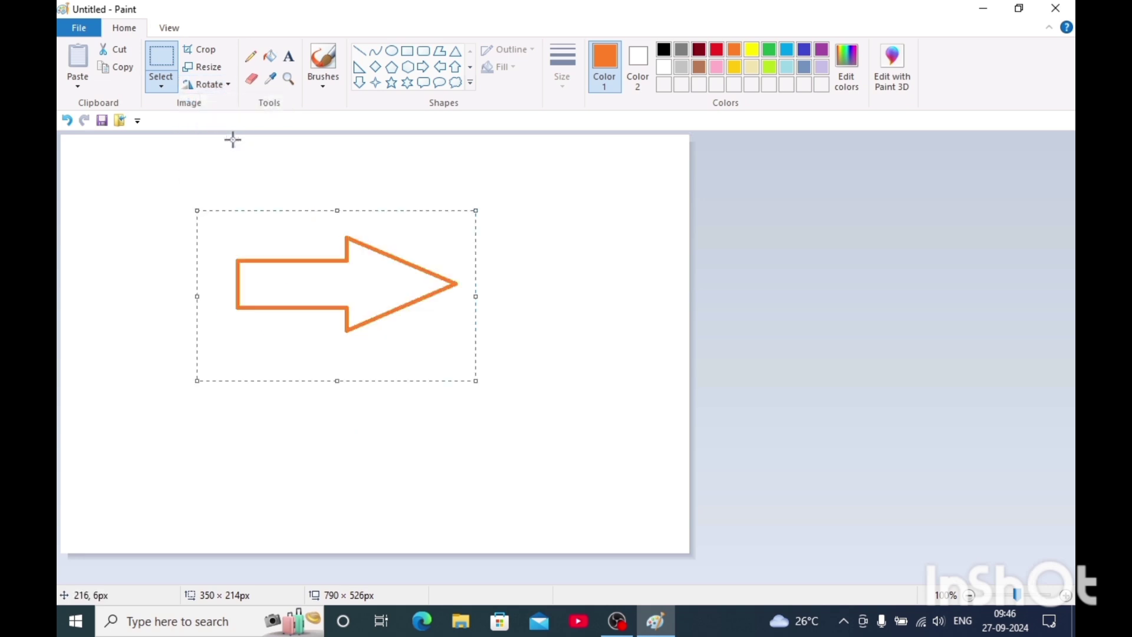
{"action": "left_click", "coordinate": [207, 85]}
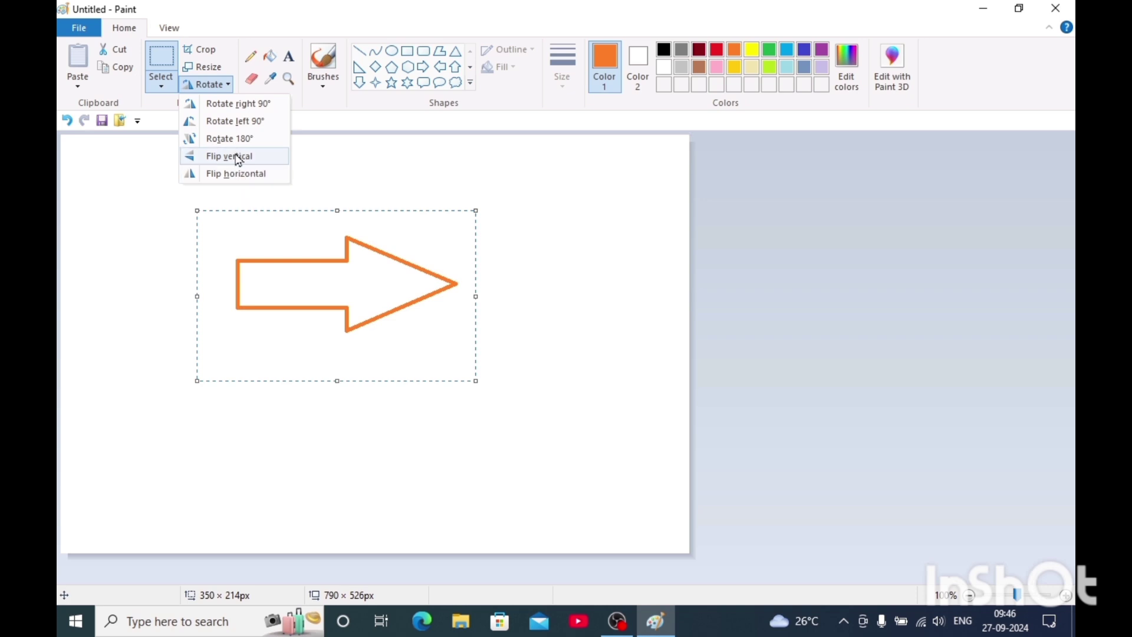
{"action": "left_click", "coordinate": [154, 241]}
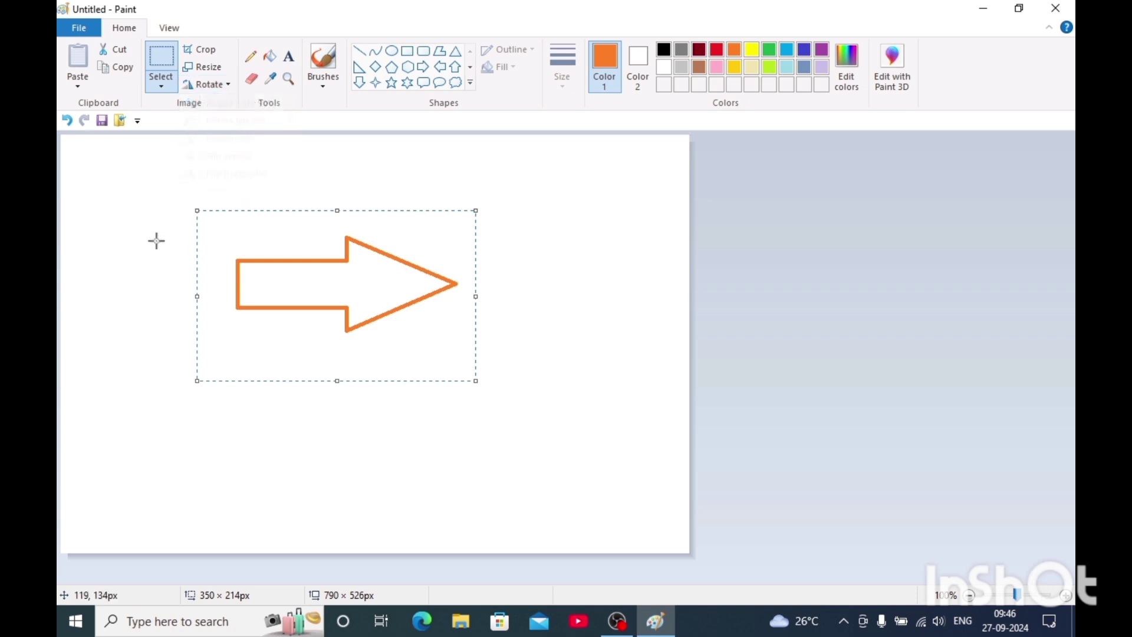
{"action": "key", "text": "Delete"}
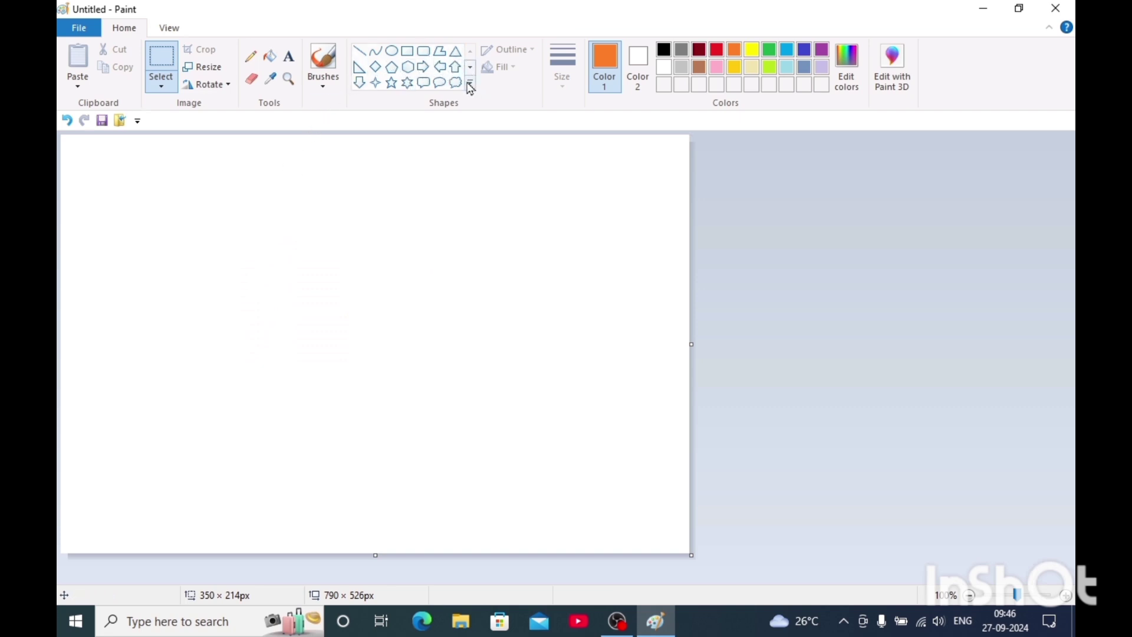
Draw an orange square about 285 × 284 px with a smaller one about 52 × 54 px inside its upper-left corner
{"action": "left_click", "coordinate": [407, 50]}
{"action": "left_click_drag", "start_coordinate": [225, 213], "coordinate": [454, 439]}
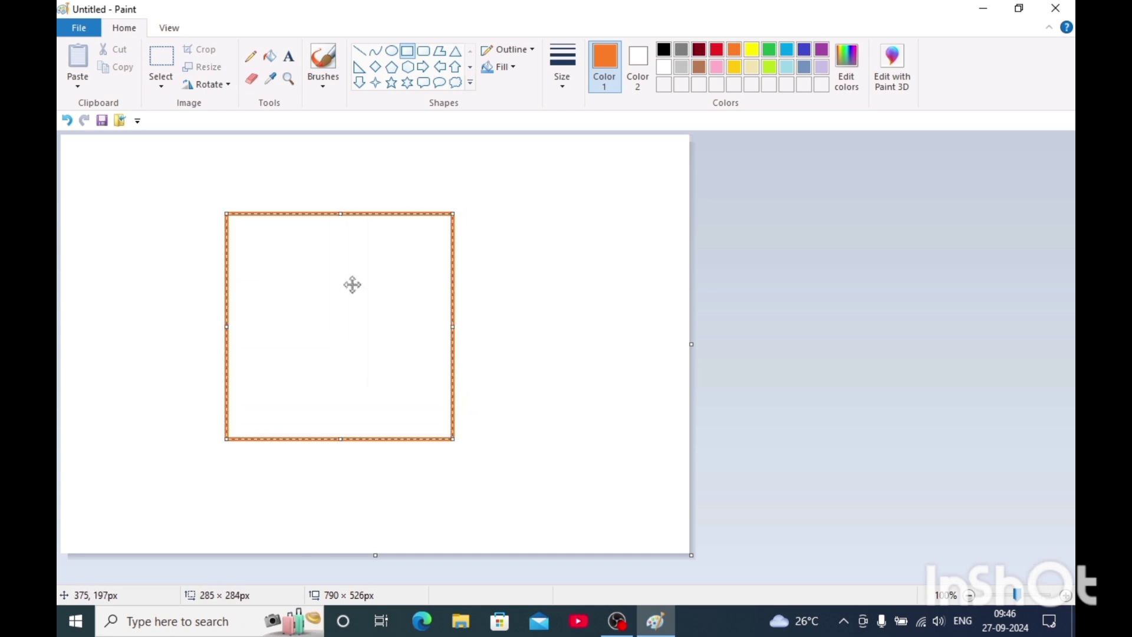
{"action": "left_click", "coordinate": [194, 157]}
{"action": "left_click_drag", "start_coordinate": [241, 223], "coordinate": [282, 266]}
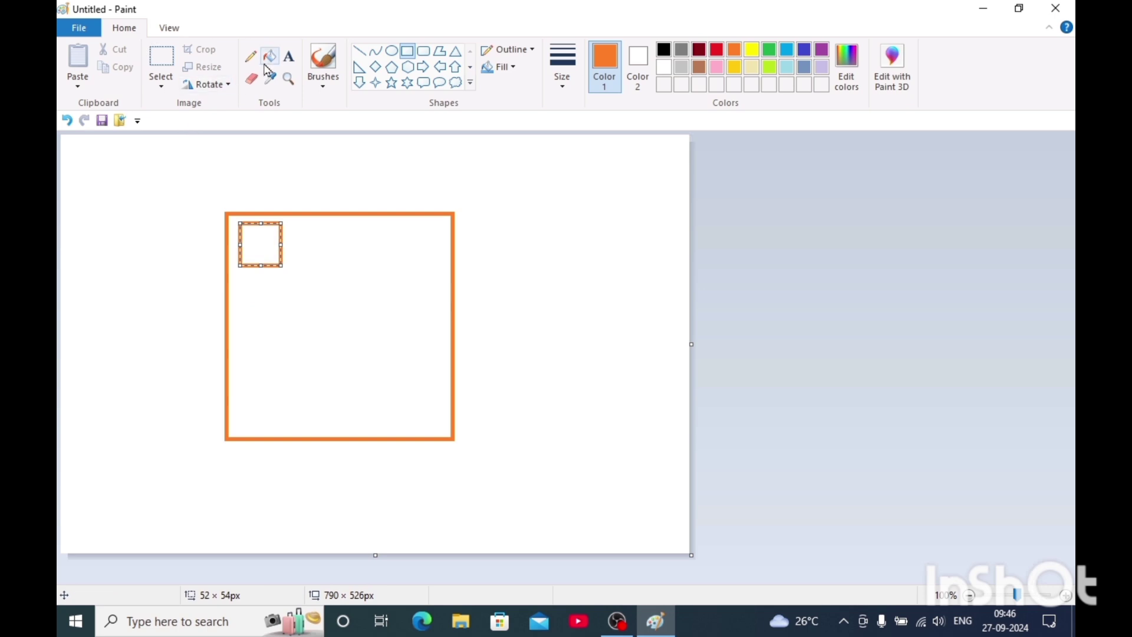
Enclose both squares in a rectangular selection about 338 × 337 px and flip it vertically
{"action": "left_click", "coordinate": [194, 85]}
{"action": "left_click", "coordinate": [161, 66]}
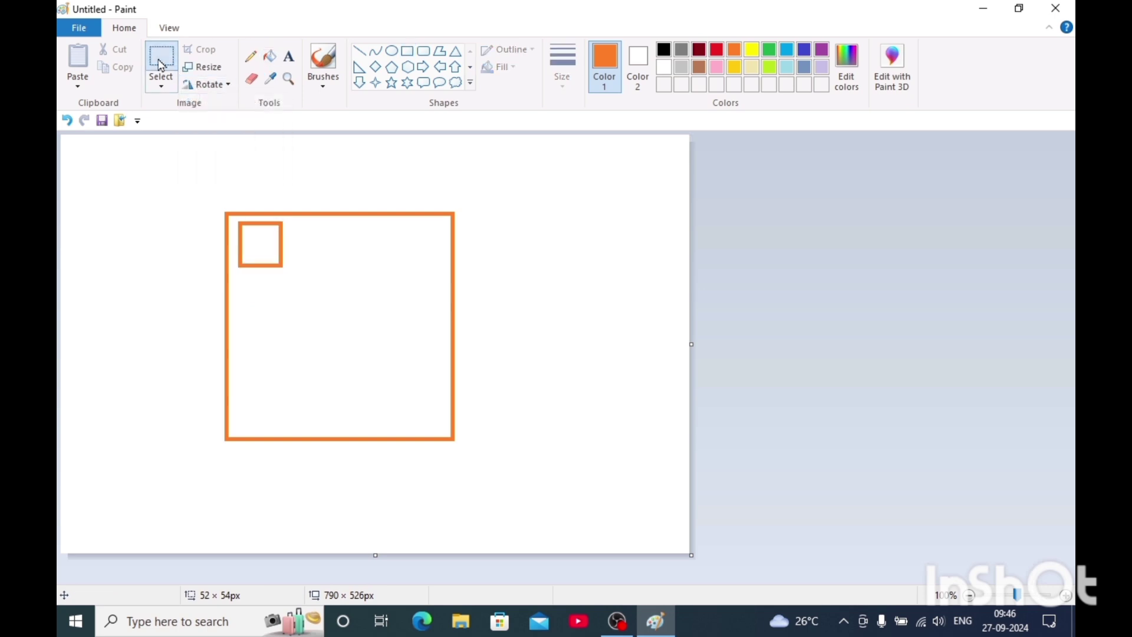
{"action": "left_click_drag", "start_coordinate": [211, 196], "coordinate": [481, 464]}
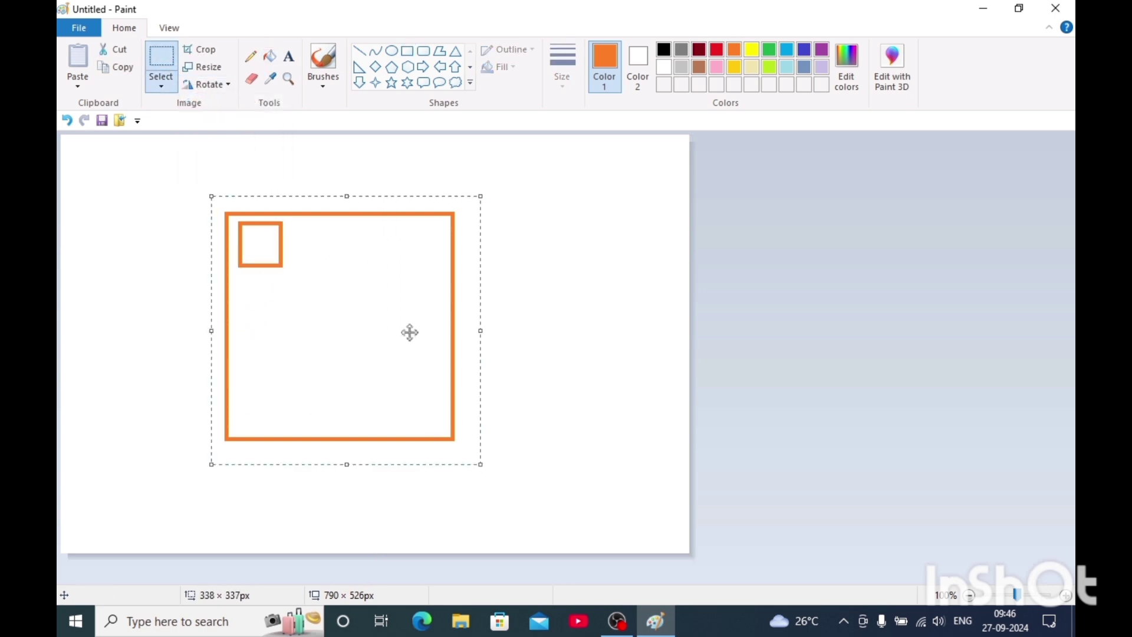
{"action": "left_click", "coordinate": [208, 84]}
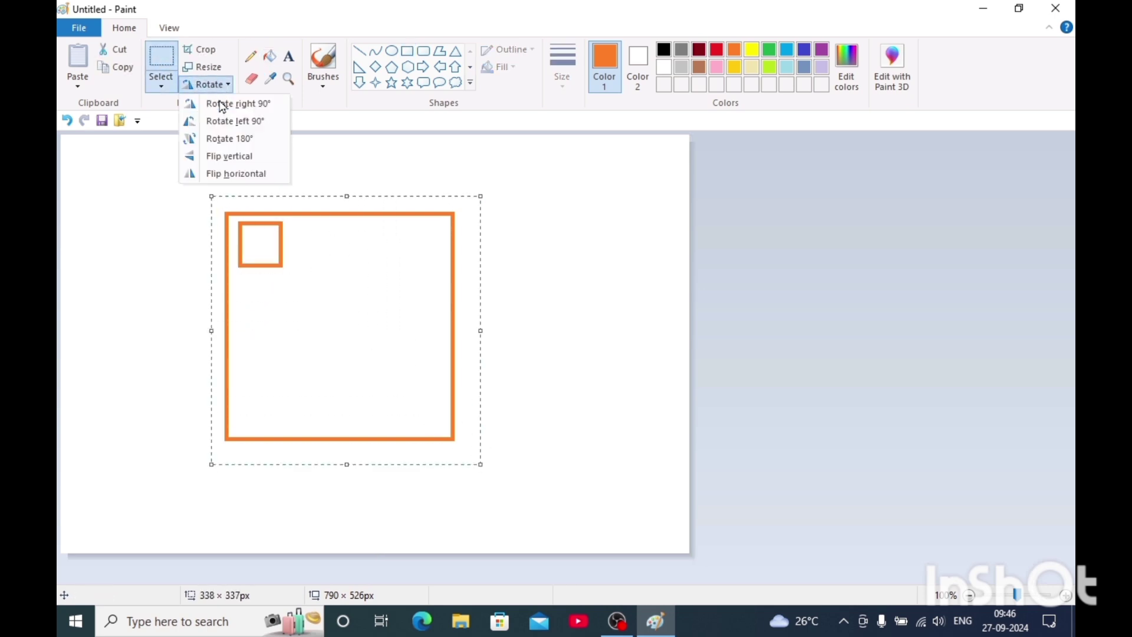
{"action": "left_click", "coordinate": [247, 165]}
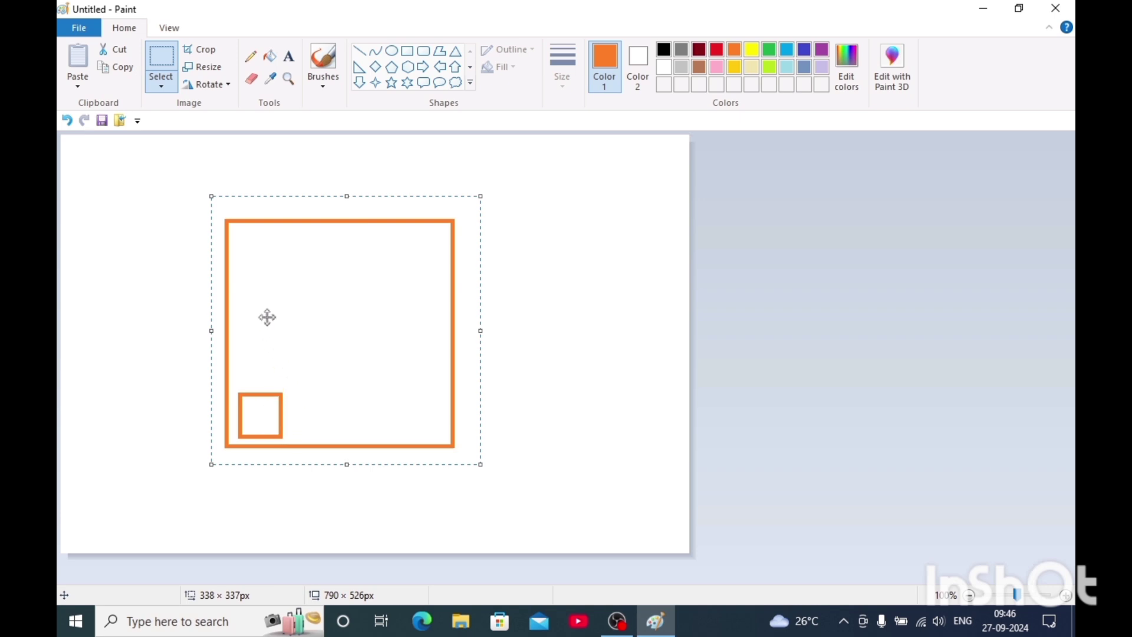
Flip the selected squares horizontally and clear the selection
{"action": "left_click", "coordinate": [210, 87]}
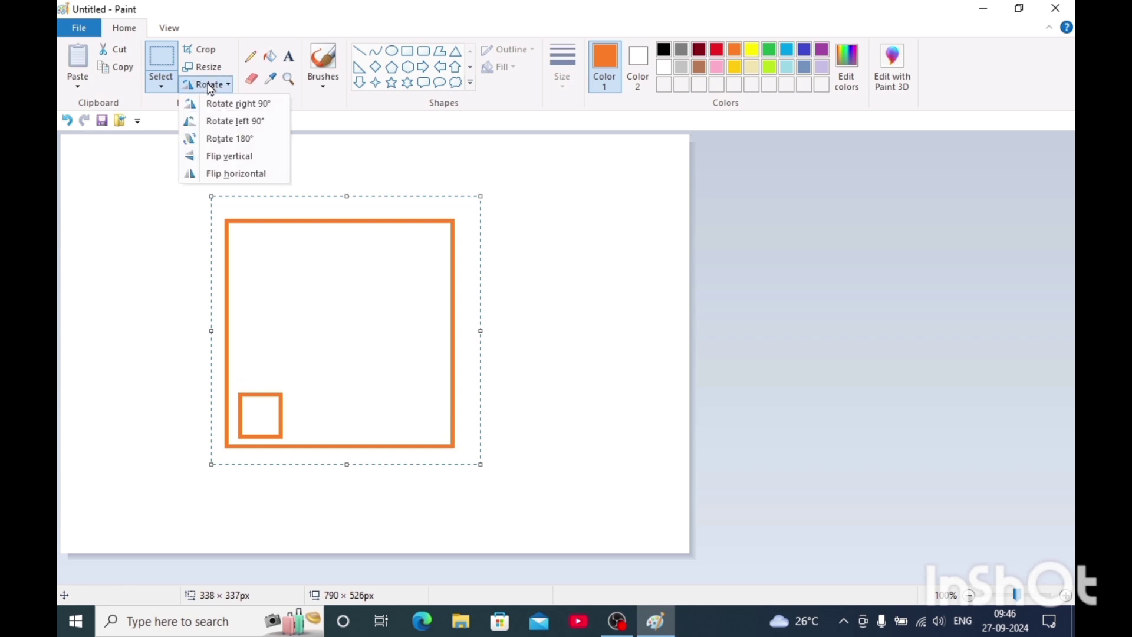
{"action": "left_click", "coordinate": [258, 175]}
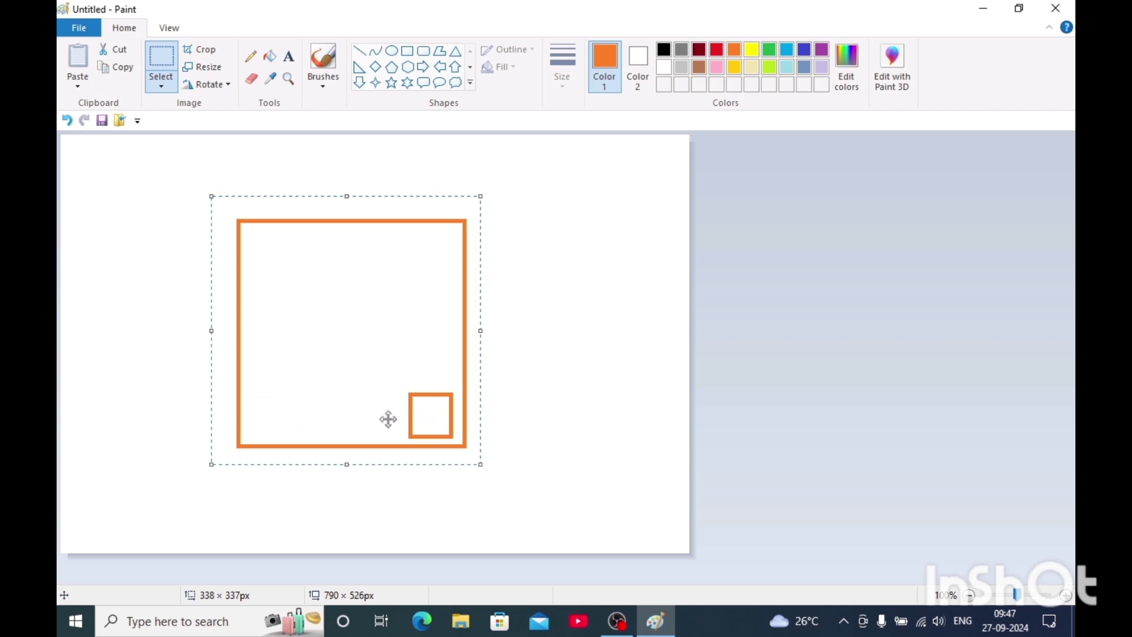
{"action": "left_click", "coordinate": [513, 413]}
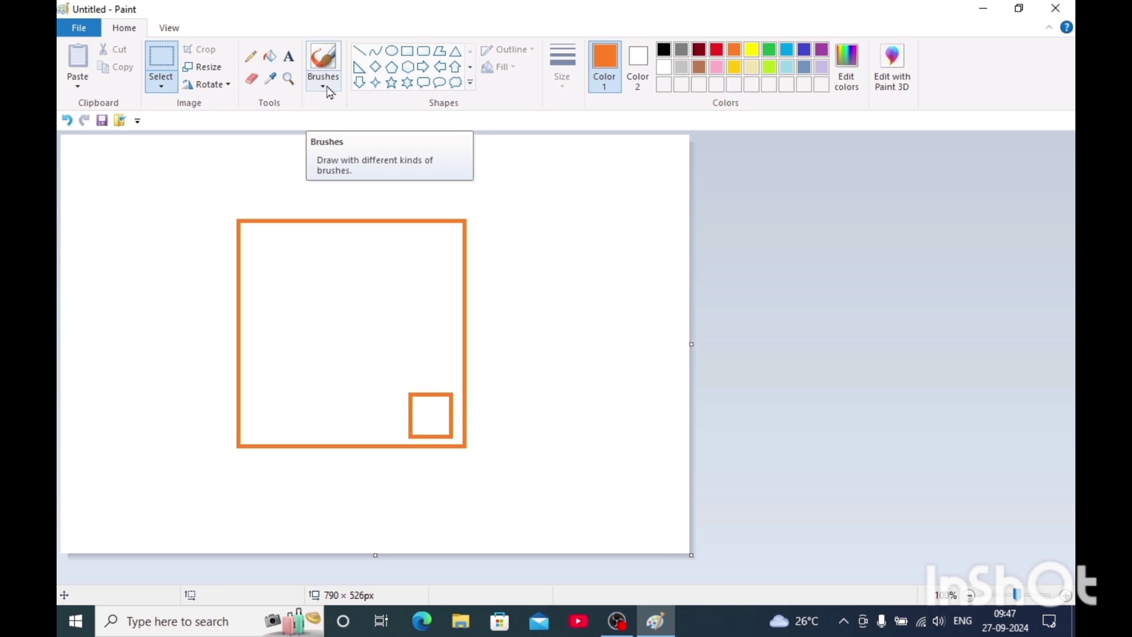
{"action": "left_click", "coordinate": [251, 61]}
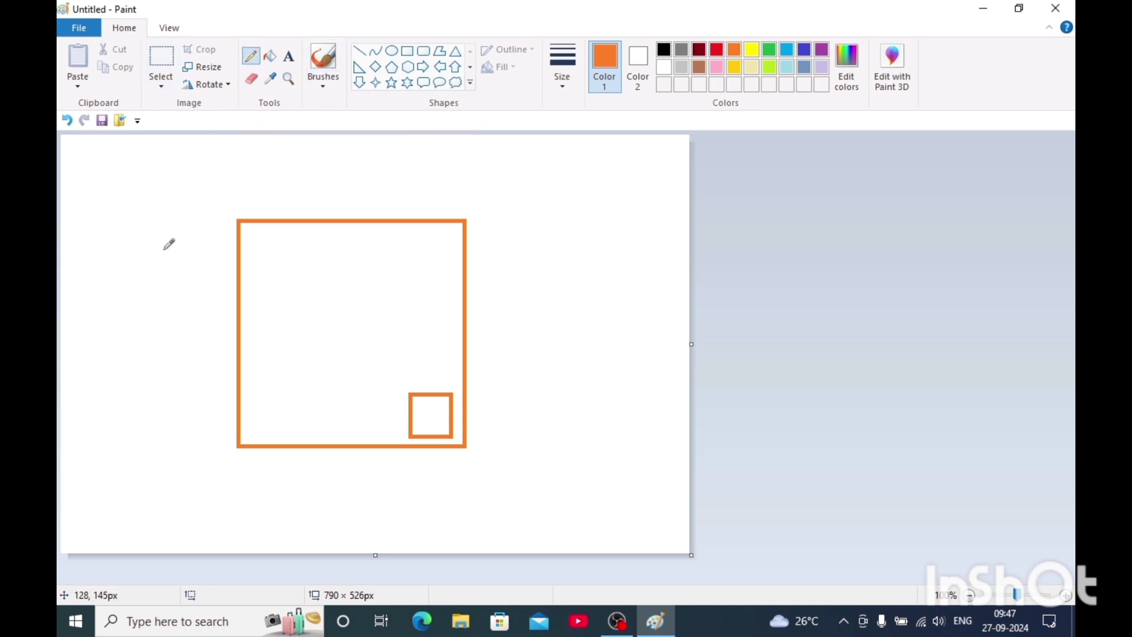
{"action": "mouse_move", "coordinate": [82, 396]}
{"action": "left_mouse_down"}
{"action": "mouse_move", "coordinate": [207, 212]}
{"action": "mouse_move", "coordinate": [265, 407]}
{"action": "mouse_move", "coordinate": [98, 271]}
{"action": "mouse_move", "coordinate": [300, 278]}
{"action": "mouse_move", "coordinate": [83, 397]}
{"action": "mouse_move", "coordinate": [201, 410]}
{"action": "mouse_move", "coordinate": [216, 393]}
{"action": "mouse_move", "coordinate": [104, 354]}
{"action": "left_mouse_up"}
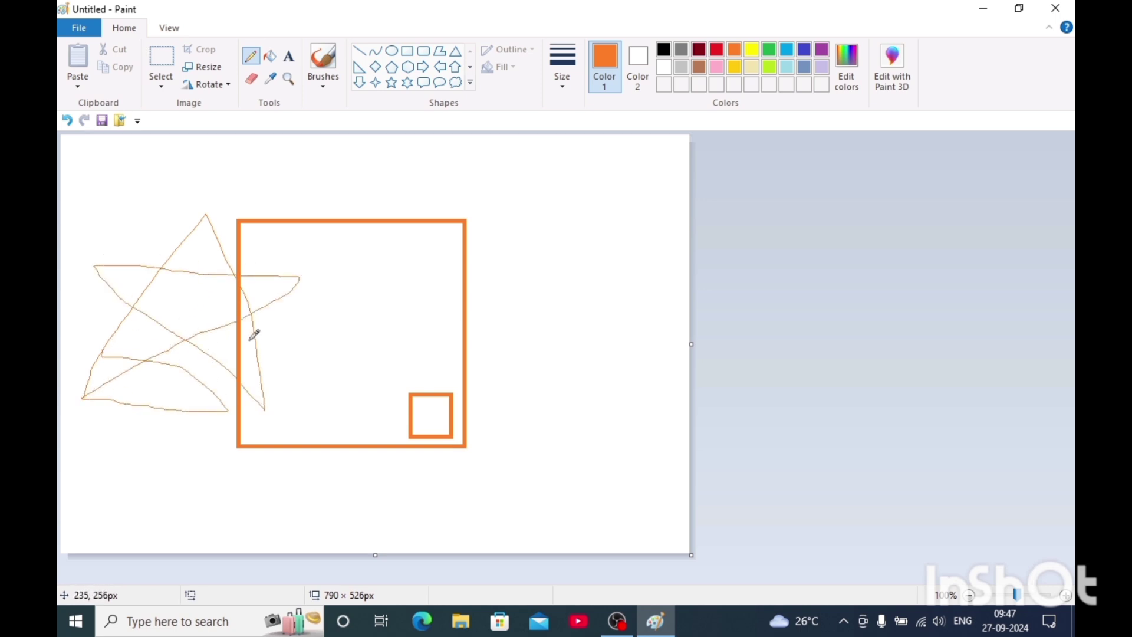
{"action": "key", "text": "ctrl+z"}
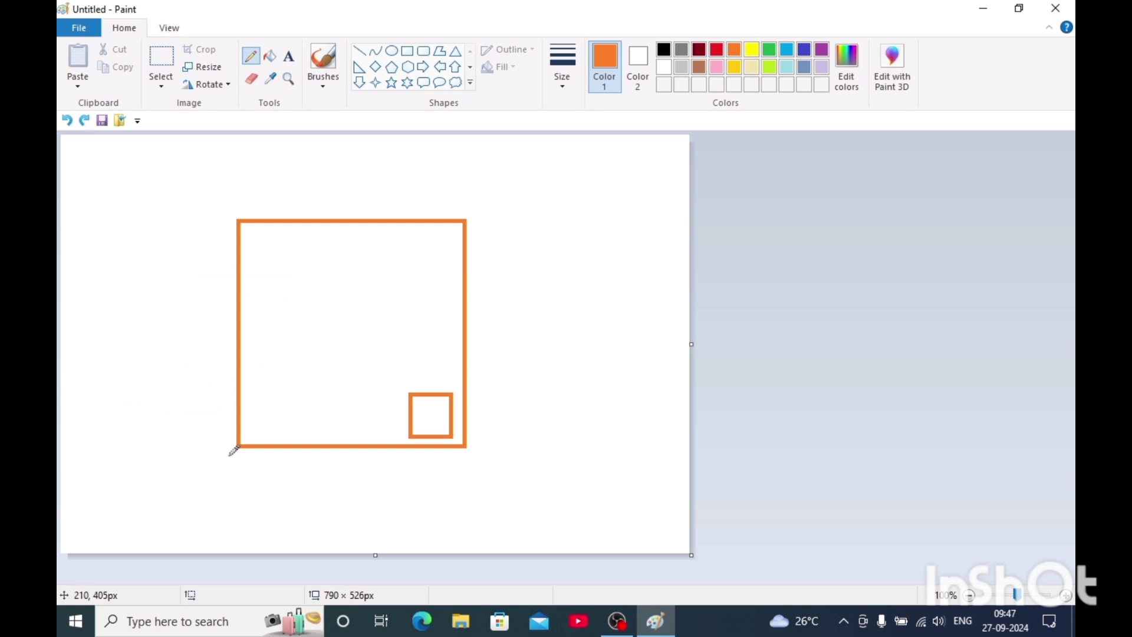
Clear the whole canvas and draw three green freehand Pencil stars, one thin, one thick and one of medium line width
{"action": "key", "text": "ctrl+a"}
{"action": "key", "text": "Delete"}
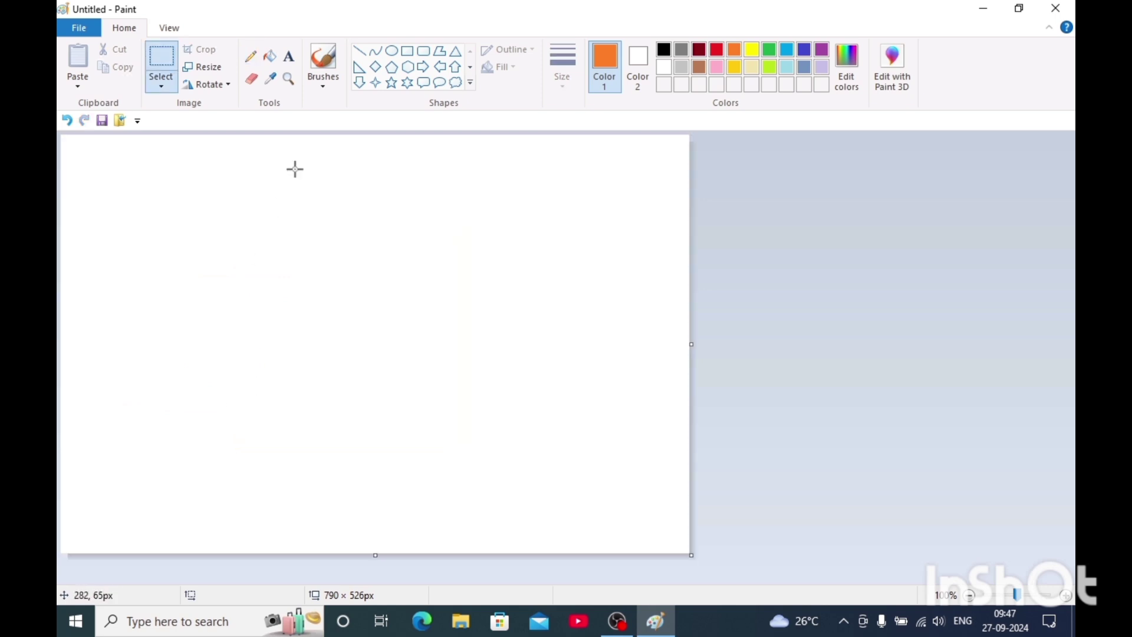
{"action": "left_click", "coordinate": [250, 57]}
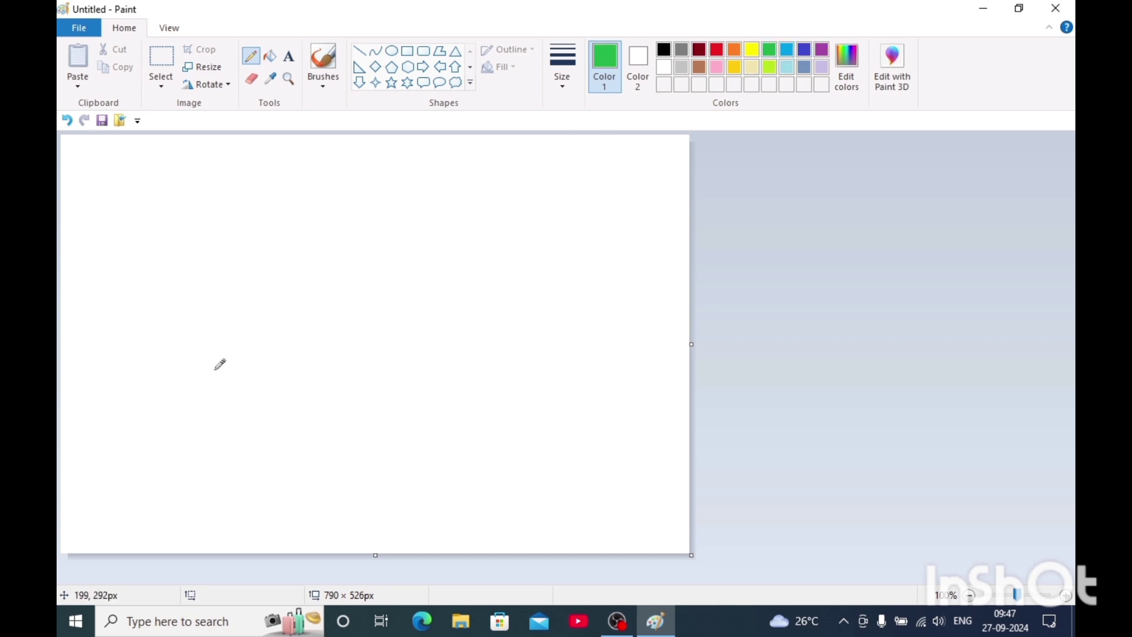
{"action": "mouse_move", "coordinate": [154, 400]}
{"action": "left_mouse_down"}
{"action": "mouse_move", "coordinate": [257, 400]}
{"action": "mouse_move", "coordinate": [288, 481]}
{"action": "mouse_move", "coordinate": [143, 325]}
{"action": "mouse_move", "coordinate": [252, 326]}
{"action": "mouse_move", "coordinate": [276, 348]}
{"action": "mouse_move", "coordinate": [128, 437]}
{"action": "left_mouse_up"}
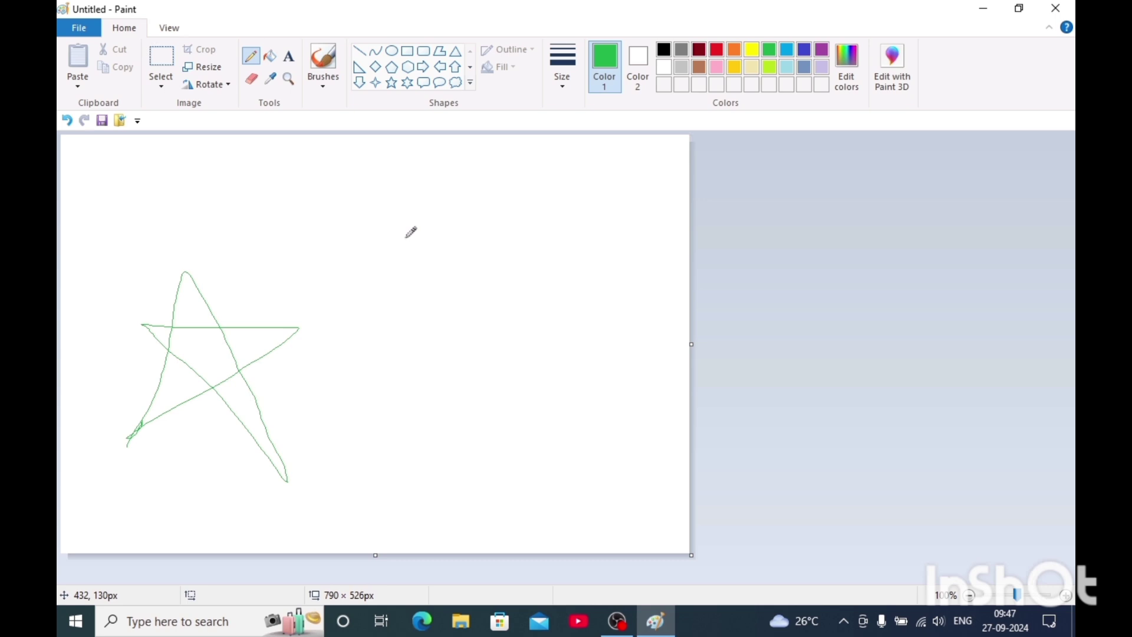
{"action": "mouse_move", "coordinate": [301, 269]}
{"action": "left_mouse_down"}
{"action": "mouse_move", "coordinate": [412, 386]}
{"action": "mouse_move", "coordinate": [418, 374]}
{"action": "mouse_move", "coordinate": [422, 251]}
{"action": "mouse_move", "coordinate": [281, 357]}
{"action": "mouse_move", "coordinate": [478, 313]}
{"action": "mouse_move", "coordinate": [360, 301]}
{"action": "mouse_move", "coordinate": [297, 261]}
{"action": "left_mouse_up"}
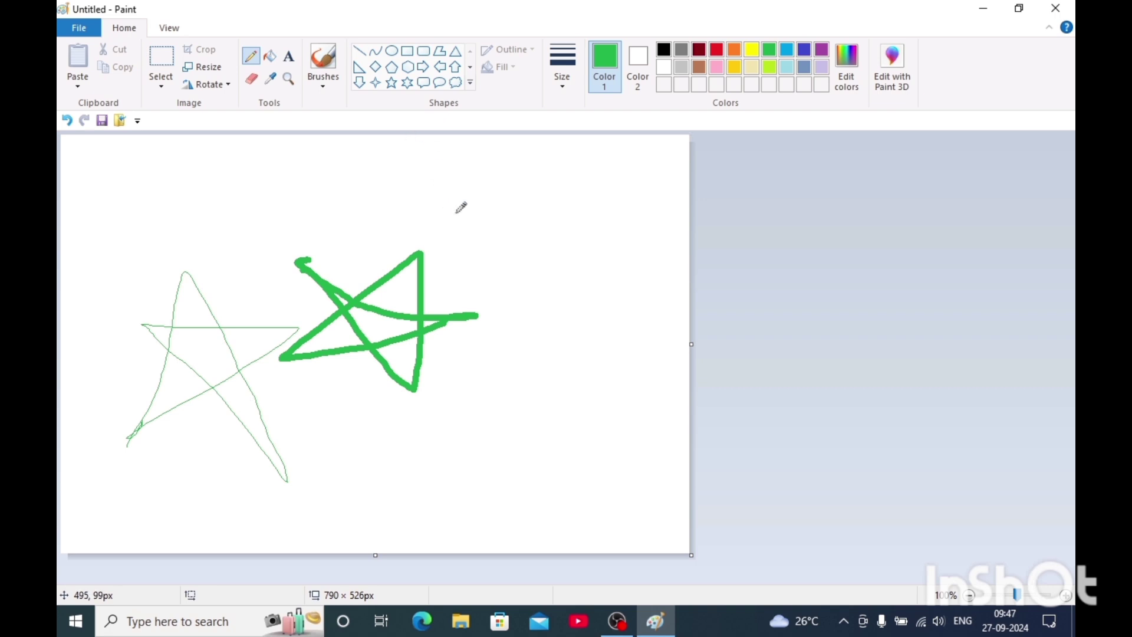
{"action": "mouse_move", "coordinate": [459, 209]}
{"action": "left_mouse_down"}
{"action": "mouse_move", "coordinate": [565, 229]}
{"action": "mouse_move", "coordinate": [548, 212]}
{"action": "mouse_move", "coordinate": [495, 276]}
{"action": "mouse_move", "coordinate": [602, 231]}
{"action": "mouse_move", "coordinate": [443, 211]}
{"action": "left_mouse_up"}
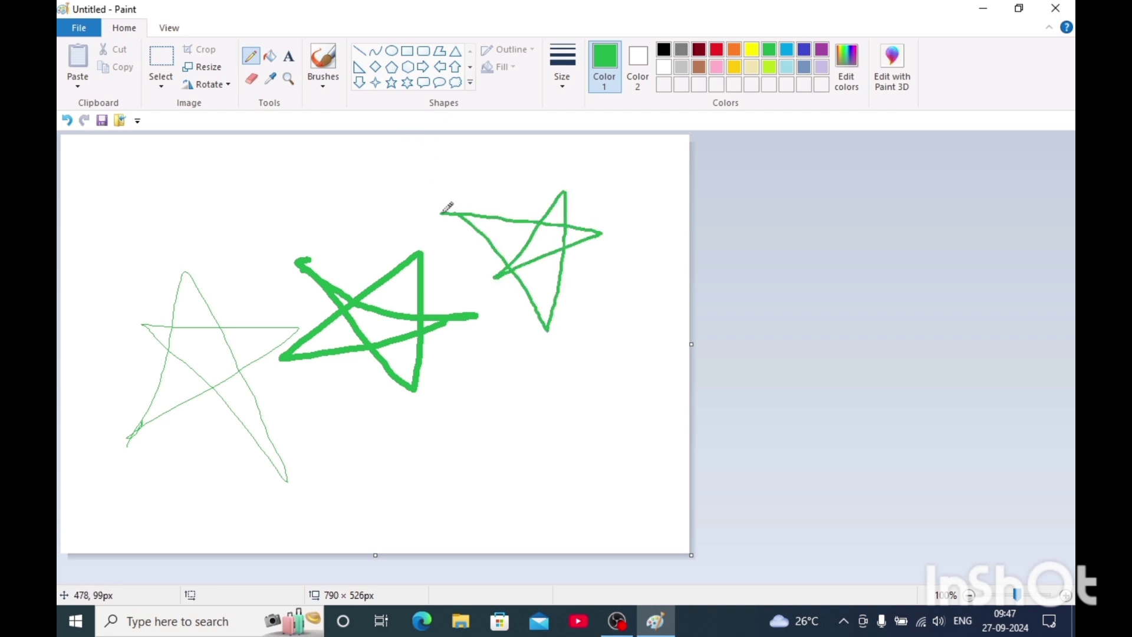
Draw four medium-width green Pencil strokes over and beside the stars, and erase the whole drawing with the Eraser
{"action": "left_click_drag", "start_coordinate": [434, 489], "coordinate": [552, 378]}
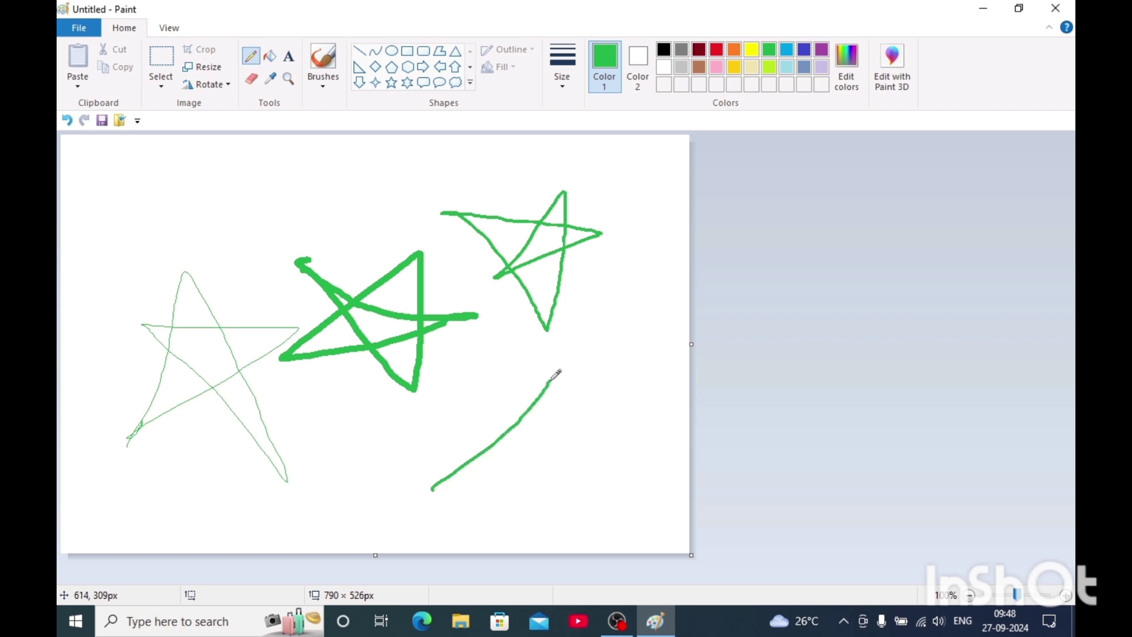
{"action": "left_click_drag", "start_coordinate": [382, 436], "coordinate": [513, 268]}
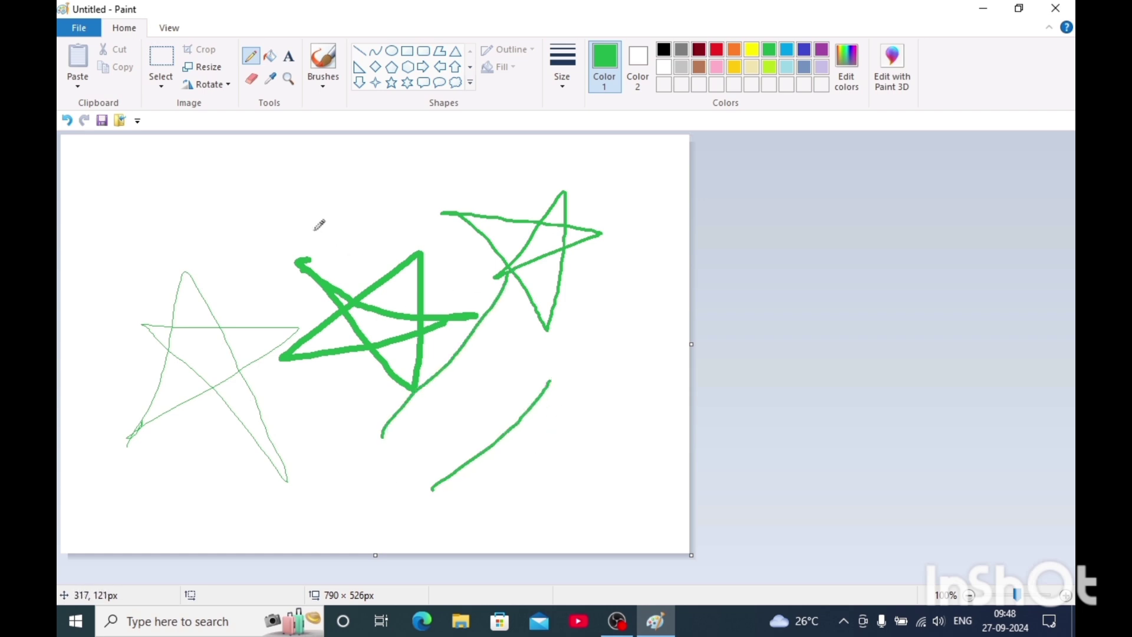
{"action": "left_click_drag", "start_coordinate": [314, 229], "coordinate": [487, 431]}
{"action": "left_click_drag", "start_coordinate": [363, 224], "coordinate": [311, 388]}
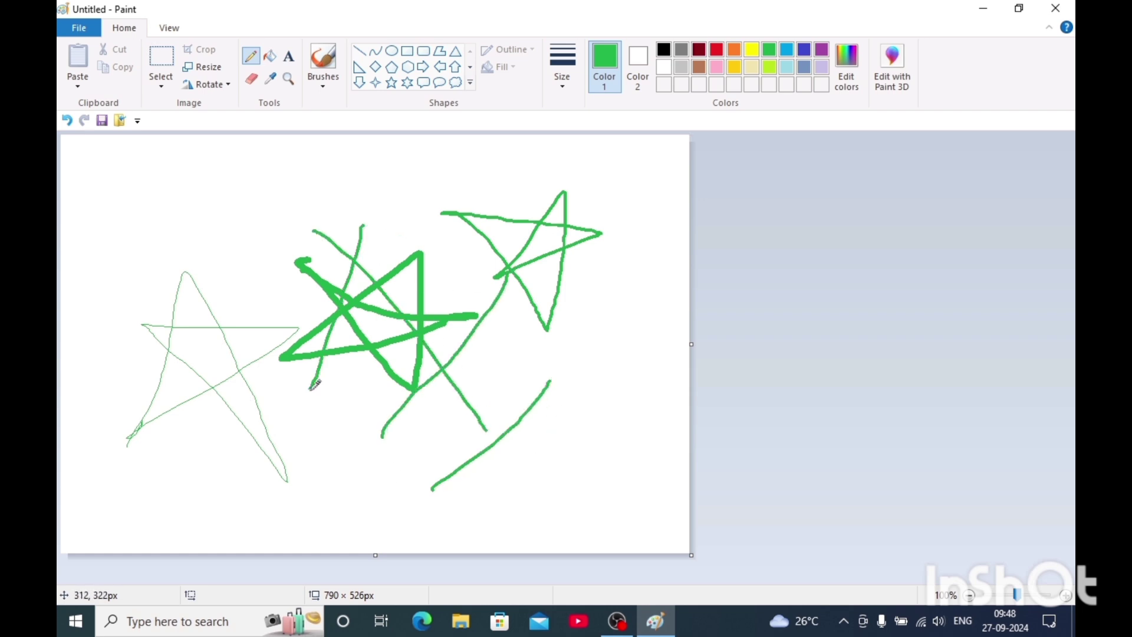
{"action": "left_click", "coordinate": [251, 79]}
{"action": "mouse_move", "coordinate": [356, 206]}
{"action": "left_mouse_down"}
{"action": "mouse_move", "coordinate": [257, 300]}
{"action": "mouse_move", "coordinate": [260, 247]}
{"action": "mouse_move", "coordinate": [186, 320]}
{"action": "mouse_move", "coordinate": [275, 357]}
{"action": "mouse_move", "coordinate": [281, 333]}
{"action": "mouse_move", "coordinate": [285, 487]}
{"action": "mouse_move", "coordinate": [330, 431]}
{"action": "mouse_move", "coordinate": [415, 258]}
{"action": "mouse_move", "coordinate": [368, 302]}
{"action": "mouse_move", "coordinate": [479, 179]}
{"action": "mouse_move", "coordinate": [571, 173]}
{"action": "mouse_move", "coordinate": [505, 260]}
{"action": "mouse_move", "coordinate": [498, 219]}
{"action": "mouse_move", "coordinate": [544, 225]}
{"action": "mouse_move", "coordinate": [570, 275]}
{"action": "mouse_move", "coordinate": [564, 326]}
{"action": "mouse_move", "coordinate": [515, 262]}
{"action": "mouse_move", "coordinate": [332, 396]}
{"action": "mouse_move", "coordinate": [387, 305]}
{"action": "mouse_move", "coordinate": [455, 281]}
{"action": "mouse_move", "coordinate": [393, 373]}
{"action": "mouse_move", "coordinate": [384, 426]}
{"action": "mouse_move", "coordinate": [410, 357]}
{"action": "mouse_move", "coordinate": [463, 380]}
{"action": "mouse_move", "coordinate": [432, 498]}
{"action": "mouse_move", "coordinate": [535, 350]}
{"action": "left_mouse_up"}
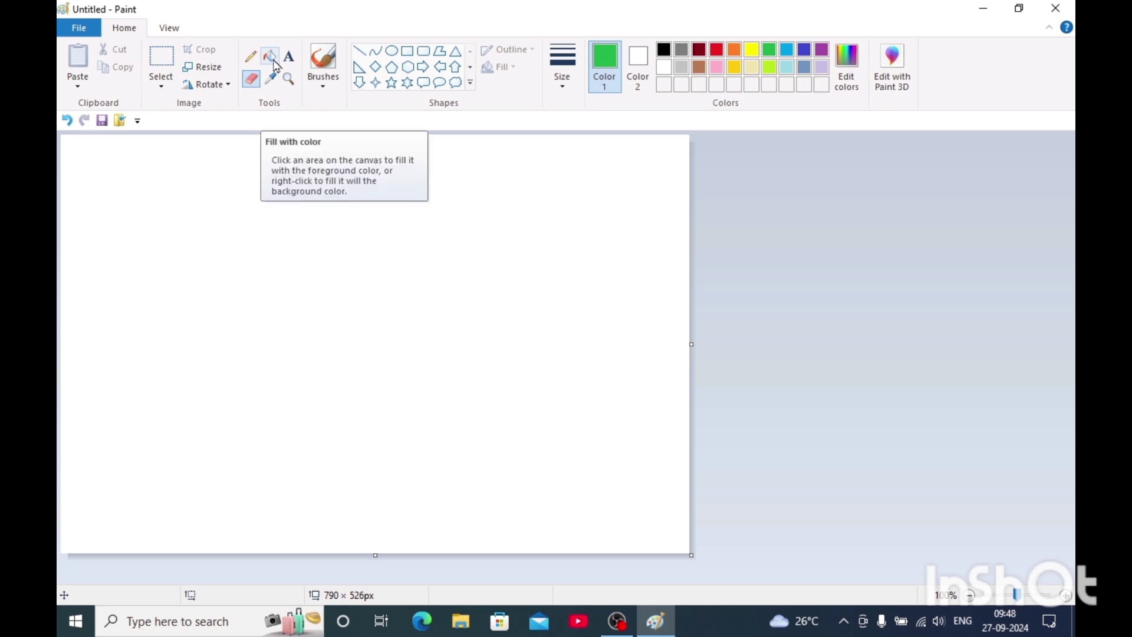
Draw a green ellipse about 129 × 107 px in the canvas's upper-left area and a rectangle about 135 × 96 px to its right
{"action": "left_click", "coordinate": [392, 52]}
{"action": "left_click_drag", "start_coordinate": [128, 161], "coordinate": [231, 246]}
{"action": "left_click", "coordinate": [407, 52]}
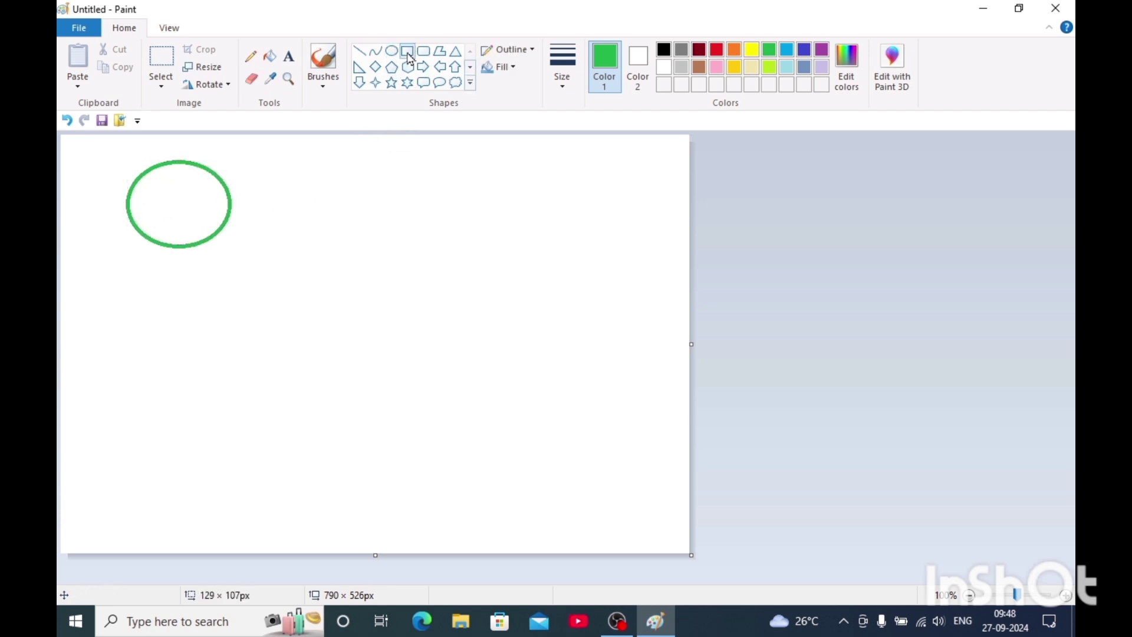
{"action": "left_click_drag", "start_coordinate": [341, 156], "coordinate": [449, 233]}
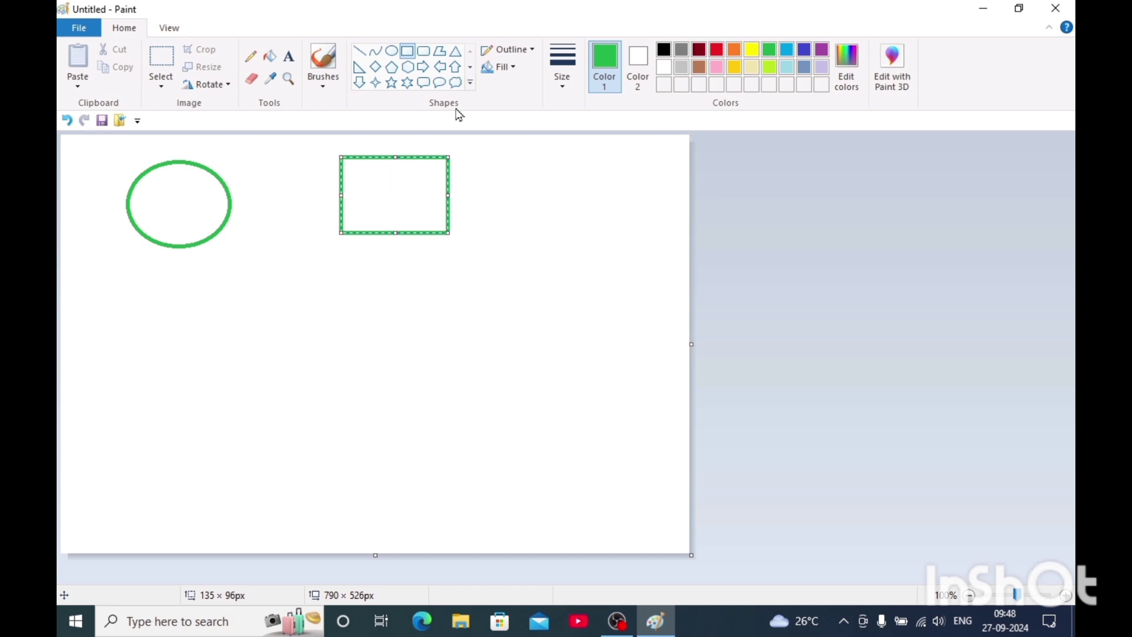
Draw a green right arrow about 155 × 114 px below the top shapes and a pentagon about 122 × 164 px to its right
{"action": "left_click", "coordinate": [422, 68]}
{"action": "left_click_drag", "start_coordinate": [229, 287], "coordinate": [353, 379]}
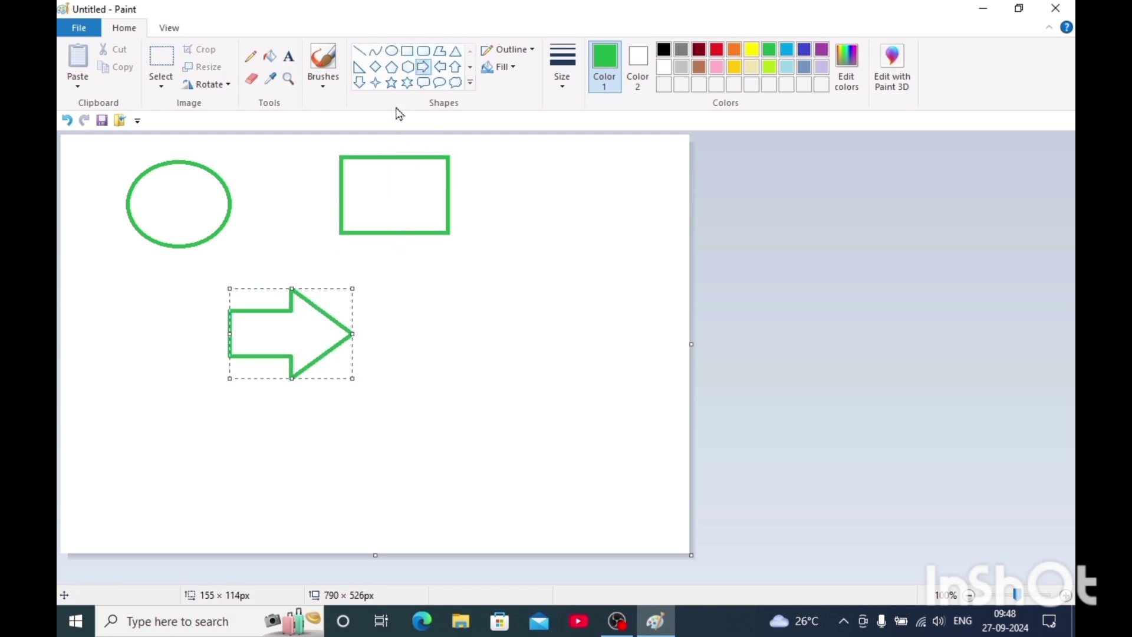
{"action": "left_click", "coordinate": [391, 67]}
{"action": "left_click_drag", "start_coordinate": [435, 297], "coordinate": [535, 430]}
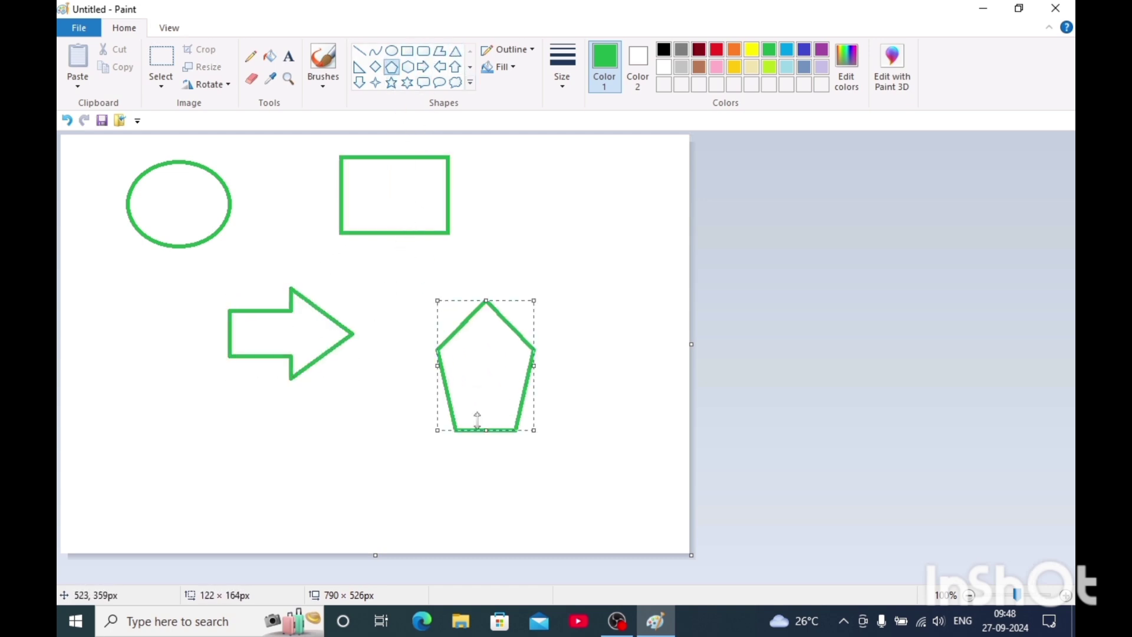
Draw a rounded rectangular callout about 104 × 167 px below the ellipse and a down arrow about 104 × 169 px right of the rectangle
{"action": "left_click", "coordinate": [423, 83]}
{"action": "left_click_drag", "start_coordinate": [117, 299], "coordinate": [199, 433]}
{"action": "left_click", "coordinate": [359, 82]}
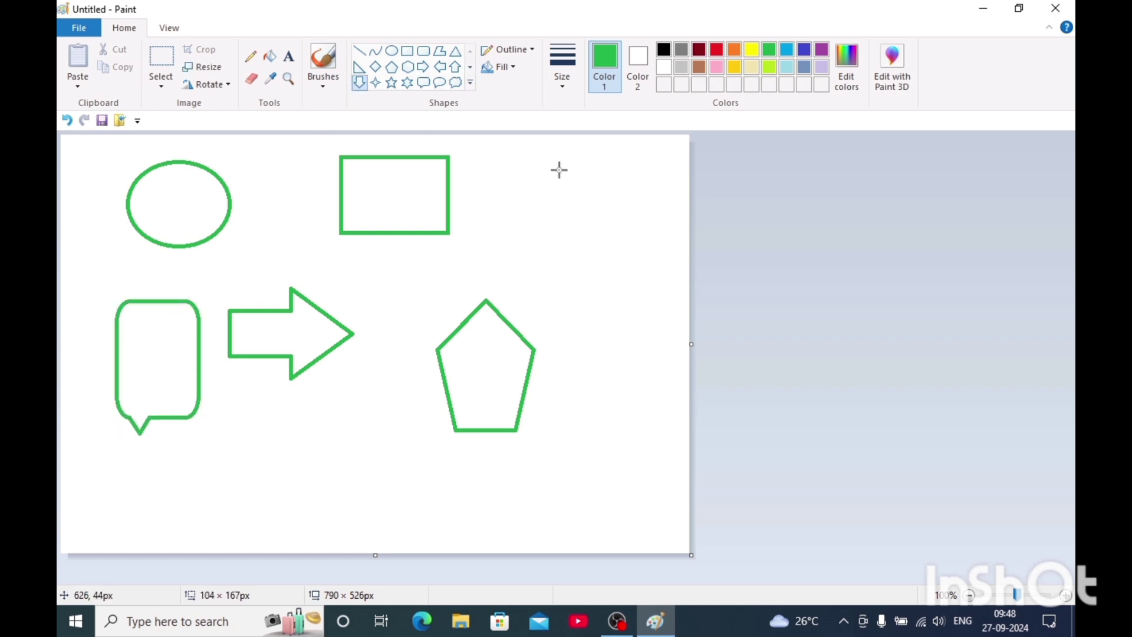
{"action": "left_click_drag", "start_coordinate": [559, 170], "coordinate": [642, 303]}
Draw a green cloud callout about 154 × 118 px below the right arrow and a rounded rectangular callout beside the pentagon
{"action": "left_click", "coordinate": [458, 86]}
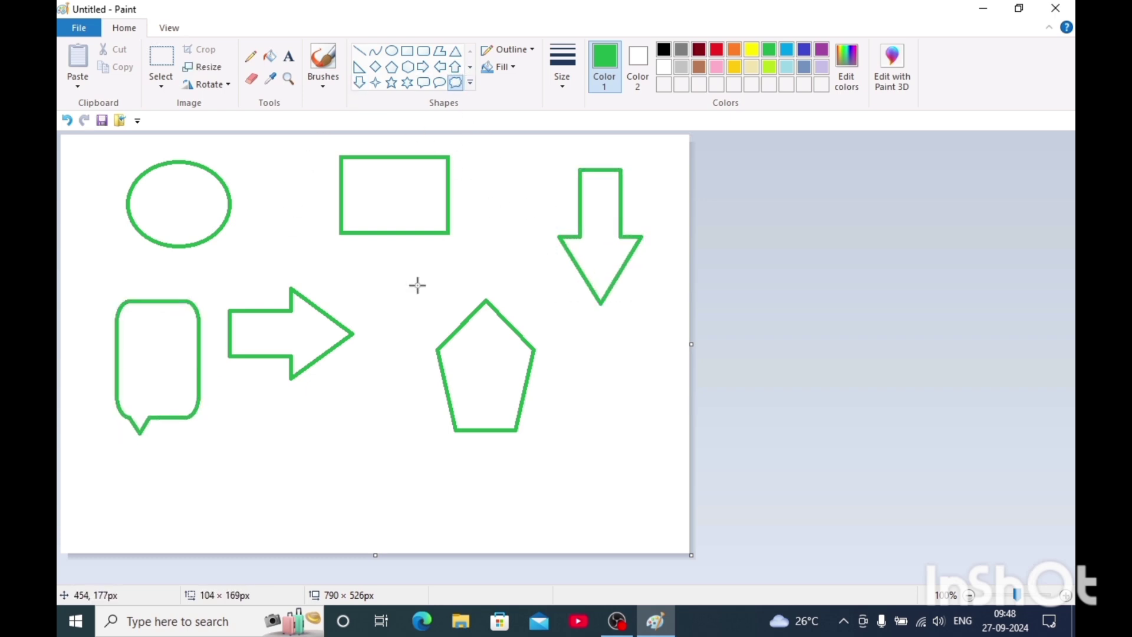
{"action": "left_click_drag", "start_coordinate": [221, 418], "coordinate": [343, 510]}
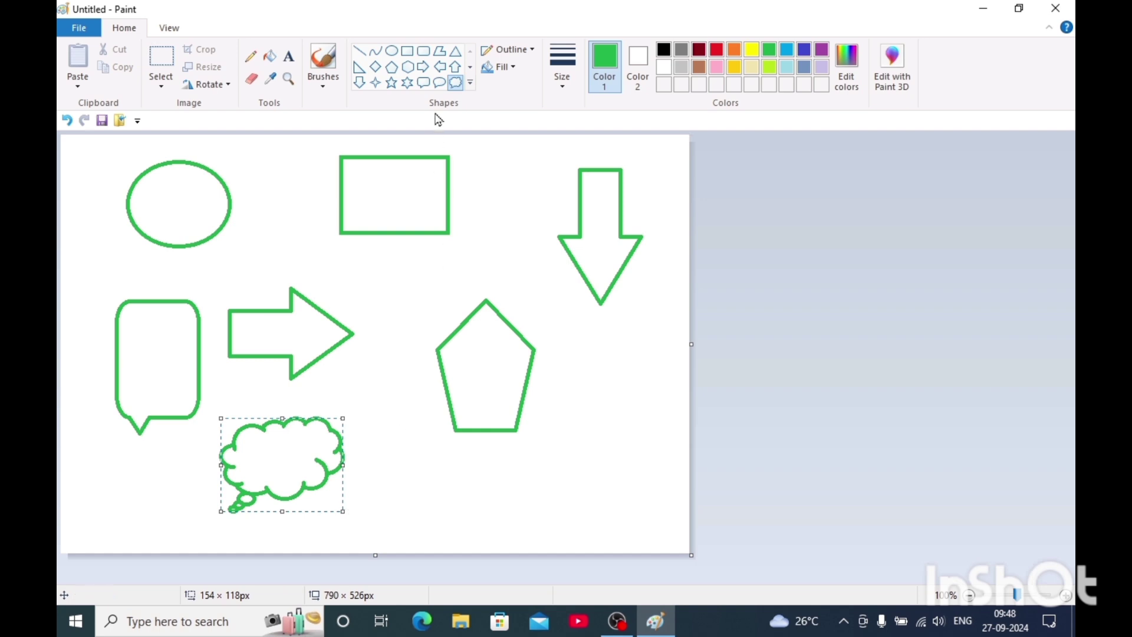
{"action": "left_click", "coordinate": [423, 82]}
{"action": "left_click_drag", "start_coordinate": [541, 366], "coordinate": [656, 499]}
{"action": "left_click", "coordinate": [406, 290]}
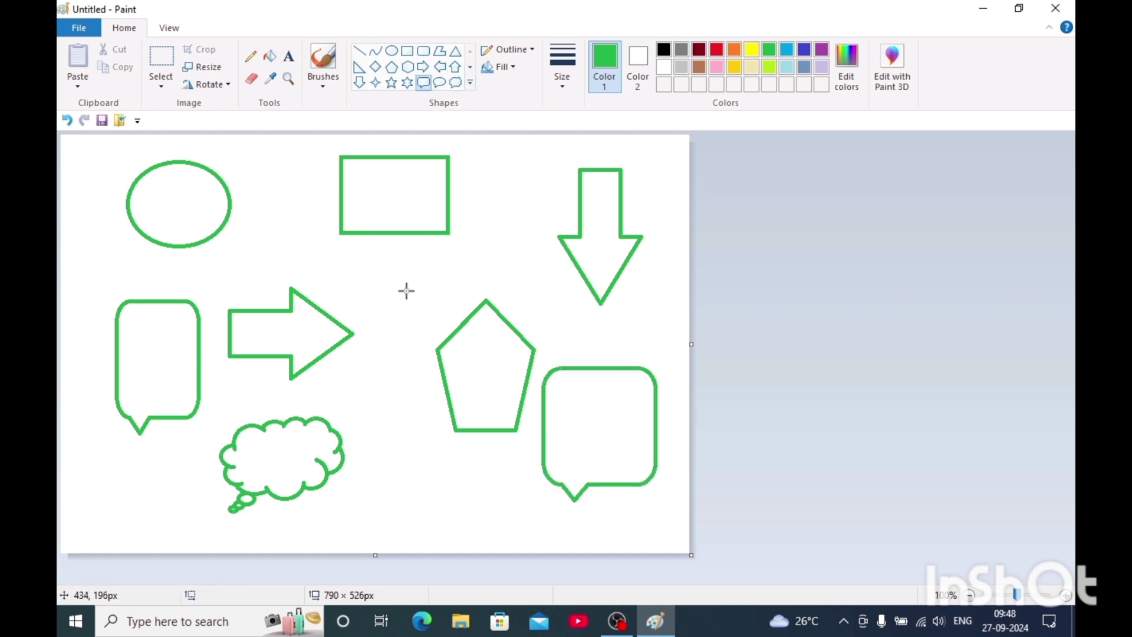
Fill the rectangle and the pentagon with indigo as Color 1, and set Color 2 to red
{"action": "left_click", "coordinate": [275, 59]}
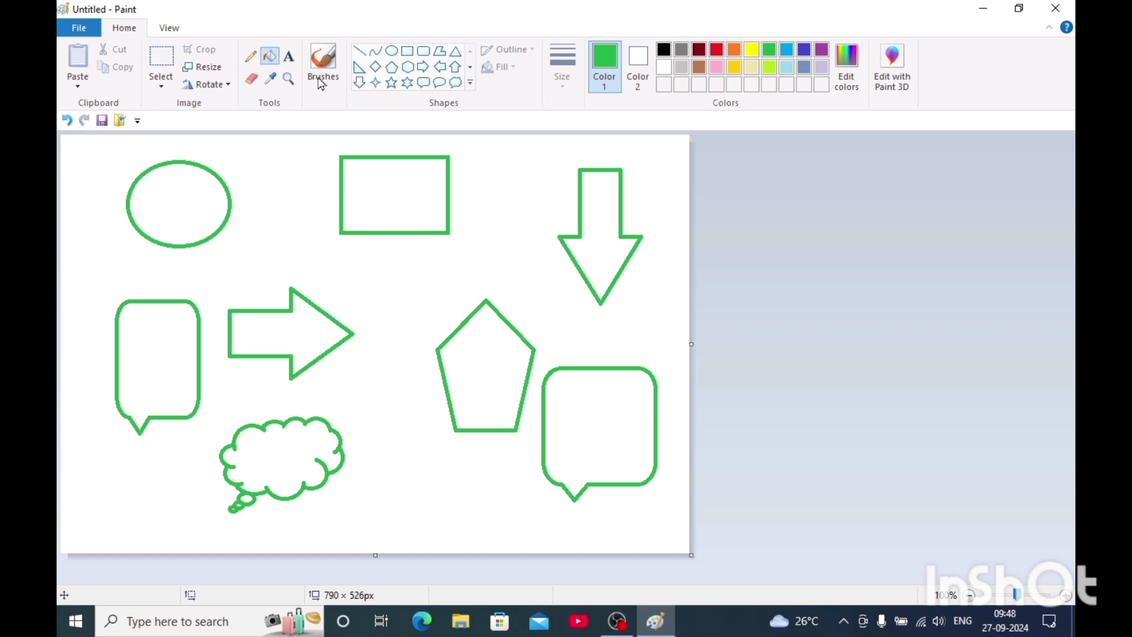
{"action": "left_click", "coordinate": [805, 51]}
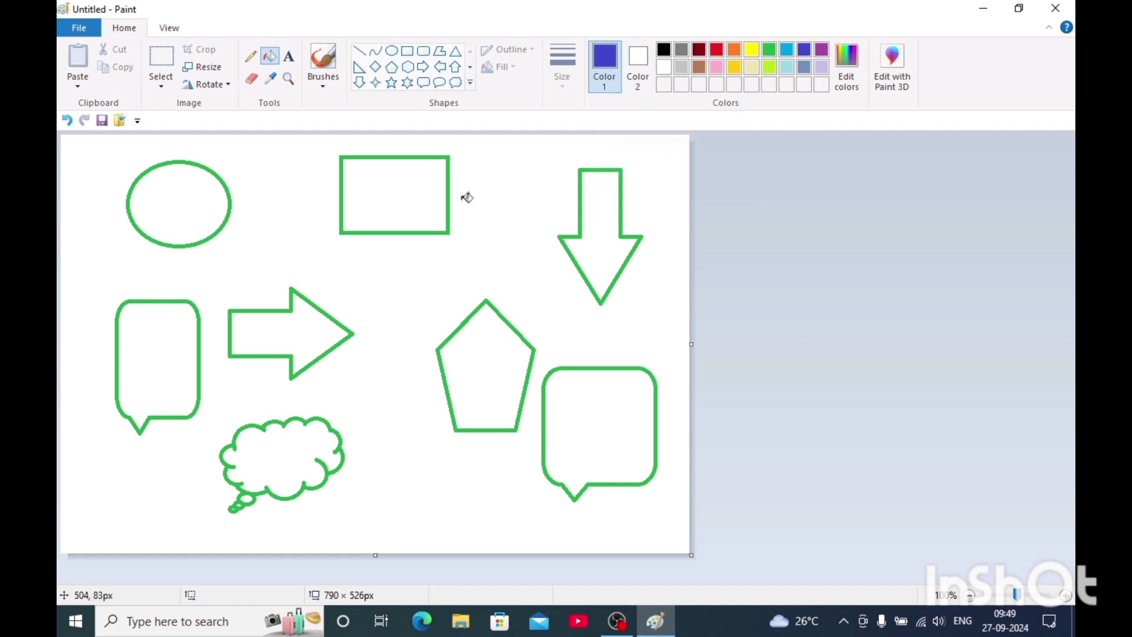
{"action": "left_click", "coordinate": [394, 178]}
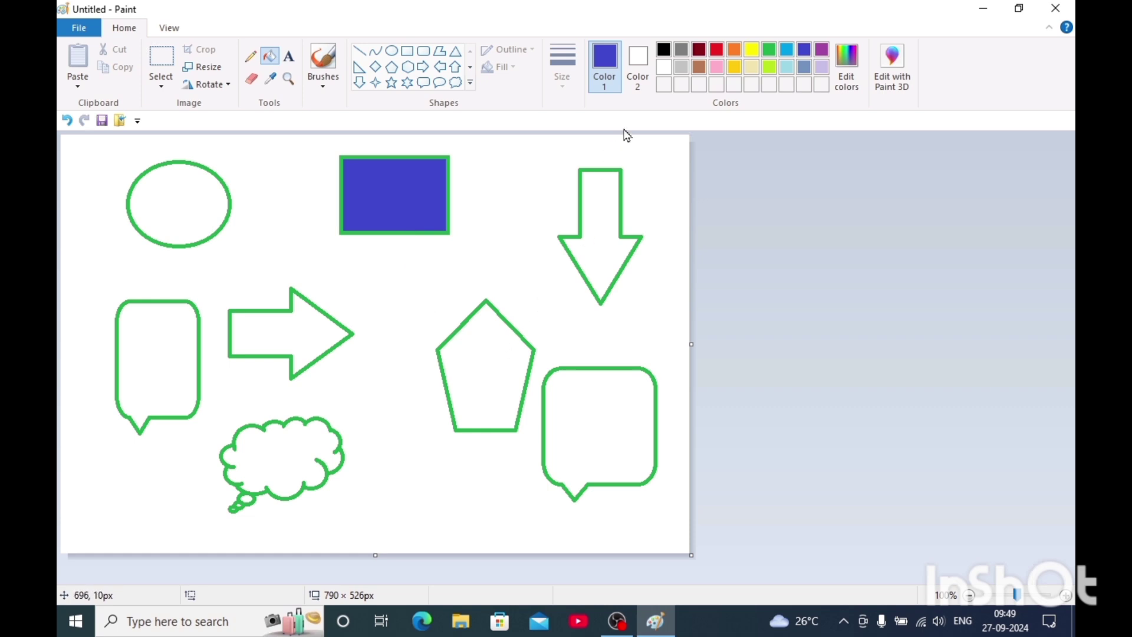
{"action": "left_click", "coordinate": [639, 64]}
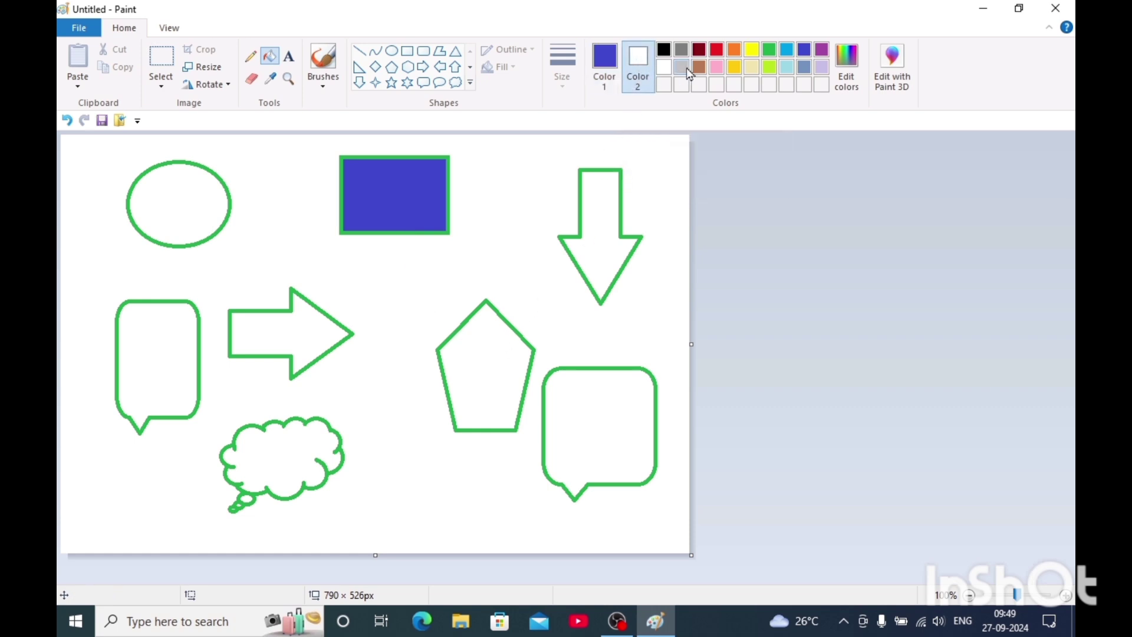
{"action": "left_click", "coordinate": [716, 51]}
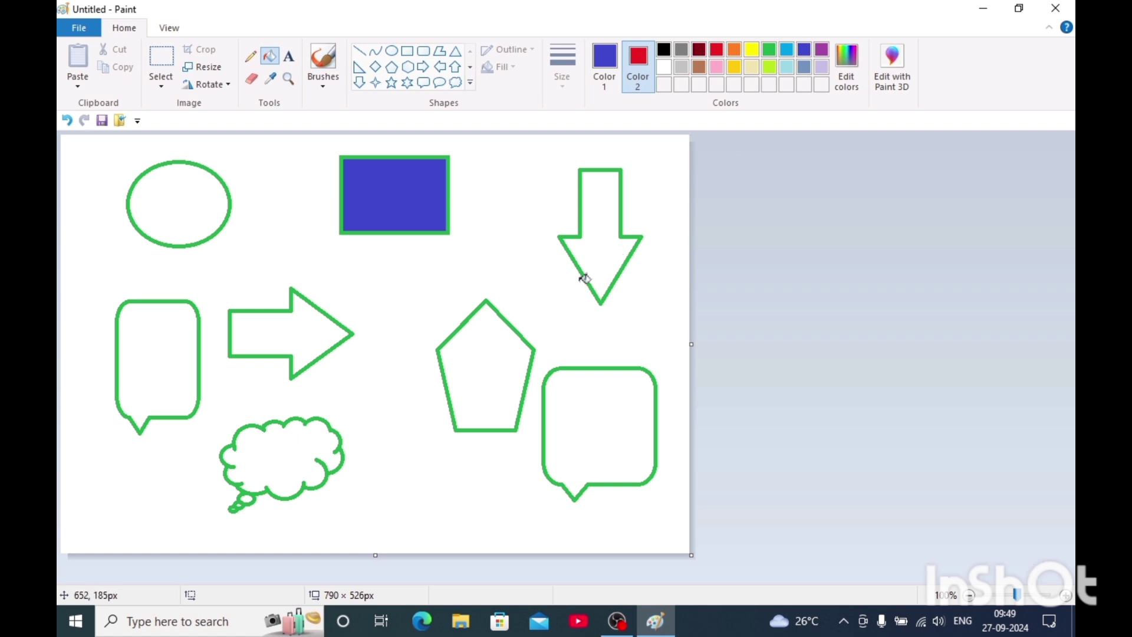
{"action": "left_click", "coordinate": [492, 362]}
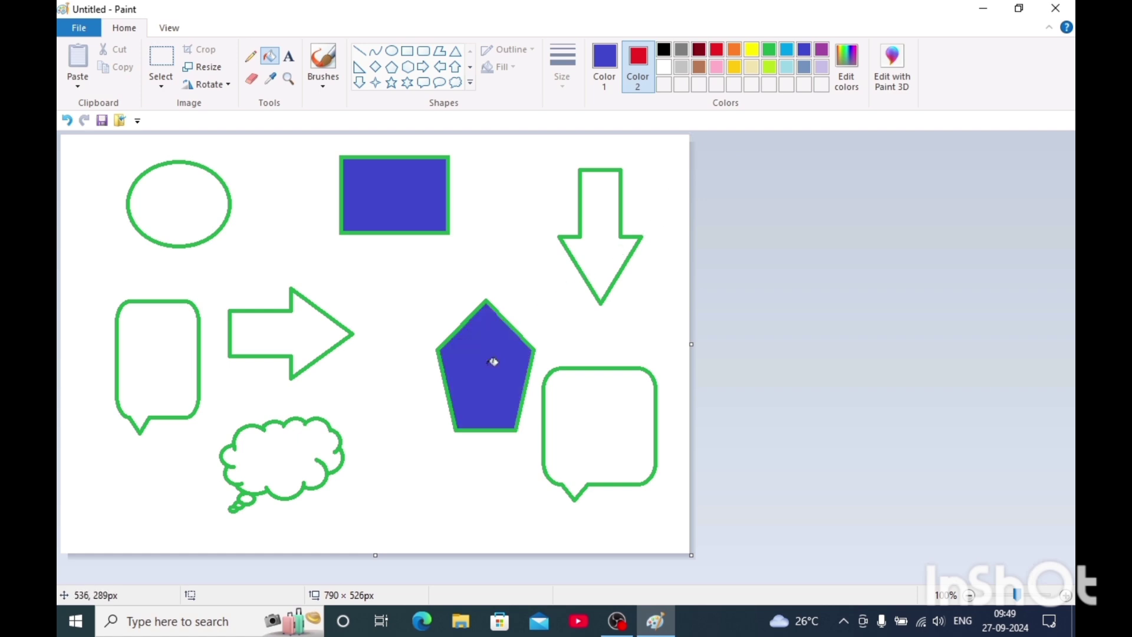
Fill the right arrow, ellipse, both rounded callouts and the cloud with red Color 2, and the down arrow with indigo Color 1
{"action": "right_click", "coordinate": [313, 328]}
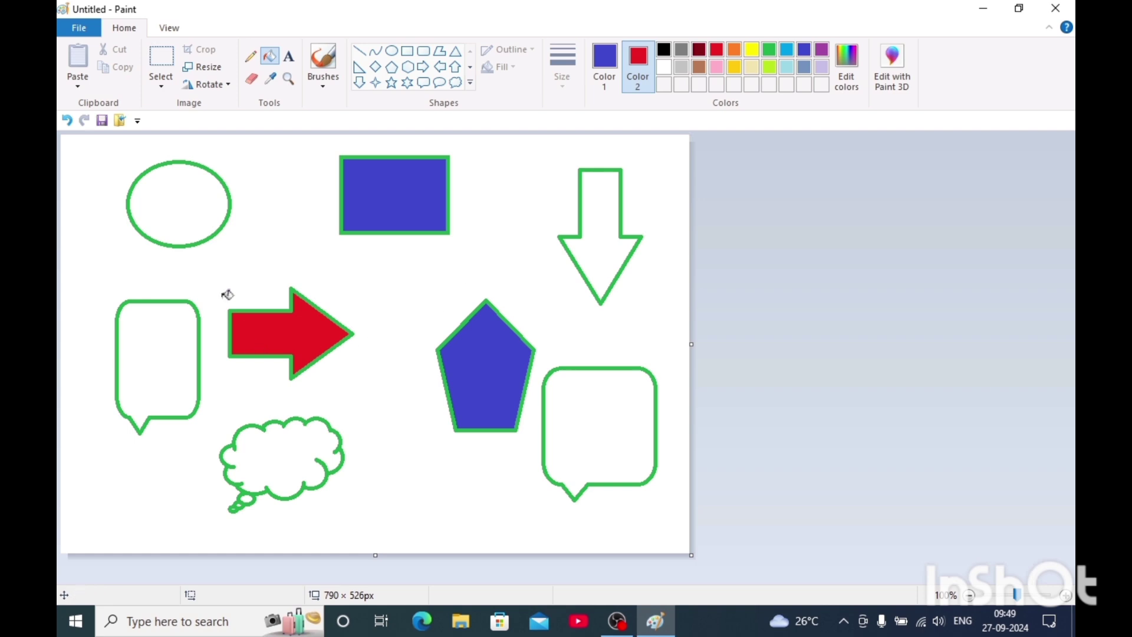
{"action": "right_click", "coordinate": [190, 206]}
{"action": "right_click", "coordinate": [162, 356]}
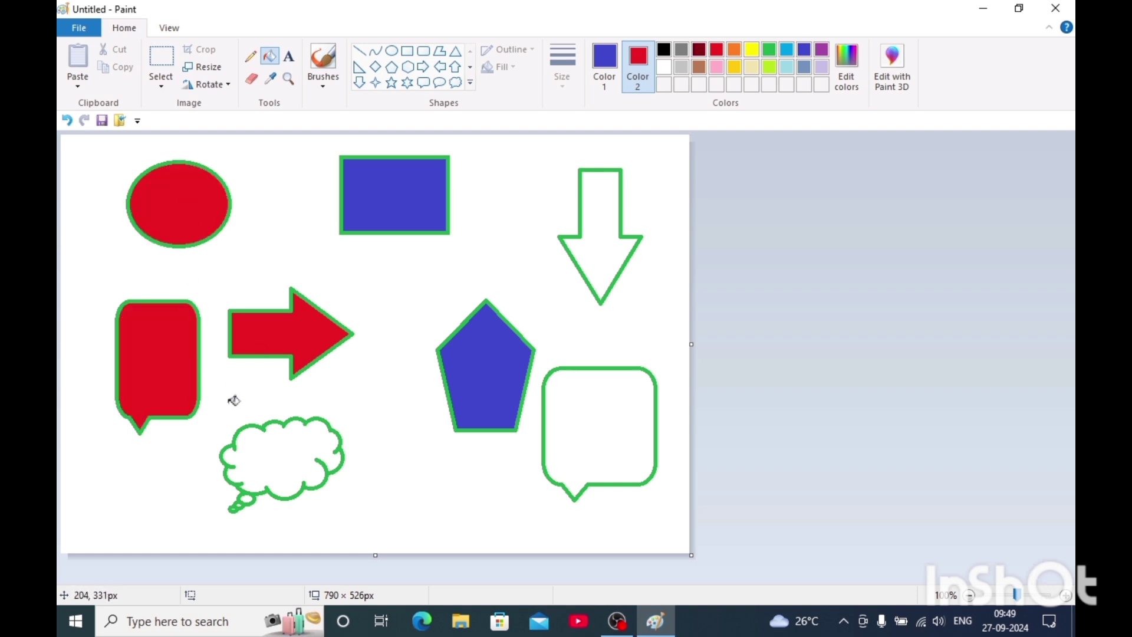
{"action": "right_click", "coordinate": [281, 451]}
{"action": "right_click", "coordinate": [596, 411]}
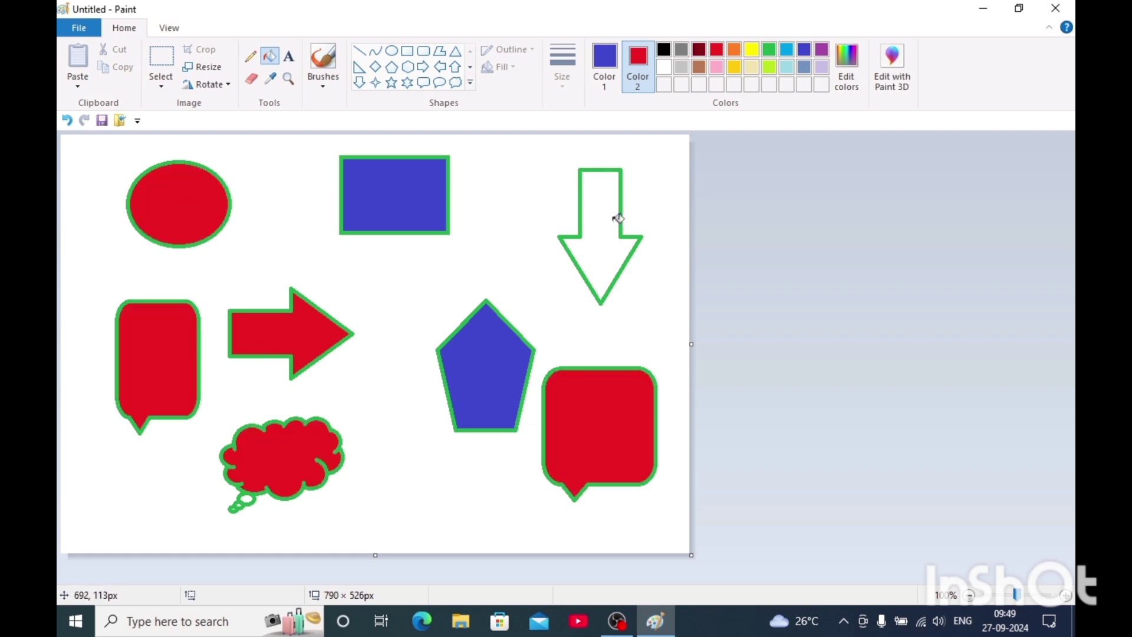
{"action": "left_click", "coordinate": [609, 222]}
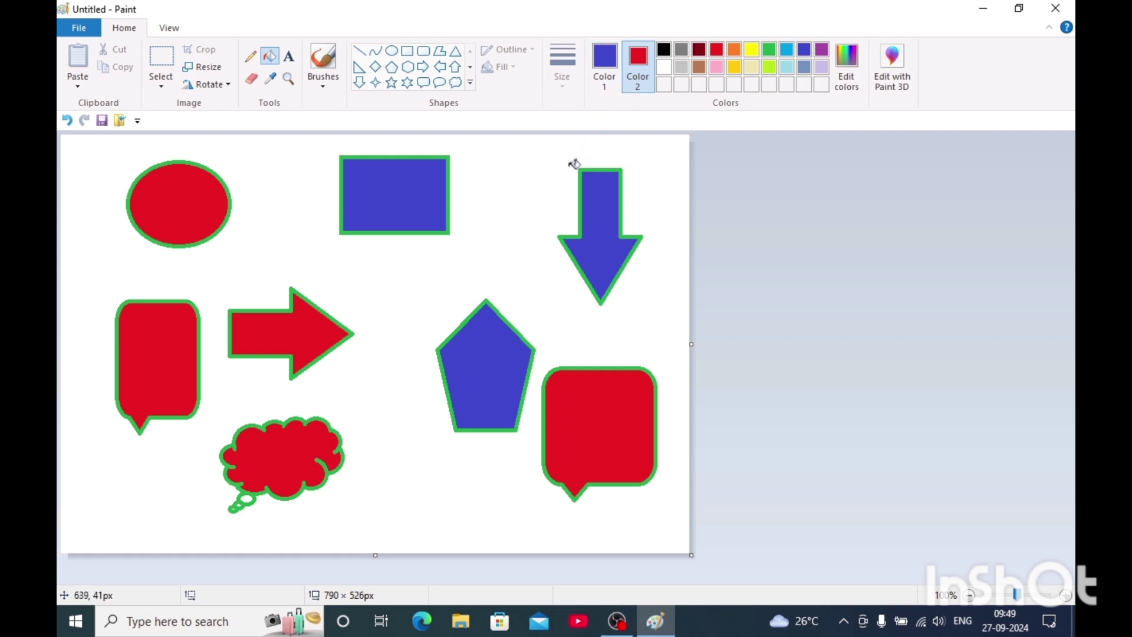
Add a text box about 605 × 211 px across the canvas's middle and enter STUDYWITHCS at font size 26
{"action": "left_click", "coordinate": [290, 58]}
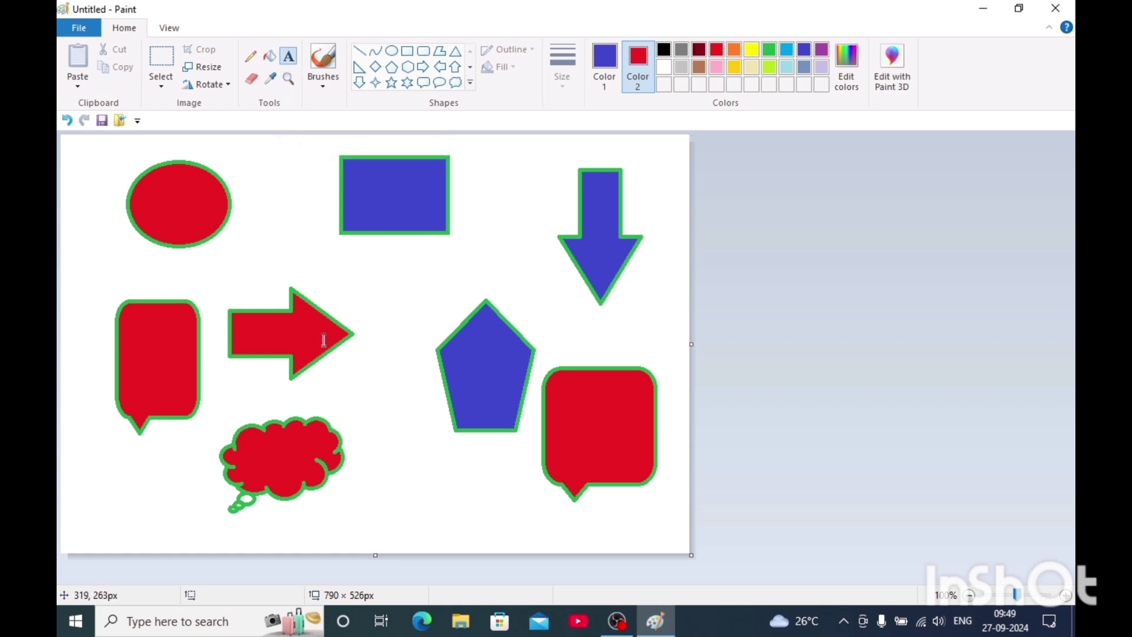
{"action": "left_click_drag", "start_coordinate": [92, 245], "coordinate": [441, 364]}
{"action": "left_click_drag", "start_coordinate": [572, 412], "coordinate": [572, 413]}
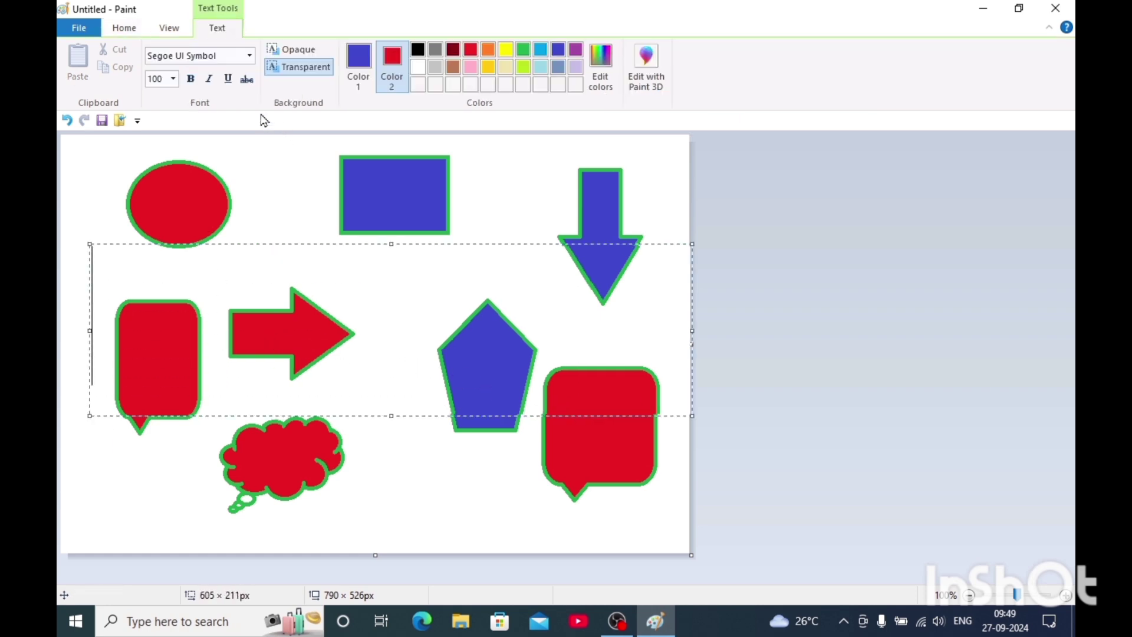
{"action": "left_click", "coordinate": [173, 79]}
{"action": "left_click", "coordinate": [152, 260]}
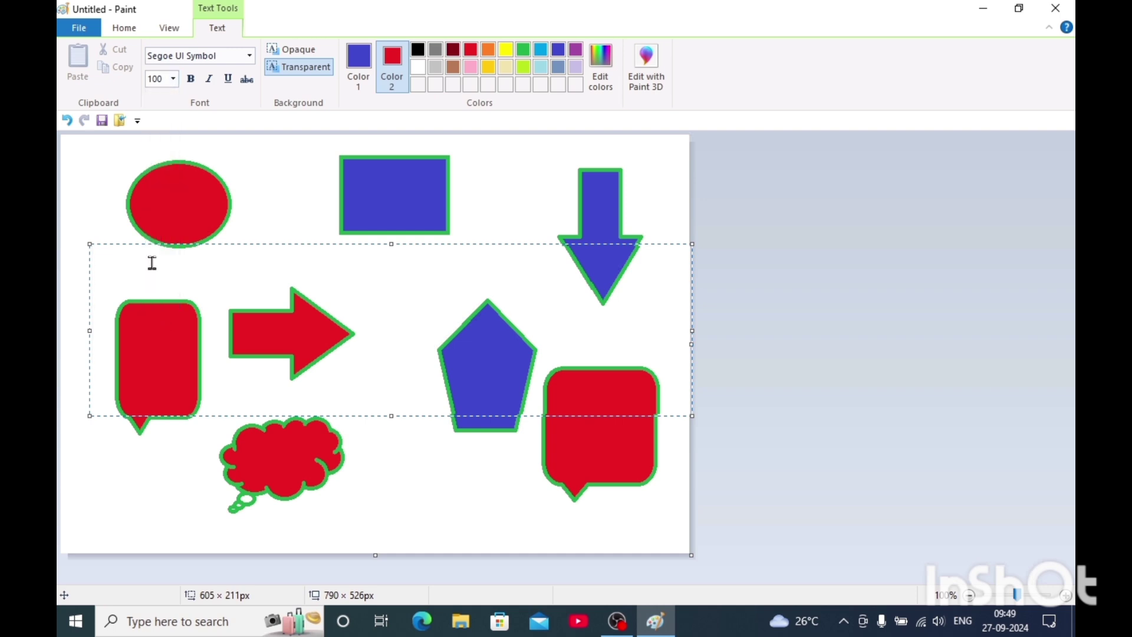
{"action": "left_click", "coordinate": [173, 79]}
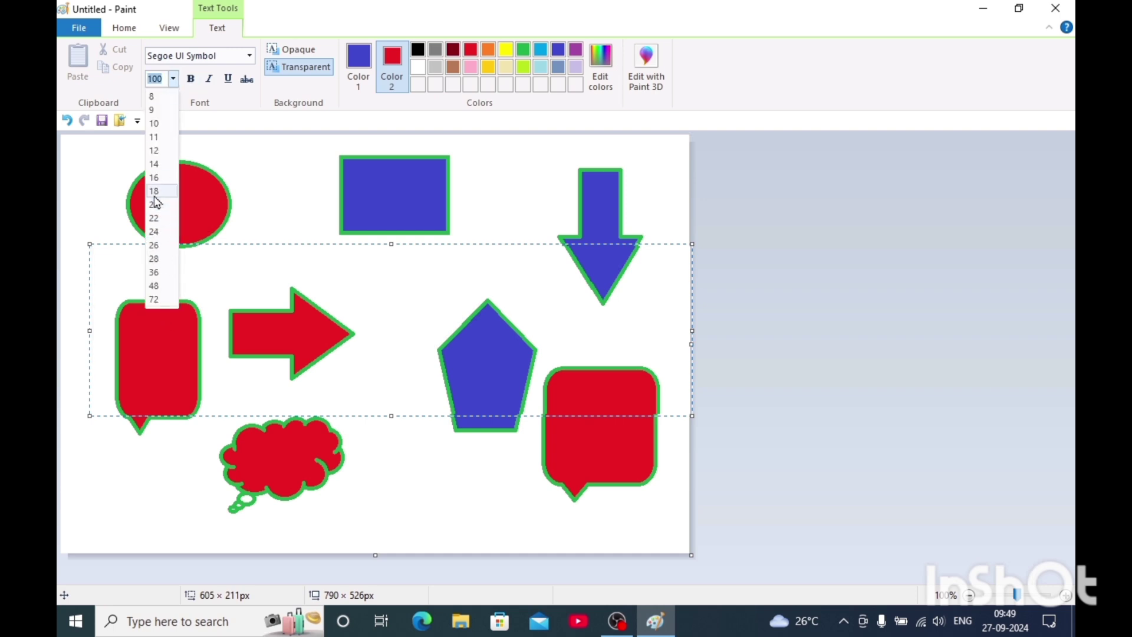
{"action": "left_click", "coordinate": [155, 246]}
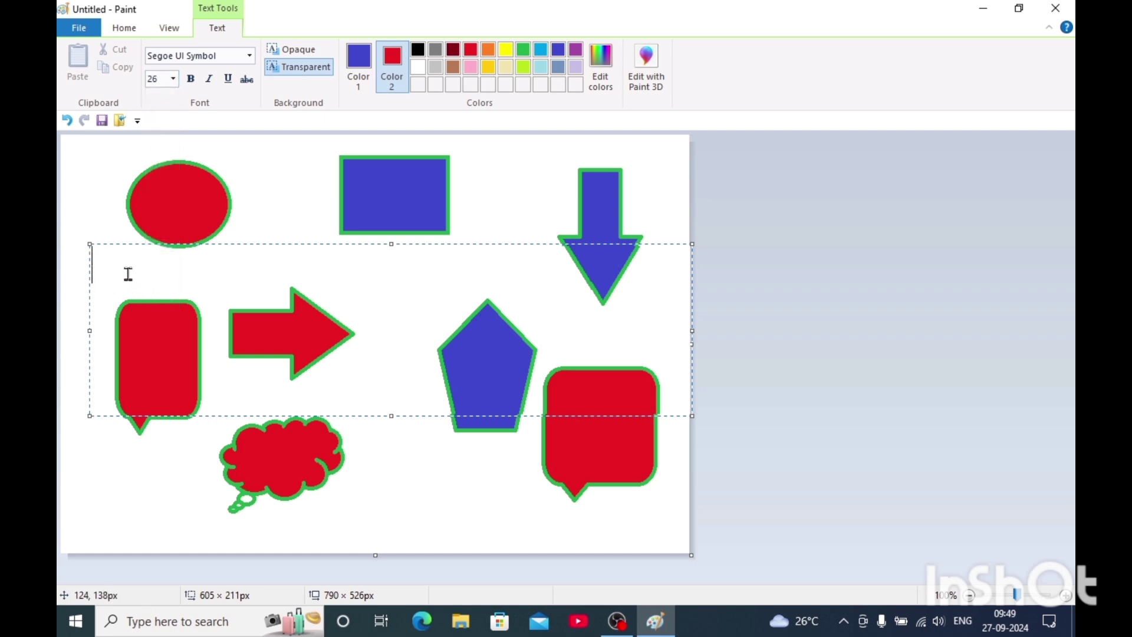
{"action": "type", "text": "STUDYWITHCS"}
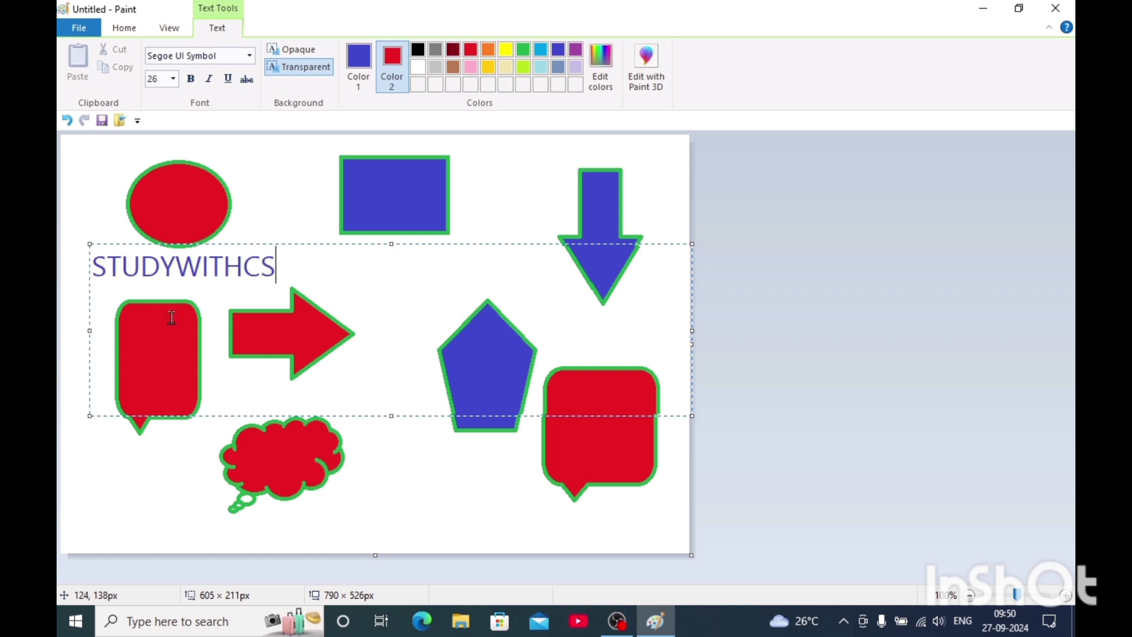
Set the STUDYWITHCS text to font size 36 and make it bold
{"action": "left_click_drag", "start_coordinate": [277, 265], "coordinate": [83, 265]}
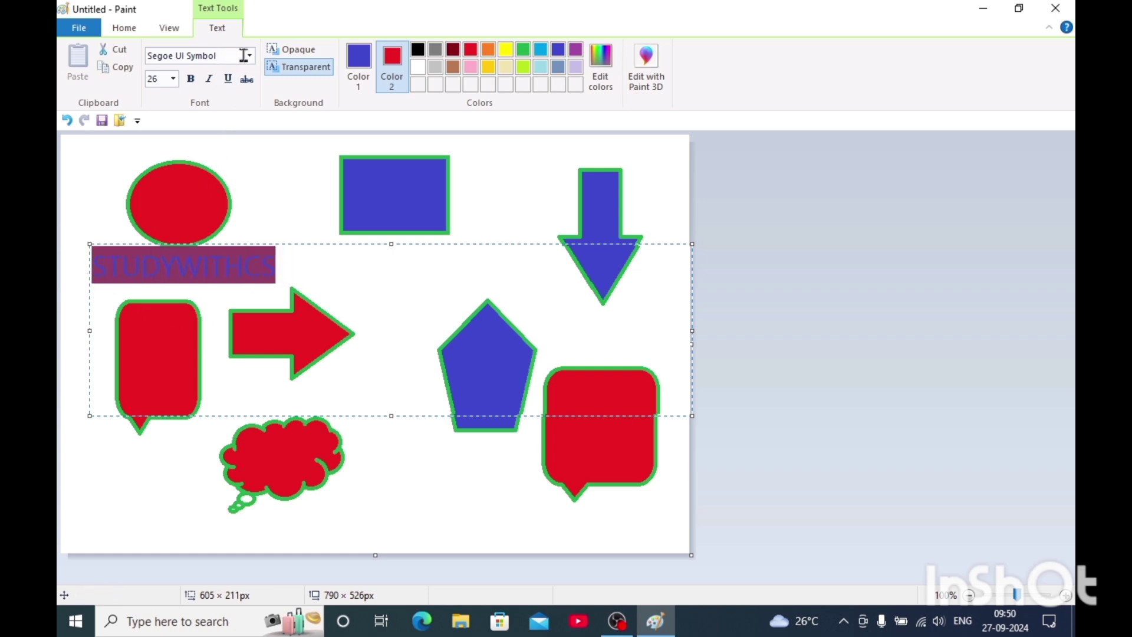
{"action": "left_click", "coordinate": [172, 78]}
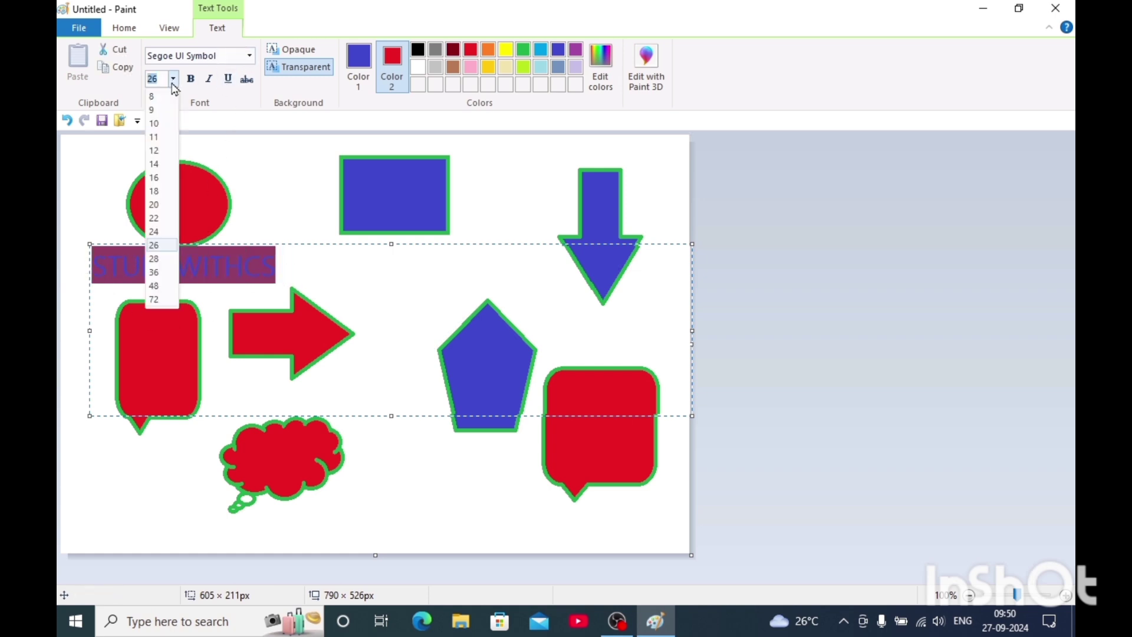
{"action": "left_click", "coordinate": [158, 274]}
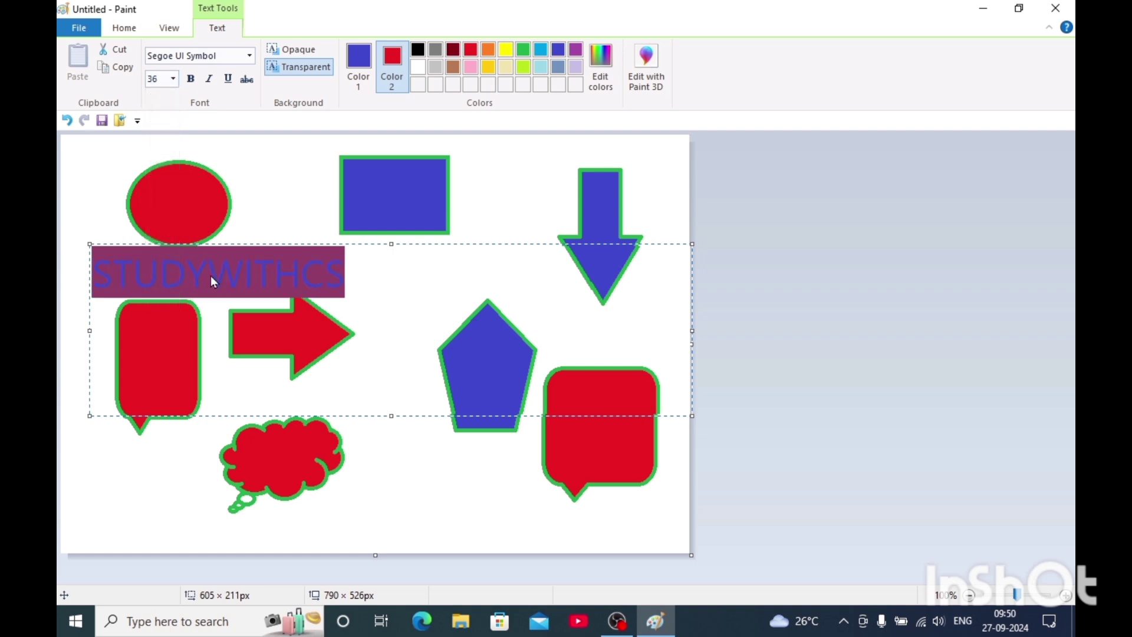
{"action": "left_click", "coordinate": [190, 80]}
Try the Ravie and Old English Text MT fonts on the STUDYWITHCS text
{"action": "left_click", "coordinate": [250, 55]}
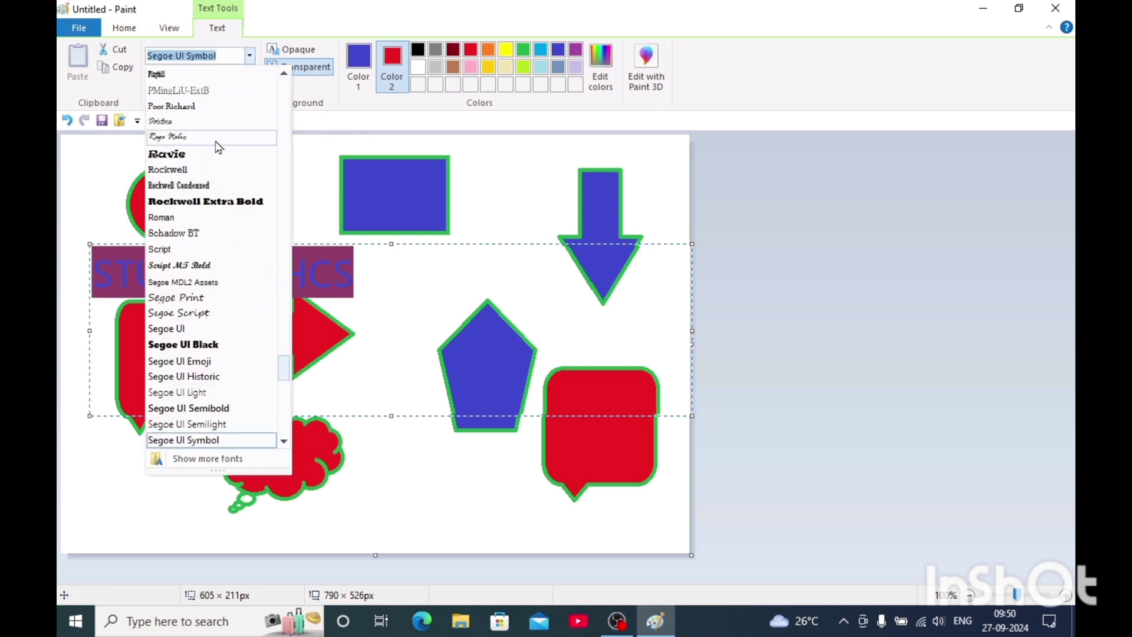
{"action": "left_click", "coordinate": [196, 154]}
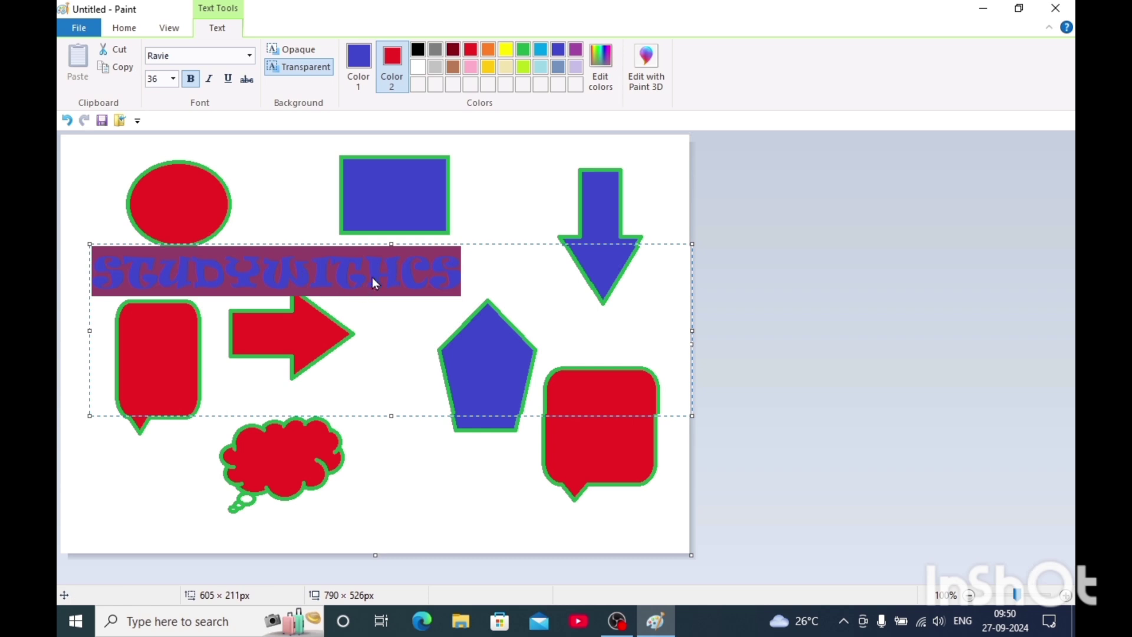
{"action": "left_click", "coordinate": [249, 56]}
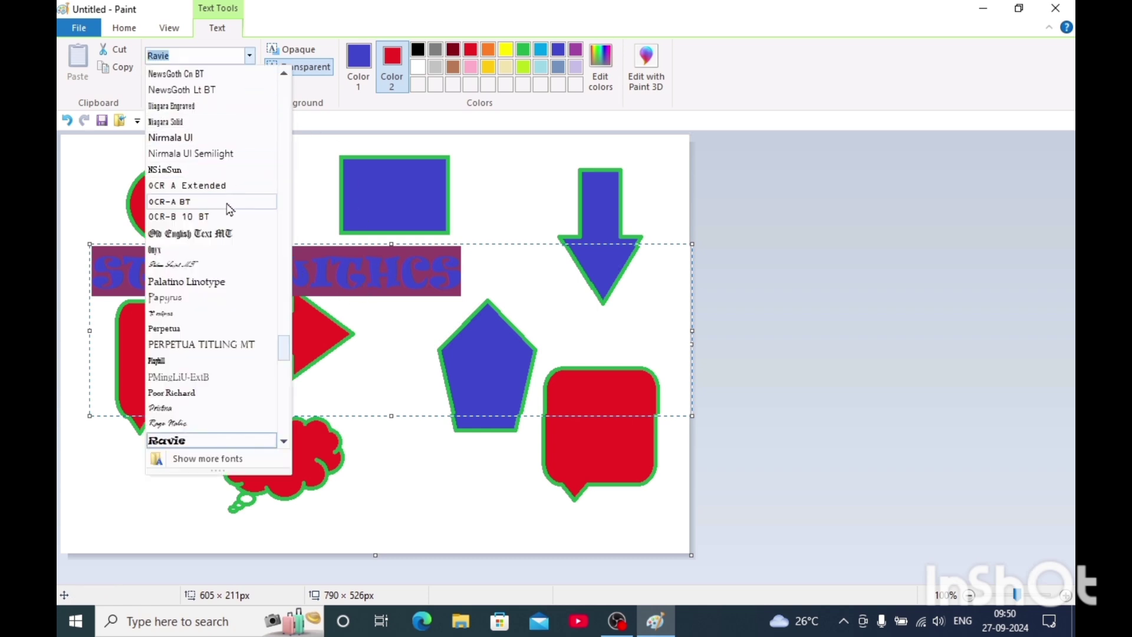
{"action": "left_click", "coordinate": [227, 234]}
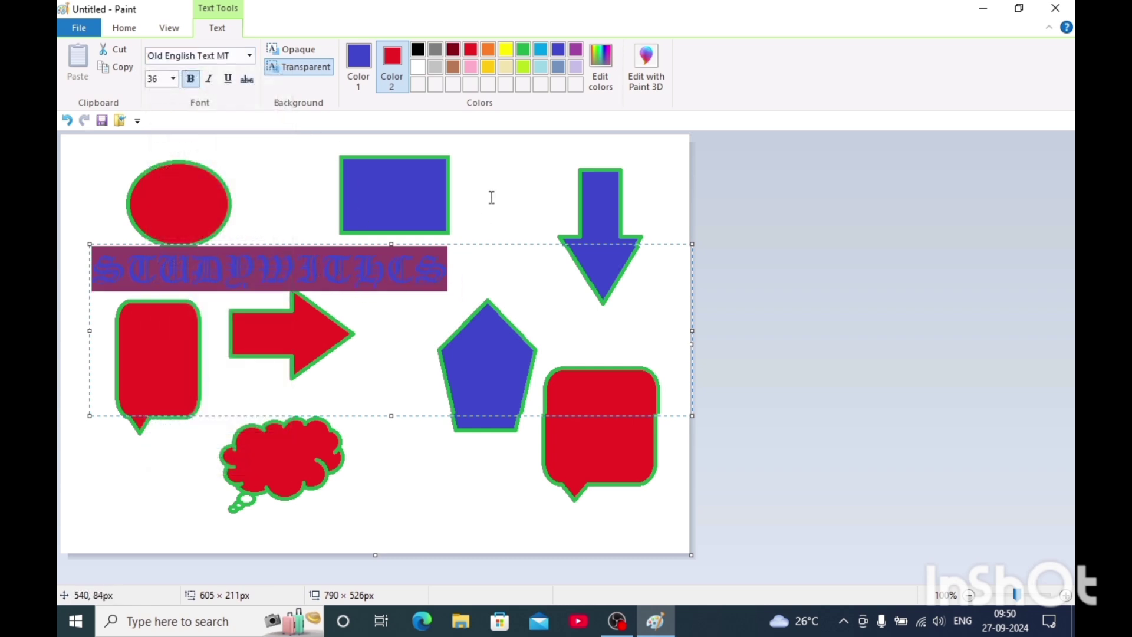
Set Color 2 and Color 1 to black to recolour the STUDYWITHCS text
{"action": "left_click_drag", "start_coordinate": [472, 265], "coordinate": [103, 286]}
{"action": "left_click", "coordinate": [417, 51]}
{"action": "left_click", "coordinate": [447, 269]}
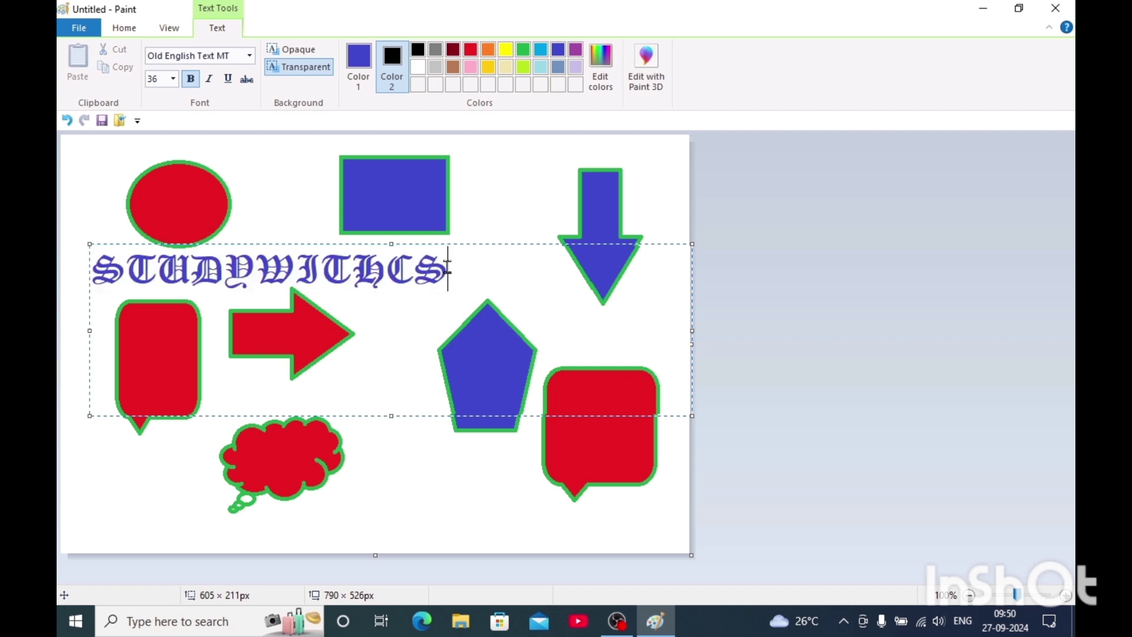
{"action": "left_click_drag", "start_coordinate": [449, 273], "coordinate": [93, 277]}
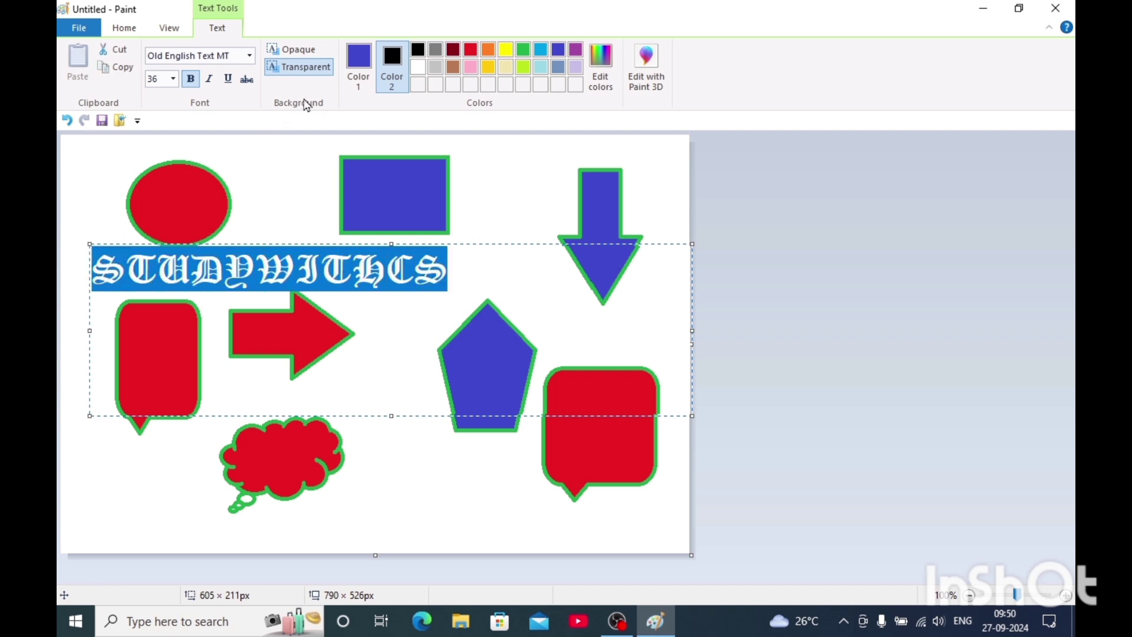
{"action": "left_click", "coordinate": [359, 71]}
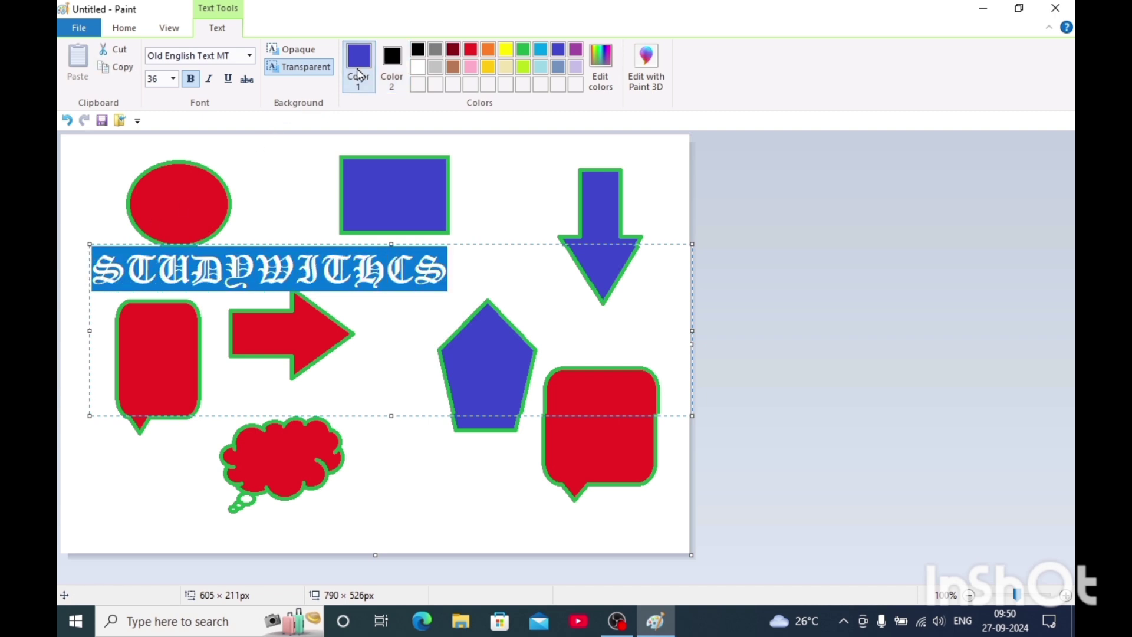
{"action": "left_click", "coordinate": [417, 49]}
{"action": "left_click", "coordinate": [449, 263]}
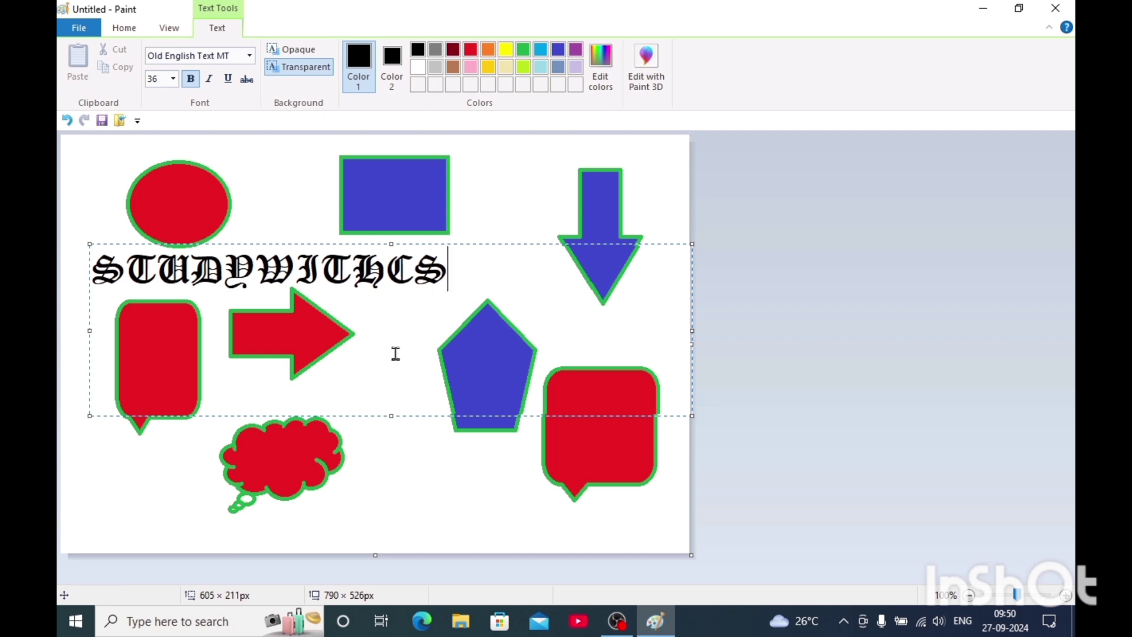
Change the STUDYWITHCS text's font to News701 BT and commit the text to the canvas
{"action": "left_click_drag", "start_coordinate": [443, 266], "coordinate": [92, 271]}
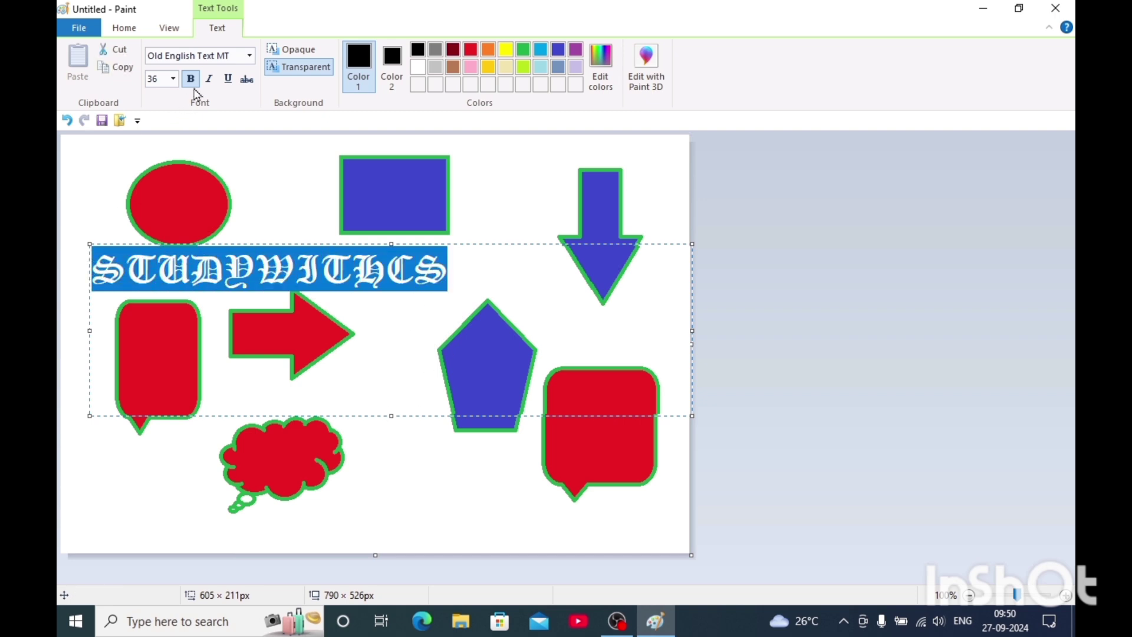
{"action": "left_click", "coordinate": [249, 56]}
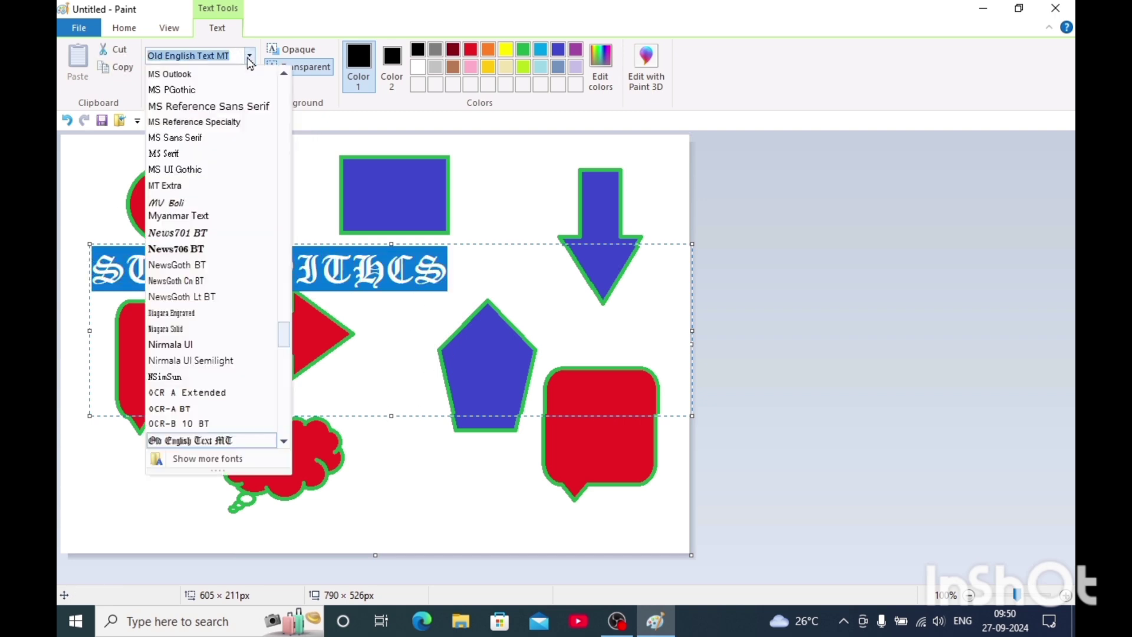
{"action": "left_click", "coordinate": [224, 232]}
{"action": "left_click", "coordinate": [321, 288]}
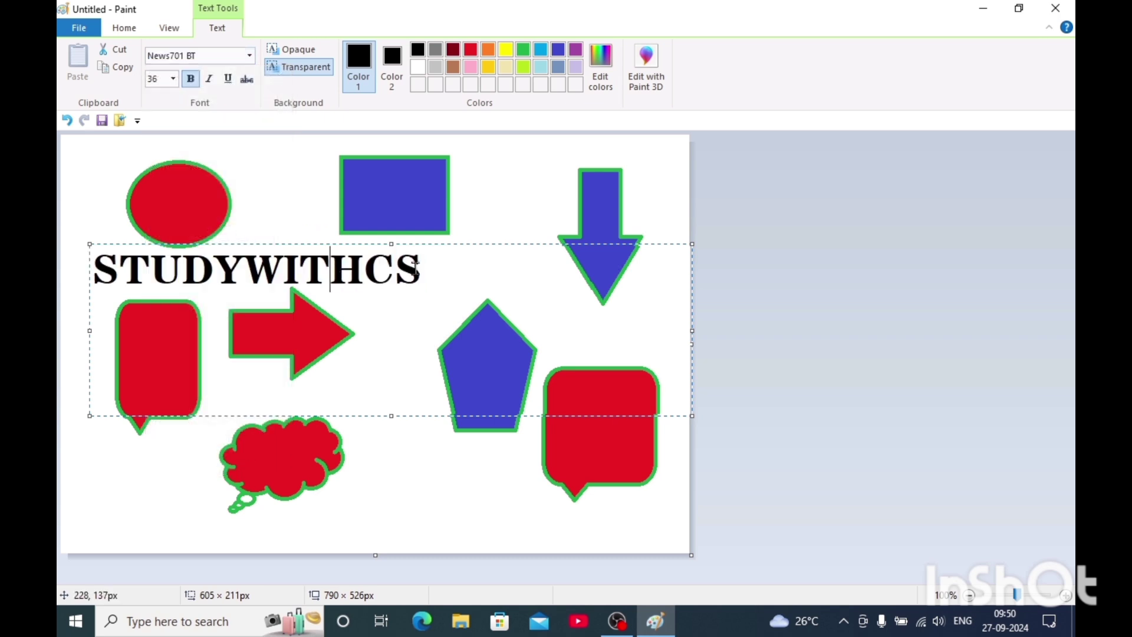
{"action": "left_click", "coordinate": [494, 198]}
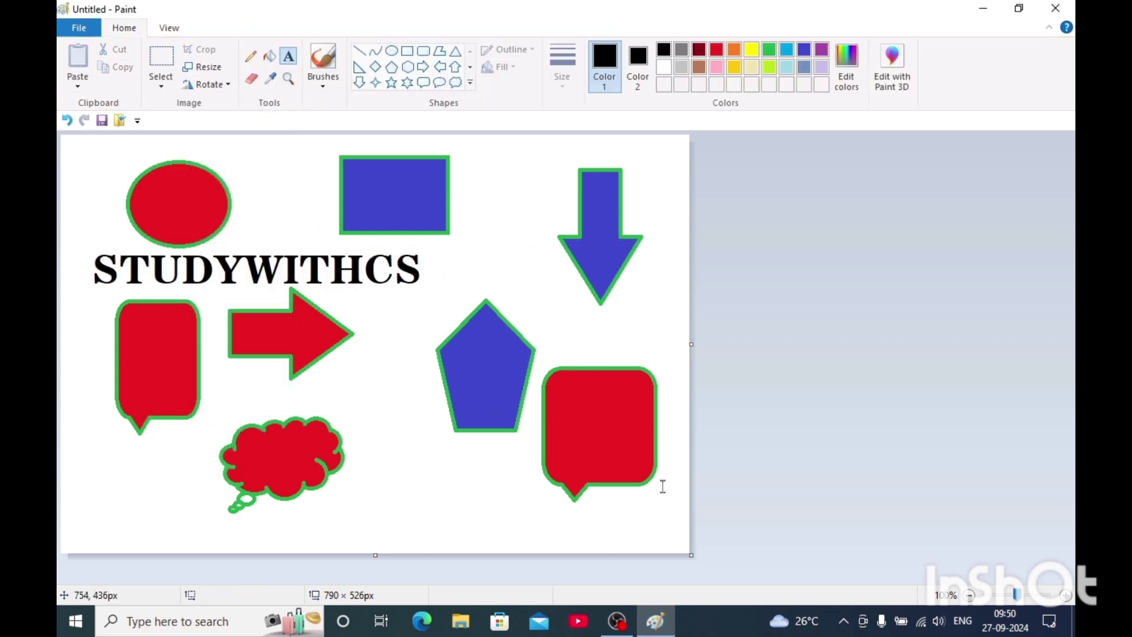
Enlarge the canvas to about 1273 × 567 px and set Color 2 to white
{"action": "left_click_drag", "start_coordinate": [690, 555], "coordinate": [1070, 586]}
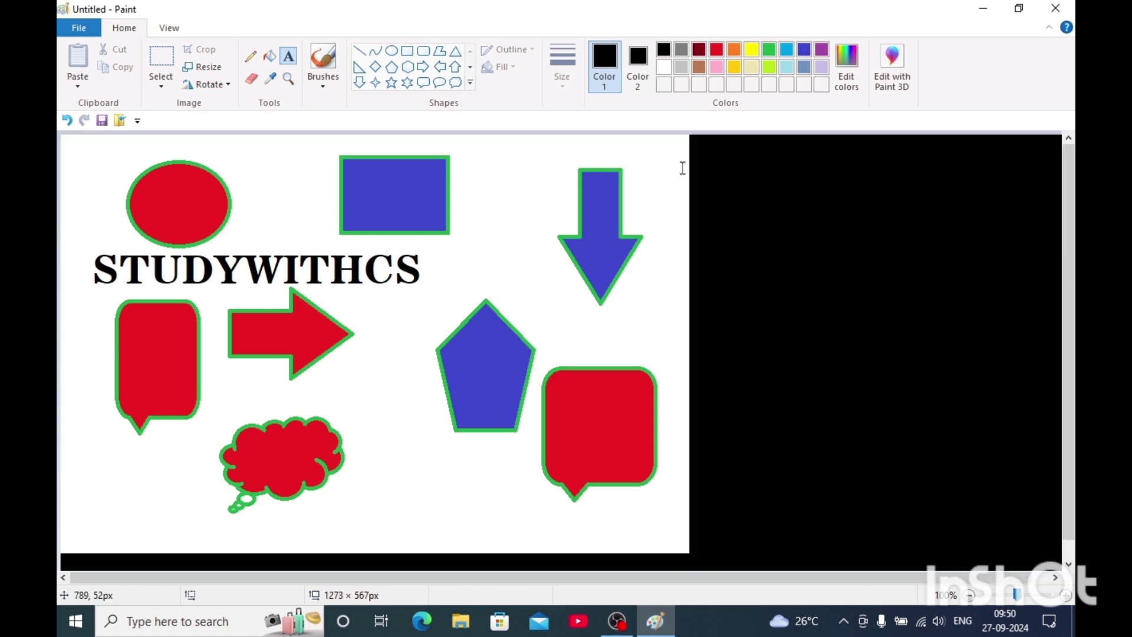
{"action": "left_click", "coordinate": [638, 65]}
{"action": "left_click", "coordinate": [663, 67]}
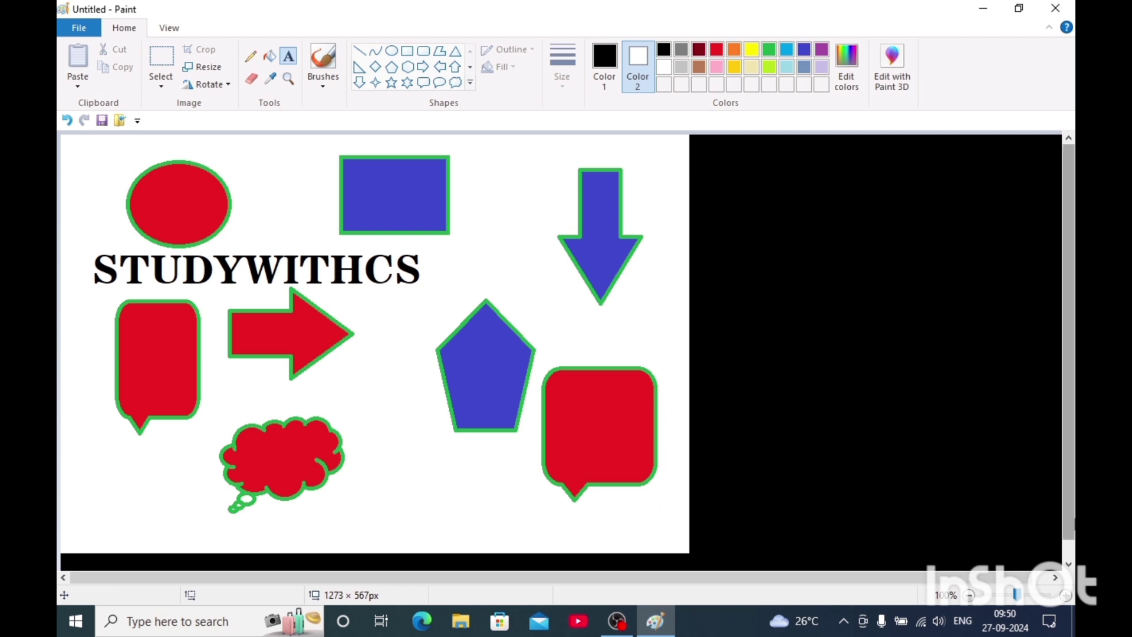
Shrink the canvas to about 786 × 521 px, cutting off the black area around the drawing
{"action": "scroll", "coordinate": [1068, 342], "scroll_direction": "down", "scroll_amount": 1}
{"action": "scroll", "coordinate": [1031, 577], "scroll_direction": "right", "scroll_amount": 1}
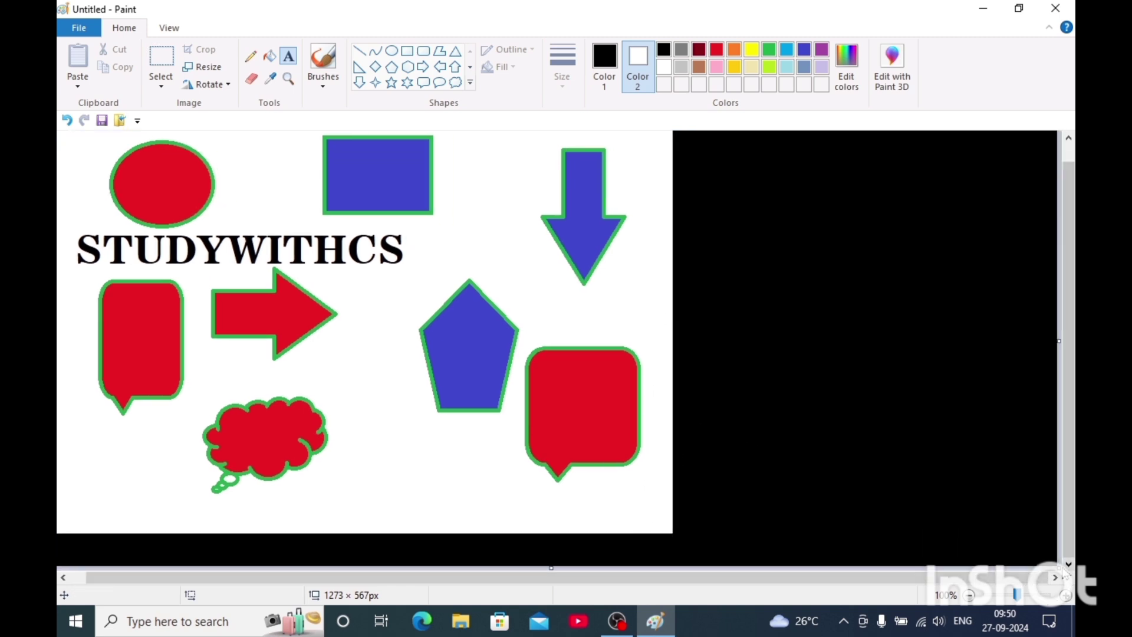
{"action": "left_click_drag", "start_coordinate": [1061, 566], "coordinate": [673, 533]}
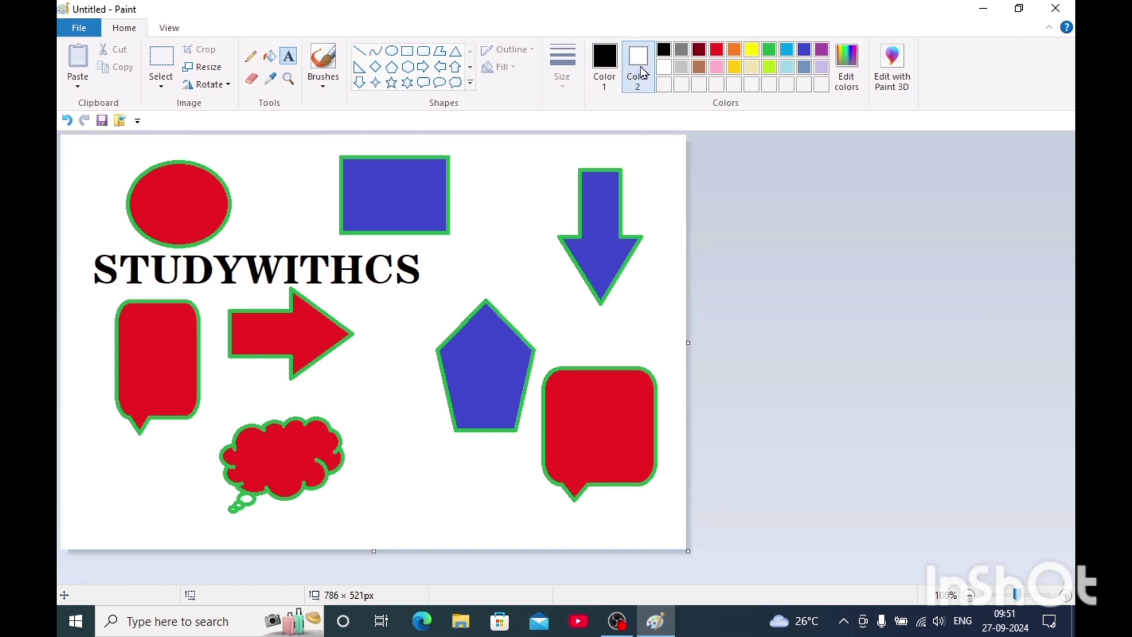
Enlarge the canvas to about 1259 × 554 px and add the text STUDYWITHCS across the blue down arrow
{"action": "left_click_drag", "start_coordinate": [685, 554], "coordinate": [1061, 575]}
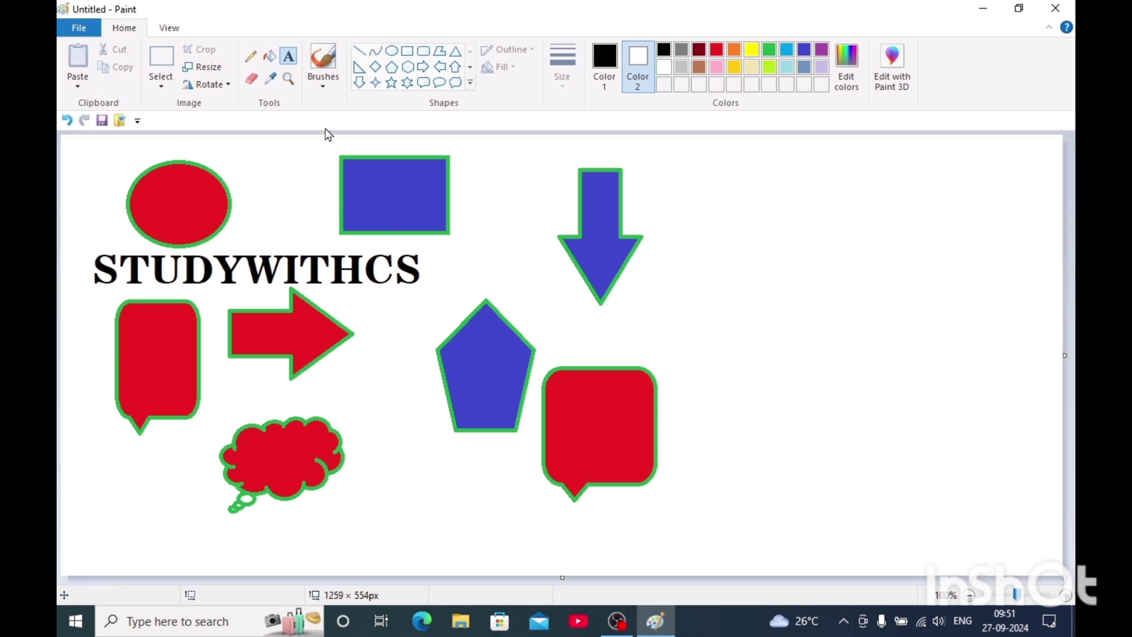
{"action": "left_click", "coordinate": [289, 57]}
{"action": "left_click_drag", "start_coordinate": [471, 238], "coordinate": [1016, 391]}
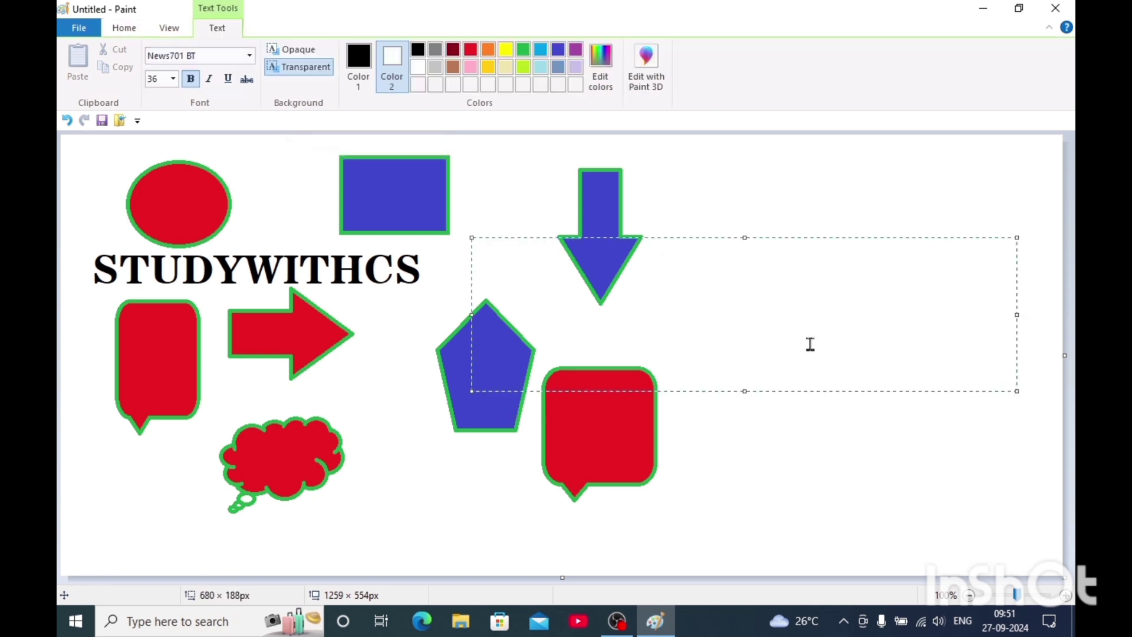
{"action": "type", "text": "STUDY"}
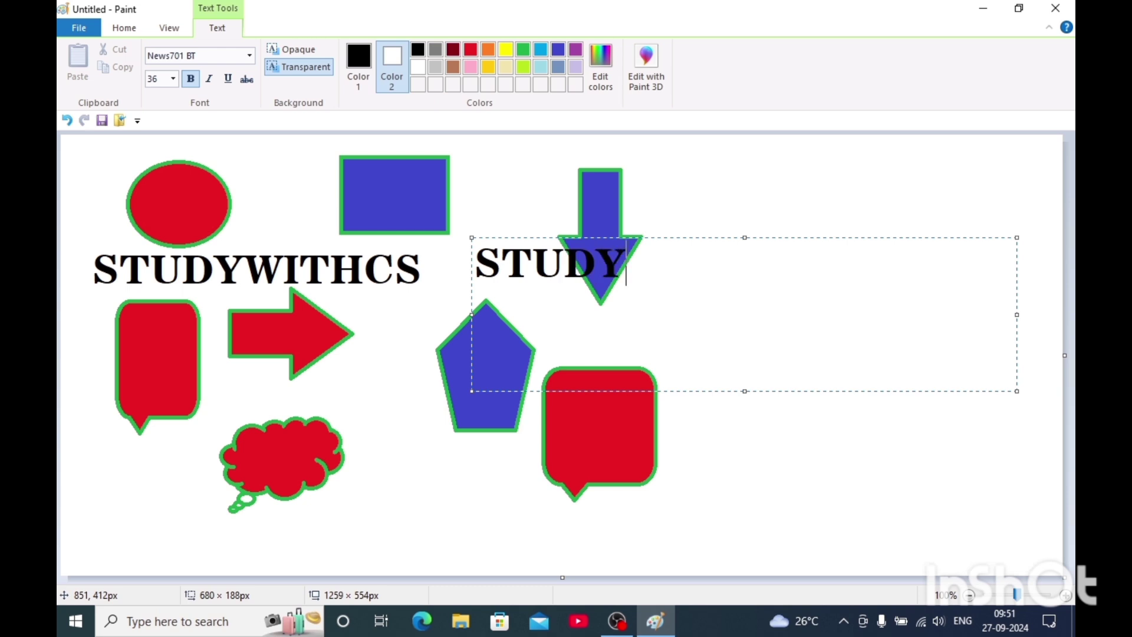
{"action": "type", "text": "WITHCS"}
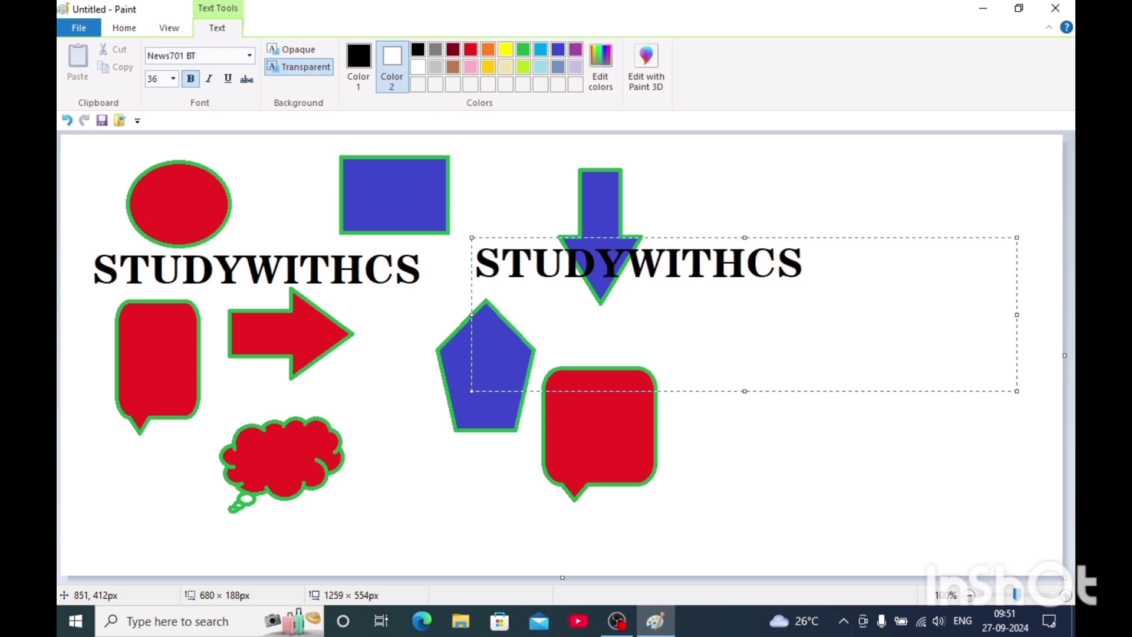
{"action": "left_click", "coordinate": [682, 177]}
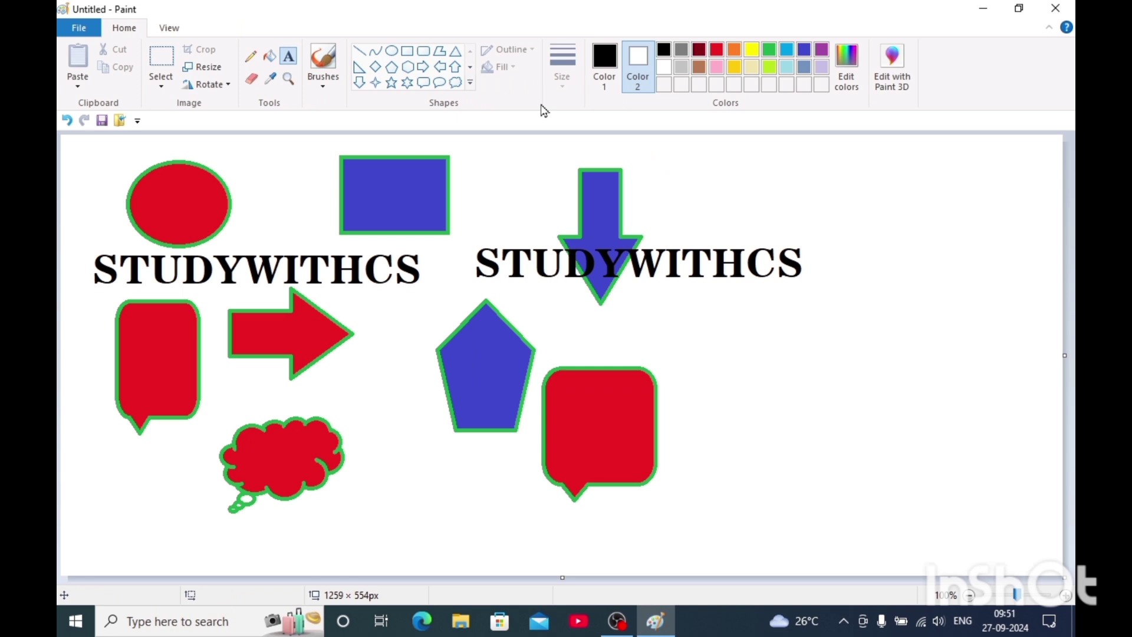
Erase all the shapes and text with the Eraser, leaving a blank white canvas
{"action": "left_click", "coordinate": [253, 80]}
{"action": "mouse_move", "coordinate": [422, 192]}
{"action": "left_mouse_down"}
{"action": "mouse_move", "coordinate": [439, 312]}
{"action": "mouse_move", "coordinate": [332, 296]}
{"action": "mouse_move", "coordinate": [127, 195]}
{"action": "mouse_move", "coordinate": [366, 138]}
{"action": "mouse_move", "coordinate": [336, 164]}
{"action": "mouse_move", "coordinate": [599, 265]}
{"action": "mouse_move", "coordinate": [798, 264]}
{"action": "mouse_move", "coordinate": [579, 493]}
{"action": "mouse_move", "coordinate": [637, 470]}
{"action": "mouse_move", "coordinate": [628, 495]}
{"action": "mouse_move", "coordinate": [501, 418]}
{"action": "mouse_move", "coordinate": [590, 367]}
{"action": "mouse_move", "coordinate": [412, 393]}
{"action": "mouse_move", "coordinate": [501, 417]}
{"action": "mouse_move", "coordinate": [412, 393]}
{"action": "mouse_move", "coordinate": [374, 457]}
{"action": "mouse_move", "coordinate": [267, 544]}
{"action": "mouse_move", "coordinate": [246, 496]}
{"action": "mouse_move", "coordinate": [361, 341]}
{"action": "mouse_move", "coordinate": [115, 223]}
{"action": "mouse_move", "coordinate": [132, 258]}
{"action": "mouse_move", "coordinate": [137, 444]}
{"action": "mouse_move", "coordinate": [180, 415]}
{"action": "mouse_move", "coordinate": [189, 313]}
{"action": "left_mouse_up"}
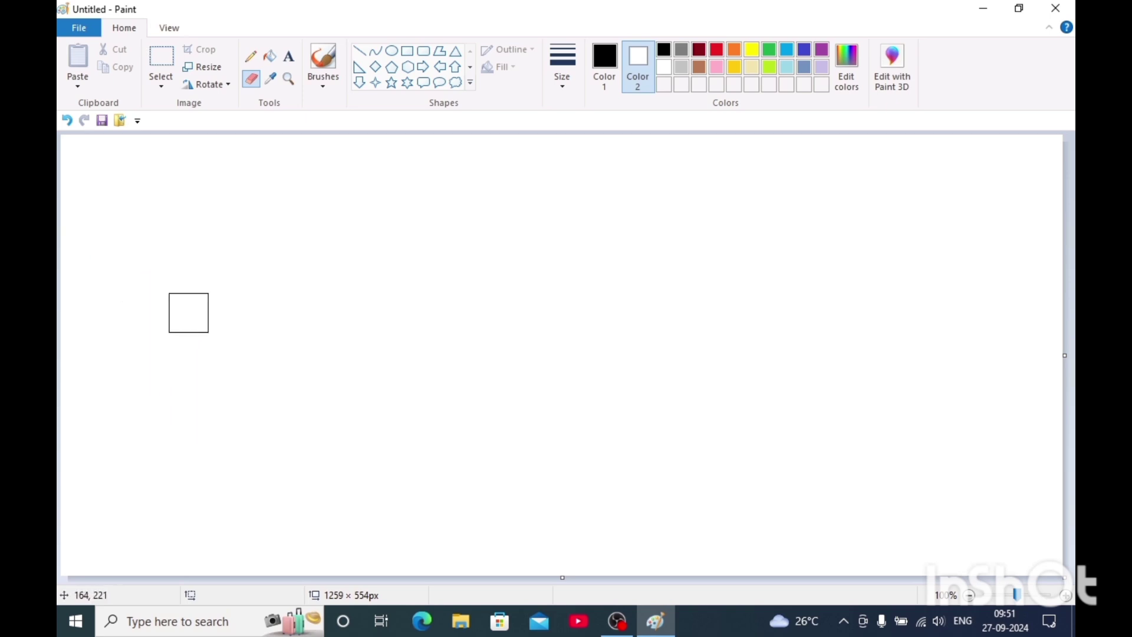
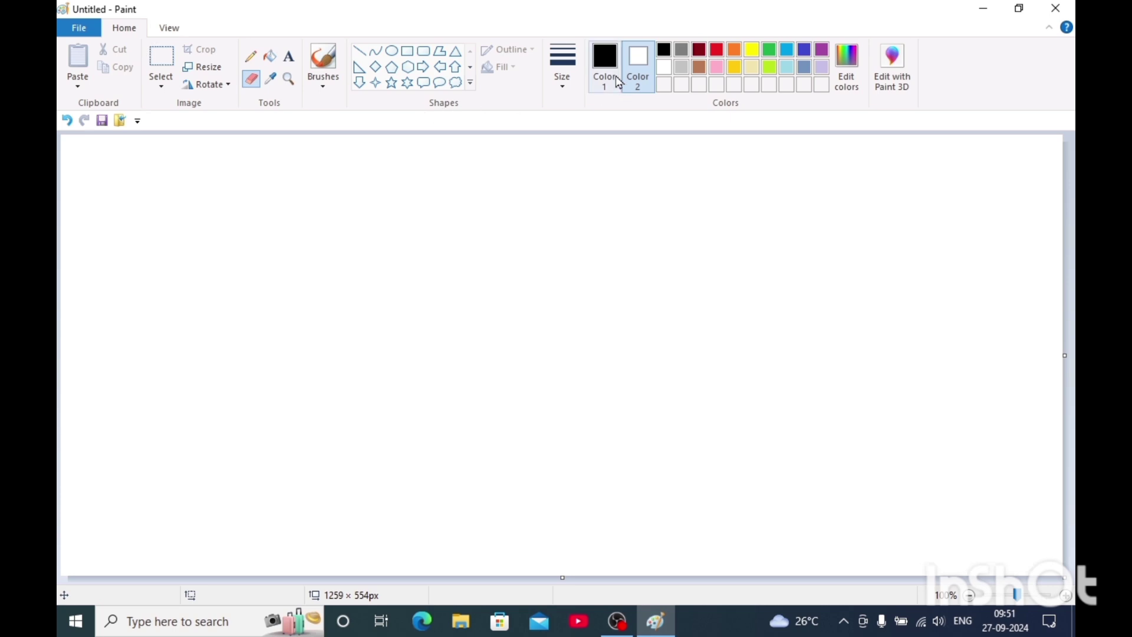
Draw four black-outlined rectangles spread over the blank canvas, the first about 230 × 205 px and the last about 250 × 193 px
{"action": "left_click", "coordinate": [596, 69]}
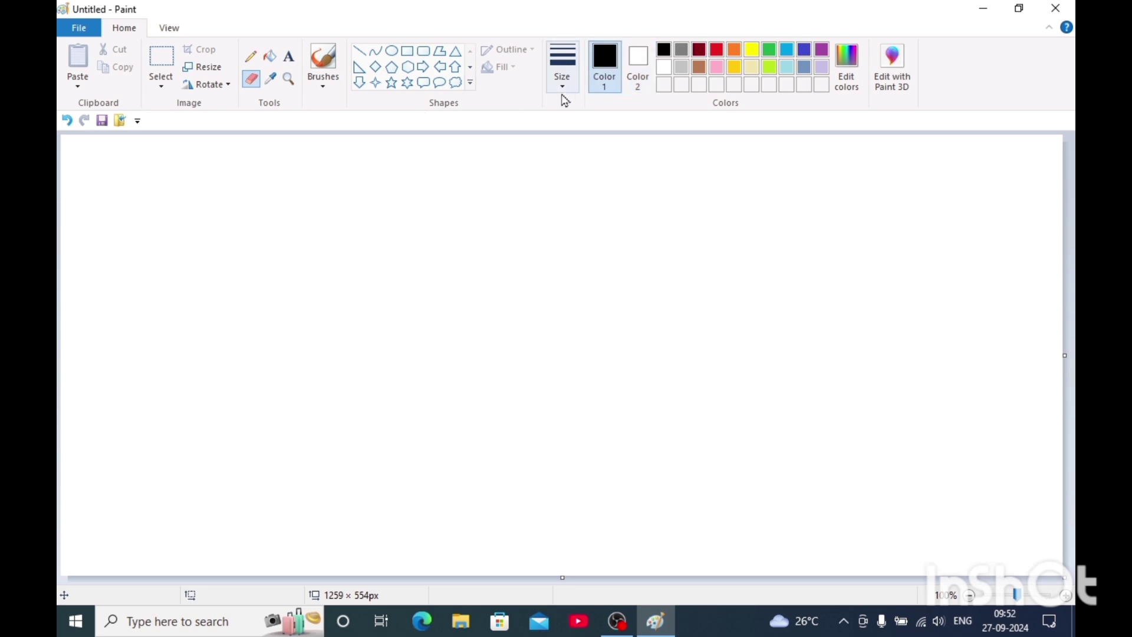
{"action": "left_click", "coordinate": [407, 51]}
{"action": "left_click_drag", "start_coordinate": [184, 170], "coordinate": [368, 333]}
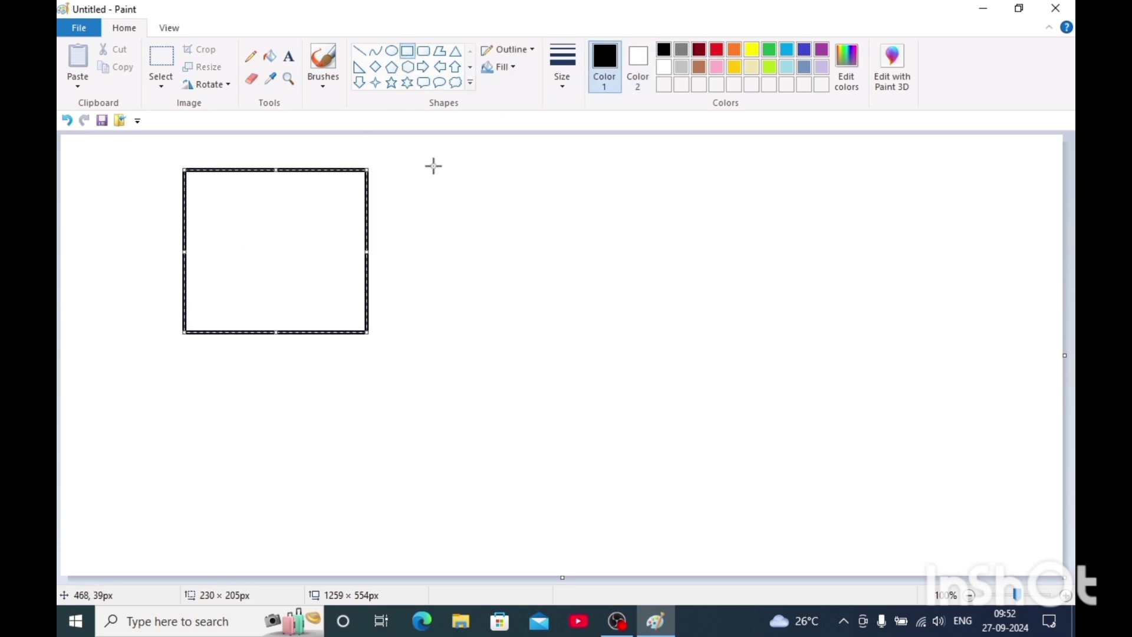
{"action": "left_click_drag", "start_coordinate": [434, 165], "coordinate": [616, 314]}
{"action": "left_click_drag", "start_coordinate": [319, 391], "coordinate": [493, 522]}
{"action": "left_click_drag", "start_coordinate": [594, 349], "coordinate": [793, 502]}
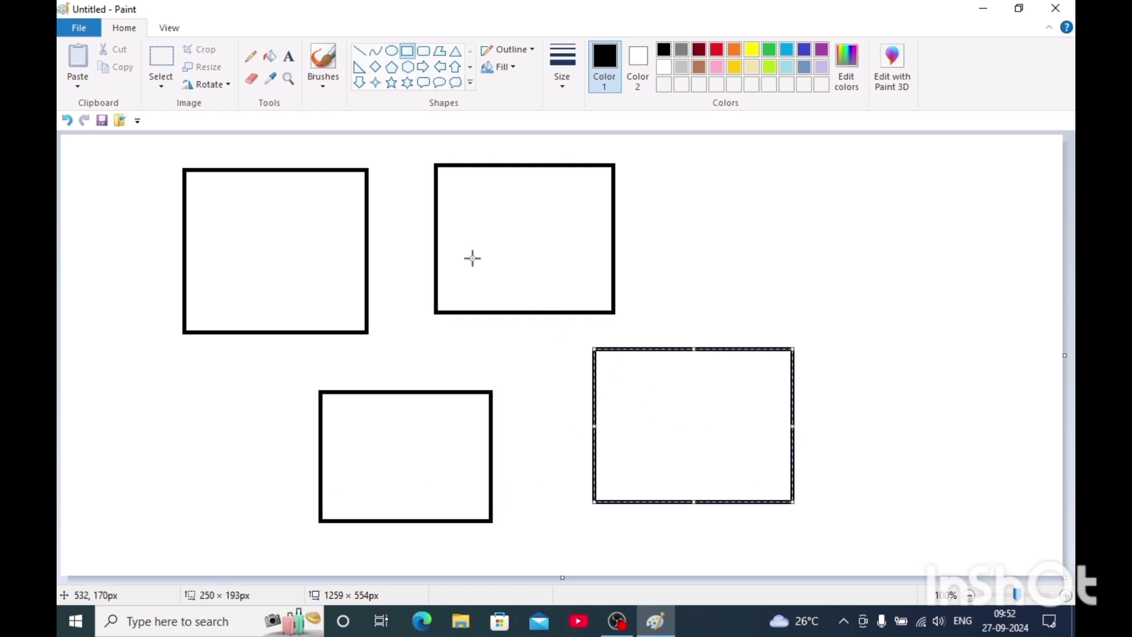
Fill the upper-left rectangle with green and the lower-left rectangle with gold
{"action": "left_click", "coordinate": [272, 62]}
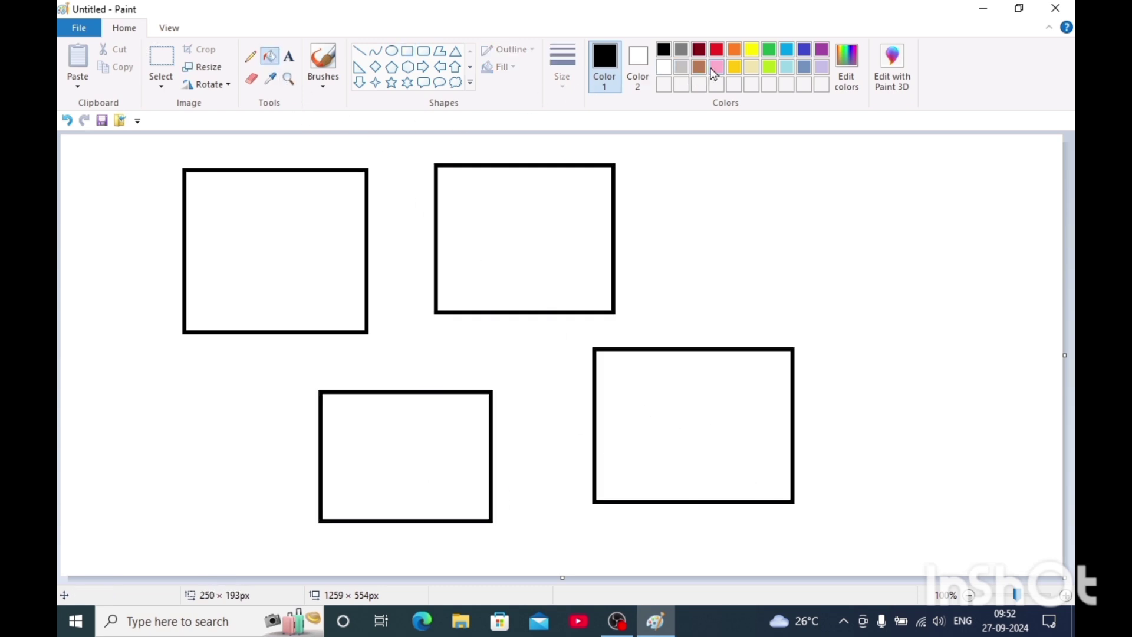
{"action": "left_click", "coordinate": [771, 53]}
{"action": "left_click", "coordinate": [302, 245]}
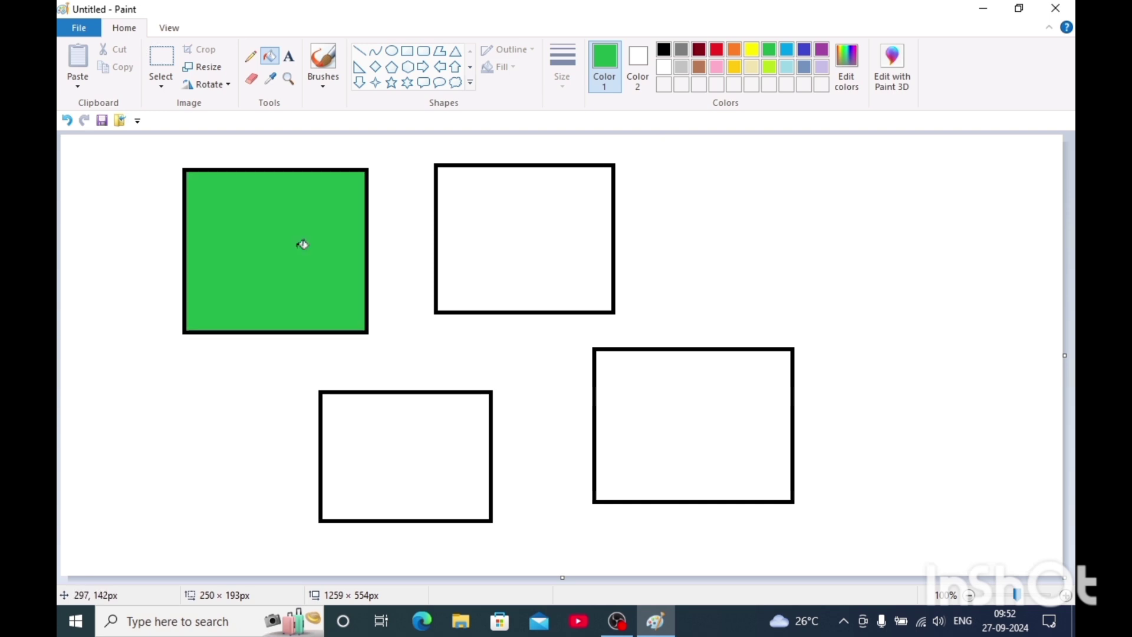
{"action": "left_click", "coordinate": [734, 67]}
{"action": "left_click", "coordinate": [449, 451]}
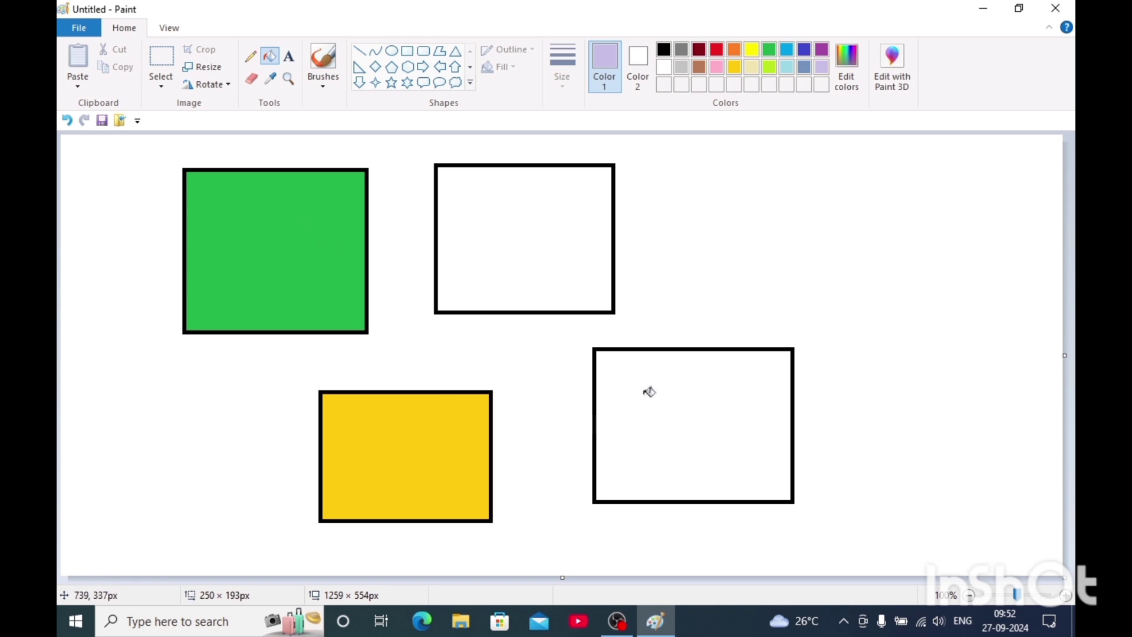
Sample the green with the Color picker and fill the upper-right rectangle with it
{"action": "left_click", "coordinate": [273, 80]}
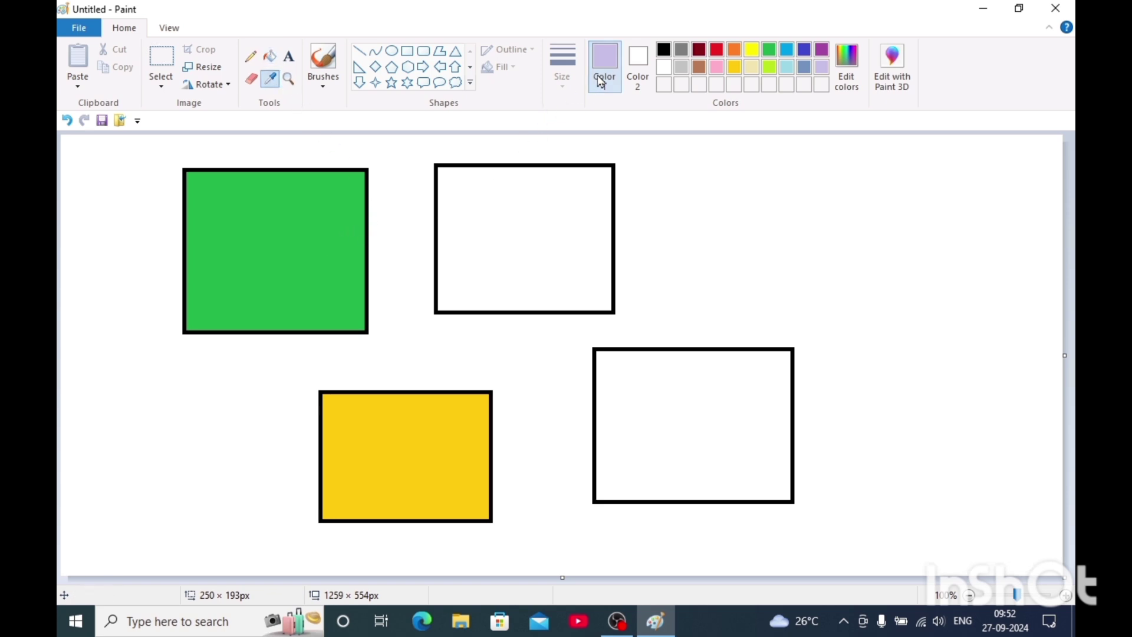
{"action": "left_click", "coordinate": [322, 256]}
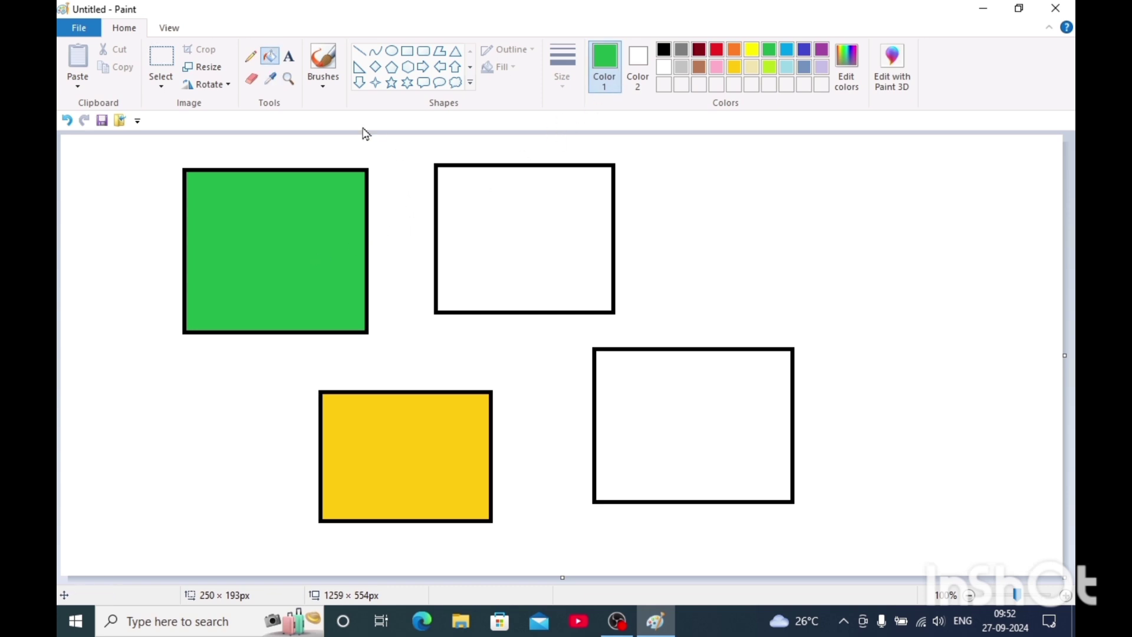
{"action": "left_click", "coordinate": [499, 206]}
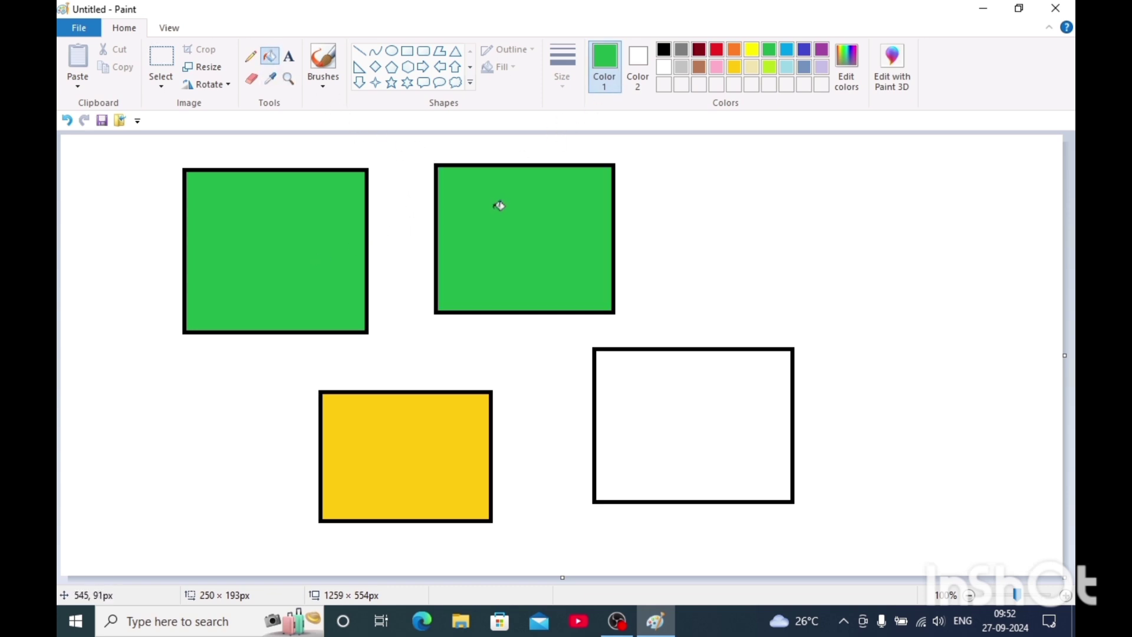
Sample the gold from the lower-left rectangle with the Color picker and fill the lower-right rectangle with it
{"action": "left_click", "coordinate": [273, 80]}
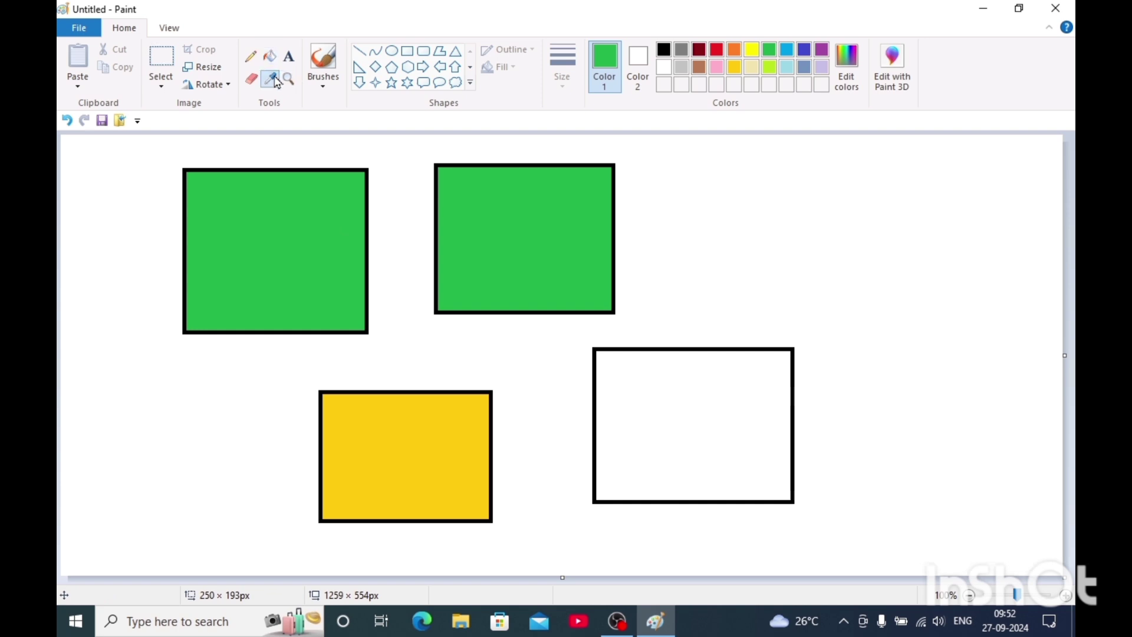
{"action": "left_click", "coordinate": [430, 444]}
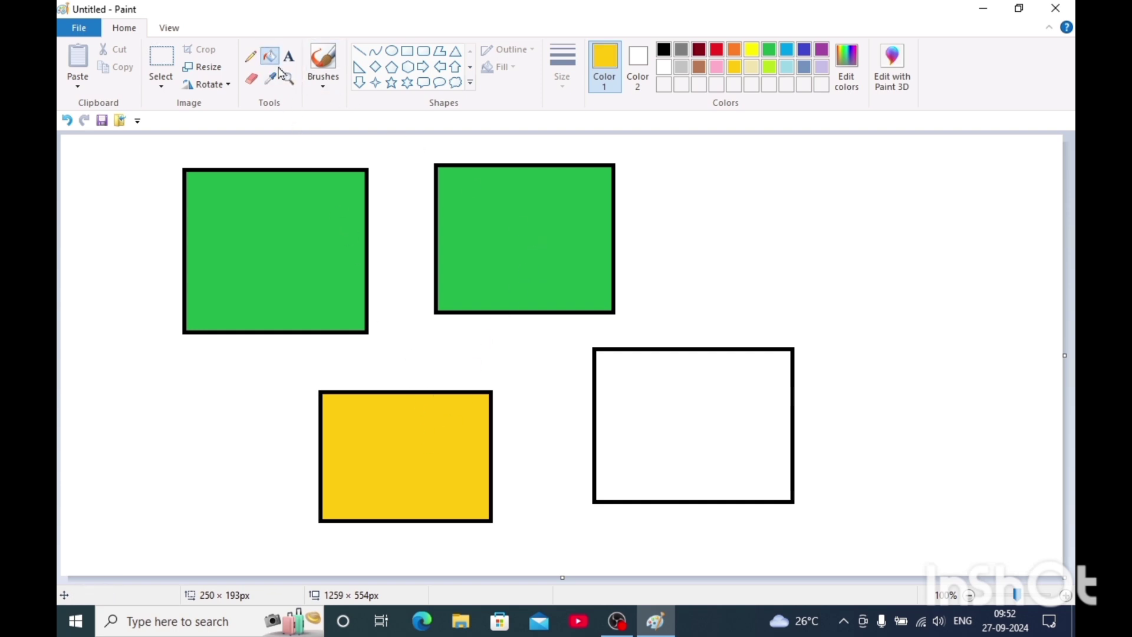
{"action": "left_click", "coordinate": [649, 409]}
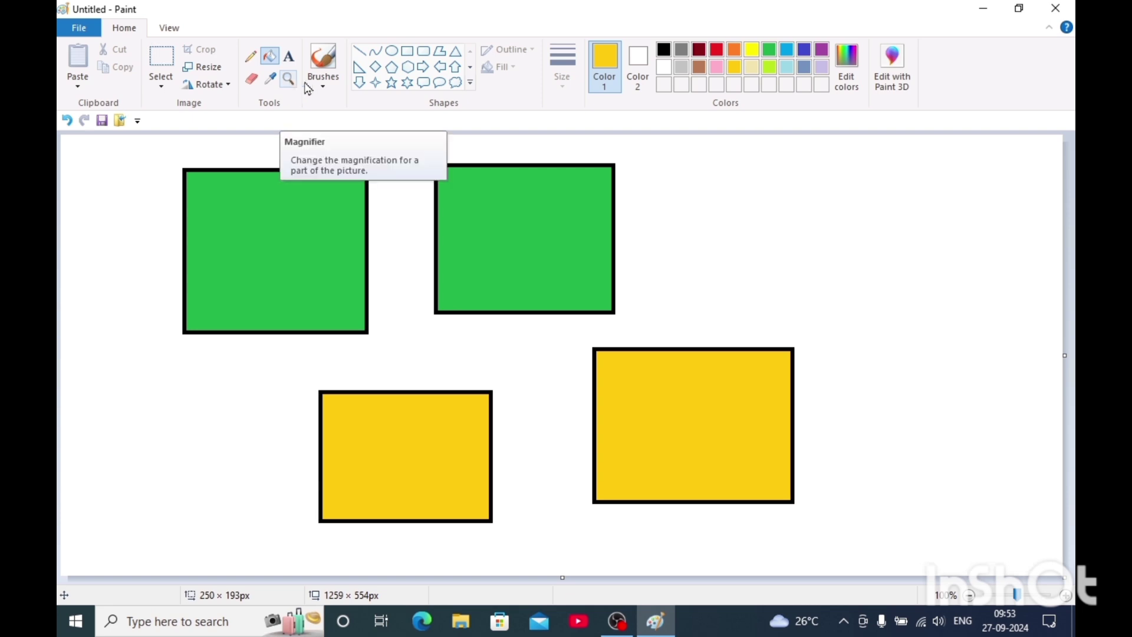
Scatter gold-outlined pentagons of varying sizes and proportions over and around the four rectangles
{"action": "left_click", "coordinate": [390, 69]}
{"action": "left_click_drag", "start_coordinate": [172, 224], "coordinate": [265, 377]}
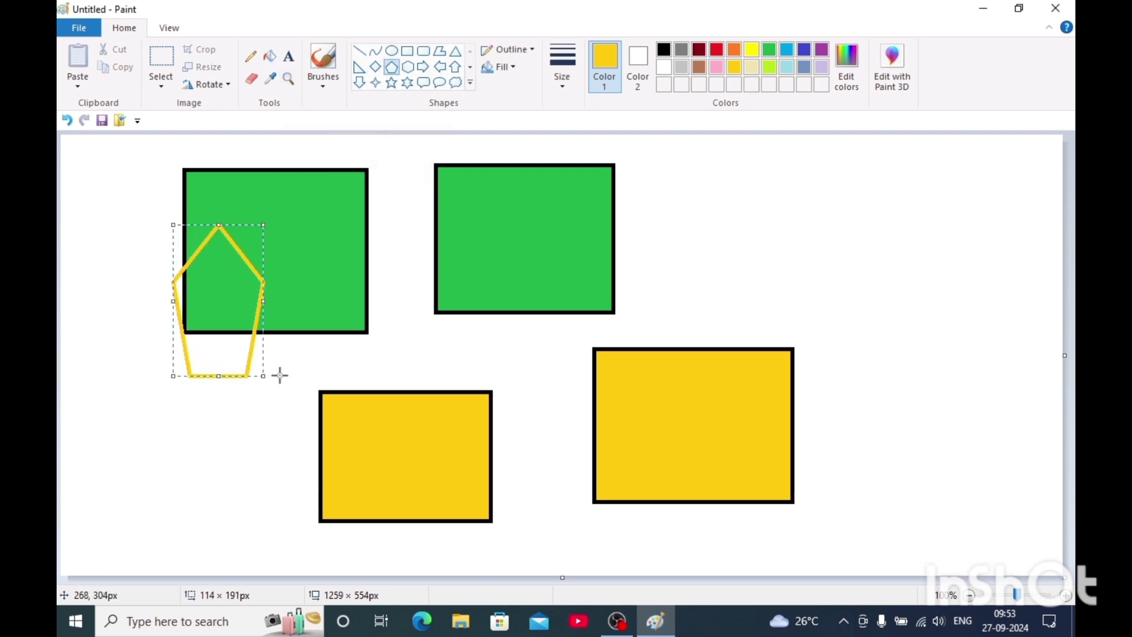
{"action": "left_click_drag", "start_coordinate": [378, 312], "coordinate": [468, 393]}
{"action": "left_click_drag", "start_coordinate": [541, 309], "coordinate": [648, 405]}
{"action": "mouse_move", "coordinate": [694, 318]}
{"action": "left_mouse_down"}
{"action": "mouse_move", "coordinate": [767, 404]}
{"action": "mouse_move", "coordinate": [790, 407]}
{"action": "left_mouse_up"}
{"action": "left_click_drag", "start_coordinate": [804, 339], "coordinate": [854, 456]}
{"action": "left_click_drag", "start_coordinate": [538, 432], "coordinate": [620, 529]}
{"action": "left_click_drag", "start_coordinate": [430, 481], "coordinate": [513, 545]}
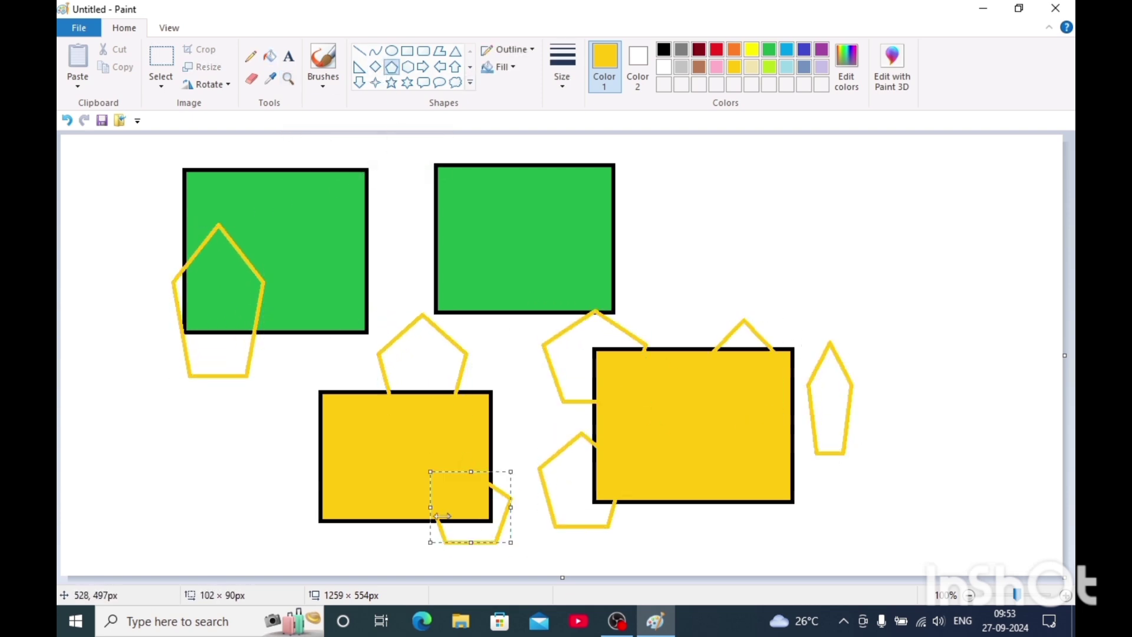
{"action": "left_click_drag", "start_coordinate": [271, 496], "coordinate": [398, 535]}
{"action": "left_click_drag", "start_coordinate": [233, 493], "coordinate": [323, 507]}
{"action": "left_click_drag", "start_coordinate": [196, 448], "coordinate": [281, 467]}
{"action": "left_click_drag", "start_coordinate": [208, 409], "coordinate": [323, 433]}
{"action": "left_click_drag", "start_coordinate": [316, 344], "coordinate": [398, 373]}
{"action": "left_click_drag", "start_coordinate": [411, 264], "coordinate": [494, 294]}
{"action": "left_click_drag", "start_coordinate": [534, 218], "coordinate": [688, 258]}
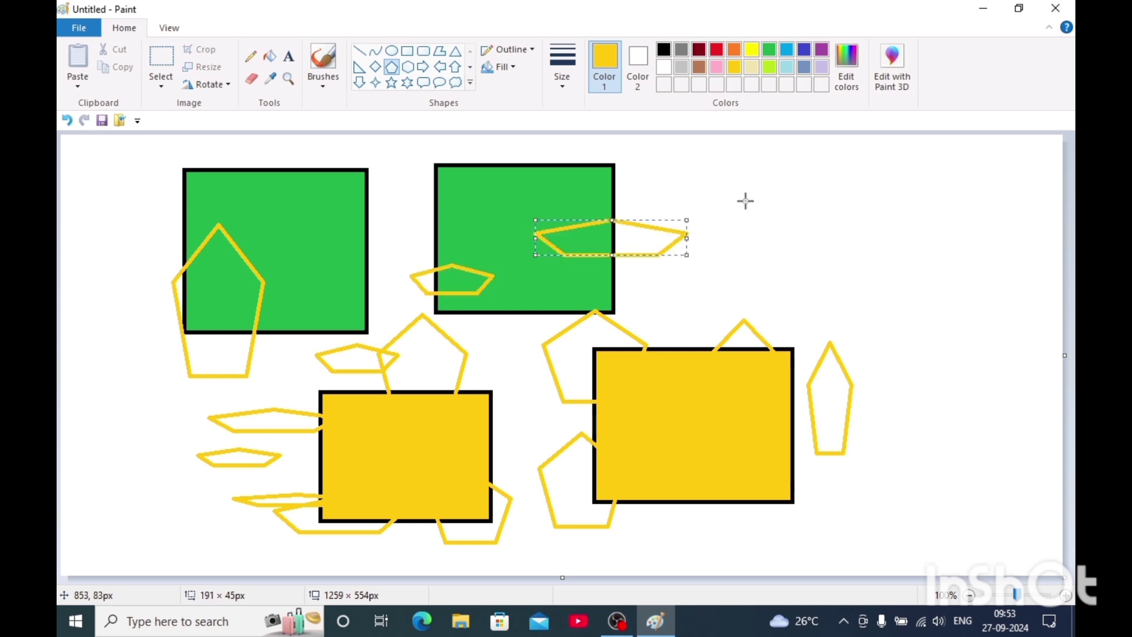
{"action": "left_click_drag", "start_coordinate": [753, 208], "coordinate": [817, 247]}
{"action": "left_click_drag", "start_coordinate": [848, 252], "coordinate": [921, 315]}
{"action": "left_click_drag", "start_coordinate": [919, 341], "coordinate": [934, 424]}
{"action": "left_click_drag", "start_coordinate": [818, 465], "coordinate": [911, 555]}
{"action": "left_click_drag", "start_coordinate": [506, 522], "coordinate": [633, 550]}
{"action": "left_click", "coordinate": [211, 479]}
{"action": "left_click_drag", "start_coordinate": [187, 377], "coordinate": [195, 423]}
{"action": "left_click_drag", "start_coordinate": [143, 339], "coordinate": [149, 486]}
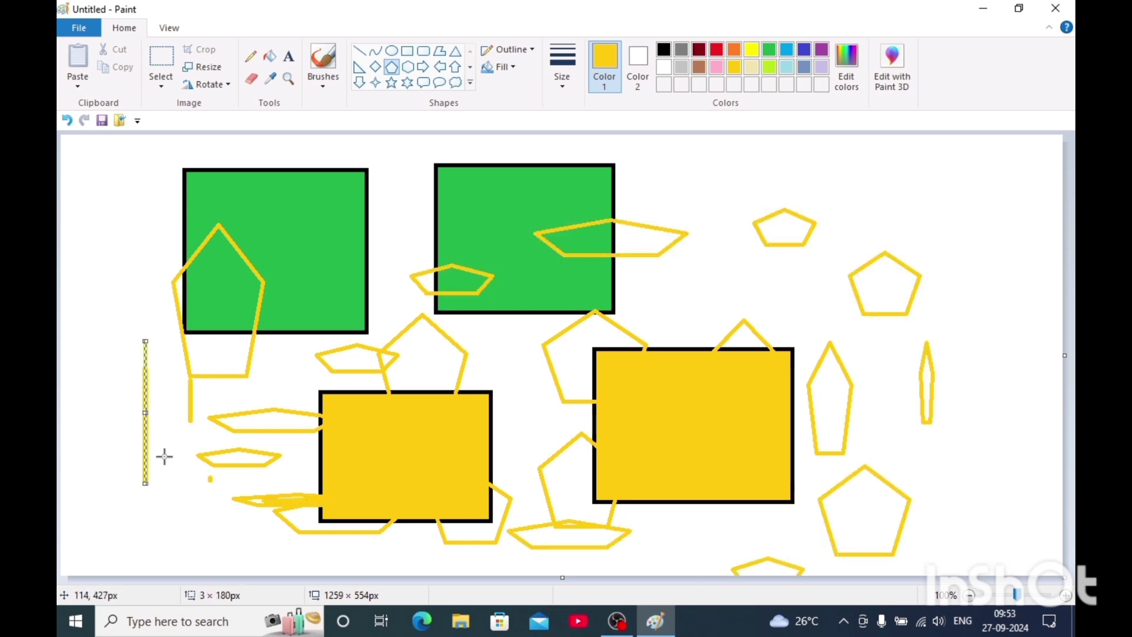
{"action": "left_click_drag", "start_coordinate": [173, 447], "coordinate": [339, 538]}
{"action": "left_click", "coordinate": [696, 161]}
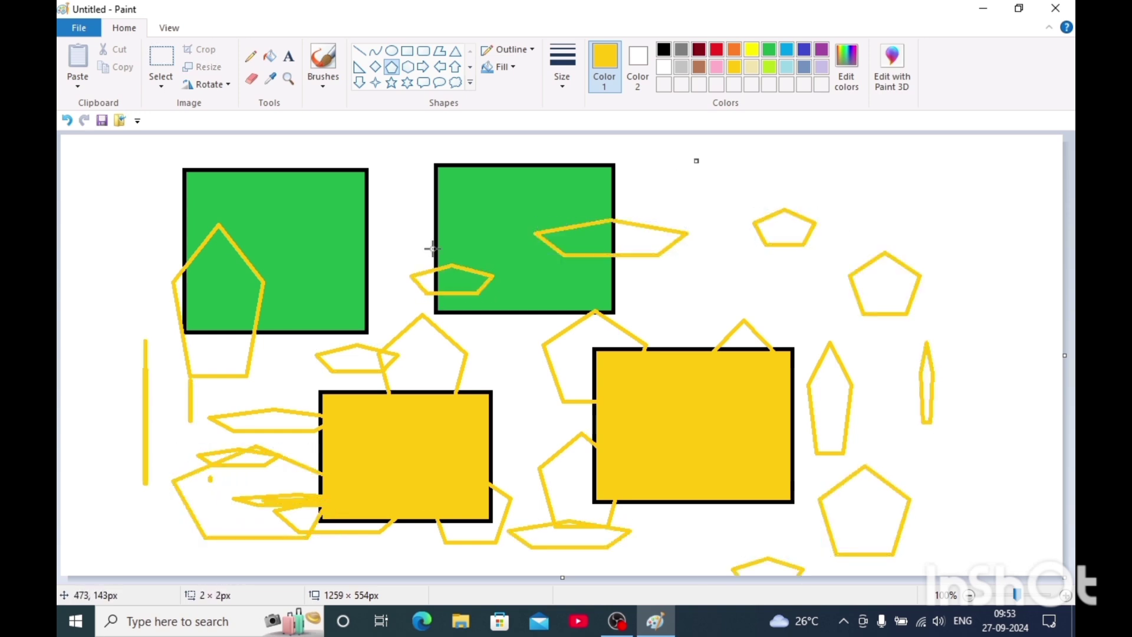
Magnify the area around the smaller gold rectangle with the Magnifier in successive stages, past 600%
{"action": "left_click", "coordinate": [292, 84]}
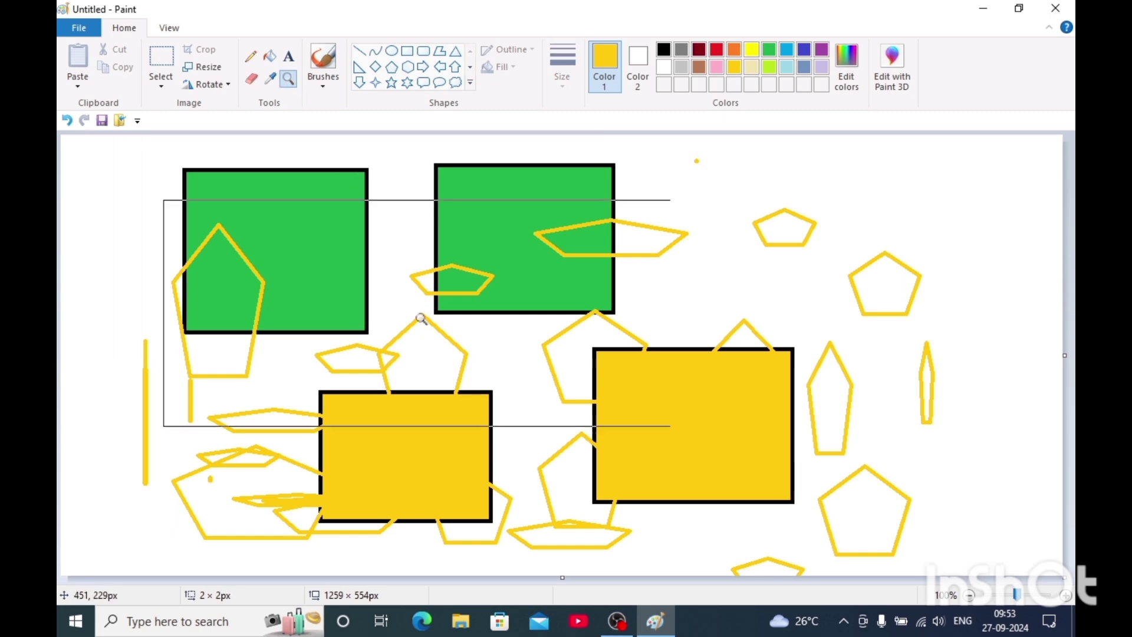
{"action": "left_click", "coordinate": [426, 335]}
{"action": "right_click", "coordinate": [439, 341]}
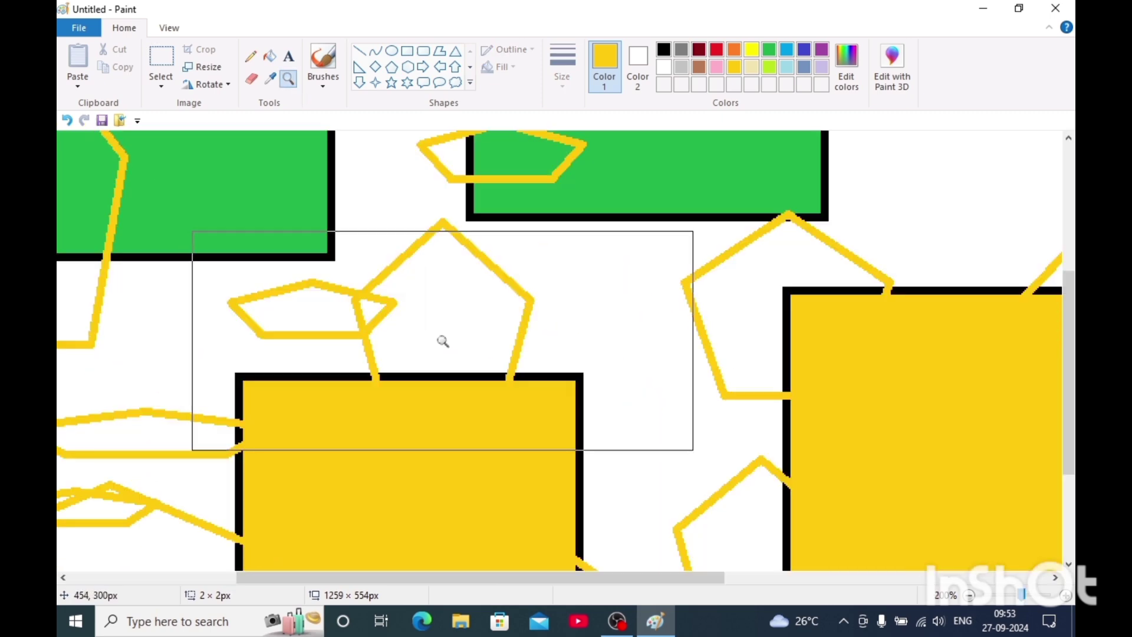
{"action": "left_click", "coordinate": [445, 336]}
{"action": "left_click", "coordinate": [450, 336]}
{"action": "left_click", "coordinate": [451, 337]}
{"action": "left_click", "coordinate": [452, 337]}
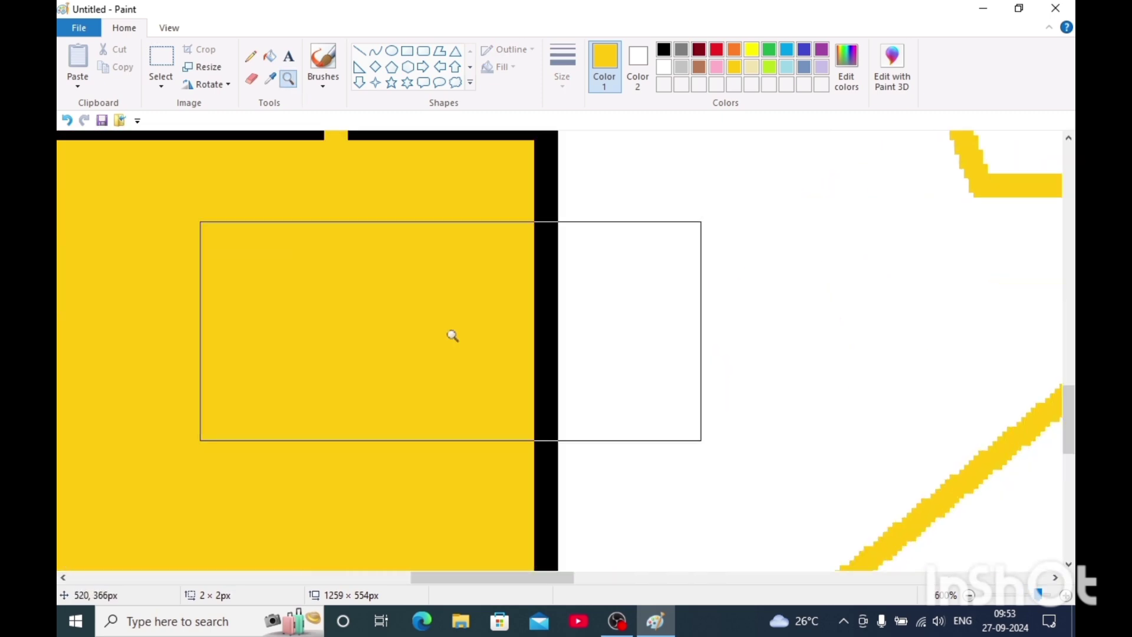
{"action": "left_click", "coordinate": [450, 334]}
{"action": "left_click", "coordinate": [452, 335]}
Zoom out with the Magnifier in successive stages down to 50%
{"action": "right_click", "coordinate": [451, 335]}
{"action": "right_click", "coordinate": [448, 332]}
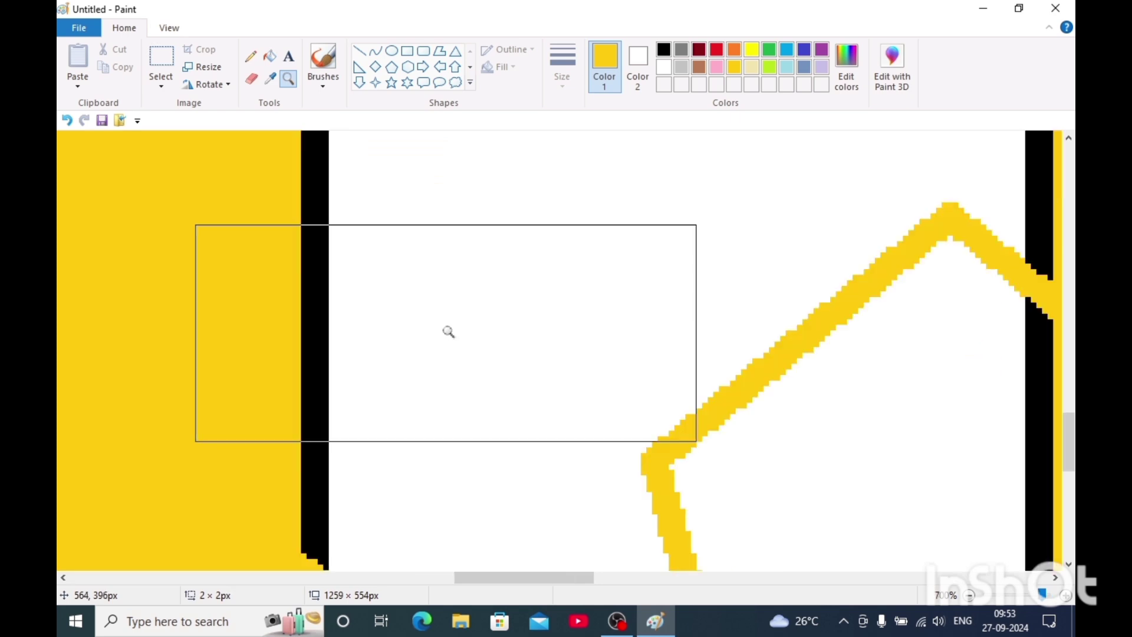
{"action": "right_click", "coordinate": [444, 331]}
{"action": "right_click", "coordinate": [441, 332]}
{"action": "right_click", "coordinate": [440, 334]}
{"action": "right_click", "coordinate": [438, 334]}
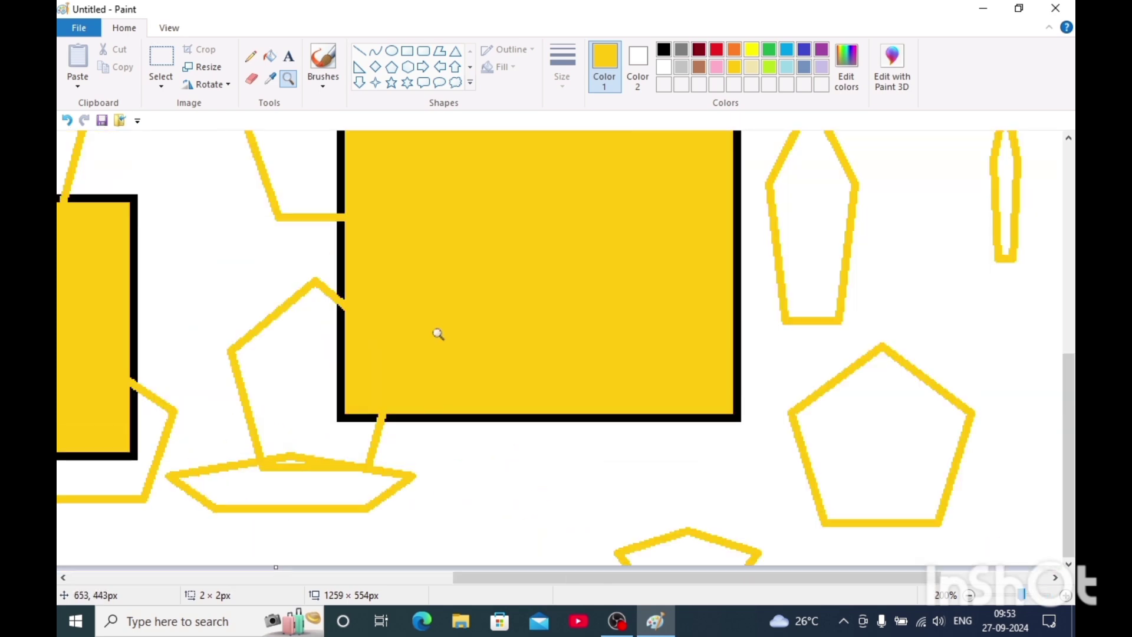
{"action": "right_click", "coordinate": [437, 334]}
{"action": "right_click", "coordinate": [435, 336]}
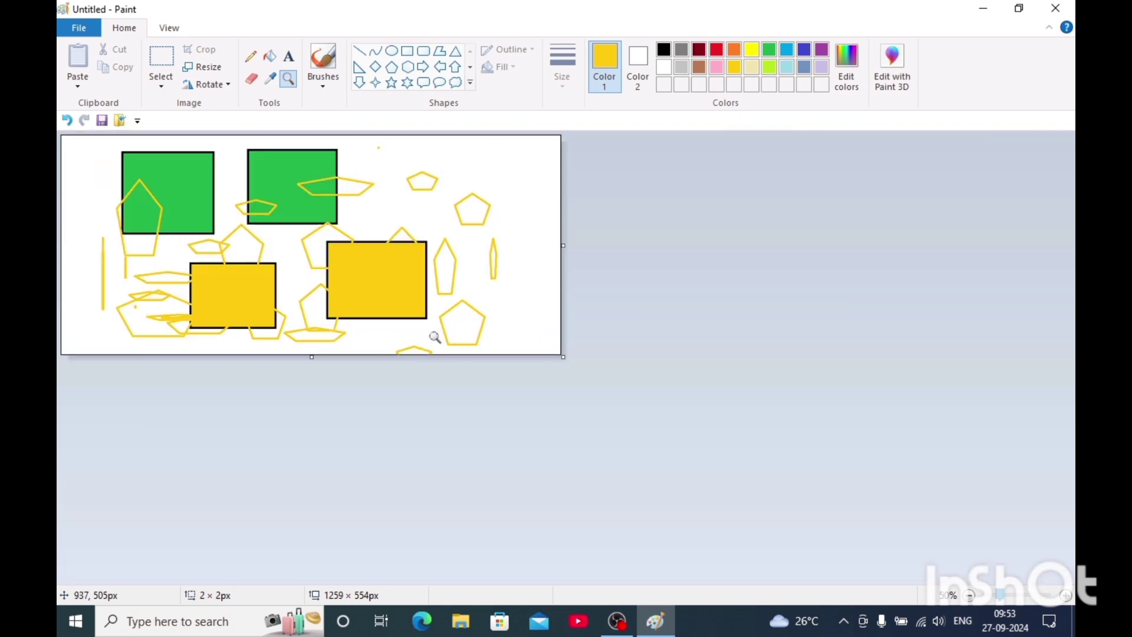
Magnify the drawing to 200% twice, restoring the view to 100% after each time
{"action": "left_click", "coordinate": [434, 334]}
{"action": "left_click", "coordinate": [412, 303]}
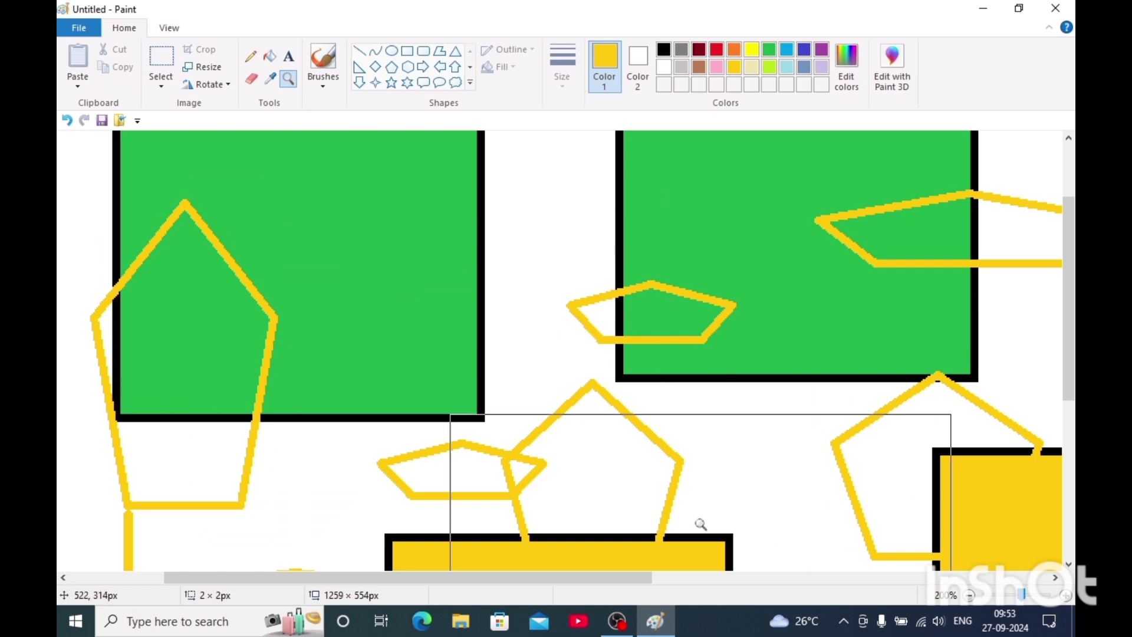
{"action": "left_click", "coordinate": [968, 596]}
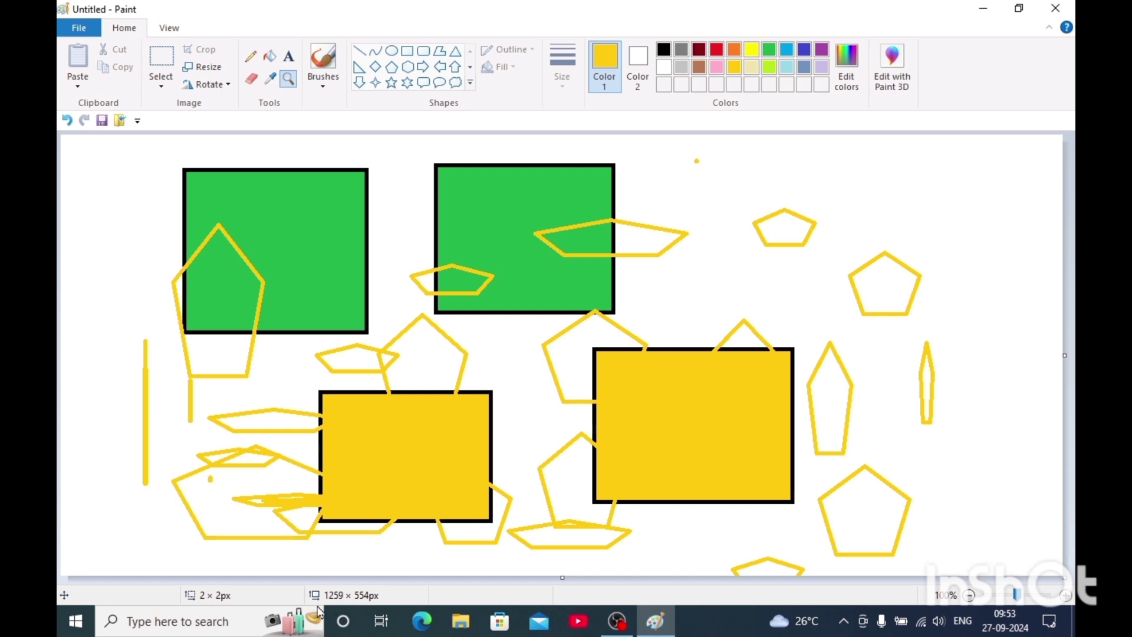
{"action": "left_click", "coordinate": [369, 378]}
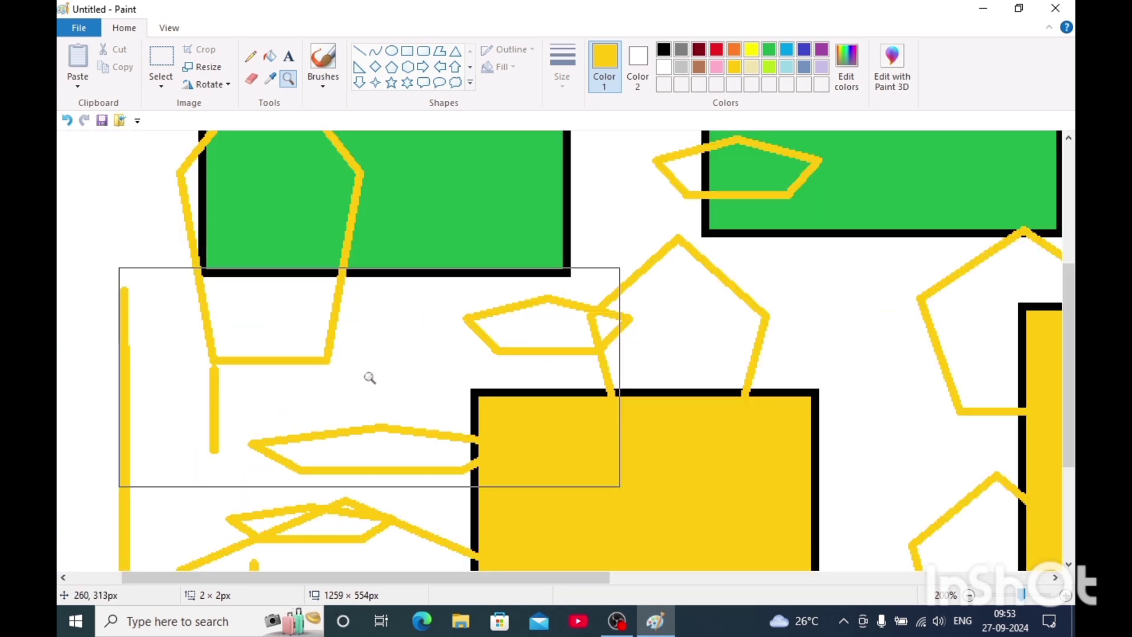
{"action": "left_click", "coordinate": [970, 596]}
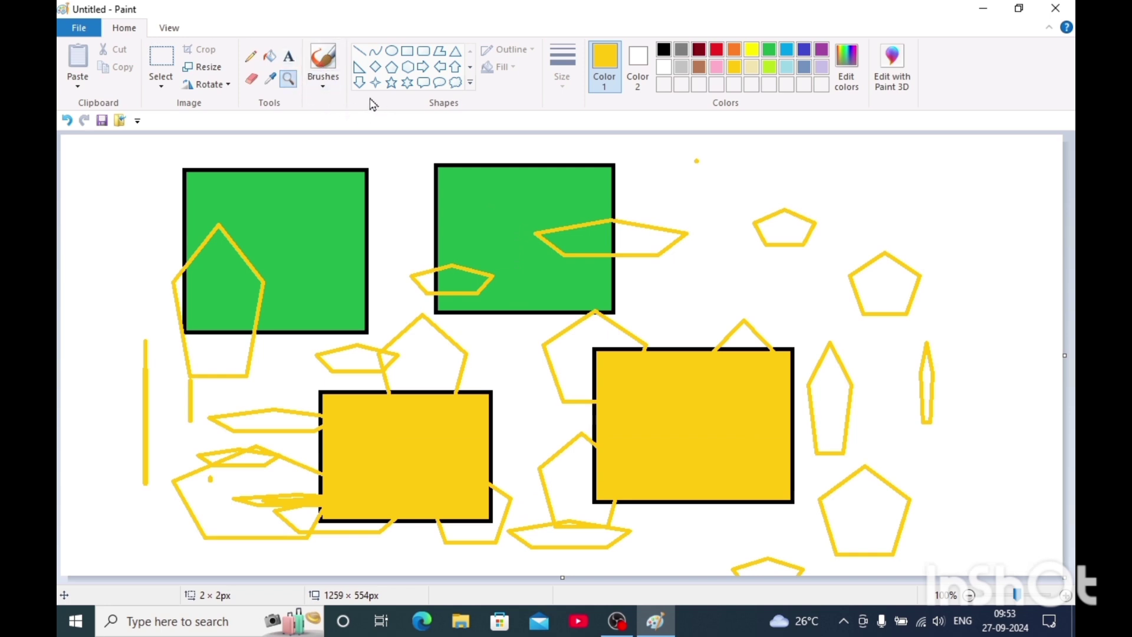
Delete the whole drawing to leave a blank canvas
{"action": "left_click", "coordinate": [251, 56]}
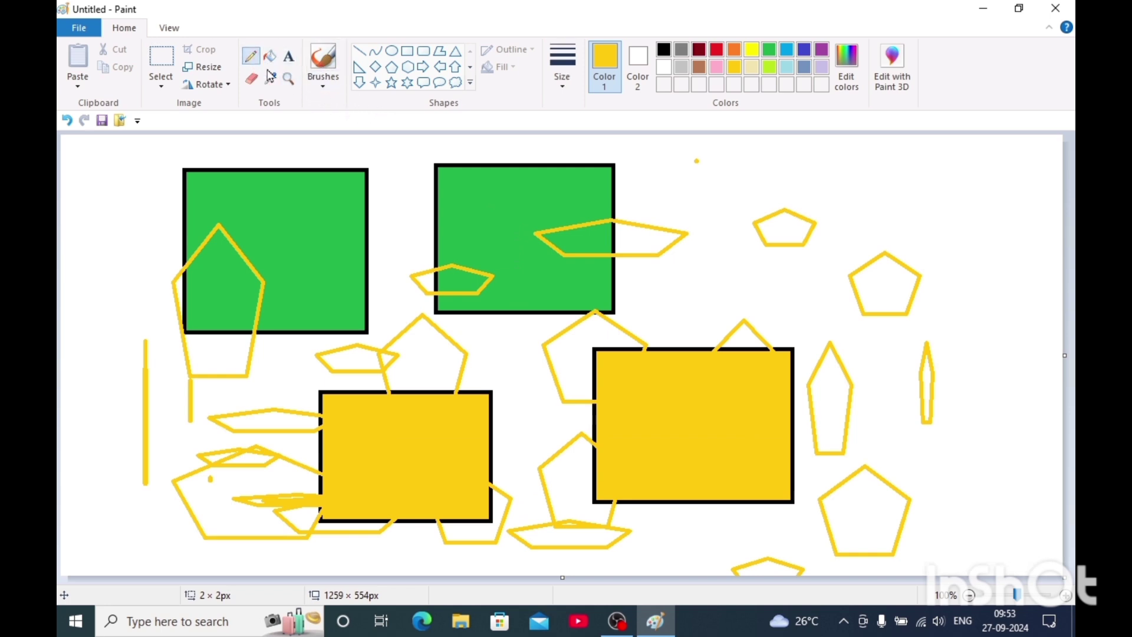
{"action": "left_click", "coordinate": [319, 89]}
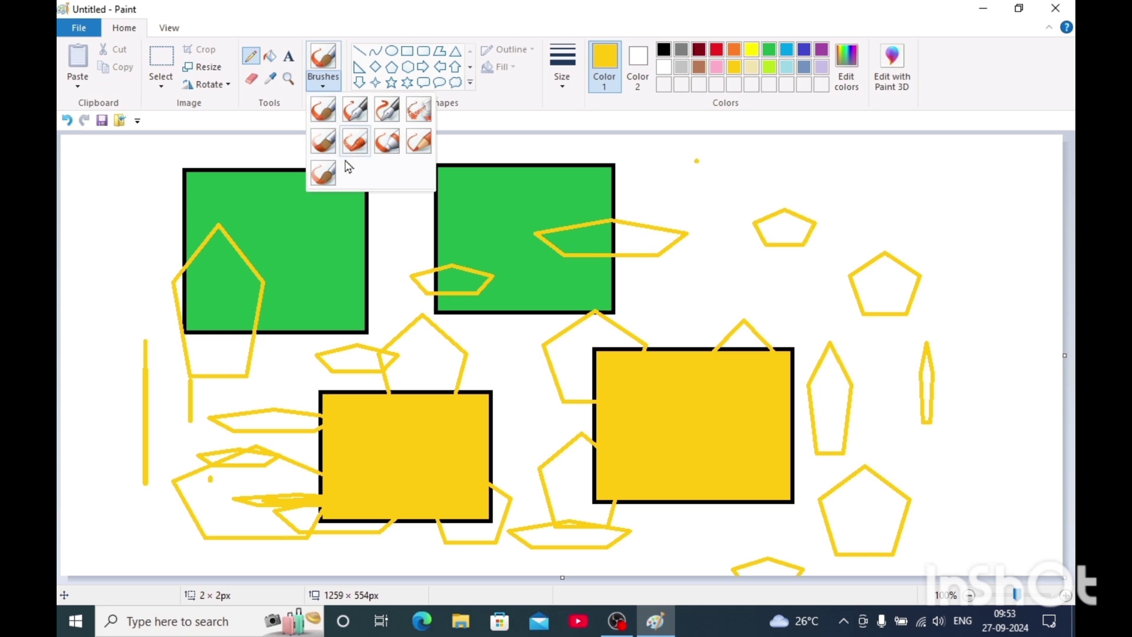
{"action": "key", "text": "ctrl+a"}
{"action": "key", "text": "Delete"}
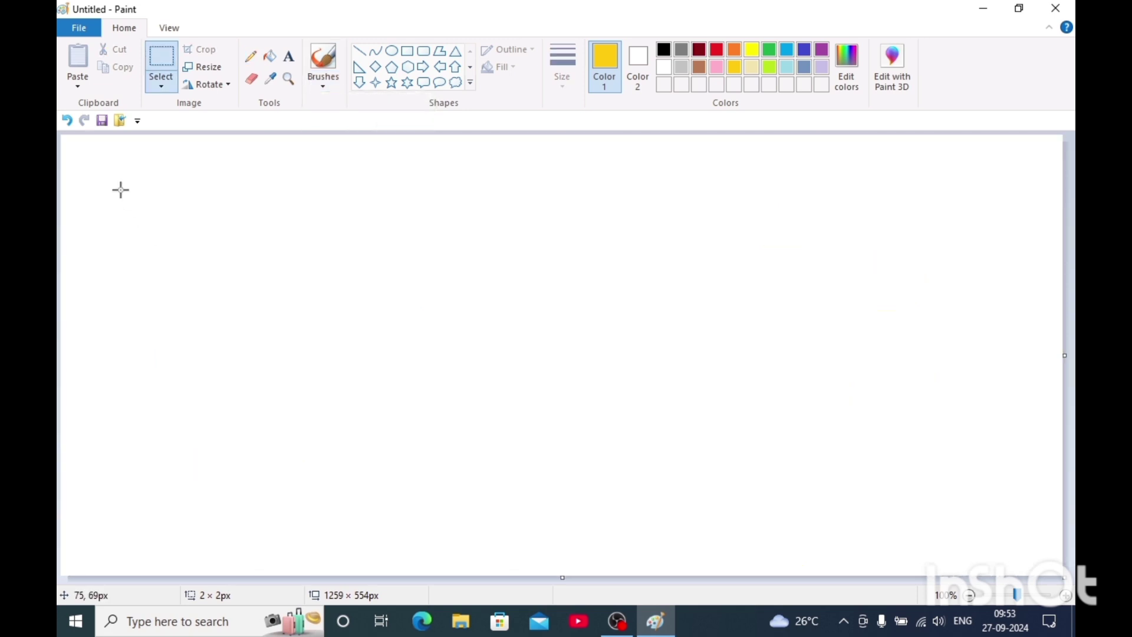
Draw a thin gold freehand line with loops using the basic Brush, and clear the canvas
{"action": "left_click", "coordinate": [319, 87]}
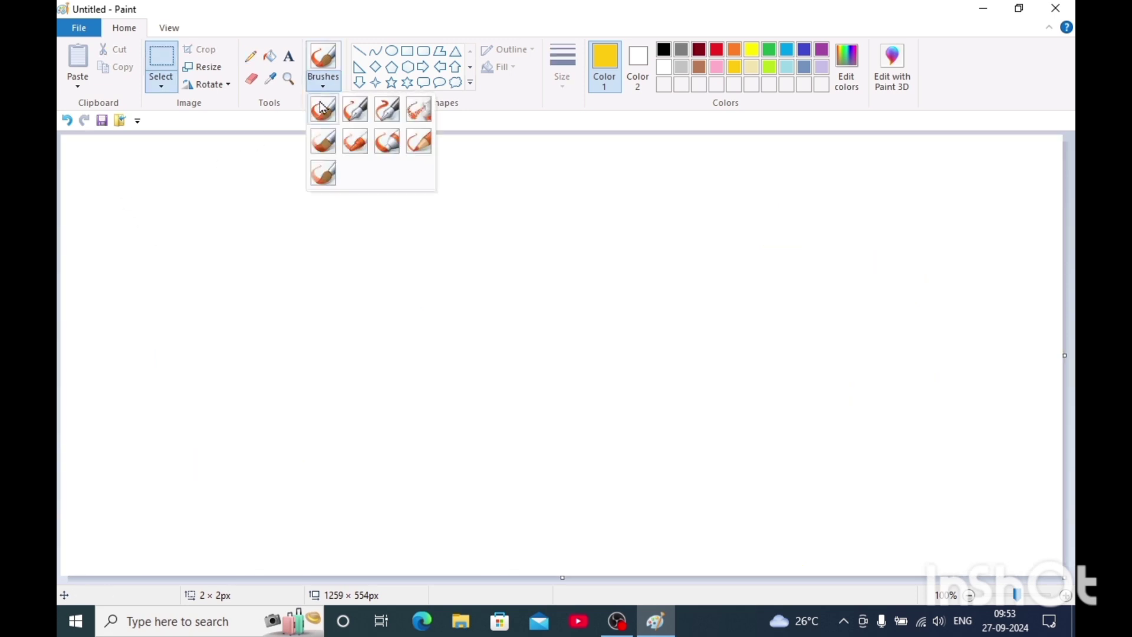
{"action": "left_click", "coordinate": [324, 110]}
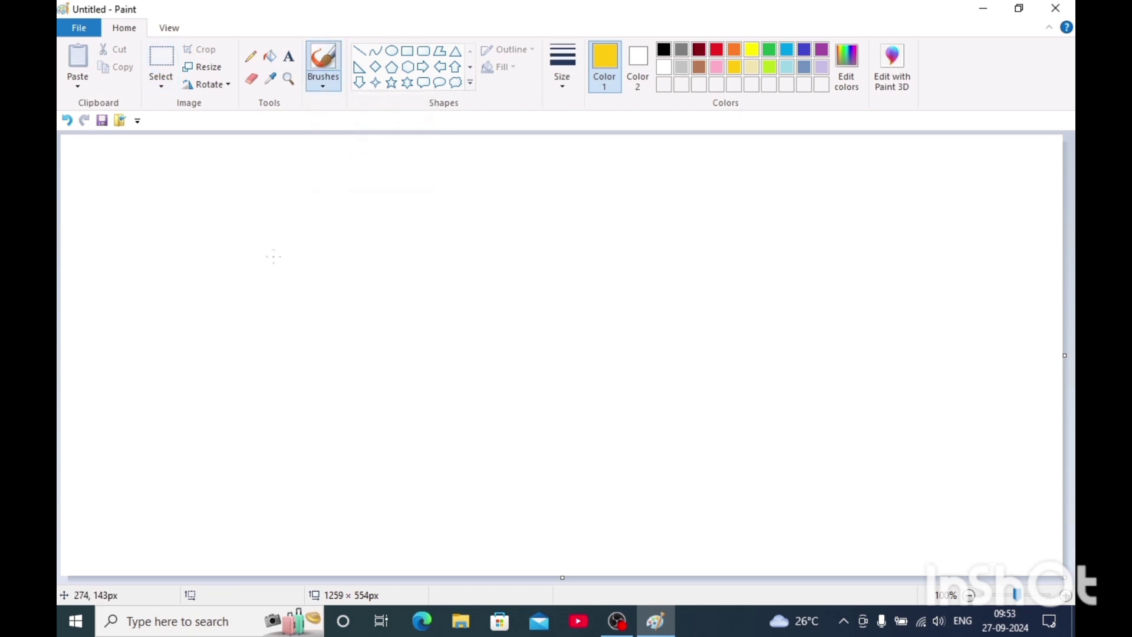
{"action": "mouse_move", "coordinate": [150, 209]}
{"action": "left_mouse_down"}
{"action": "mouse_move", "coordinate": [571, 223]}
{"action": "mouse_move", "coordinate": [405, 218]}
{"action": "mouse_move", "coordinate": [220, 389]}
{"action": "mouse_move", "coordinate": [501, 262]}
{"action": "mouse_move", "coordinate": [499, 419]}
{"action": "mouse_move", "coordinate": [496, 348]}
{"action": "mouse_move", "coordinate": [589, 406]}
{"action": "left_mouse_up"}
{"action": "key", "text": "ctrl+a"}
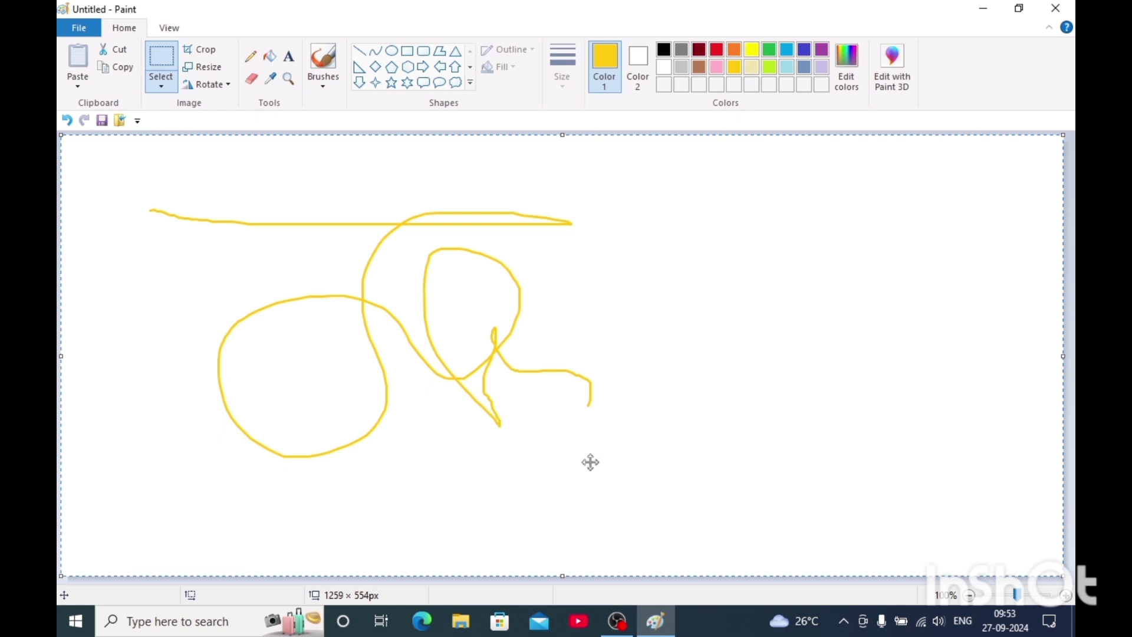
{"action": "key", "text": "Delete"}
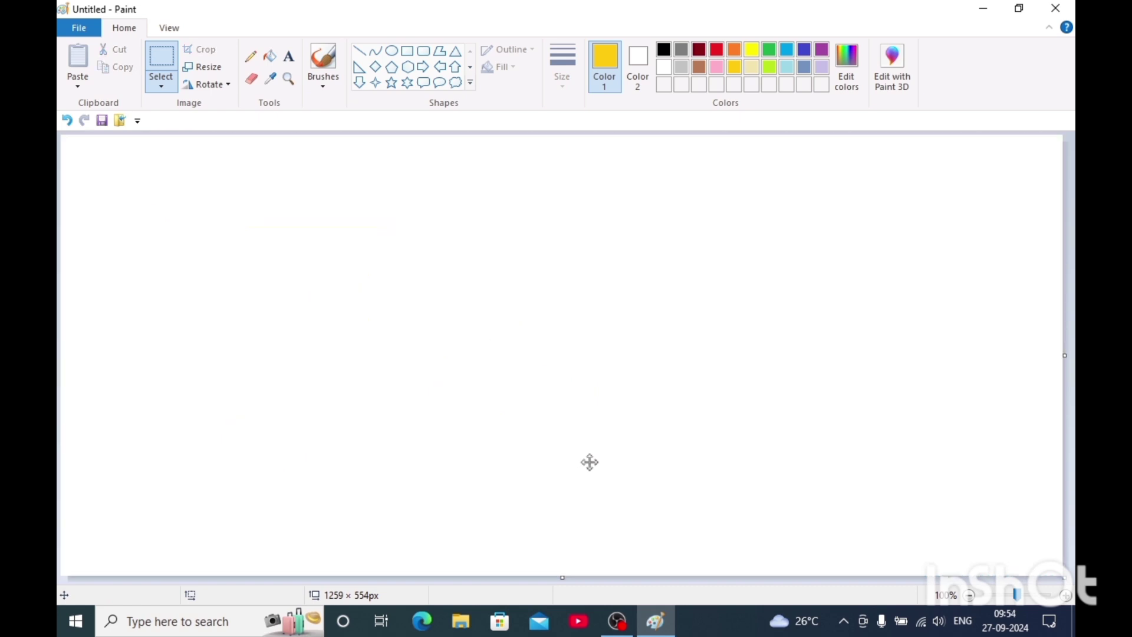
Draw a thick, winding gold stroke across the canvas with the basic Brush, and undo it
{"action": "left_click", "coordinate": [334, 88]}
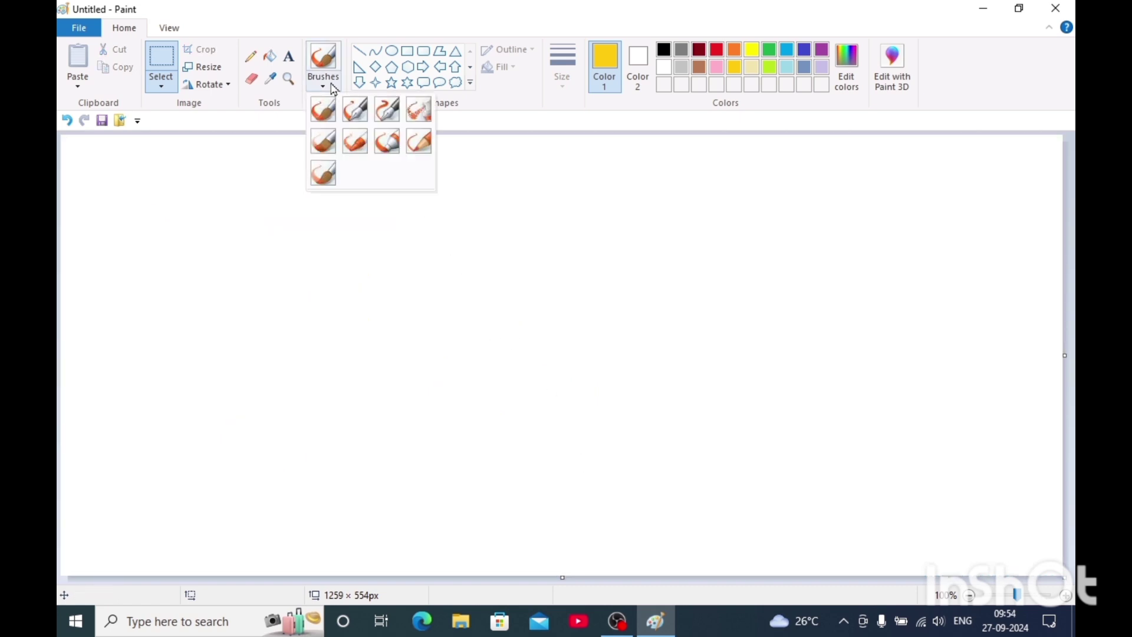
{"action": "left_click", "coordinate": [323, 109]}
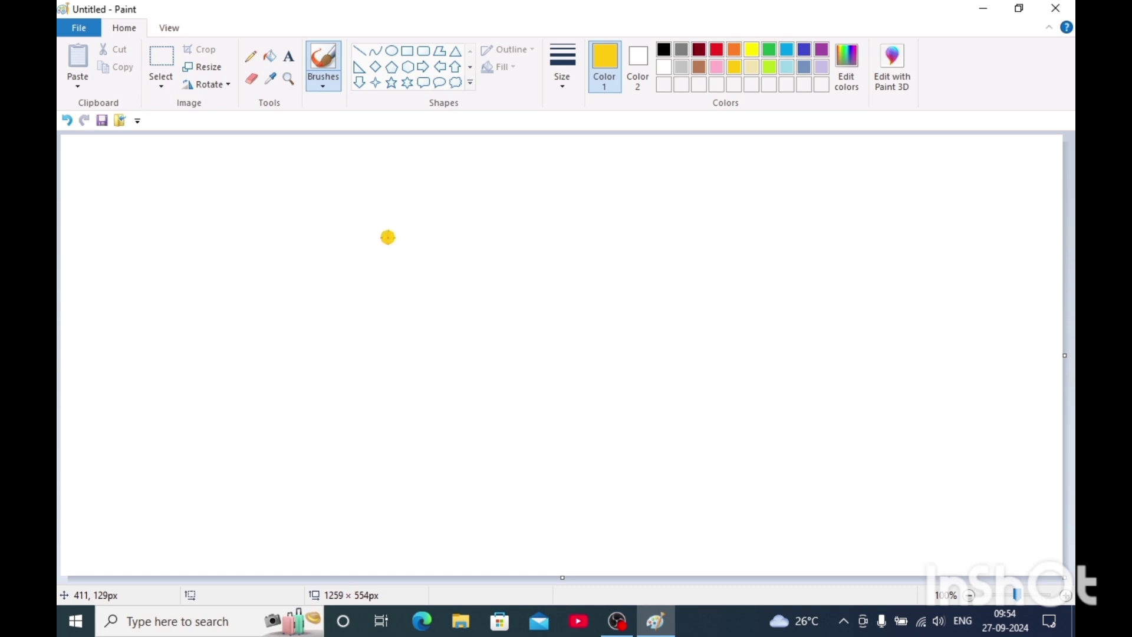
{"action": "mouse_move", "coordinate": [161, 240]}
{"action": "left_mouse_down"}
{"action": "mouse_move", "coordinate": [316, 354]}
{"action": "mouse_move", "coordinate": [369, 417]}
{"action": "mouse_move", "coordinate": [395, 267]}
{"action": "mouse_move", "coordinate": [388, 258]}
{"action": "mouse_move", "coordinate": [236, 412]}
{"action": "mouse_move", "coordinate": [388, 374]}
{"action": "mouse_move", "coordinate": [444, 382]}
{"action": "mouse_move", "coordinate": [444, 313]}
{"action": "mouse_move", "coordinate": [505, 269]}
{"action": "mouse_move", "coordinate": [486, 387]}
{"action": "mouse_move", "coordinate": [575, 376]}
{"action": "mouse_move", "coordinate": [574, 335]}
{"action": "mouse_move", "coordinate": [597, 481]}
{"action": "mouse_move", "coordinate": [673, 465]}
{"action": "mouse_move", "coordinate": [676, 378]}
{"action": "mouse_move", "coordinate": [644, 259]}
{"action": "mouse_move", "coordinate": [550, 273]}
{"action": "mouse_move", "coordinate": [508, 228]}
{"action": "mouse_move", "coordinate": [457, 244]}
{"action": "mouse_move", "coordinate": [399, 224]}
{"action": "mouse_move", "coordinate": [261, 272]}
{"action": "mouse_move", "coordinate": [212, 226]}
{"action": "mouse_move", "coordinate": [165, 240]}
{"action": "left_mouse_up"}
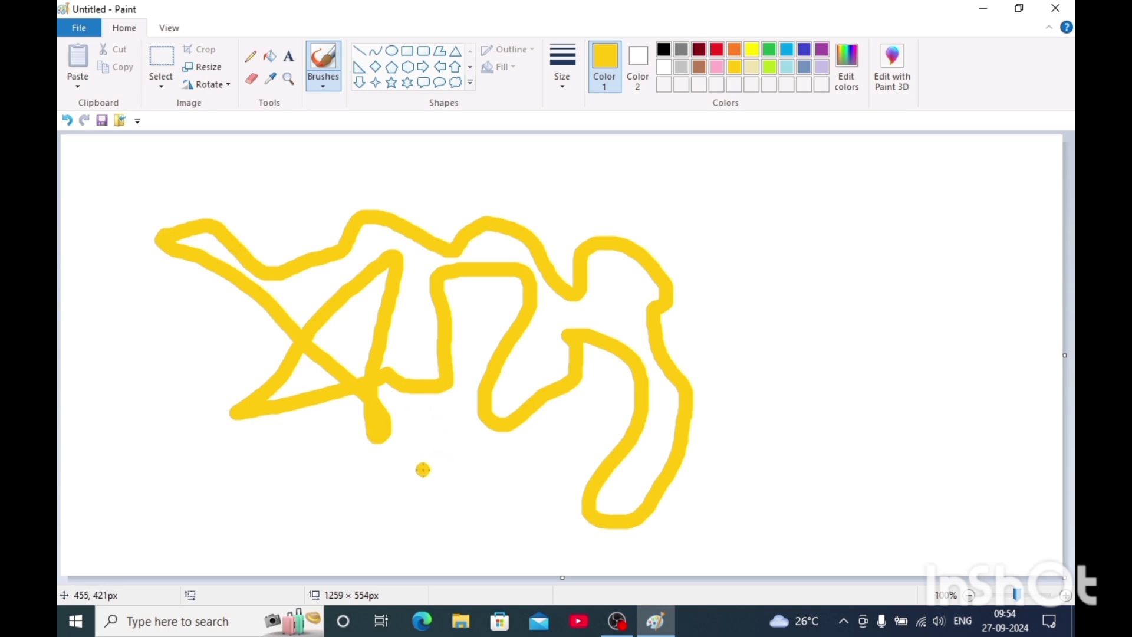
{"action": "left_click", "coordinate": [67, 120]}
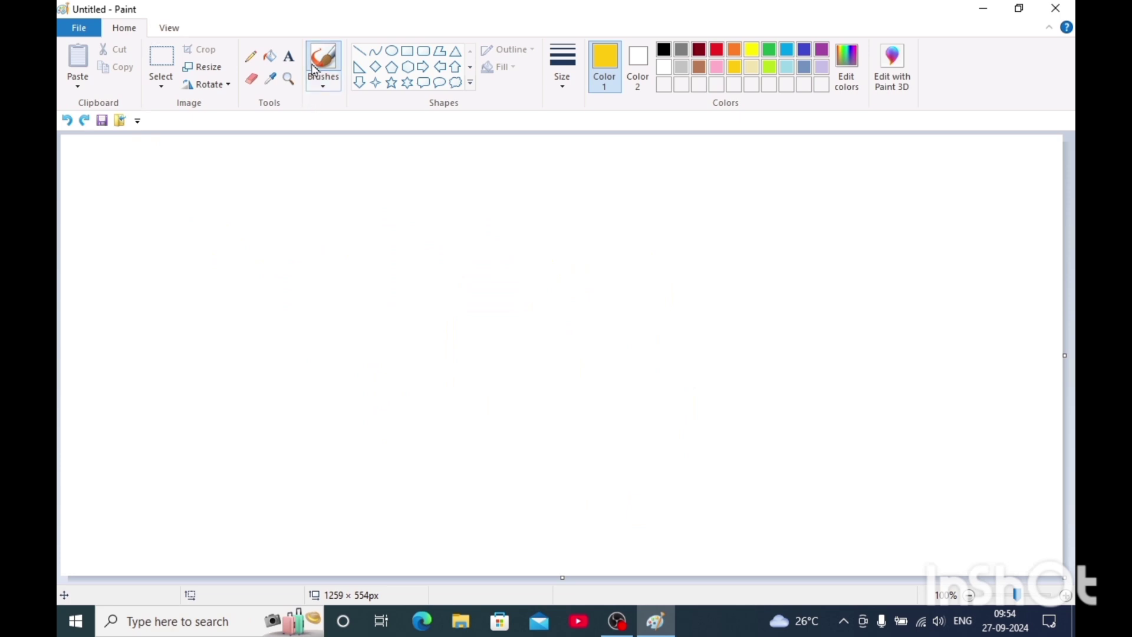
Draw a looping gold stroke with Calligraphy brush 1, and undo it
{"action": "left_click", "coordinate": [336, 88]}
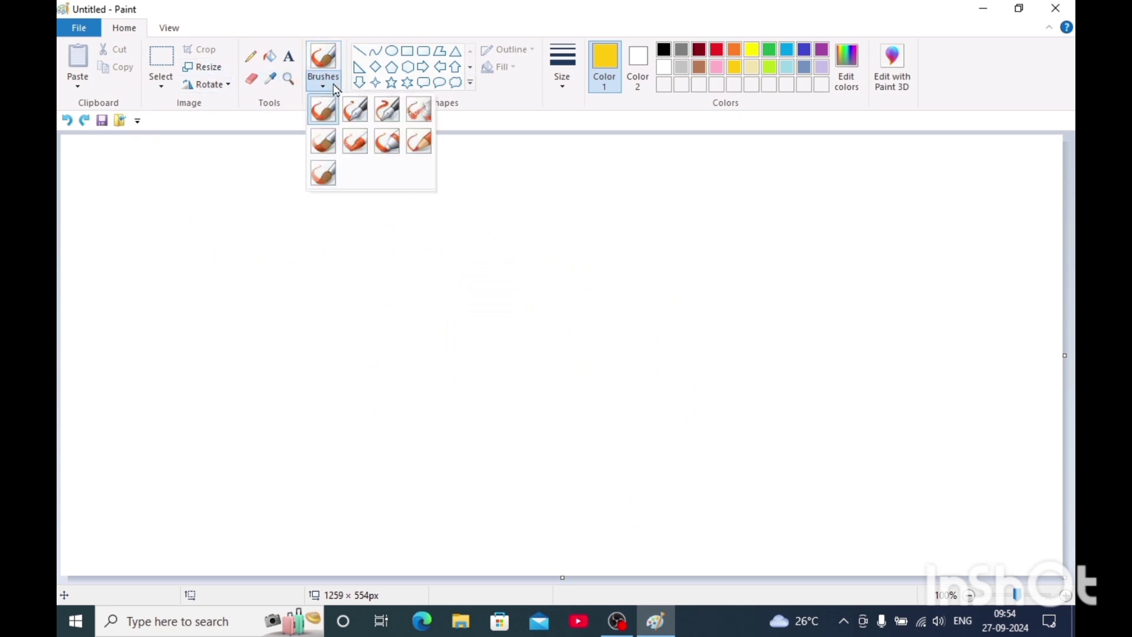
{"action": "left_click", "coordinate": [359, 111]}
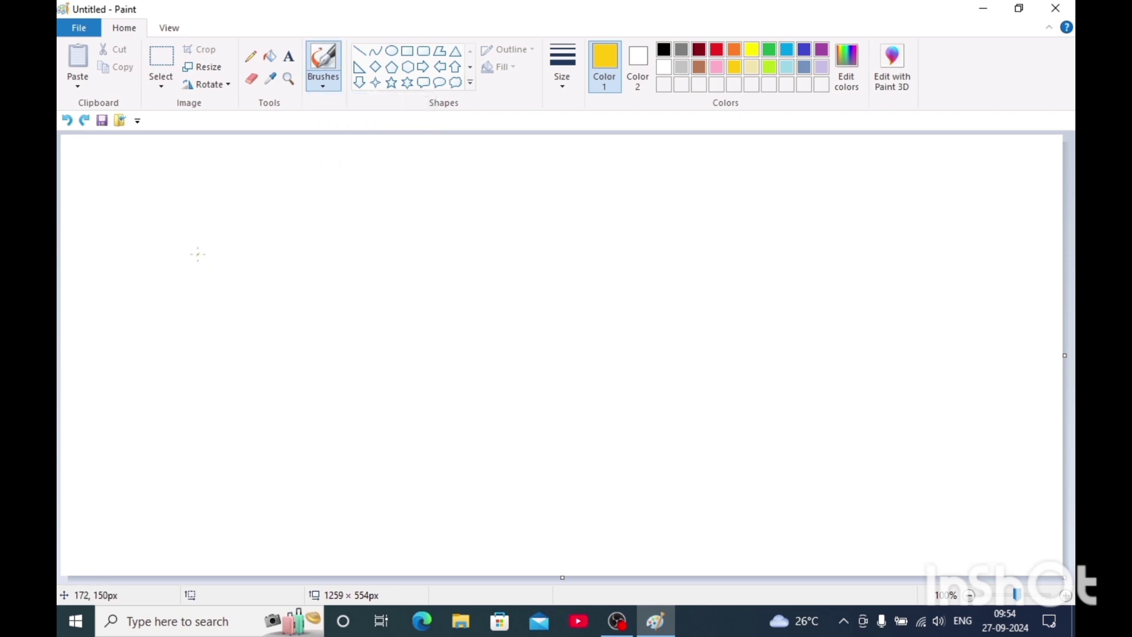
{"action": "mouse_move", "coordinate": [188, 236]}
{"action": "left_mouse_down"}
{"action": "mouse_move", "coordinate": [268, 282]}
{"action": "mouse_move", "coordinate": [330, 419]}
{"action": "mouse_move", "coordinate": [391, 274]}
{"action": "mouse_move", "coordinate": [426, 352]}
{"action": "mouse_move", "coordinate": [444, 455]}
{"action": "mouse_move", "coordinate": [516, 368]}
{"action": "left_mouse_up"}
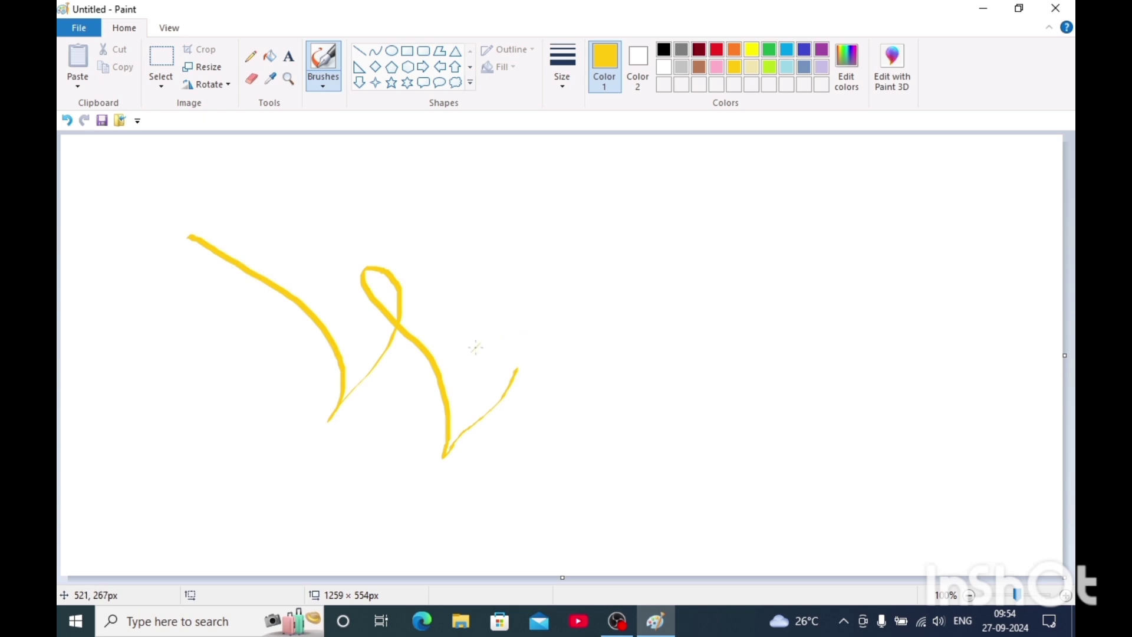
{"action": "key", "text": "ctrl+z"}
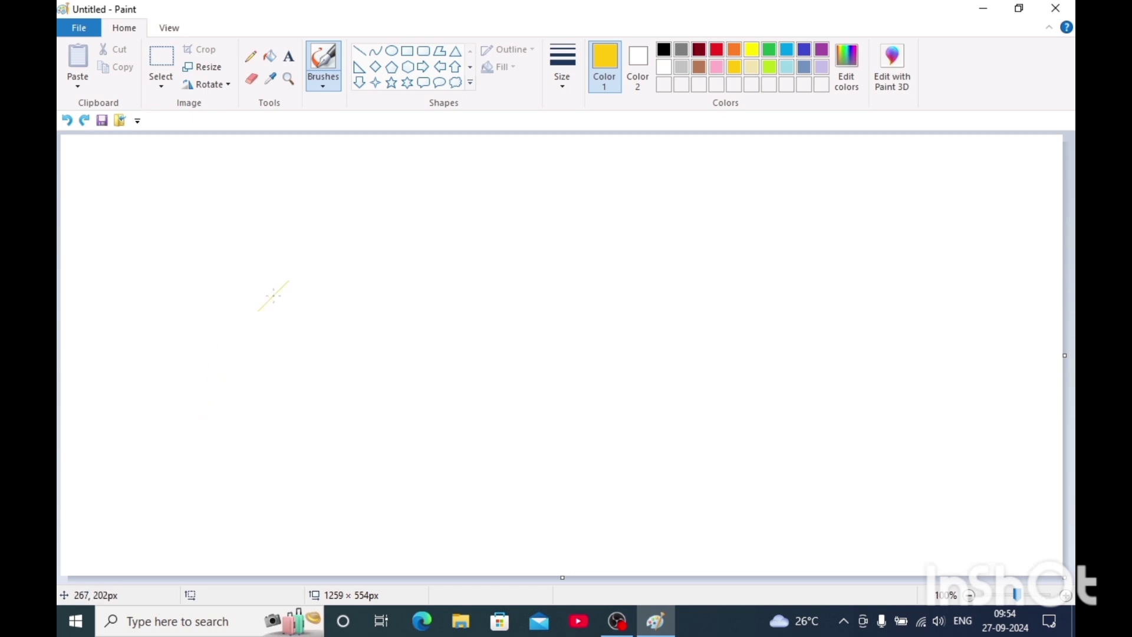
Hand-letter "Studymath" across the canvas with "CS" beneath its end, in wide gold Calligraphy brush 1 strokes
{"action": "mouse_move", "coordinate": [274, 295]}
{"action": "left_mouse_down"}
{"action": "mouse_move", "coordinate": [262, 259]}
{"action": "mouse_move", "coordinate": [177, 276]}
{"action": "mouse_move", "coordinate": [253, 403]}
{"action": "mouse_move", "coordinate": [150, 383]}
{"action": "mouse_move", "coordinate": [217, 354]}
{"action": "mouse_move", "coordinate": [308, 265]}
{"action": "left_mouse_up"}
{"action": "left_click_drag", "start_coordinate": [378, 231], "coordinate": [347, 433]}
{"action": "mouse_move", "coordinate": [318, 252]}
{"action": "left_mouse_down"}
{"action": "mouse_move", "coordinate": [371, 260]}
{"action": "mouse_move", "coordinate": [408, 242]}
{"action": "left_mouse_up"}
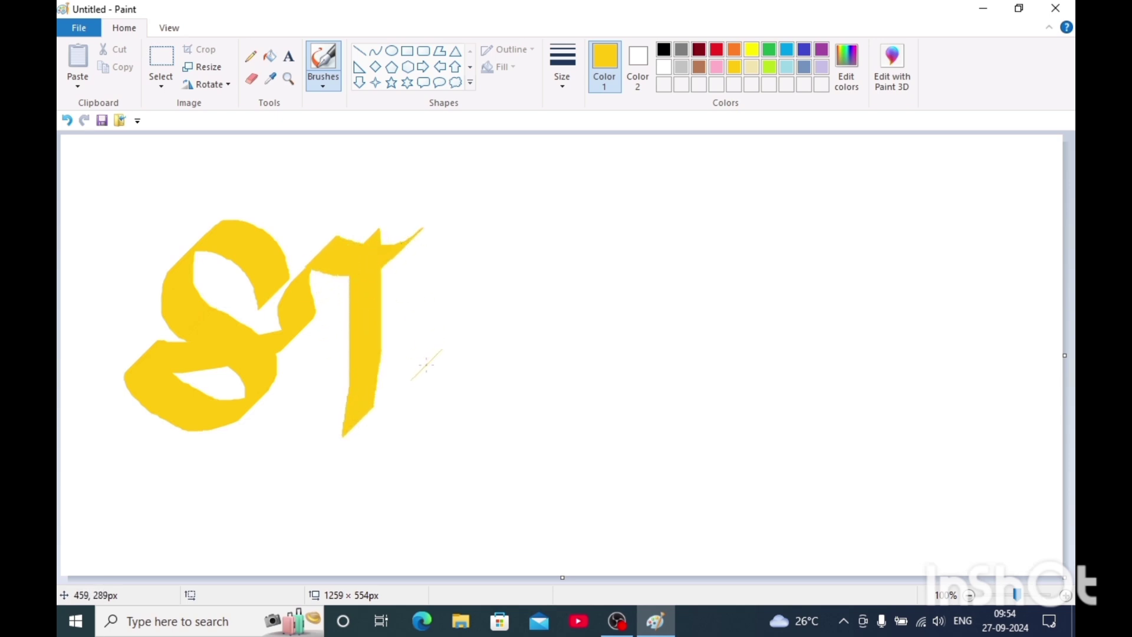
{"action": "mouse_move", "coordinate": [416, 313]}
{"action": "left_mouse_down"}
{"action": "mouse_move", "coordinate": [404, 403]}
{"action": "mouse_move", "coordinate": [454, 372]}
{"action": "mouse_move", "coordinate": [448, 345]}
{"action": "mouse_move", "coordinate": [471, 429]}
{"action": "mouse_move", "coordinate": [498, 398]}
{"action": "left_mouse_up"}
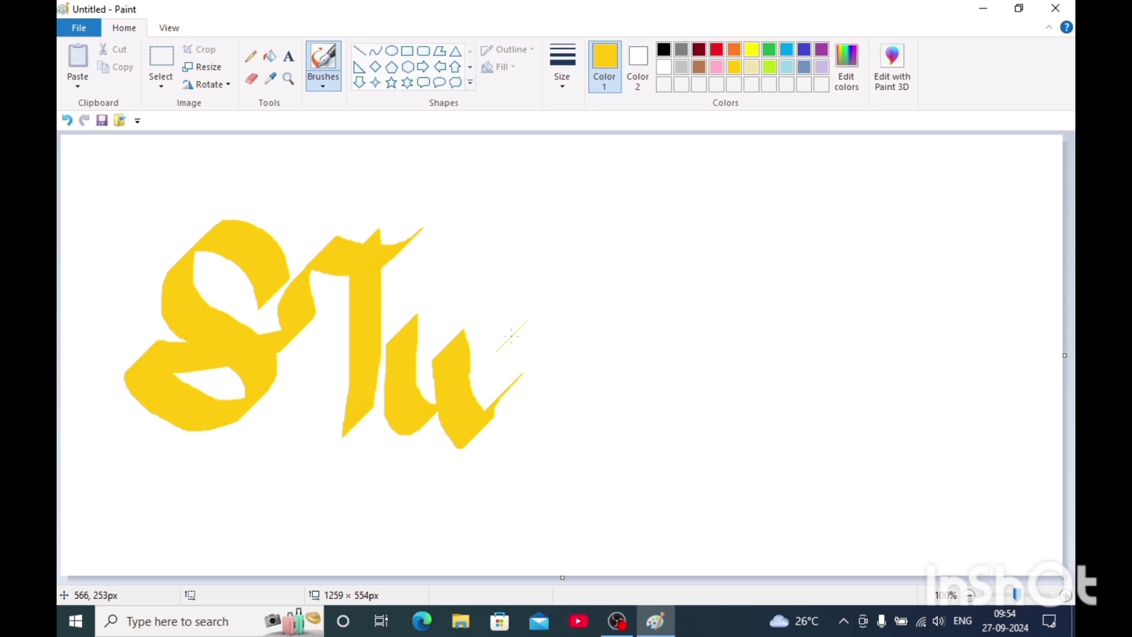
{"action": "mouse_move", "coordinate": [552, 272]}
{"action": "left_mouse_down"}
{"action": "mouse_move", "coordinate": [562, 401]}
{"action": "mouse_move", "coordinate": [528, 406]}
{"action": "left_mouse_up"}
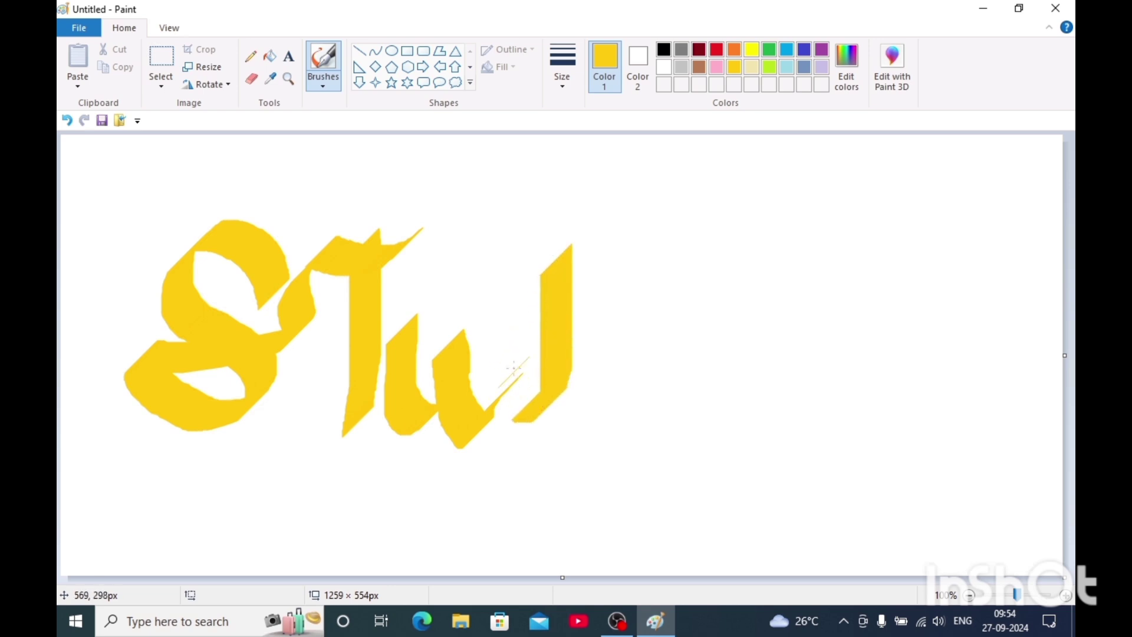
{"action": "mouse_move", "coordinate": [537, 330]}
{"action": "left_mouse_down"}
{"action": "mouse_move", "coordinate": [509, 342]}
{"action": "mouse_move", "coordinate": [492, 389]}
{"action": "mouse_move", "coordinate": [524, 415]}
{"action": "left_mouse_up"}
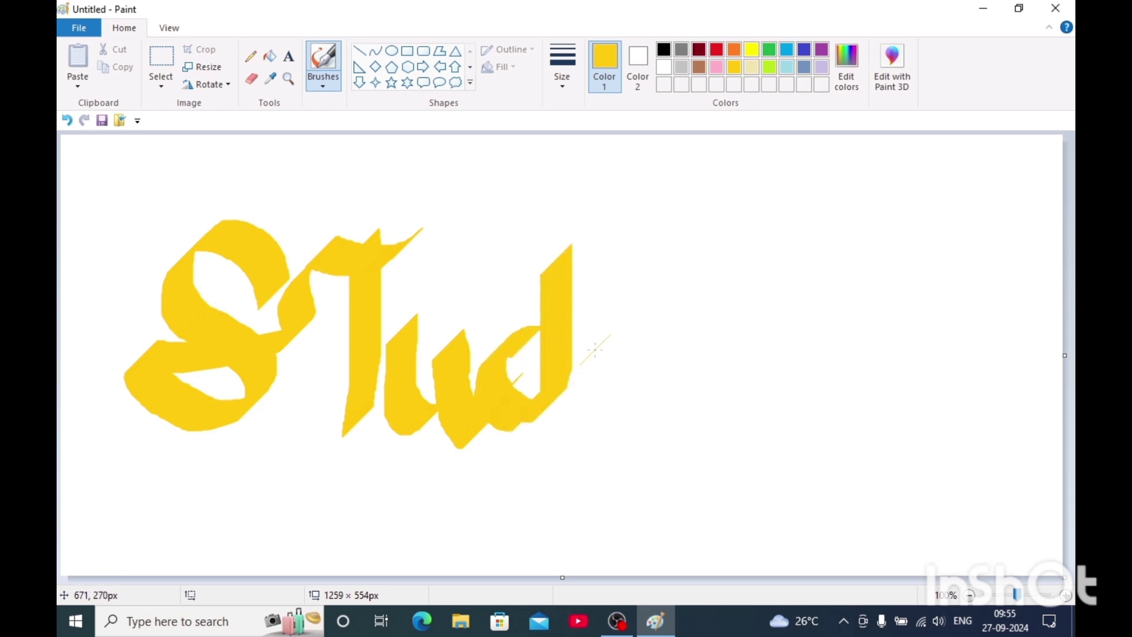
{"action": "left_click_drag", "start_coordinate": [599, 318], "coordinate": [581, 401]}
{"action": "mouse_move", "coordinate": [643, 336]}
{"action": "left_mouse_down"}
{"action": "mouse_move", "coordinate": [626, 415]}
{"action": "mouse_move", "coordinate": [545, 431]}
{"action": "mouse_move", "coordinate": [631, 389]}
{"action": "mouse_move", "coordinate": [668, 350]}
{"action": "mouse_move", "coordinate": [705, 369]}
{"action": "mouse_move", "coordinate": [700, 383]}
{"action": "mouse_move", "coordinate": [730, 383]}
{"action": "mouse_move", "coordinate": [745, 323]}
{"action": "mouse_move", "coordinate": [775, 384]}
{"action": "mouse_move", "coordinate": [801, 375]}
{"action": "mouse_move", "coordinate": [814, 324]}
{"action": "mouse_move", "coordinate": [805, 337]}
{"action": "mouse_move", "coordinate": [847, 376]}
{"action": "mouse_move", "coordinate": [877, 354]}
{"action": "mouse_move", "coordinate": [877, 224]}
{"action": "left_mouse_up"}
{"action": "mouse_move", "coordinate": [882, 299]}
{"action": "left_mouse_down"}
{"action": "mouse_move", "coordinate": [900, 383]}
{"action": "mouse_move", "coordinate": [910, 370]}
{"action": "mouse_move", "coordinate": [882, 285]}
{"action": "mouse_move", "coordinate": [861, 274]}
{"action": "mouse_move", "coordinate": [855, 285]}
{"action": "mouse_move", "coordinate": [908, 279]}
{"action": "mouse_move", "coordinate": [936, 226]}
{"action": "mouse_move", "coordinate": [945, 367]}
{"action": "mouse_move", "coordinate": [953, 288]}
{"action": "mouse_move", "coordinate": [990, 317]}
{"action": "mouse_move", "coordinate": [982, 352]}
{"action": "left_mouse_up"}
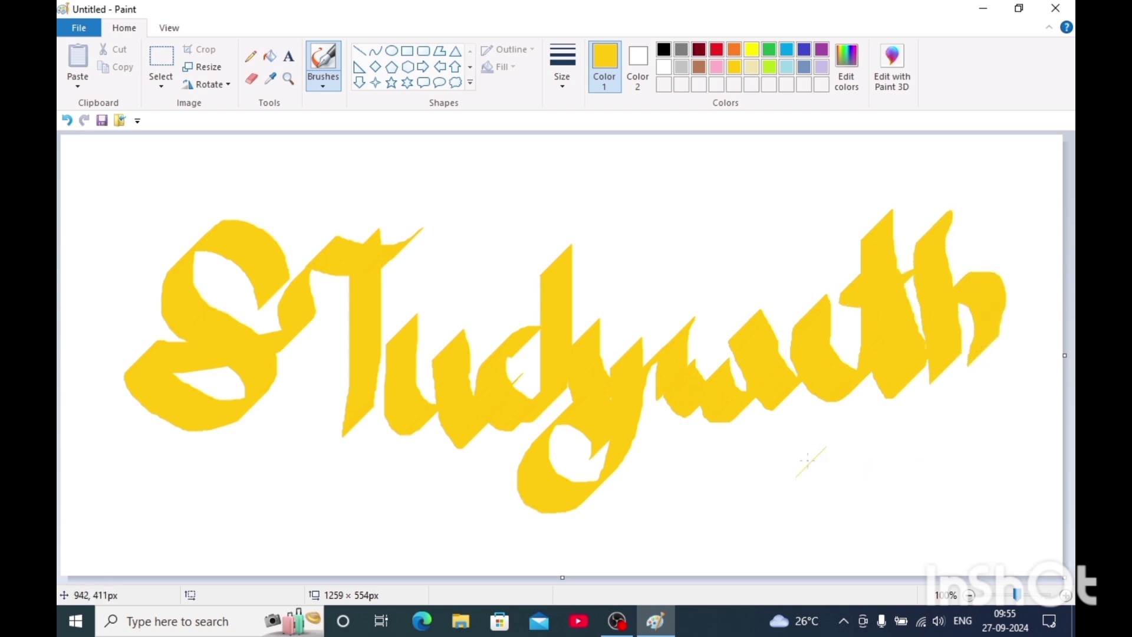
{"action": "left_click_drag", "start_coordinate": [788, 419], "coordinate": [784, 523]}
{"action": "mouse_move", "coordinate": [881, 398]}
{"action": "left_mouse_down"}
{"action": "mouse_move", "coordinate": [844, 426]}
{"action": "mouse_move", "coordinate": [887, 472]}
{"action": "mouse_move", "coordinate": [820, 486]}
{"action": "left_mouse_up"}
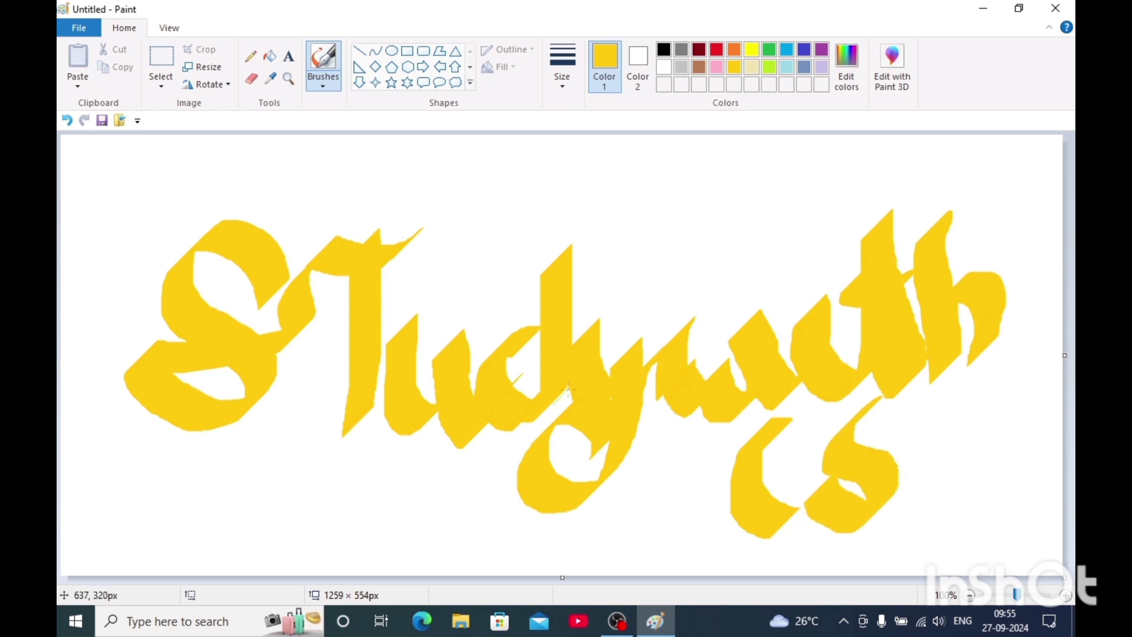
Undo the last letter and clear the gold calligraphy lettering from the canvas
{"action": "key", "text": "ctrl+z"}
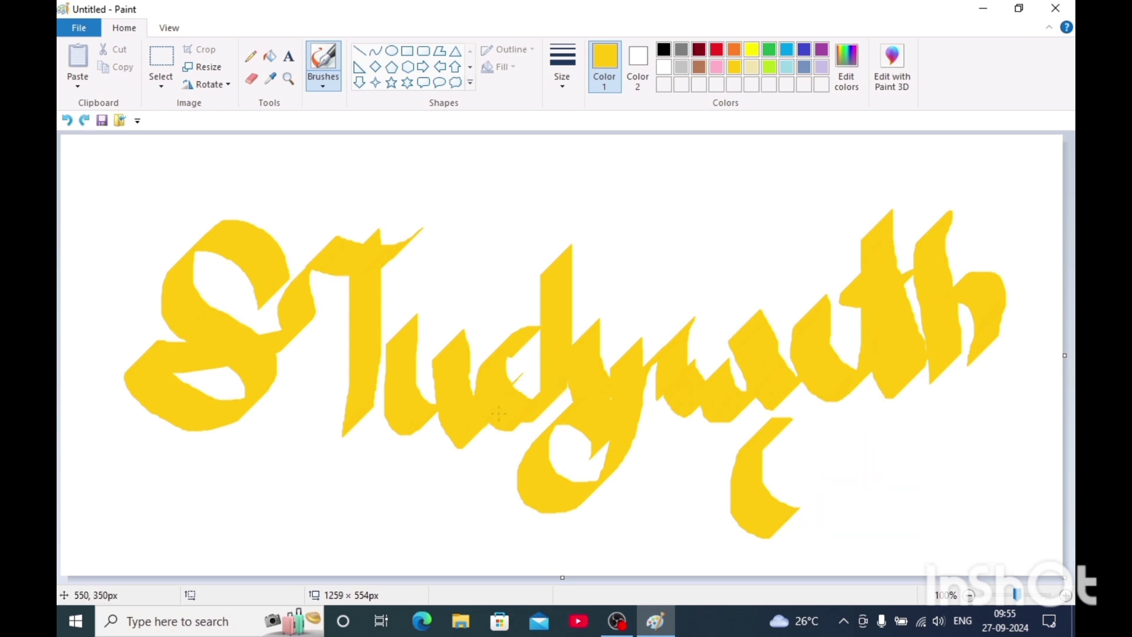
{"action": "key", "text": "ctrl+a"}
{"action": "key", "text": "Delete"}
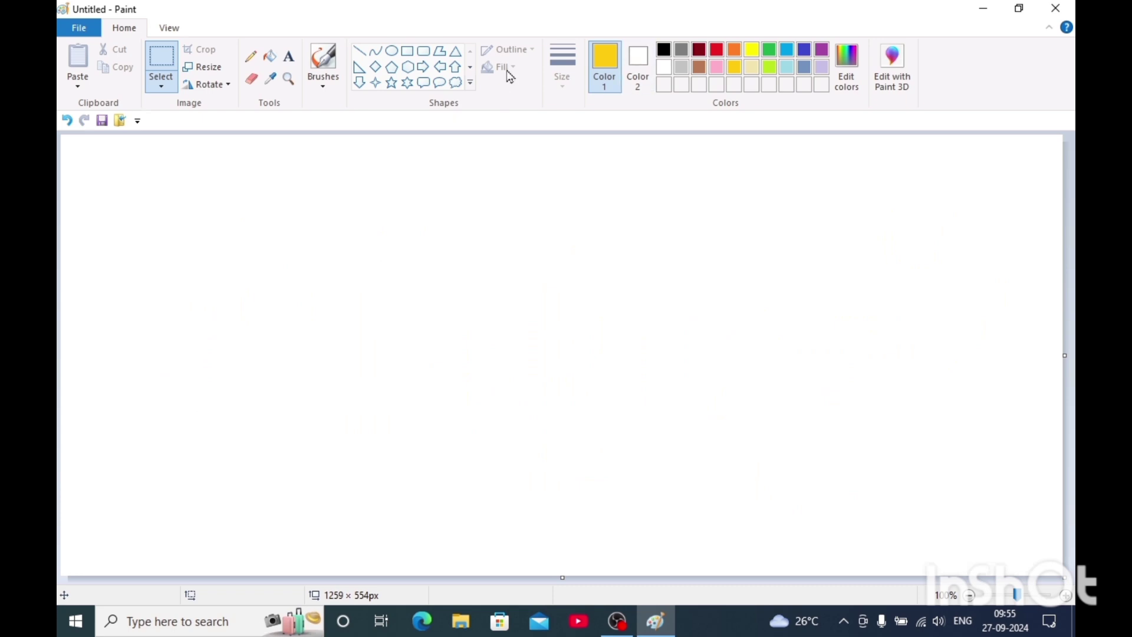
Hand-letter a first name in green with wide Calligraphy brush 2 strokes, and clear the canvas
{"action": "left_click", "coordinate": [323, 83]}
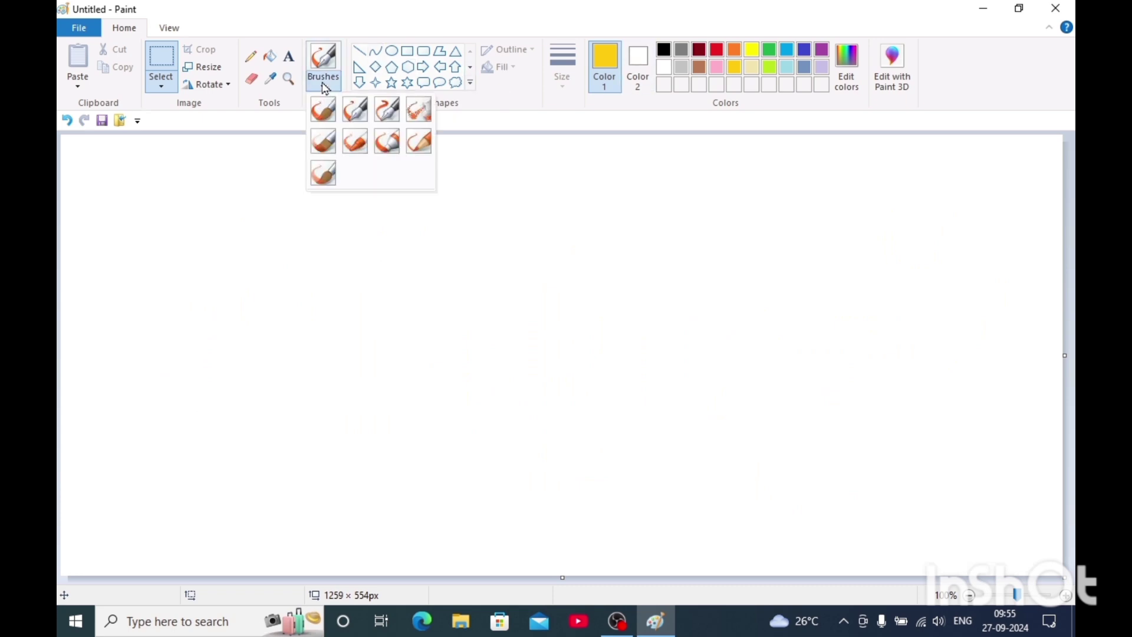
{"action": "left_click", "coordinate": [387, 115]}
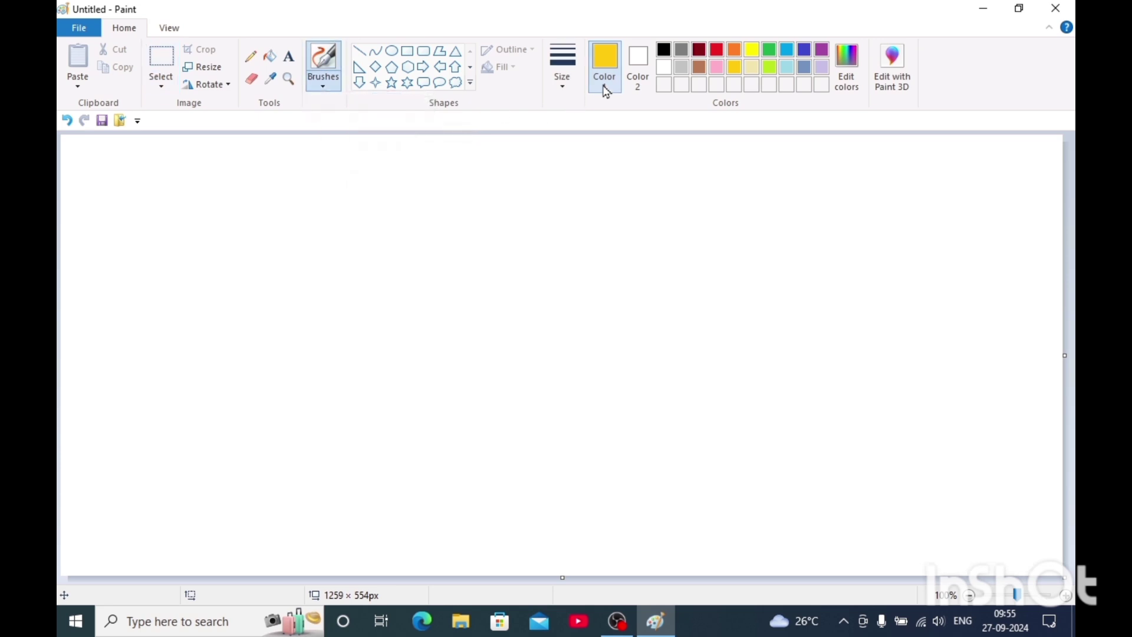
{"action": "left_click", "coordinate": [769, 51]}
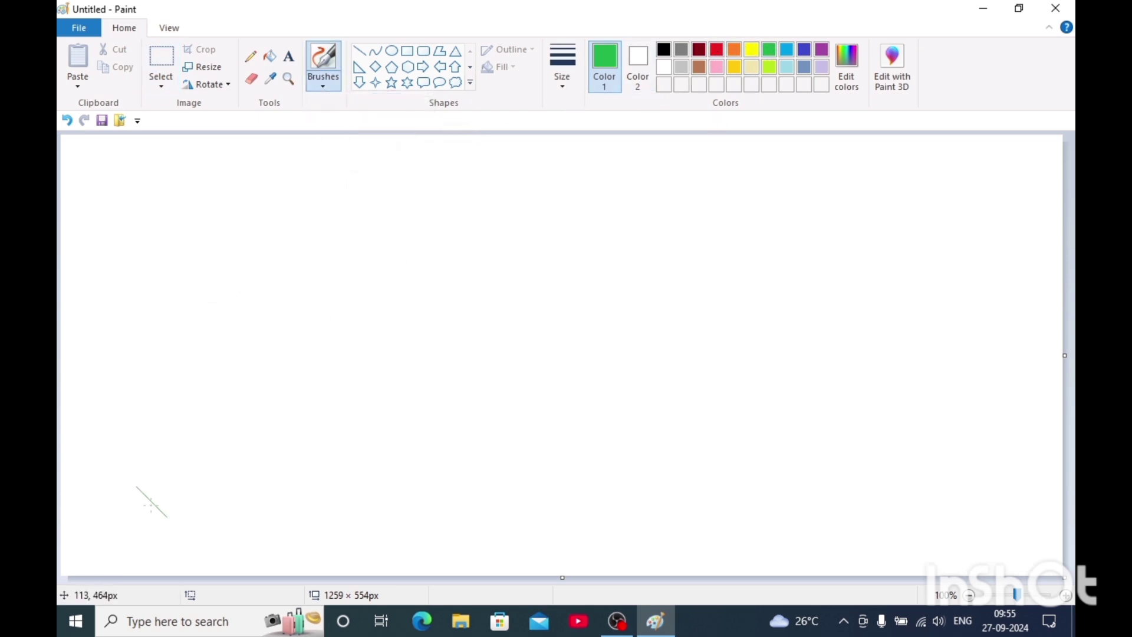
{"action": "mouse_move", "coordinate": [136, 489]}
{"action": "left_mouse_down"}
{"action": "mouse_move", "coordinate": [224, 305]}
{"action": "mouse_move", "coordinate": [277, 498]}
{"action": "left_mouse_up"}
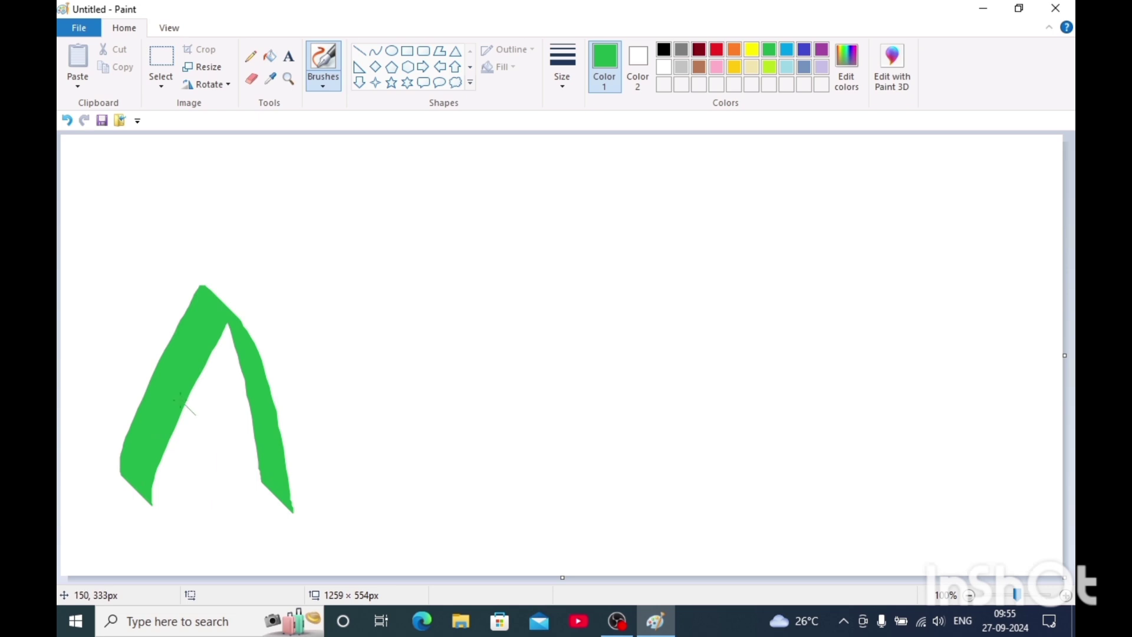
{"action": "left_click_drag", "start_coordinate": [181, 400], "coordinate": [275, 402]}
{"action": "mouse_move", "coordinate": [312, 448]}
{"action": "left_mouse_down"}
{"action": "mouse_move", "coordinate": [331, 374]}
{"action": "mouse_move", "coordinate": [394, 484]}
{"action": "mouse_move", "coordinate": [478, 496]}
{"action": "mouse_move", "coordinate": [495, 516]}
{"action": "mouse_move", "coordinate": [538, 410]}
{"action": "mouse_move", "coordinate": [587, 421]}
{"action": "mouse_move", "coordinate": [605, 519]}
{"action": "left_mouse_up"}
{"action": "mouse_move", "coordinate": [558, 456]}
{"action": "left_mouse_down"}
{"action": "mouse_move", "coordinate": [670, 441]}
{"action": "mouse_move", "coordinate": [681, 416]}
{"action": "mouse_move", "coordinate": [729, 532]}
{"action": "mouse_move", "coordinate": [758, 468]}
{"action": "mouse_move", "coordinate": [772, 388]}
{"action": "mouse_move", "coordinate": [704, 494]}
{"action": "mouse_move", "coordinate": [445, 374]}
{"action": "mouse_move", "coordinate": [391, 326]}
{"action": "mouse_move", "coordinate": [295, 345]}
{"action": "mouse_move", "coordinate": [652, 333]}
{"action": "mouse_move", "coordinate": [785, 356]}
{"action": "left_mouse_up"}
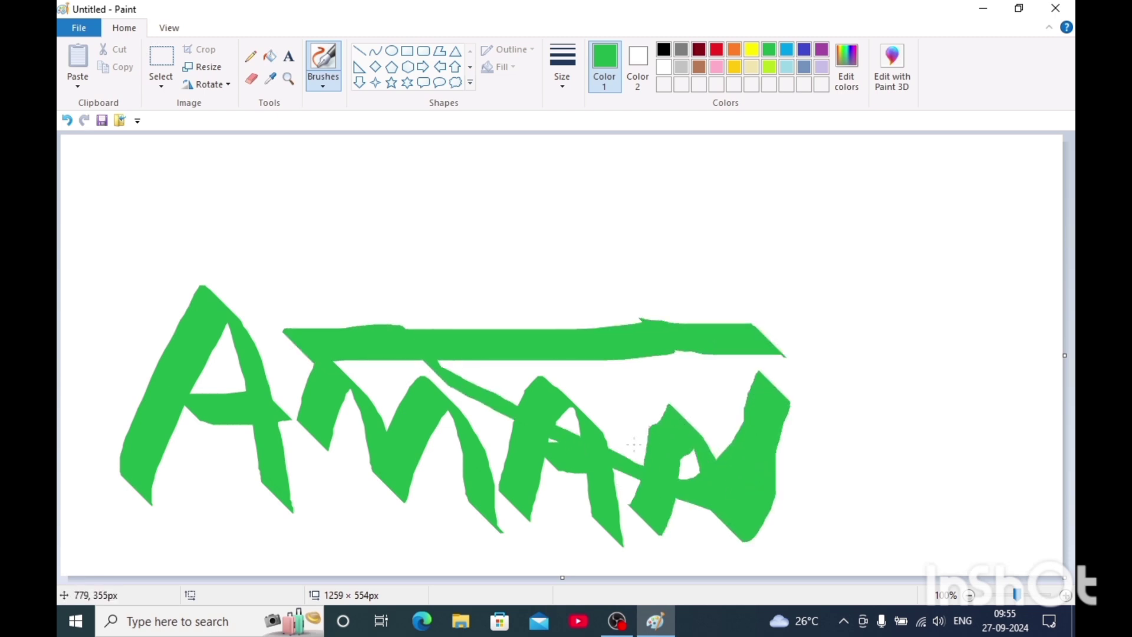
{"action": "key", "text": "ctrl+a"}
{"action": "key", "text": "Delete"}
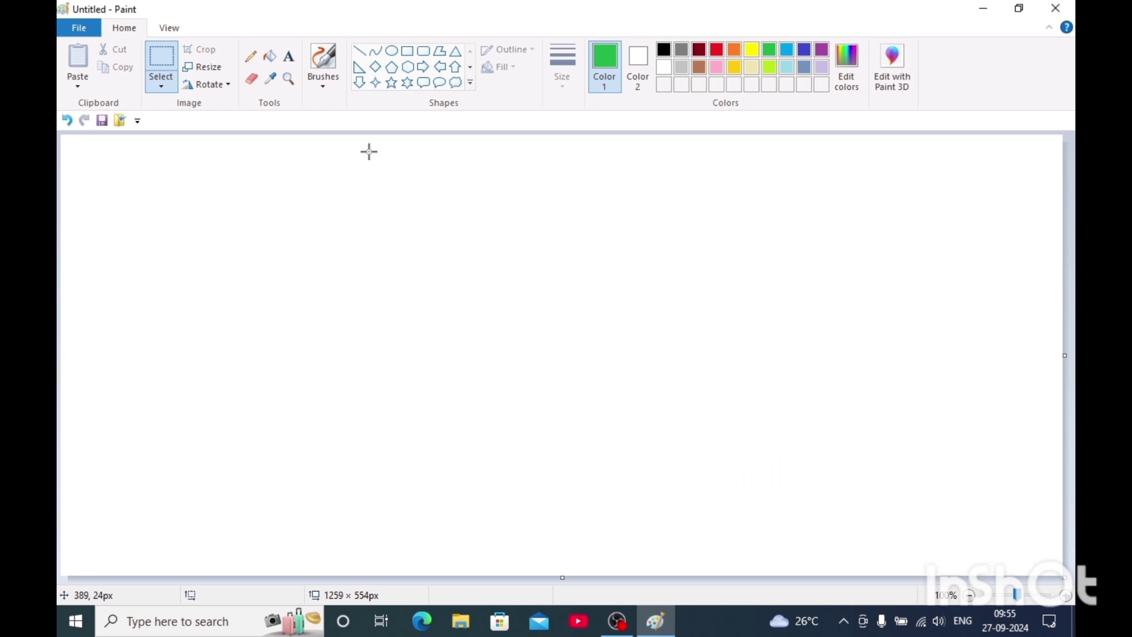
Spray loose green loops across the canvas with the Airbrush, first with a fine spray and finally with a wider one
{"action": "left_click", "coordinate": [333, 88]}
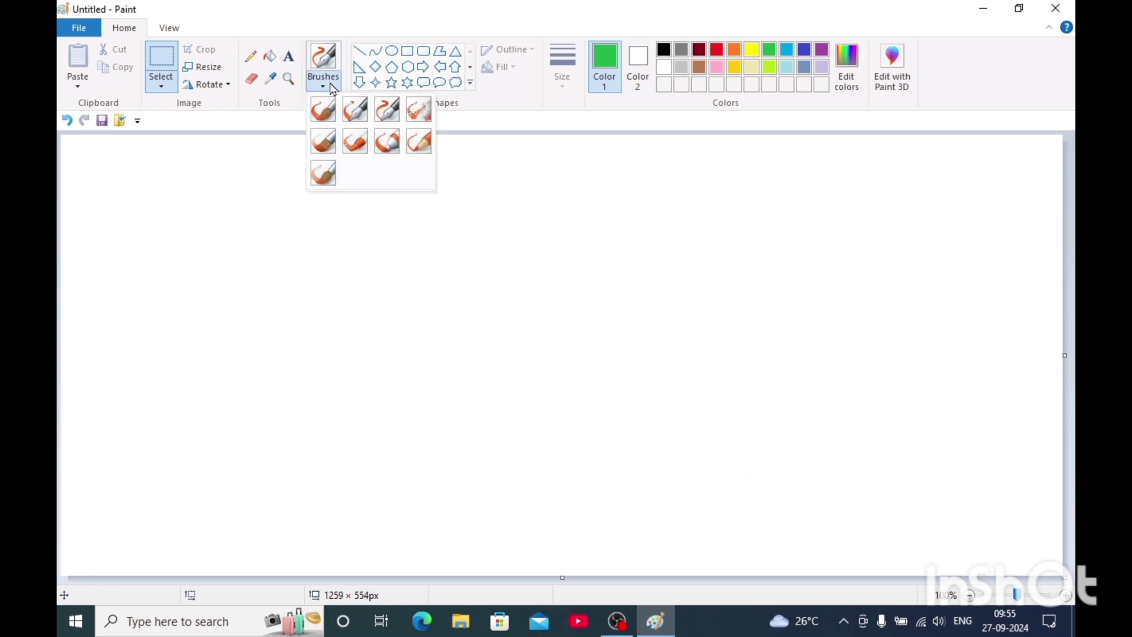
{"action": "left_click", "coordinate": [417, 112]}
{"action": "mouse_move", "coordinate": [238, 300]}
{"action": "left_mouse_down"}
{"action": "mouse_move", "coordinate": [465, 318]}
{"action": "mouse_move", "coordinate": [504, 361]}
{"action": "mouse_move", "coordinate": [361, 508]}
{"action": "mouse_move", "coordinate": [635, 439]}
{"action": "mouse_move", "coordinate": [631, 223]}
{"action": "mouse_move", "coordinate": [566, 216]}
{"action": "mouse_move", "coordinate": [663, 315]}
{"action": "mouse_move", "coordinate": [753, 353]}
{"action": "mouse_move", "coordinate": [522, 222]}
{"action": "mouse_move", "coordinate": [600, 337]}
{"action": "mouse_move", "coordinate": [448, 345]}
{"action": "mouse_move", "coordinate": [647, 501]}
{"action": "mouse_move", "coordinate": [855, 280]}
{"action": "mouse_move", "coordinate": [722, 226]}
{"action": "mouse_move", "coordinate": [356, 220]}
{"action": "mouse_move", "coordinate": [376, 269]}
{"action": "mouse_move", "coordinate": [455, 343]}
{"action": "mouse_move", "coordinate": [295, 489]}
{"action": "left_mouse_up"}
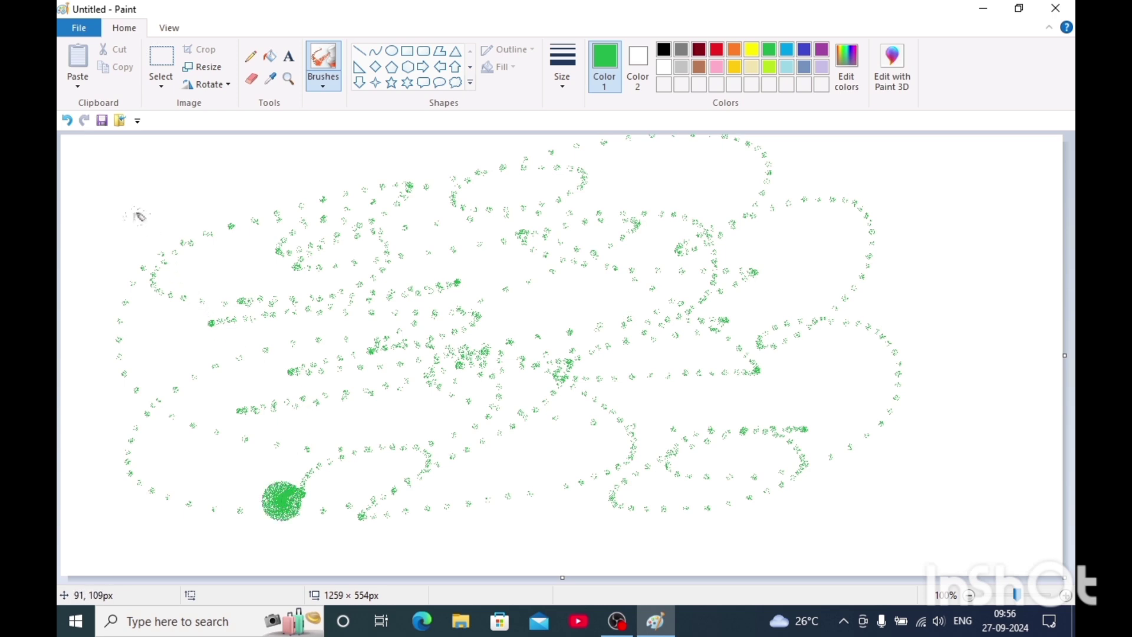
{"action": "mouse_move", "coordinate": [139, 216]}
{"action": "left_mouse_down"}
{"action": "mouse_move", "coordinate": [408, 169]}
{"action": "mouse_move", "coordinate": [540, 222]}
{"action": "mouse_move", "coordinate": [524, 281]}
{"action": "mouse_move", "coordinate": [622, 316]}
{"action": "mouse_move", "coordinate": [805, 354]}
{"action": "mouse_move", "coordinate": [903, 453]}
{"action": "mouse_move", "coordinate": [931, 543]}
{"action": "mouse_move", "coordinate": [953, 459]}
{"action": "mouse_move", "coordinate": [943, 219]}
{"action": "mouse_move", "coordinate": [923, 222]}
{"action": "mouse_move", "coordinate": [853, 396]}
{"action": "mouse_move", "coordinate": [730, 154]}
{"action": "left_mouse_up"}
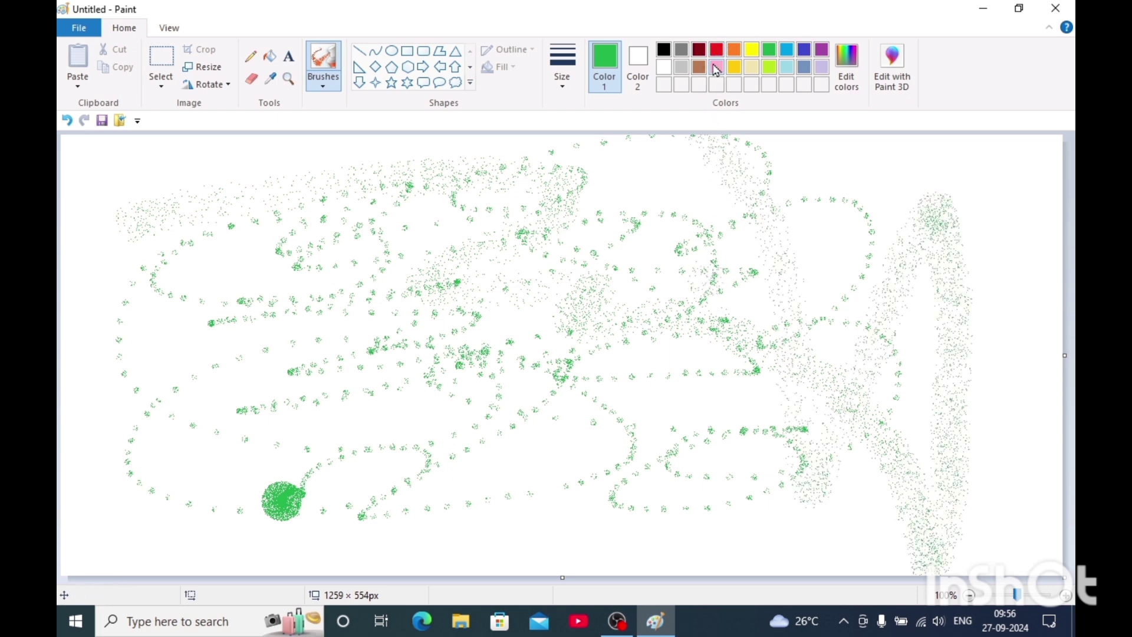
Spray wide bands of red and black Airbrush speckles over the green pattern
{"action": "left_click", "coordinate": [716, 50]}
{"action": "mouse_move", "coordinate": [676, 177]}
{"action": "left_mouse_down"}
{"action": "mouse_move", "coordinate": [618, 292]}
{"action": "mouse_move", "coordinate": [612, 195]}
{"action": "mouse_move", "coordinate": [699, 214]}
{"action": "mouse_move", "coordinate": [644, 284]}
{"action": "mouse_move", "coordinate": [459, 345]}
{"action": "mouse_move", "coordinate": [516, 391]}
{"action": "mouse_move", "coordinate": [547, 356]}
{"action": "mouse_move", "coordinate": [654, 376]}
{"action": "mouse_move", "coordinate": [725, 354]}
{"action": "mouse_move", "coordinate": [691, 433]}
{"action": "mouse_move", "coordinate": [701, 346]}
{"action": "mouse_move", "coordinate": [661, 377]}
{"action": "left_mouse_up"}
{"action": "left_click", "coordinate": [664, 50]}
{"action": "mouse_move", "coordinate": [643, 247]}
{"action": "left_mouse_down"}
{"action": "mouse_move", "coordinate": [483, 314]}
{"action": "mouse_move", "coordinate": [457, 225]}
{"action": "mouse_move", "coordinate": [360, 260]}
{"action": "mouse_move", "coordinate": [250, 333]}
{"action": "mouse_move", "coordinate": [318, 456]}
{"action": "mouse_move", "coordinate": [501, 502]}
{"action": "mouse_move", "coordinate": [586, 511]}
{"action": "left_mouse_up"}
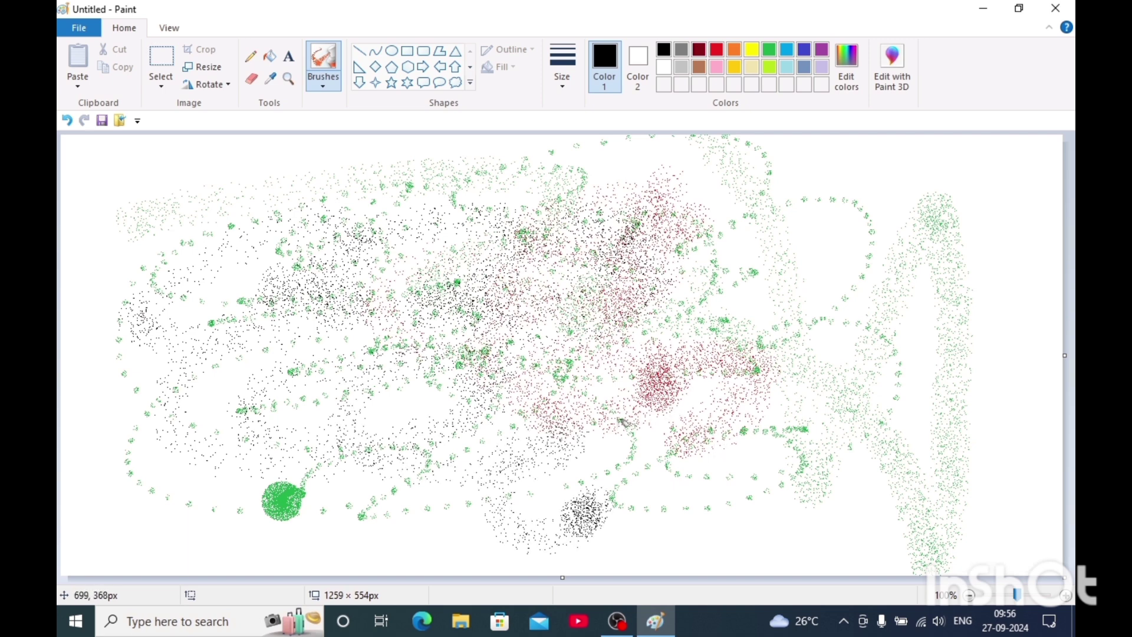
Paint a black V-shaped stroke and two joined dark red strokes with the Oil brush, and undo the stray mark
{"action": "left_click", "coordinate": [323, 84]}
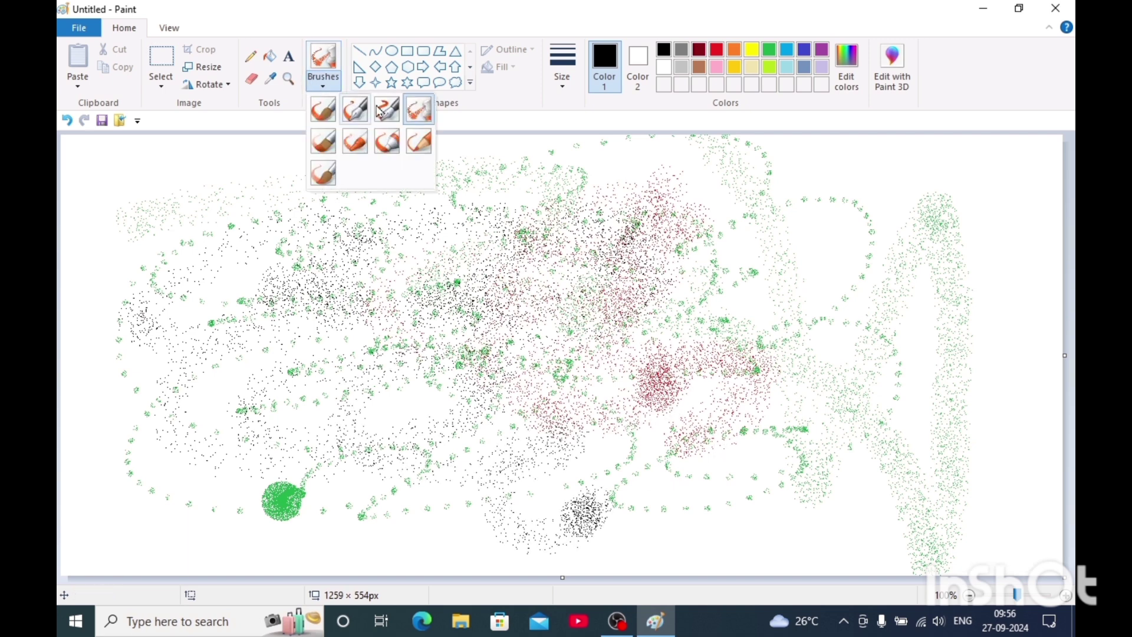
{"action": "left_click", "coordinate": [330, 147]}
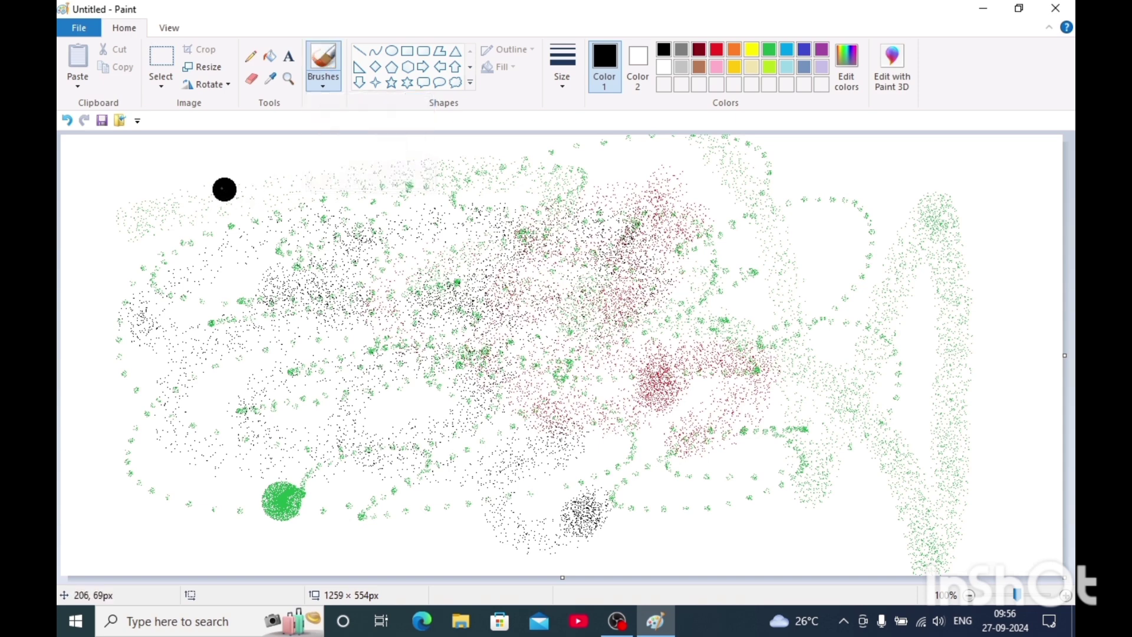
{"action": "mouse_move", "coordinate": [203, 171]}
{"action": "left_mouse_down"}
{"action": "mouse_move", "coordinate": [384, 317]}
{"action": "mouse_move", "coordinate": [445, 311]}
{"action": "mouse_move", "coordinate": [484, 222]}
{"action": "left_mouse_up"}
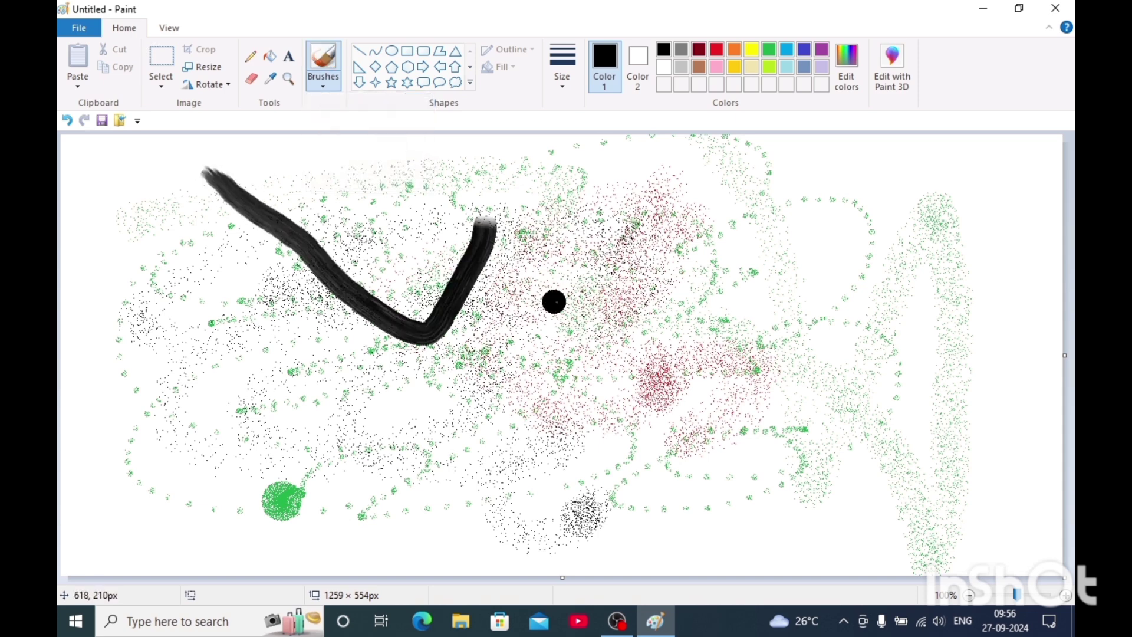
{"action": "left_click", "coordinate": [698, 50]}
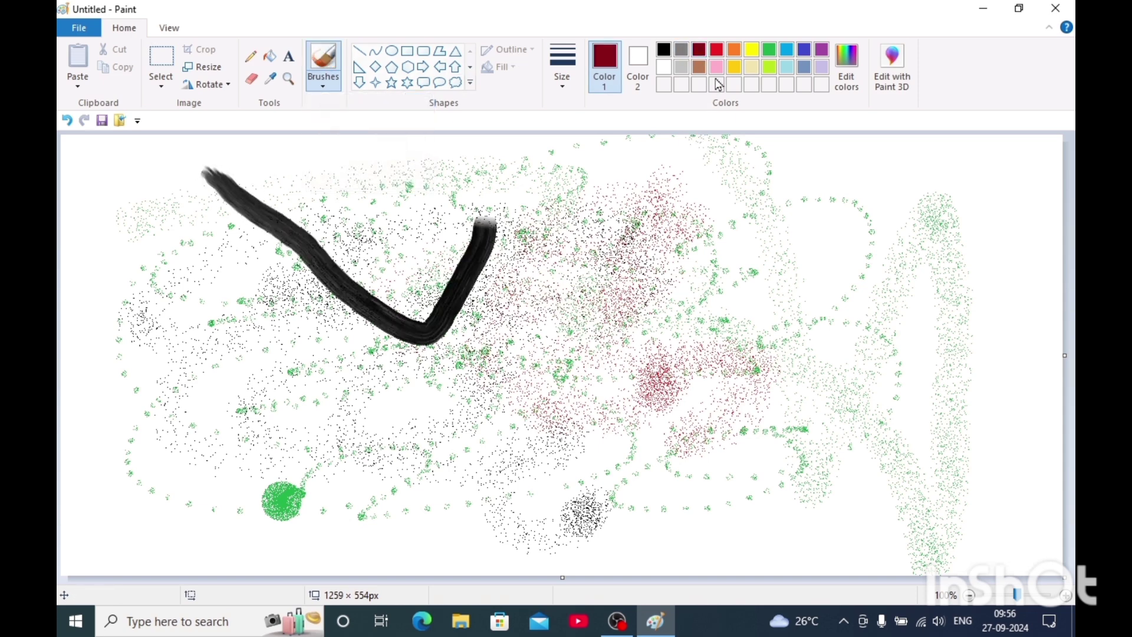
{"action": "left_click_drag", "start_coordinate": [637, 183], "coordinate": [593, 392]}
{"action": "mouse_move", "coordinate": [498, 326]}
{"action": "left_mouse_down"}
{"action": "mouse_move", "coordinate": [495, 345]}
{"action": "mouse_move", "coordinate": [655, 479]}
{"action": "left_mouse_up"}
{"action": "left_click", "coordinate": [701, 182]}
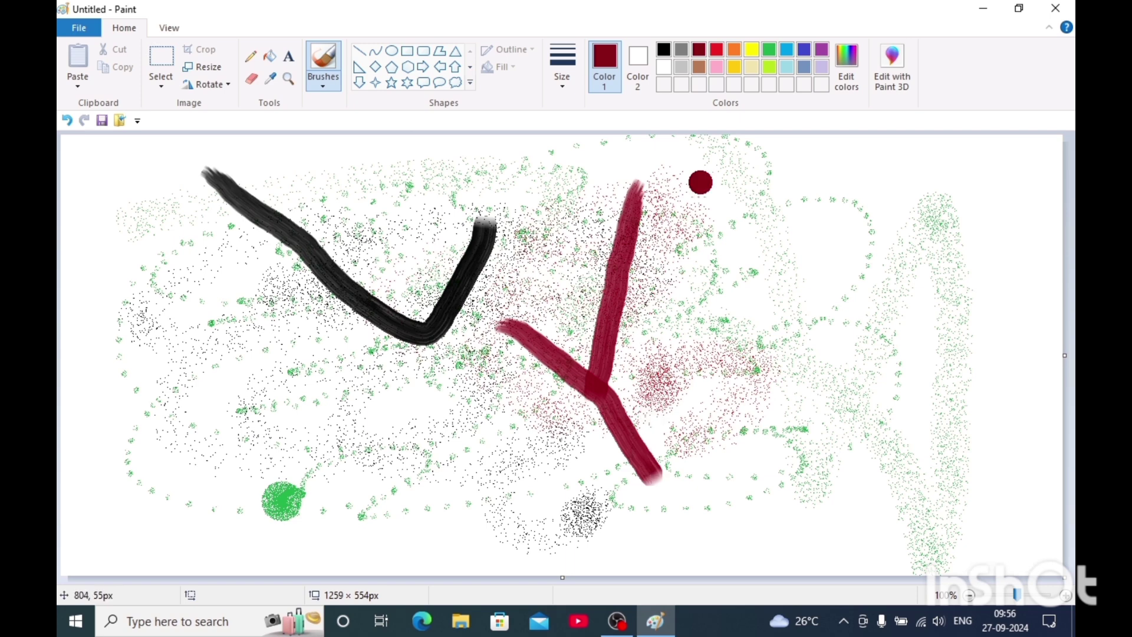
{"action": "key", "text": "ctrl+z"}
Paint two crossing green Oil brush strokes over the dark red ones
{"action": "left_click", "coordinate": [769, 49]}
{"action": "left_click", "coordinate": [655, 196]}
{"action": "key", "text": "ctrl+z"}
{"action": "left_click_drag", "start_coordinate": [602, 211], "coordinate": [493, 476]}
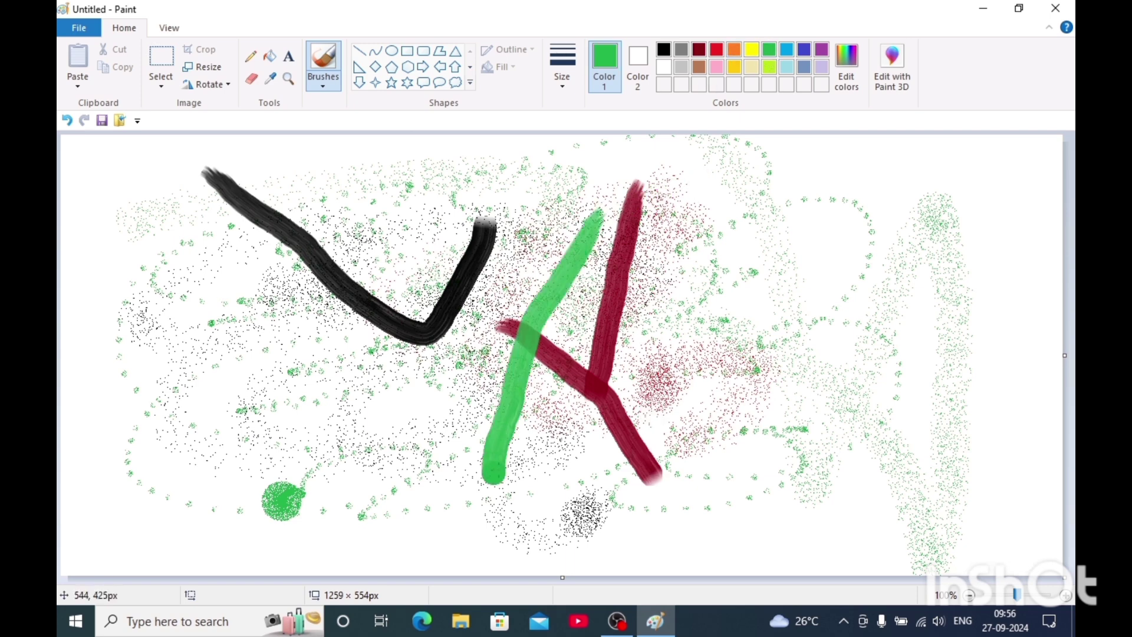
{"action": "left_click_drag", "start_coordinate": [460, 333], "coordinate": [618, 446]}
{"action": "left_click", "coordinate": [539, 258]}
Draw a large green figure eight over the left part of the drawing with the Crayon brush
{"action": "left_click", "coordinate": [321, 83]}
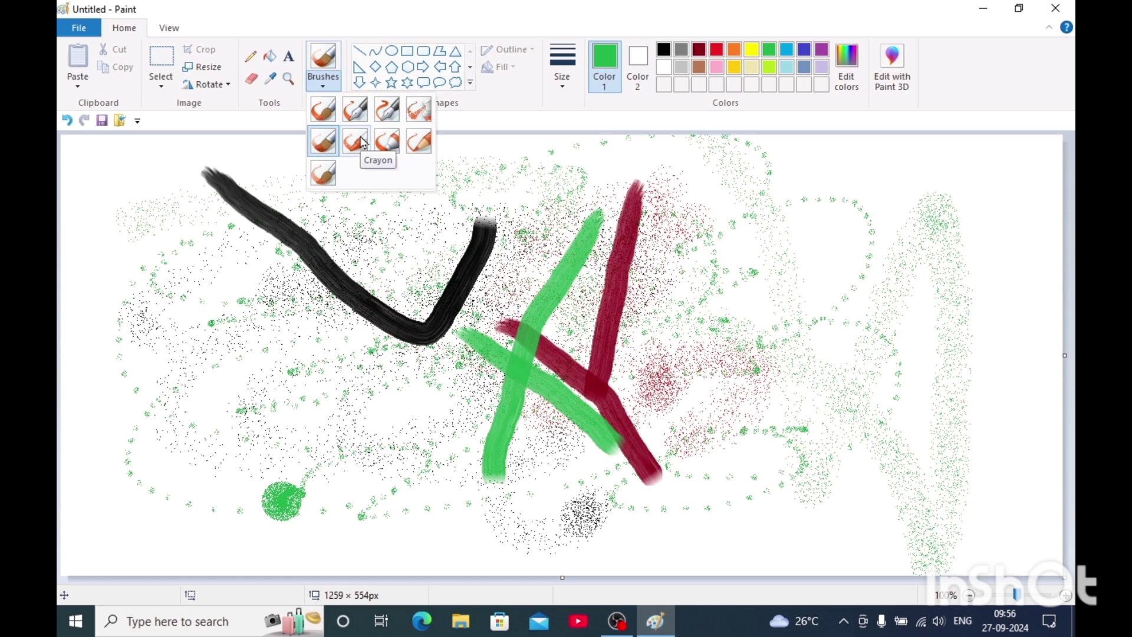
{"action": "left_click", "coordinate": [357, 141]}
{"action": "left_click_drag", "start_coordinate": [217, 281], "coordinate": [192, 400]}
{"action": "mouse_move", "coordinate": [383, 321]}
{"action": "left_mouse_down"}
{"action": "mouse_move", "coordinate": [324, 407]}
{"action": "mouse_move", "coordinate": [412, 302]}
{"action": "left_mouse_up"}
Paint one slanting and two hooked green strokes right of centre with the Watercolor brush
{"action": "left_click", "coordinate": [323, 76]}
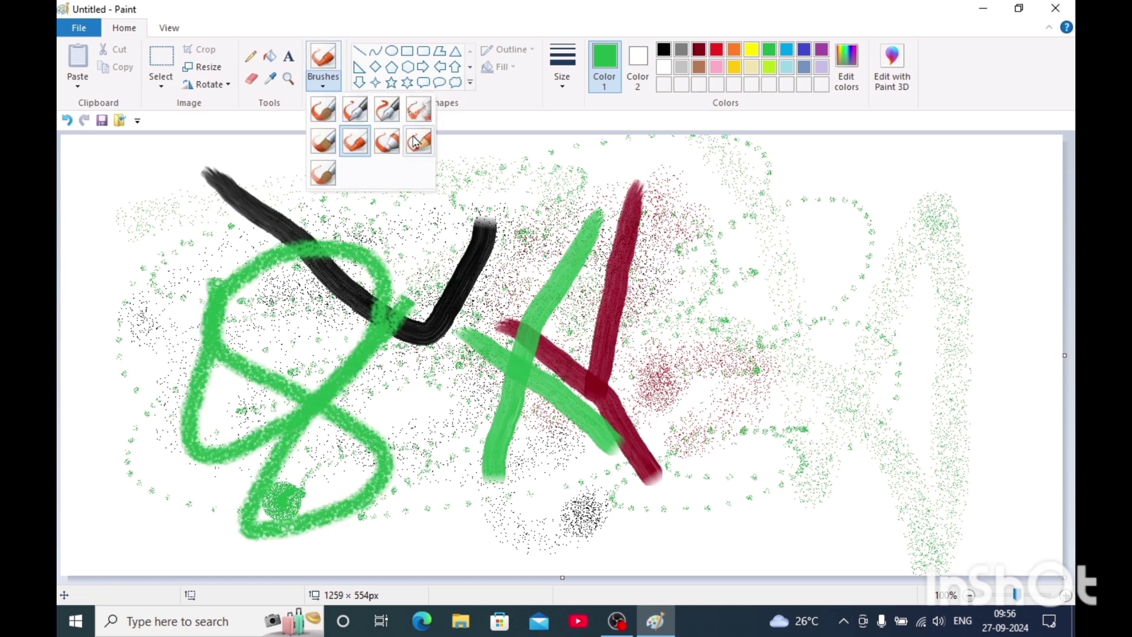
{"action": "left_click", "coordinate": [323, 174]}
{"action": "left_click_drag", "start_coordinate": [431, 194], "coordinate": [710, 307]}
{"action": "left_click_drag", "start_coordinate": [734, 170], "coordinate": [718, 401]}
{"action": "left_click_drag", "start_coordinate": [792, 248], "coordinate": [823, 436]}
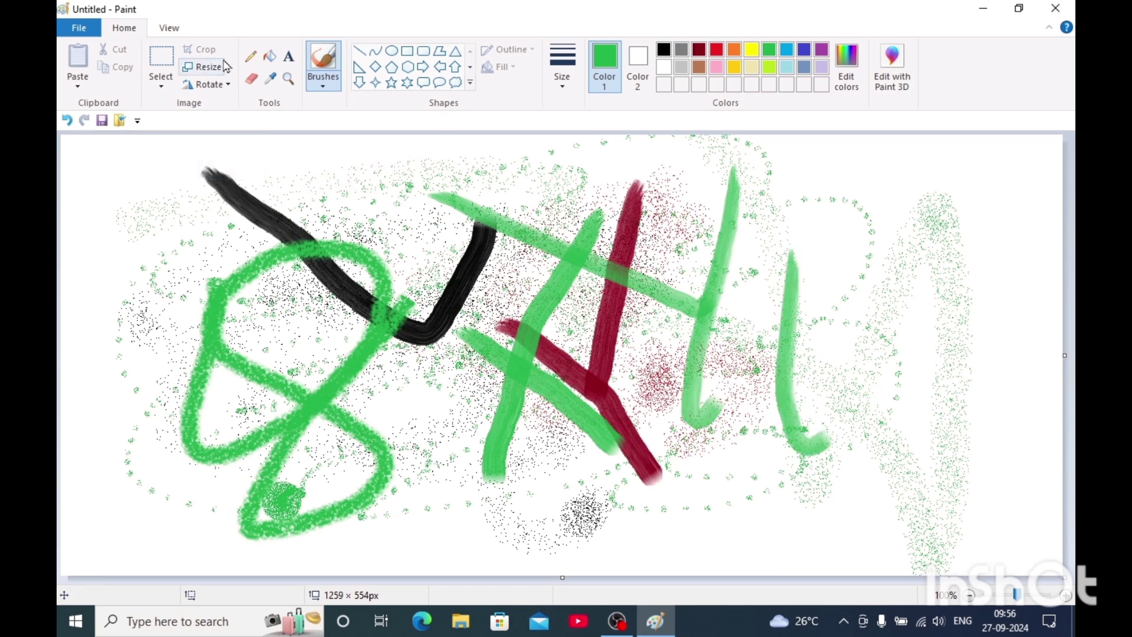
Select nearly the whole drawing with a rectangular selection and shrink it into the canvas's upper-left area
{"action": "left_click", "coordinate": [168, 65]}
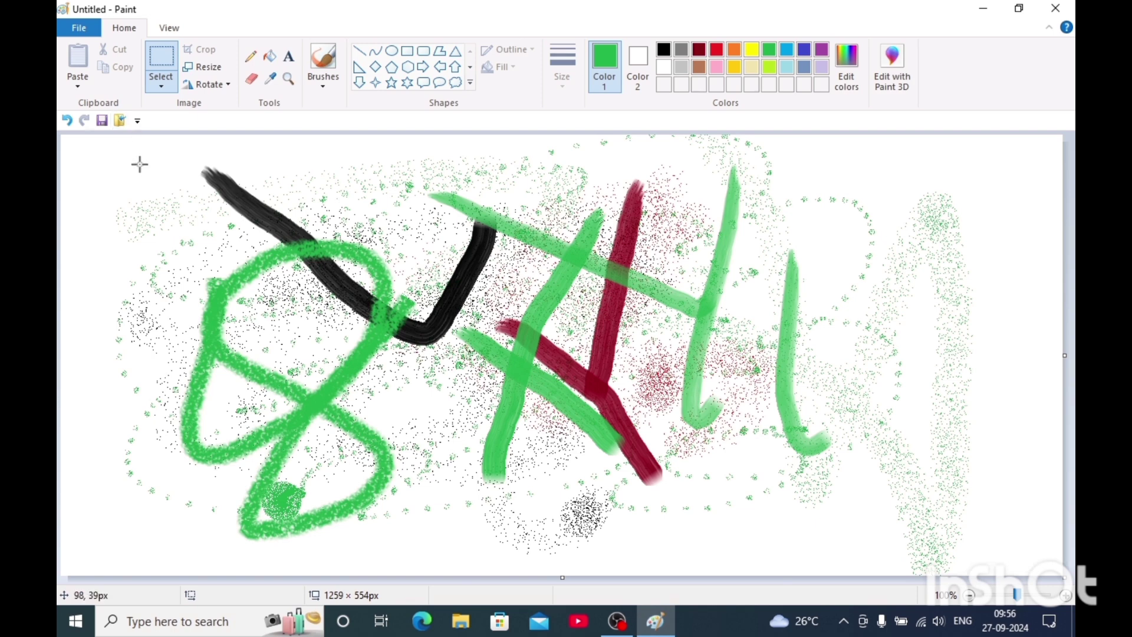
{"action": "mouse_move", "coordinate": [145, 143]}
{"action": "left_mouse_down"}
{"action": "mouse_move", "coordinate": [732, 469]}
{"action": "mouse_move", "coordinate": [900, 541]}
{"action": "mouse_move", "coordinate": [1000, 566]}
{"action": "mouse_move", "coordinate": [504, 435]}
{"action": "mouse_move", "coordinate": [451, 407]}
{"action": "left_mouse_up"}
{"action": "mouse_move", "coordinate": [427, 358]}
{"action": "left_mouse_down"}
{"action": "mouse_move", "coordinate": [374, 376]}
{"action": "mouse_move", "coordinate": [360, 365]}
{"action": "left_mouse_up"}
{"action": "left_click", "coordinate": [491, 330]}
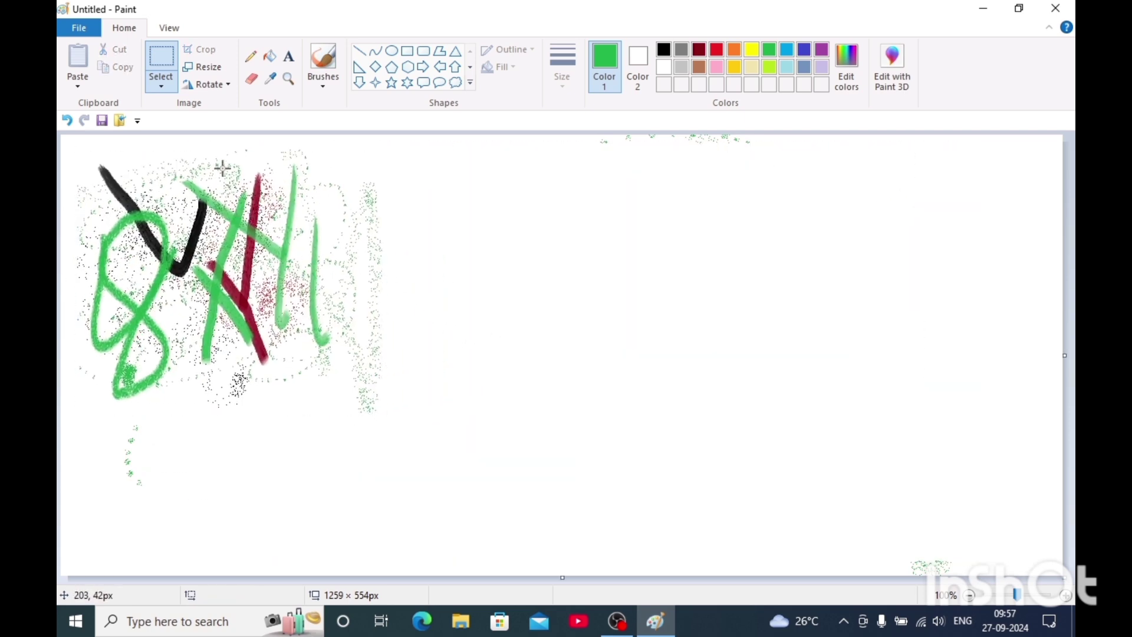
Select the shrunken drawing, about 407 × 341 px, and paste a copy directly to its right
{"action": "left_click", "coordinate": [163, 71]}
{"action": "left_click_drag", "start_coordinate": [71, 150], "coordinate": [347, 370]}
{"action": "left_click_drag", "start_coordinate": [426, 433], "coordinate": [395, 421]}
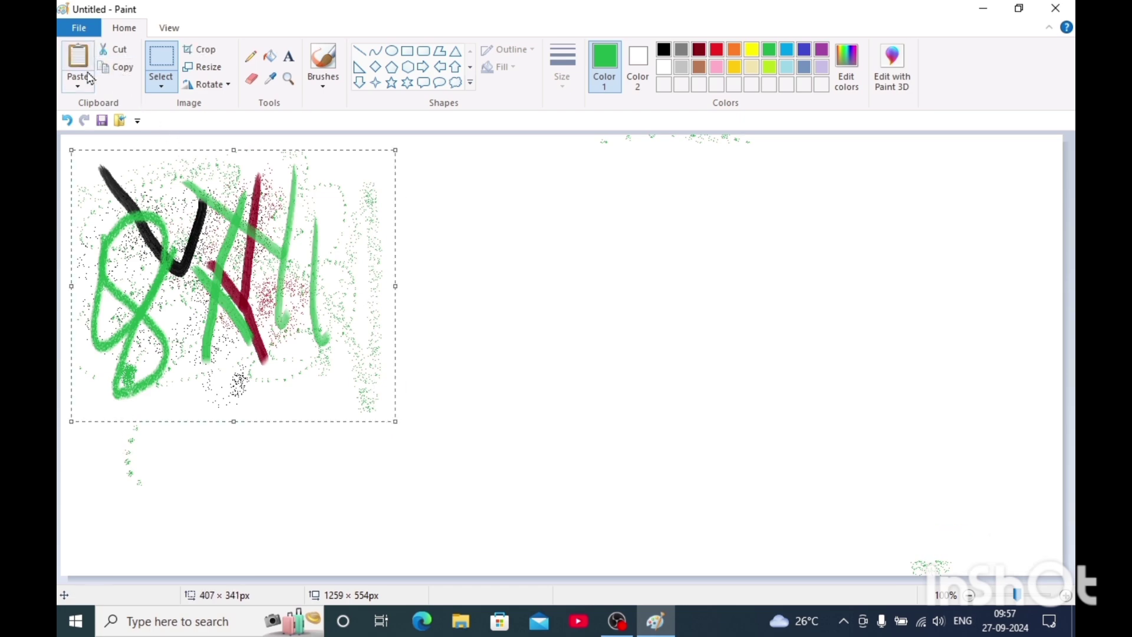
{"action": "left_click", "coordinate": [75, 54]}
{"action": "mouse_move", "coordinate": [172, 239]}
{"action": "left_mouse_down"}
{"action": "mouse_move", "coordinate": [503, 232]}
{"action": "mouse_move", "coordinate": [489, 245]}
{"action": "mouse_move", "coordinate": [496, 276]}
{"action": "mouse_move", "coordinate": [494, 251]}
{"action": "mouse_move", "coordinate": [718, 275]}
{"action": "mouse_move", "coordinate": [492, 261]}
{"action": "mouse_move", "coordinate": [406, 223]}
{"action": "mouse_move", "coordinate": [464, 256]}
{"action": "mouse_move", "coordinate": [502, 248]}
{"action": "mouse_move", "coordinate": [485, 254]}
{"action": "left_mouse_up"}
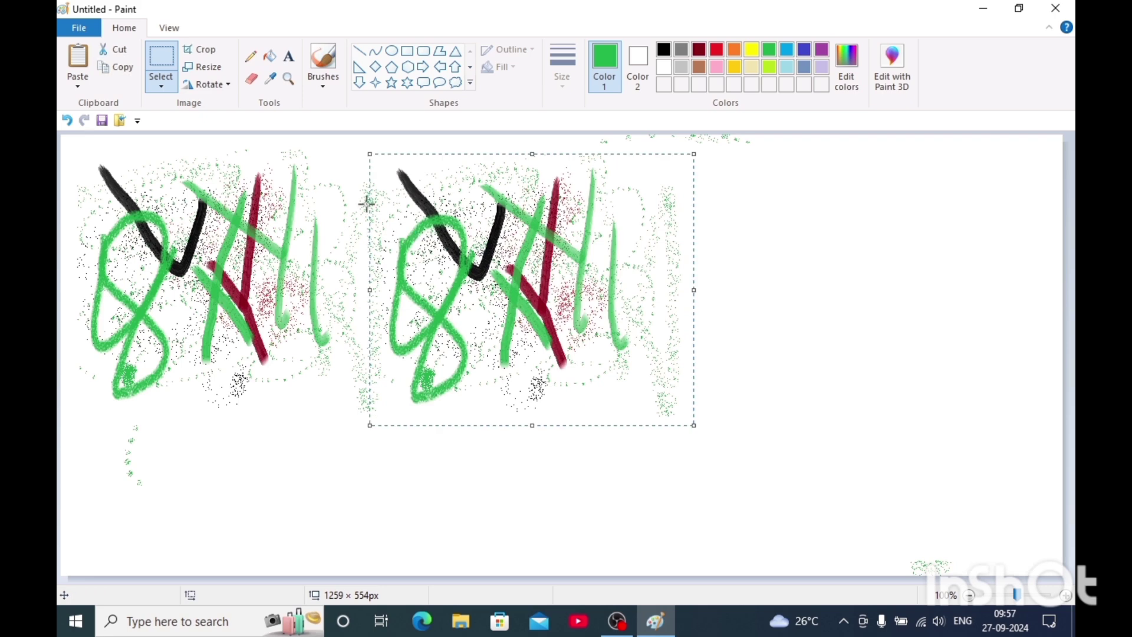
Paste another copy of the drawing, place it right of the second one, and deselect it
{"action": "left_click", "coordinate": [115, 64]}
{"action": "left_click", "coordinate": [78, 59]}
{"action": "left_click_drag", "start_coordinate": [172, 241], "coordinate": [773, 255]}
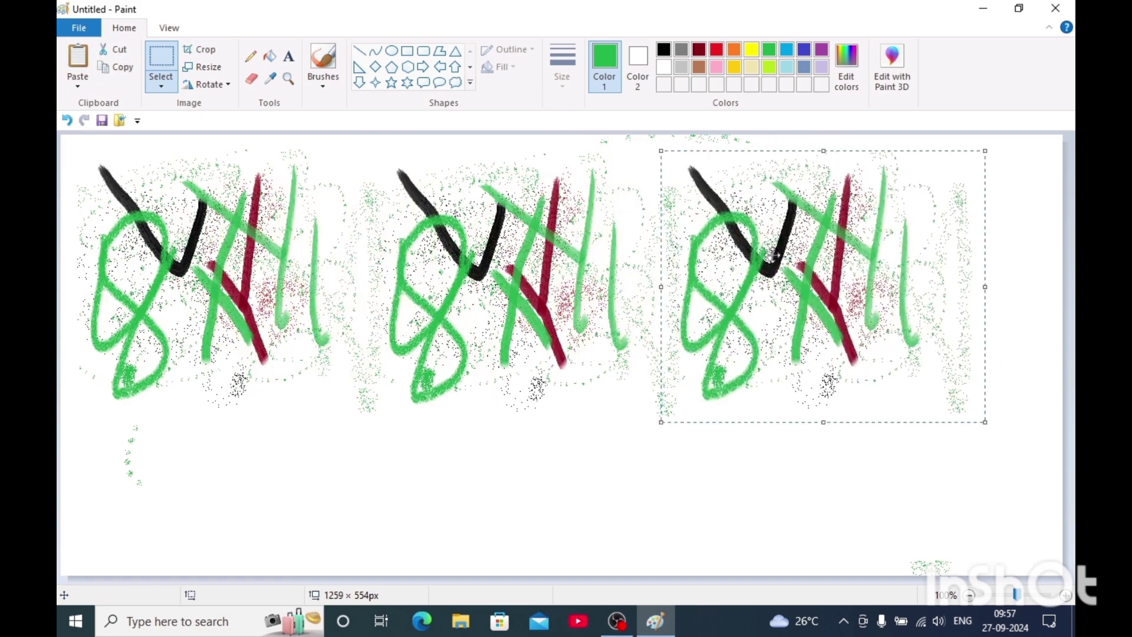
{"action": "left_click", "coordinate": [590, 450]}
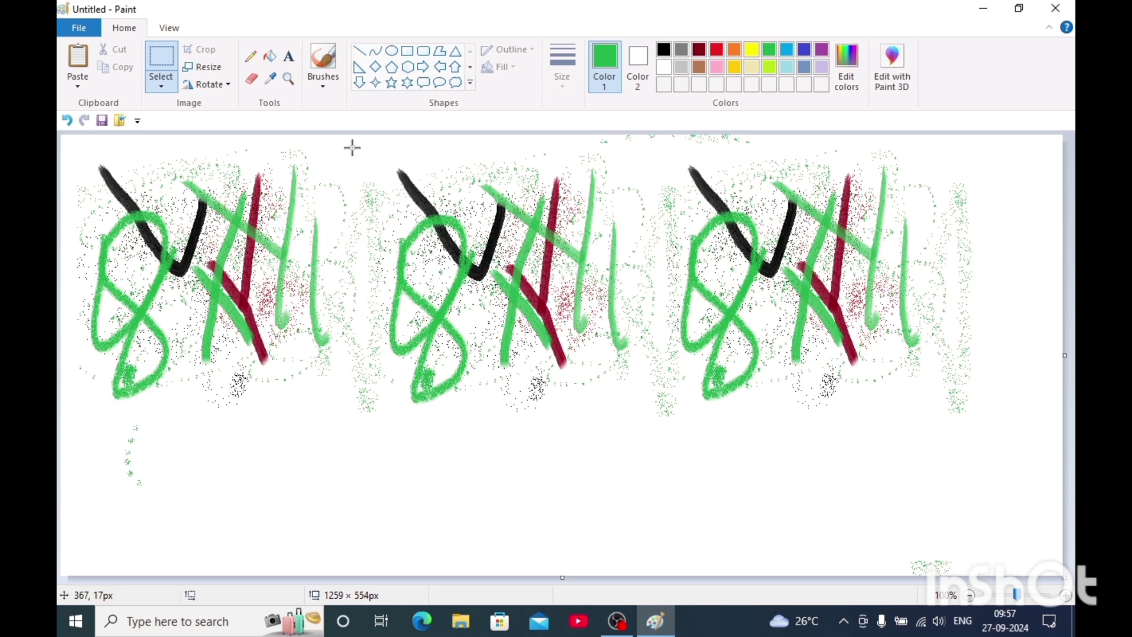
Select the middle drawing, about 395 × 342 px, cut it, and paste it lower between the two outer drawings
{"action": "mouse_move", "coordinate": [352, 148]}
{"action": "left_mouse_down"}
{"action": "mouse_move", "coordinate": [621, 354]}
{"action": "mouse_move", "coordinate": [658, 425]}
{"action": "mouse_move", "coordinate": [666, 420]}
{"action": "left_mouse_up"}
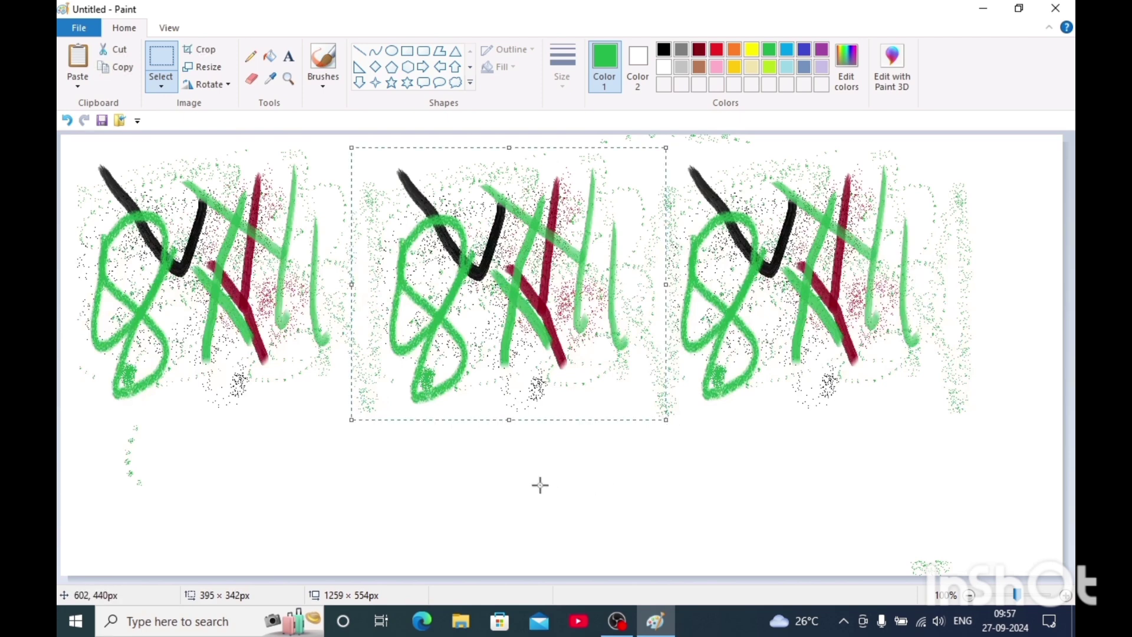
{"action": "left_click", "coordinate": [162, 87]}
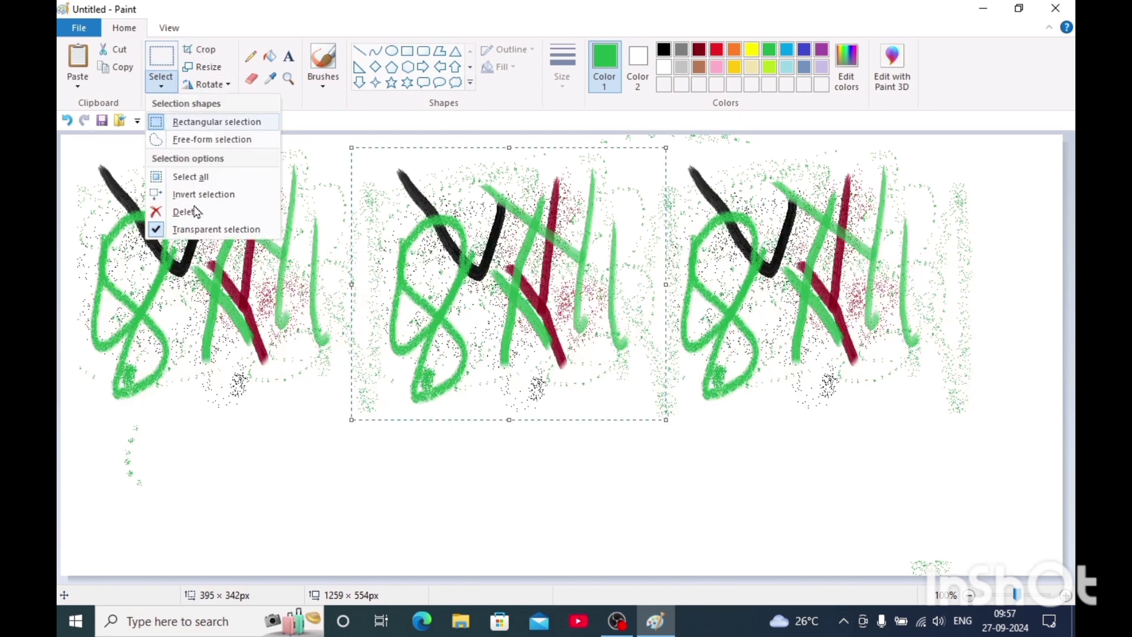
{"action": "left_click", "coordinate": [446, 244]}
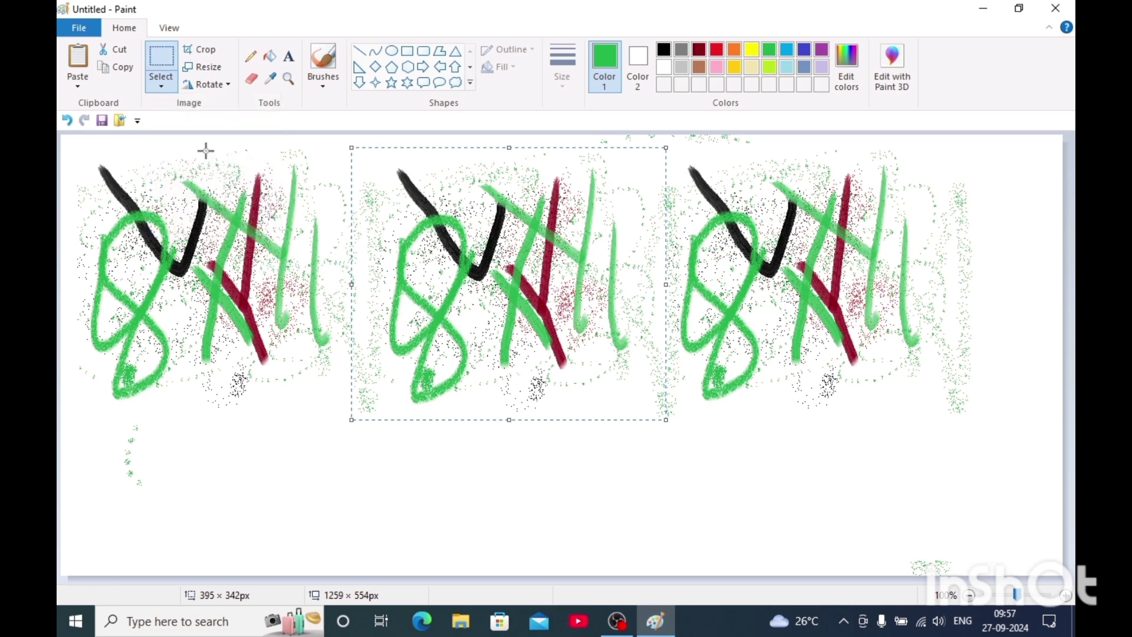
{"action": "left_click", "coordinate": [114, 50]}
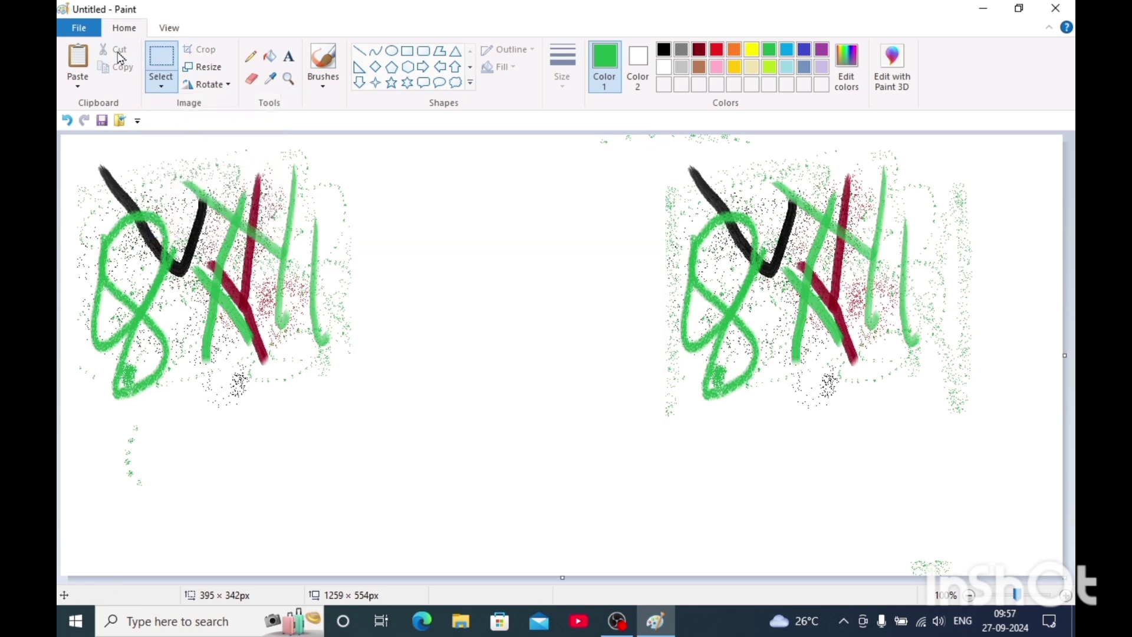
{"action": "left_click", "coordinate": [77, 59]}
{"action": "mouse_move", "coordinate": [192, 194]}
{"action": "left_mouse_down"}
{"action": "mouse_move", "coordinate": [332, 321]}
{"action": "mouse_move", "coordinate": [483, 434]}
{"action": "mouse_move", "coordinate": [493, 369]}
{"action": "mouse_move", "coordinate": [482, 345]}
{"action": "left_mouse_up"}
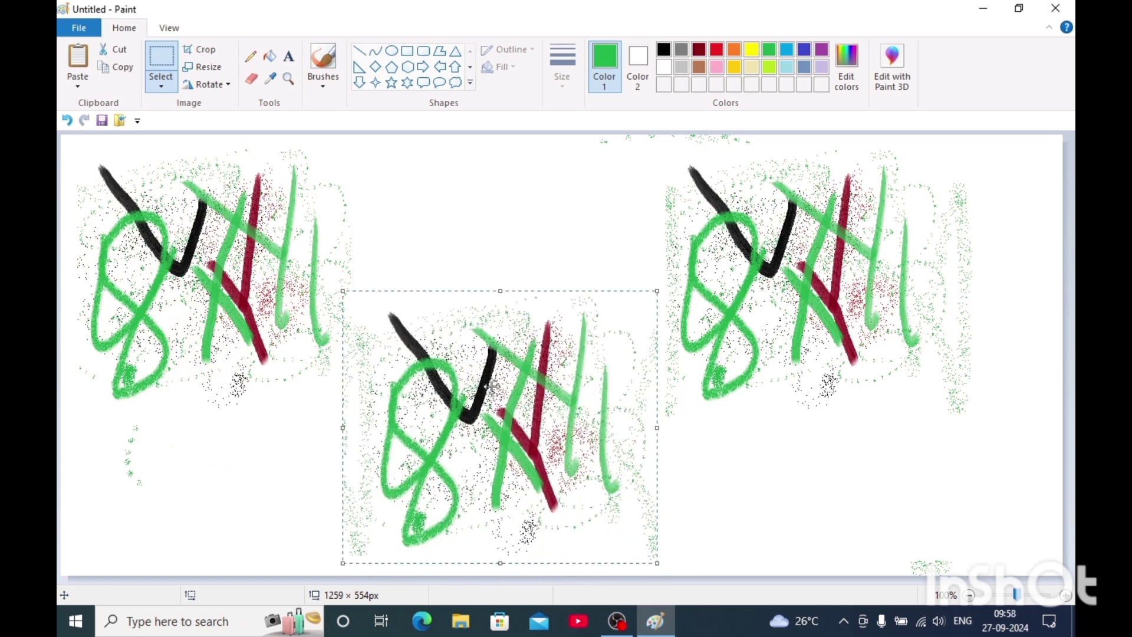
{"action": "mouse_move", "coordinate": [493, 387]}
{"action": "left_mouse_down"}
{"action": "mouse_move", "coordinate": [495, 227]}
{"action": "mouse_move", "coordinate": [489, 422]}
{"action": "mouse_move", "coordinate": [497, 392]}
{"action": "left_mouse_up"}
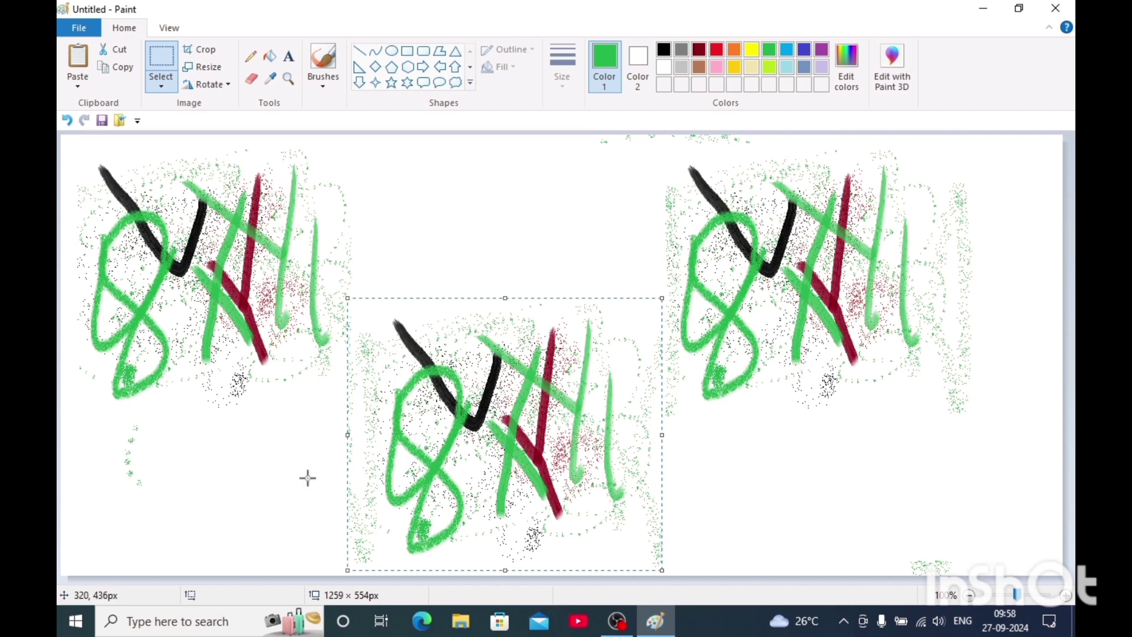
{"action": "left_click", "coordinate": [268, 455]}
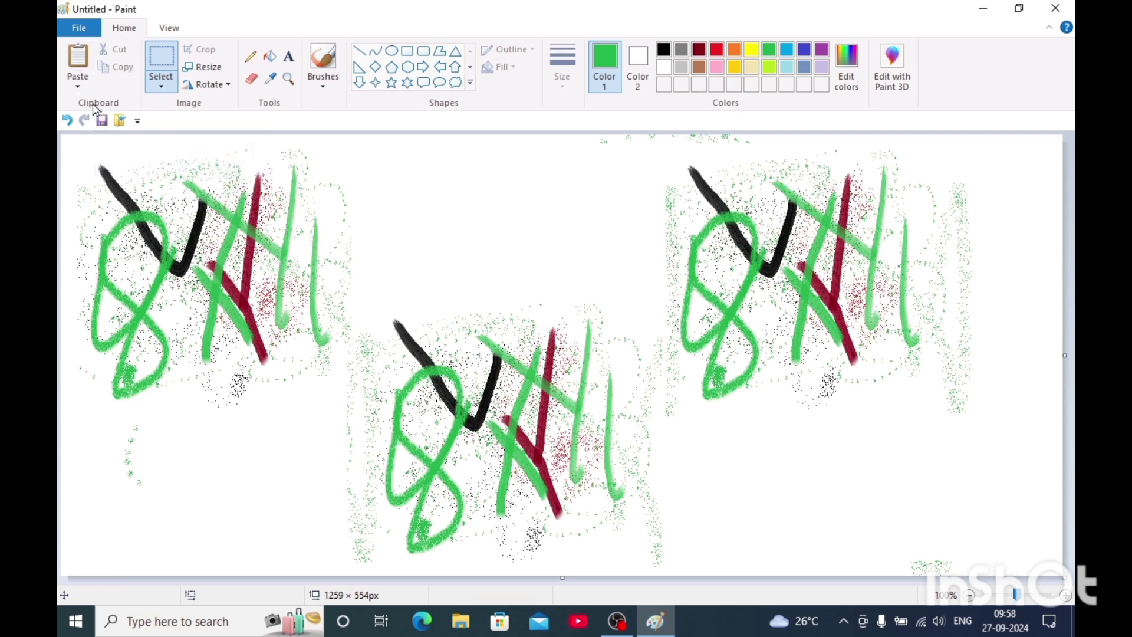
Select everything on the canvas and delete it
{"action": "left_click", "coordinate": [76, 90]}
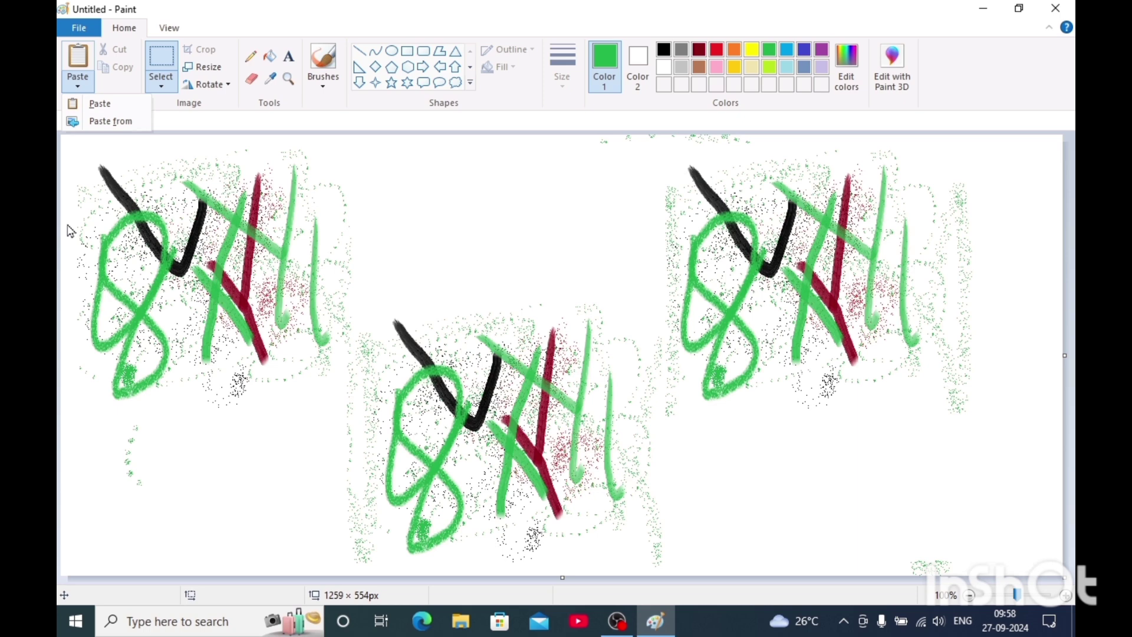
{"action": "left_click", "coordinate": [81, 93]}
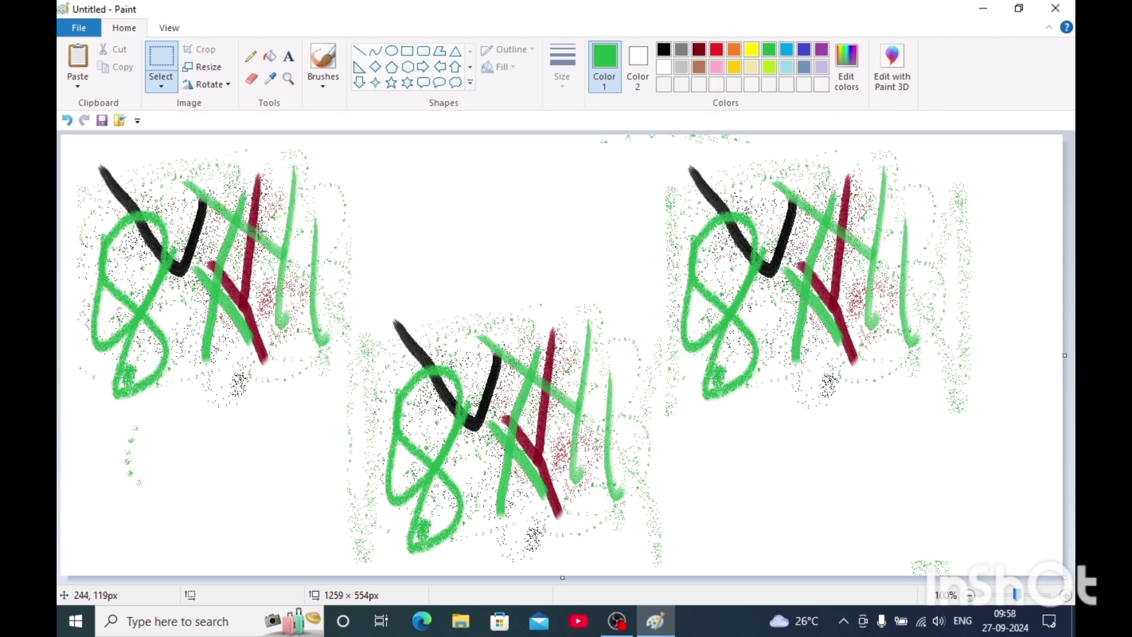
{"action": "key", "text": "ctrl+a"}
{"action": "key", "text": "Delete"}
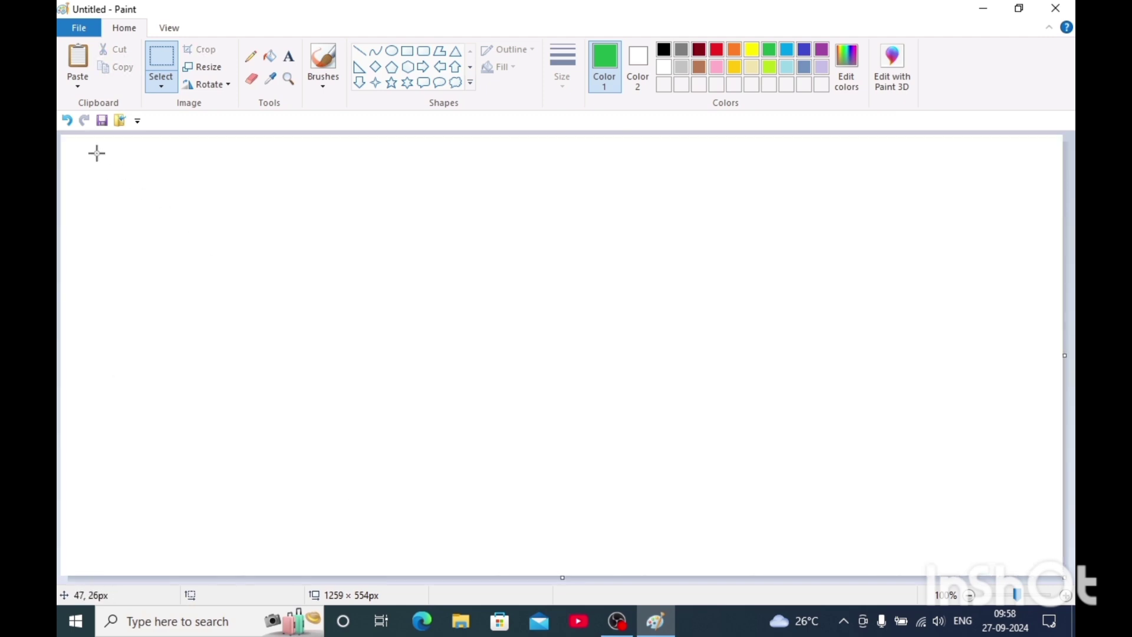
Start pasting a picture from a file and browse to the flower folder under sft > photo on Local Disk (E:)
{"action": "left_click", "coordinate": [78, 86]}
{"action": "left_click", "coordinate": [103, 122]}
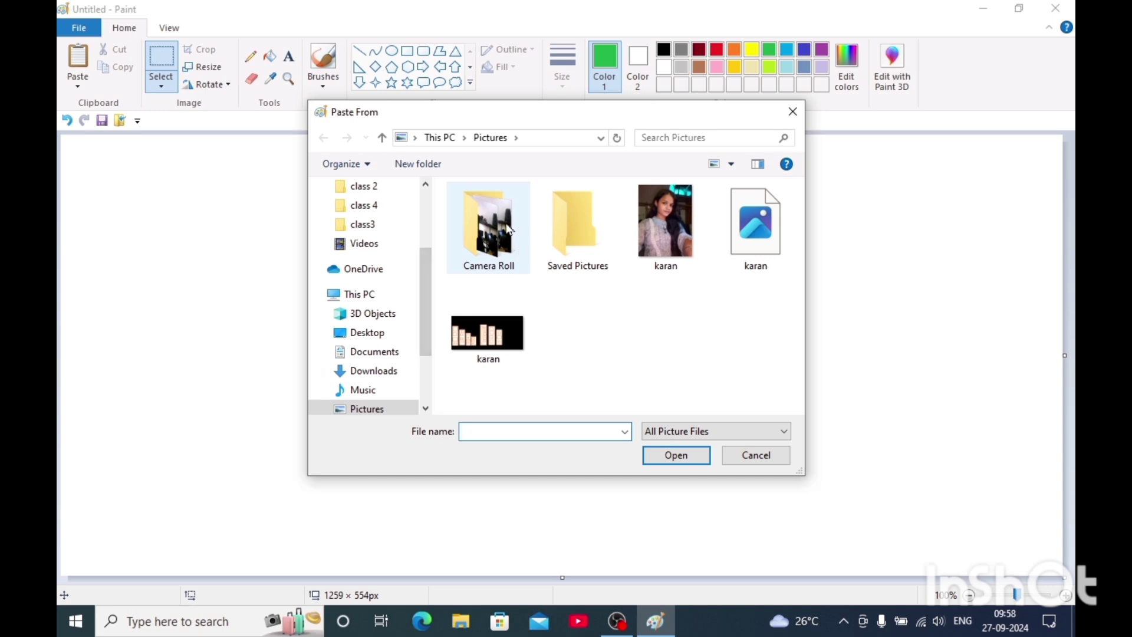
{"action": "left_click", "coordinate": [508, 229]}
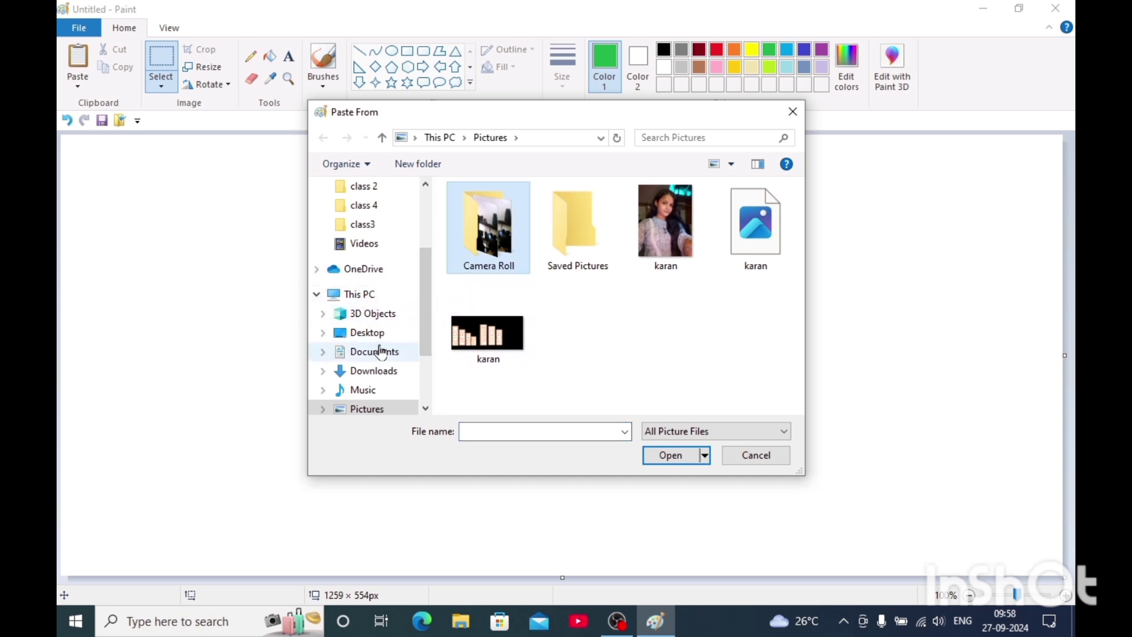
{"action": "left_click", "coordinate": [396, 296]}
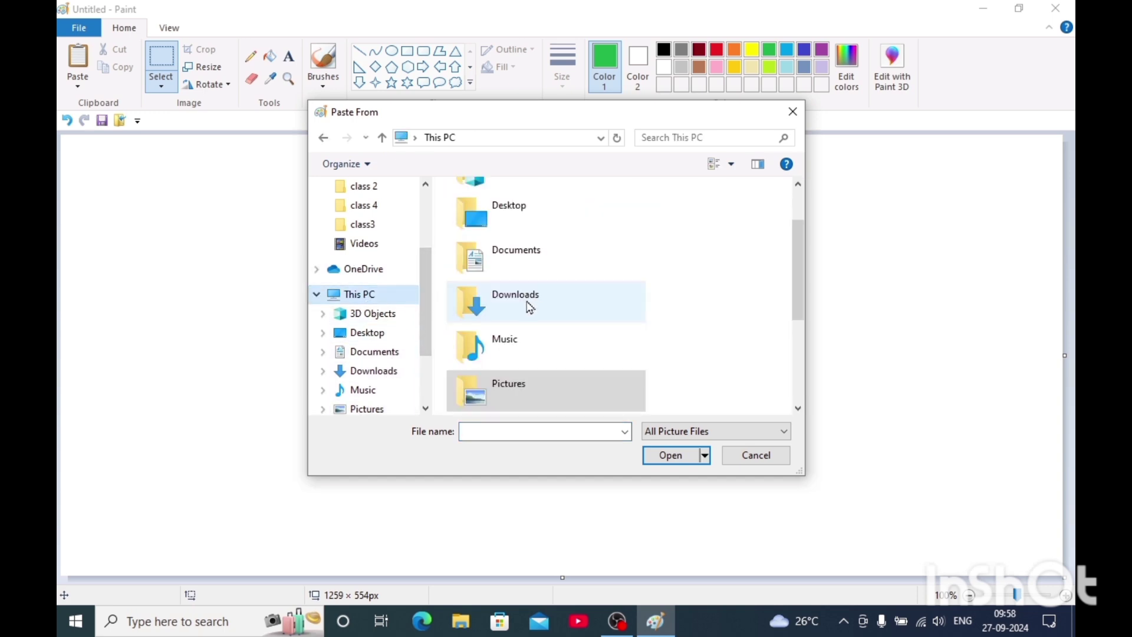
{"action": "scroll", "coordinate": [529, 307], "scroll_direction": "down", "scroll_amount": 5}
{"action": "double_click", "coordinate": [580, 358]}
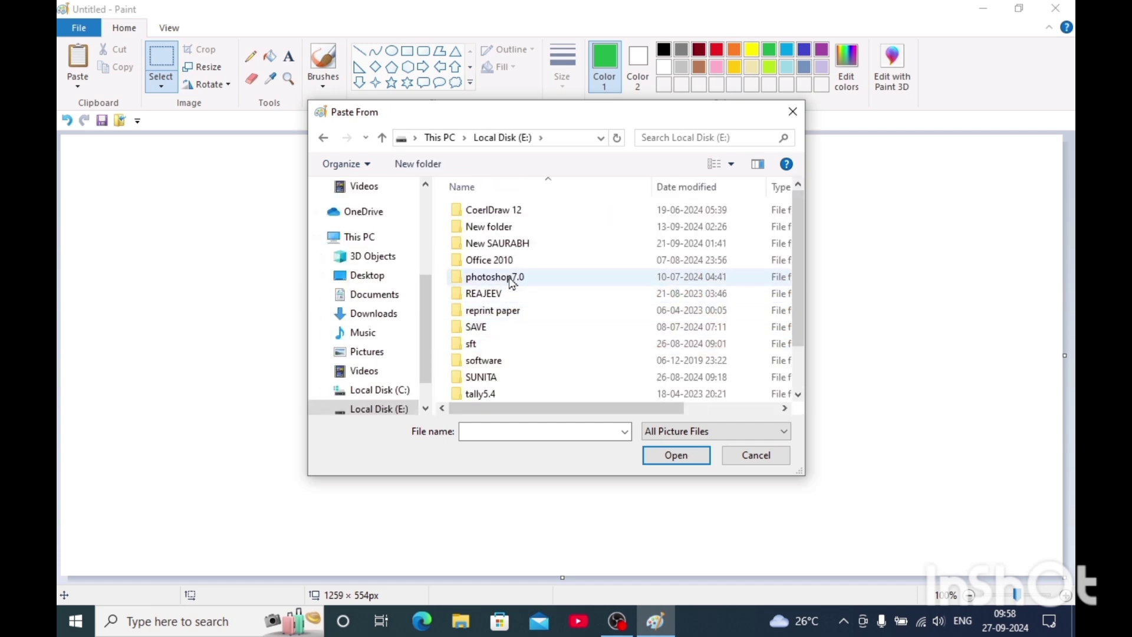
{"action": "double_click", "coordinate": [492, 344]}
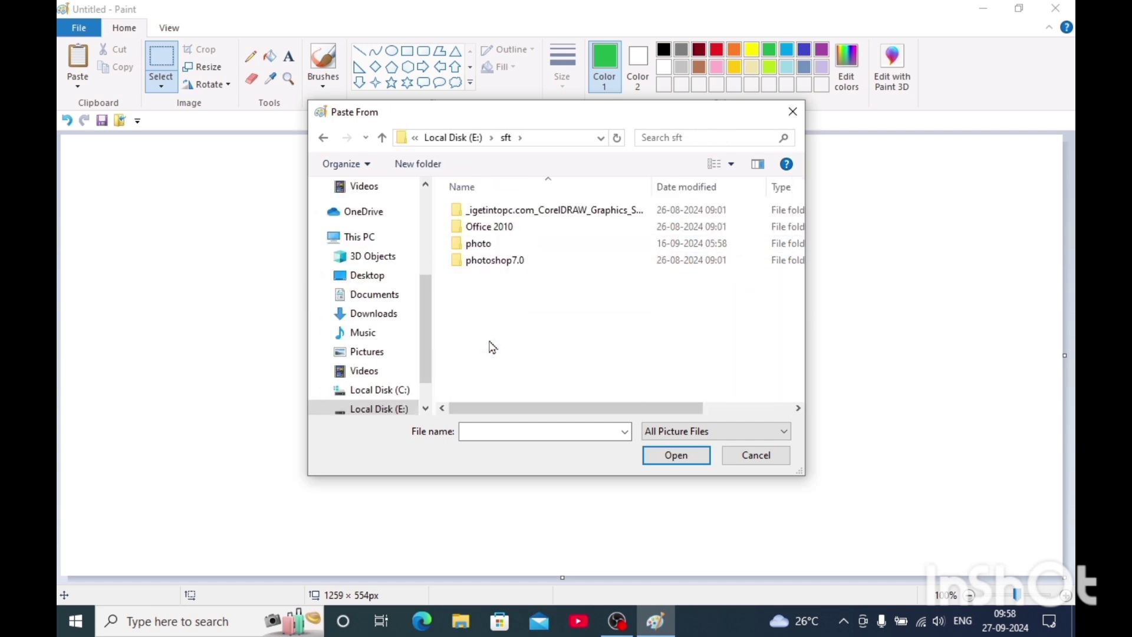
{"action": "double_click", "coordinate": [493, 246]}
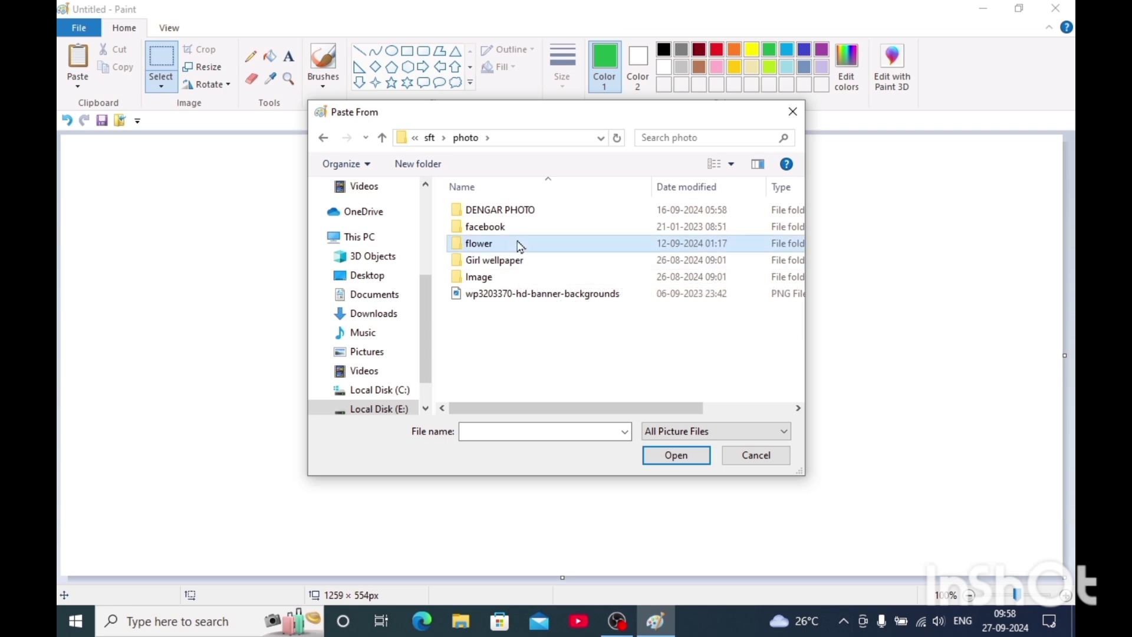
{"action": "double_click", "coordinate": [520, 246]}
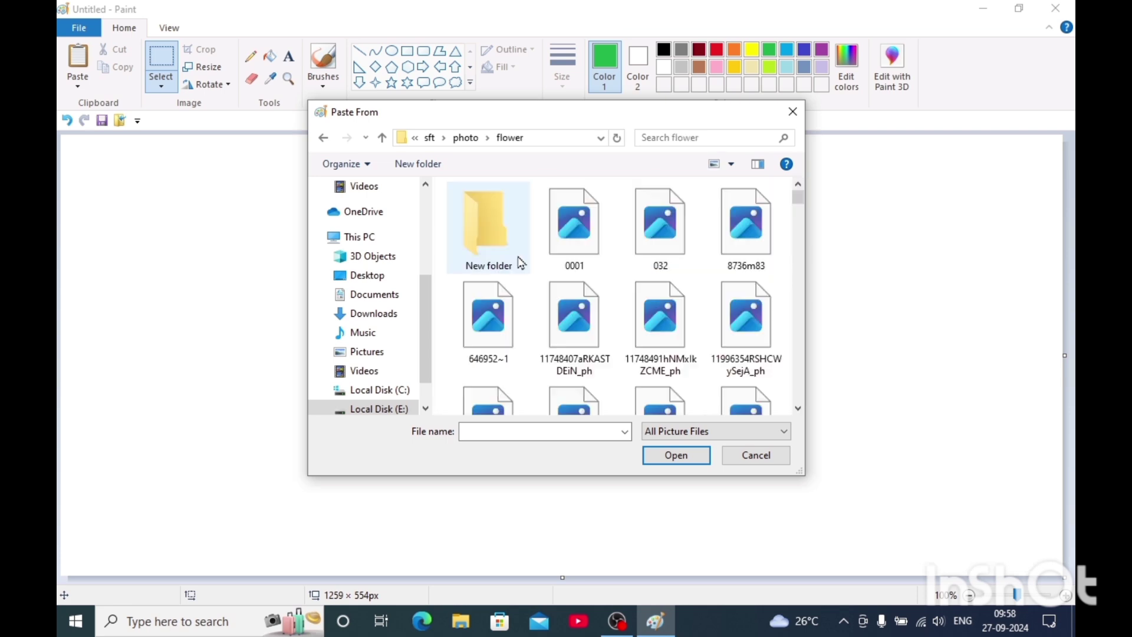
Insert the tulip picture 11748491hNMxIkZCME_ph and shift it slightly on the canvas
{"action": "left_click", "coordinate": [669, 315]}
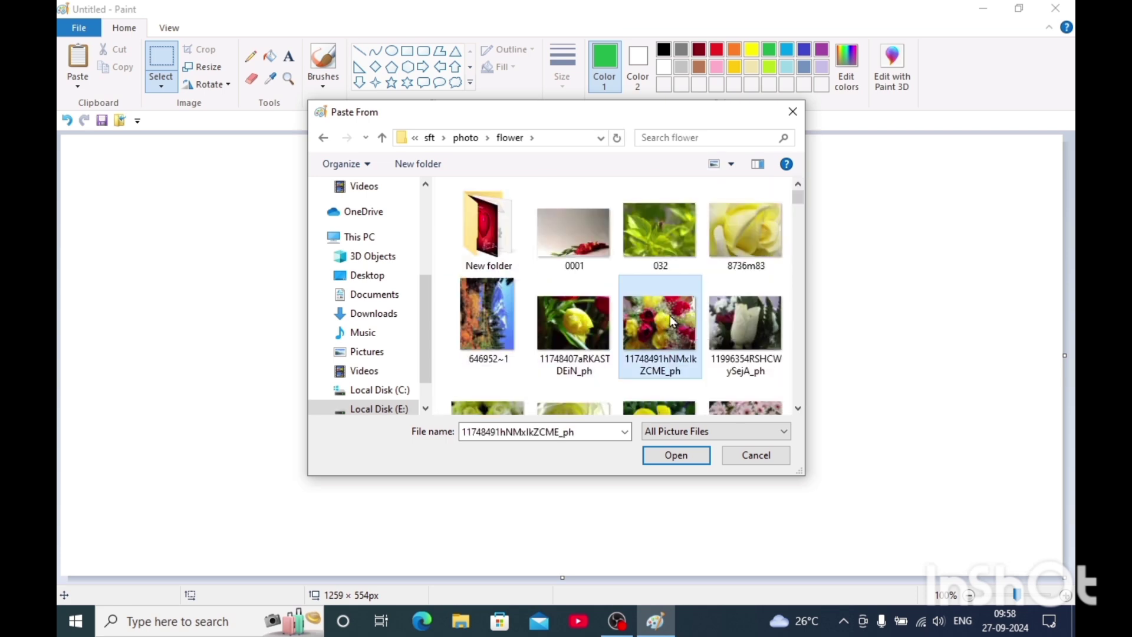
{"action": "left_click", "coordinate": [684, 458]}
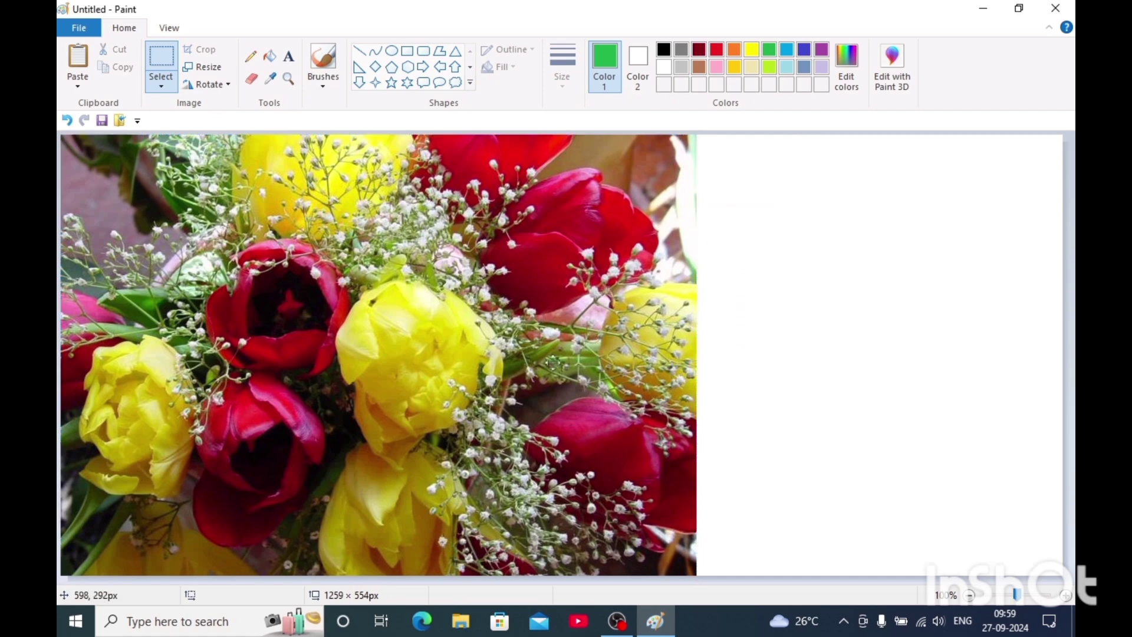
{"action": "left_click_drag", "start_coordinate": [552, 362], "coordinate": [512, 342]}
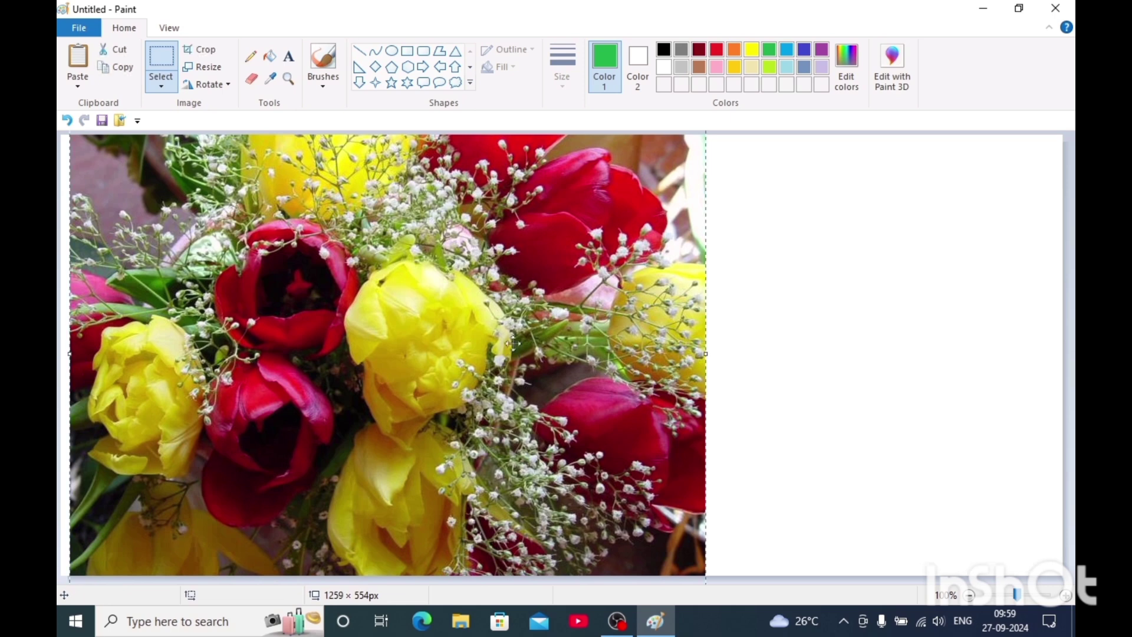
Deselect the picture and add black text reading STUDYWITHCS in a box about 675 × 170 px over the tulips
{"action": "left_click", "coordinate": [793, 372]}
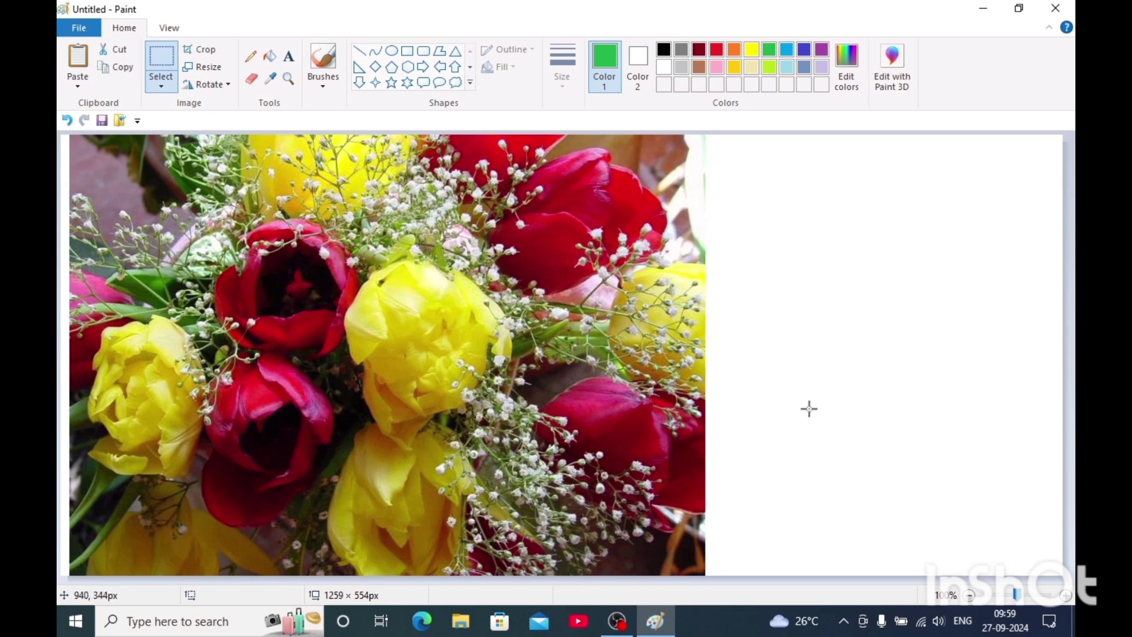
{"action": "left_click", "coordinate": [288, 56]}
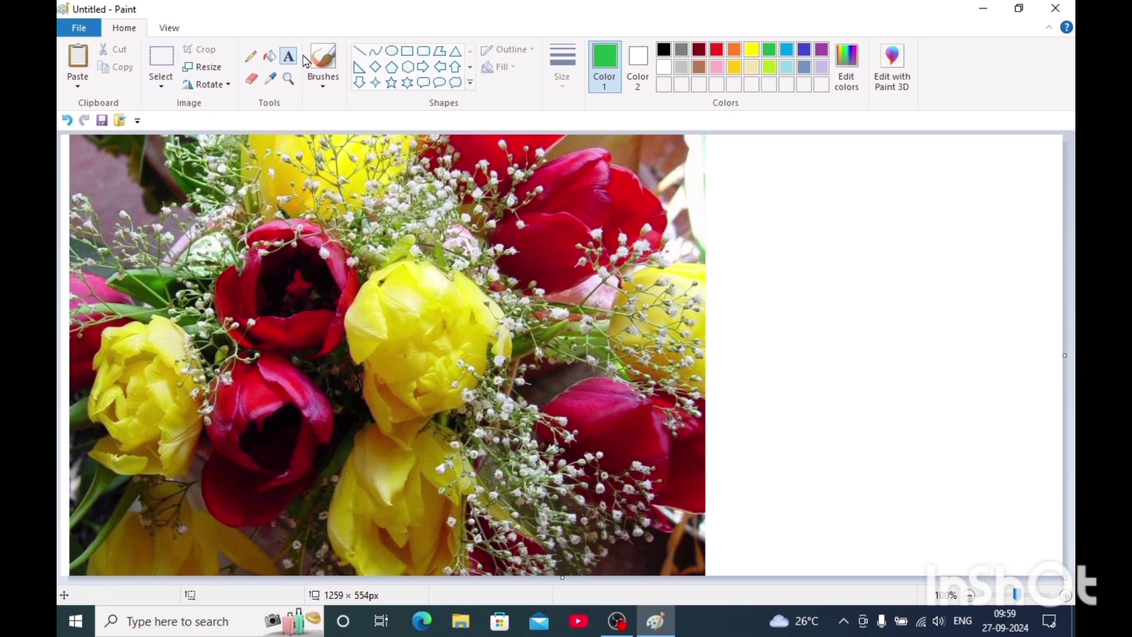
{"action": "left_click", "coordinate": [663, 49]}
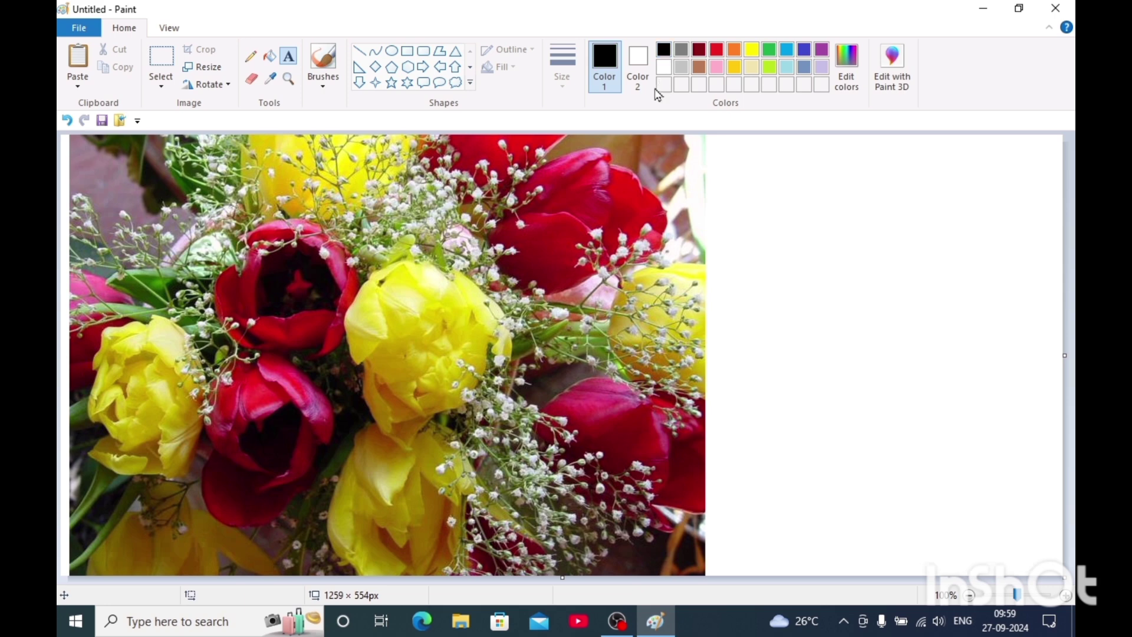
{"action": "left_click_drag", "start_coordinate": [137, 222], "coordinate": [675, 357]}
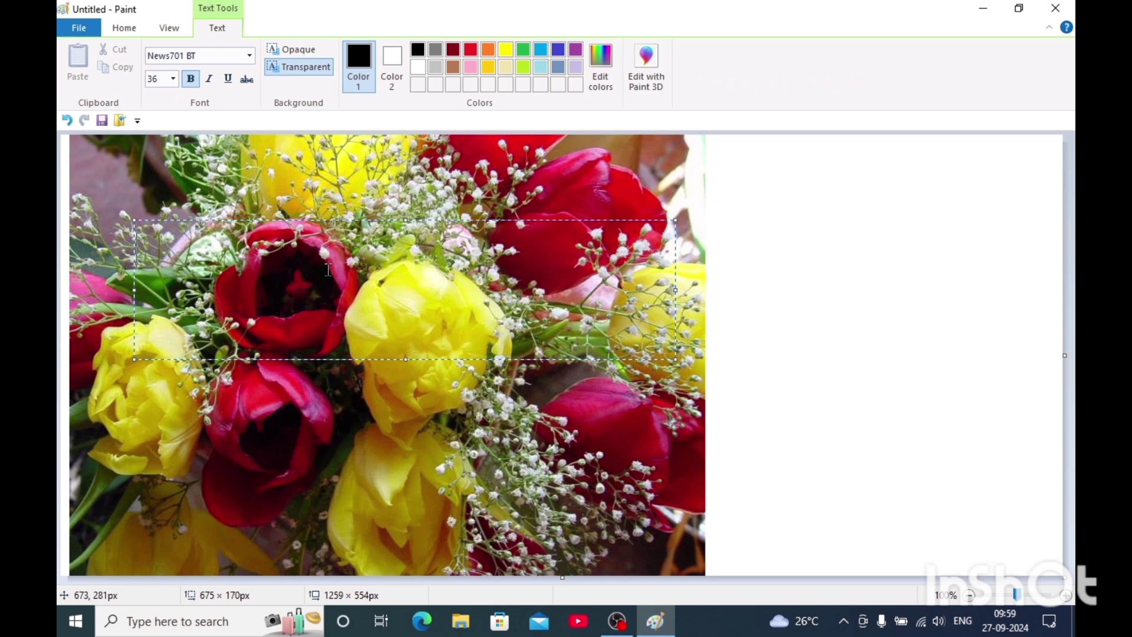
{"action": "type", "text": "STUDYWIT"}
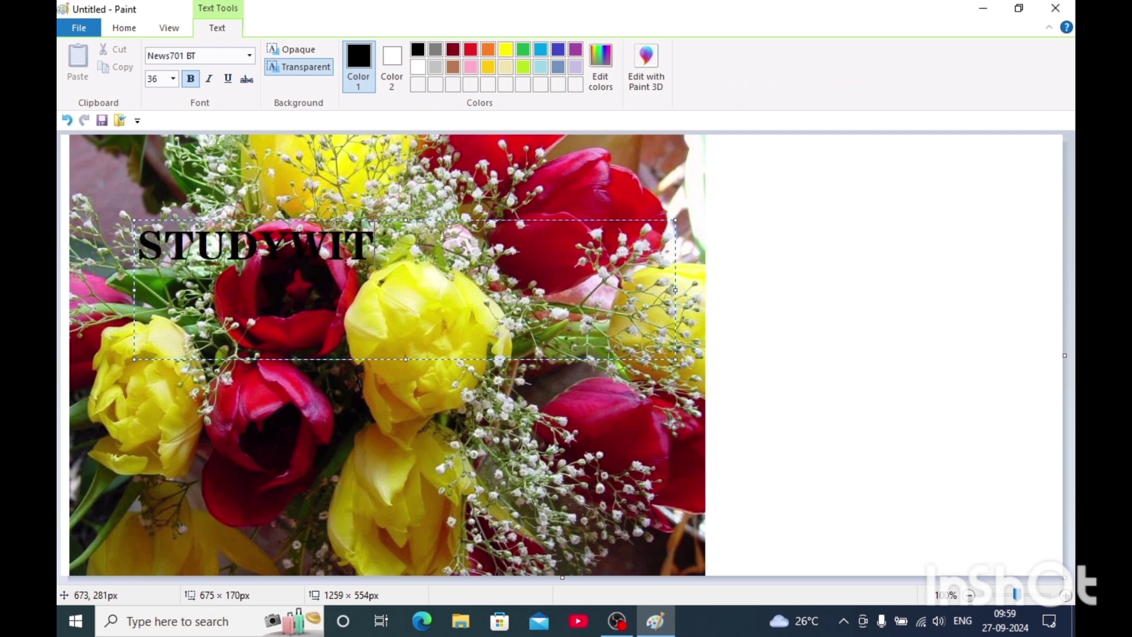
{"action": "type", "text": "HCS"}
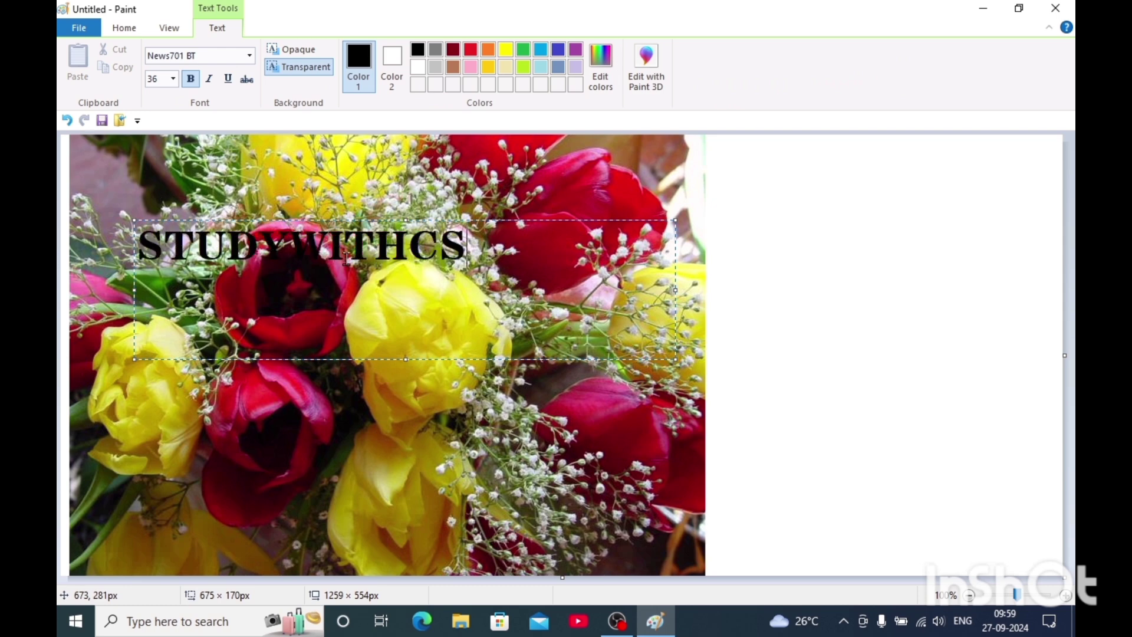
Format the STUDYWITHCS text as bold News701 BT, size 72, and enlarge its text box to about 705 × 313 px
{"action": "left_click_drag", "start_coordinate": [472, 241], "coordinate": [151, 240]}
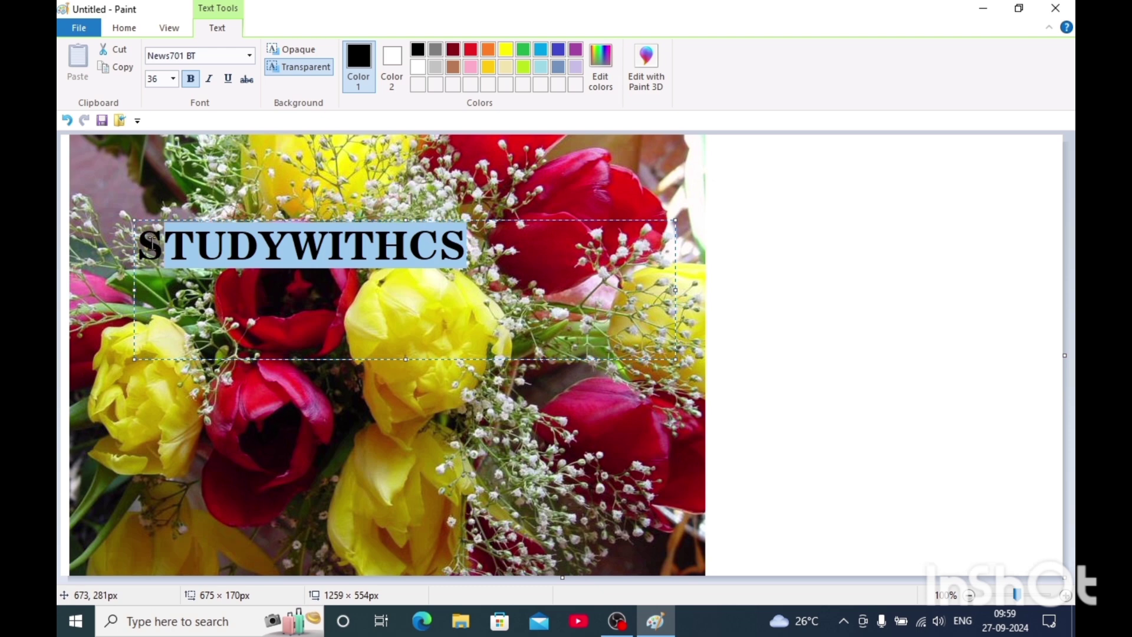
{"action": "left_click_drag", "start_coordinate": [485, 238], "coordinate": [137, 242]}
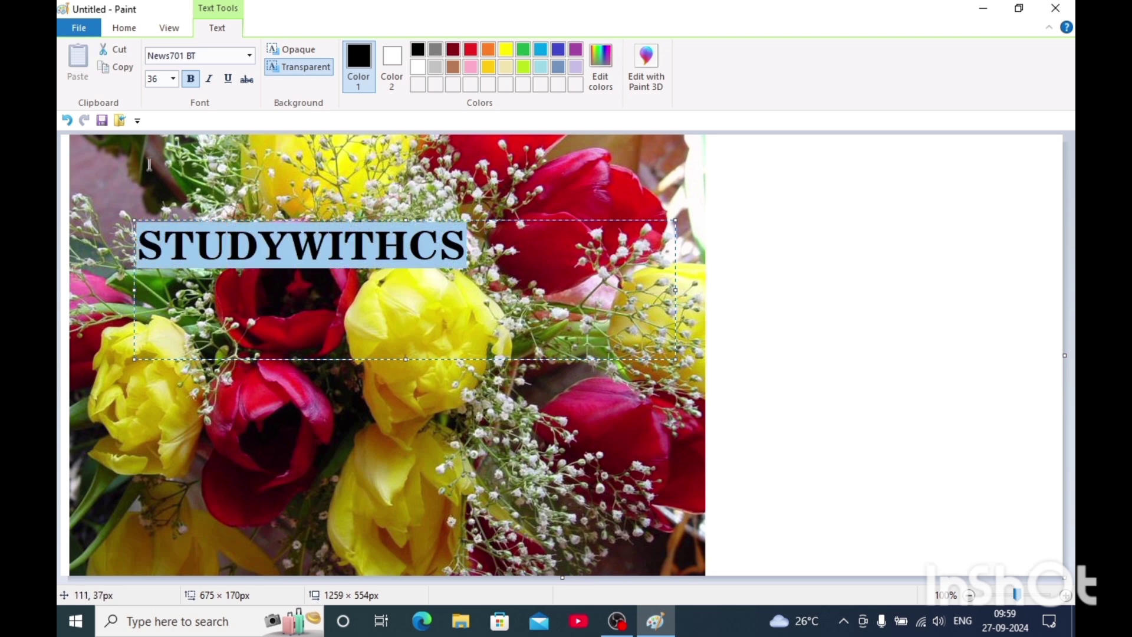
{"action": "left_click", "coordinate": [250, 55]}
{"action": "scroll", "coordinate": [177, 266], "scroll_direction": "down", "scroll_amount": 5}
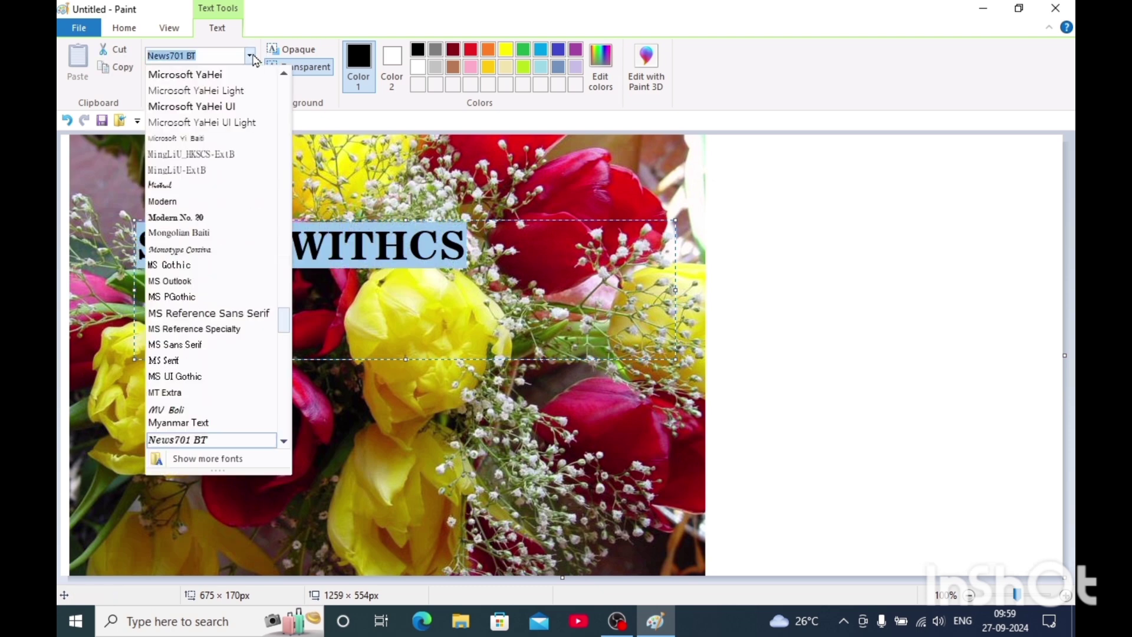
{"action": "left_click", "coordinate": [177, 438]}
{"action": "left_click", "coordinate": [190, 83]}
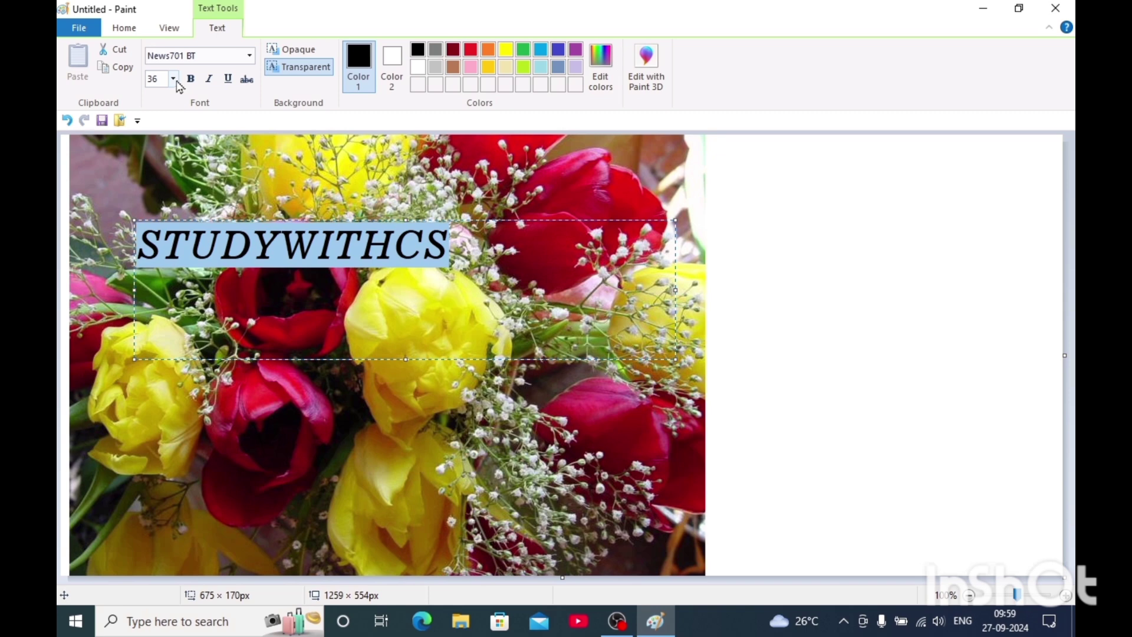
{"action": "left_click", "coordinate": [189, 81]}
{"action": "left_click", "coordinate": [174, 79]}
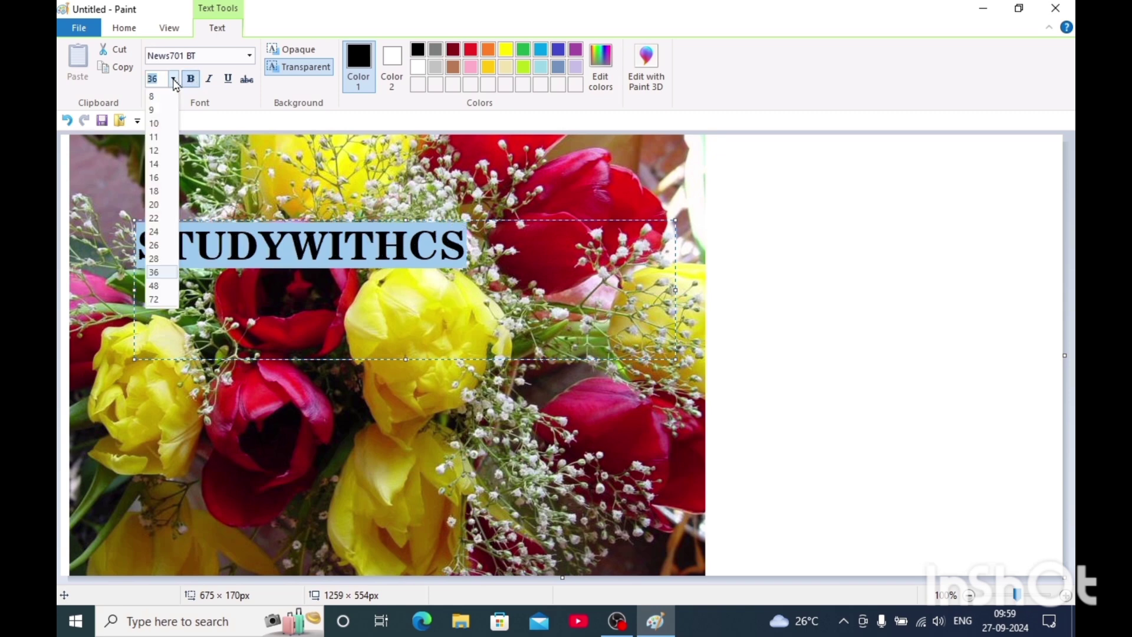
{"action": "left_click", "coordinate": [158, 300]}
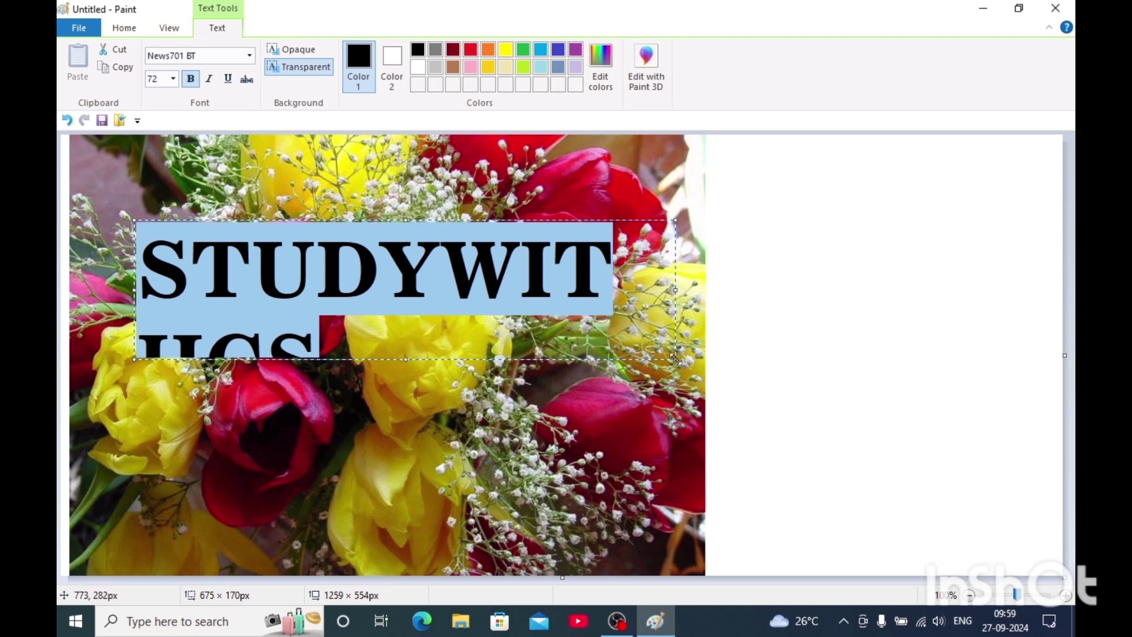
{"action": "left_click_drag", "start_coordinate": [675, 358], "coordinate": [690, 464]}
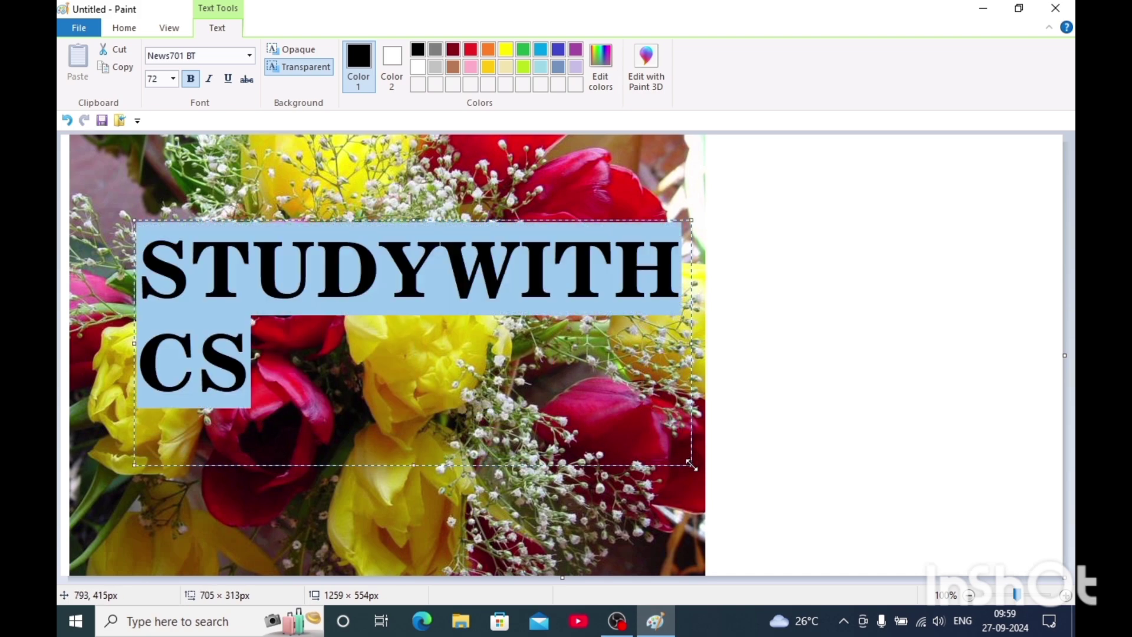
Recolour the whole STUDYWITHCS text green
{"action": "left_click", "coordinate": [623, 397]}
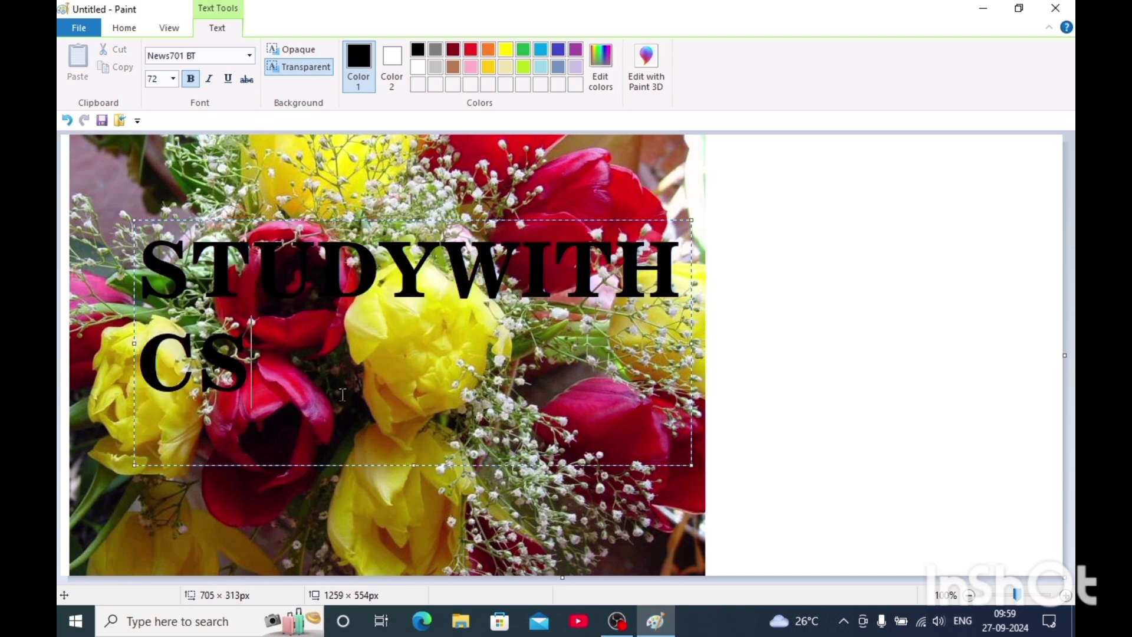
{"action": "left_click_drag", "start_coordinate": [252, 377], "coordinate": [231, 298]}
{"action": "left_click_drag", "start_coordinate": [243, 260], "coordinate": [145, 265]}
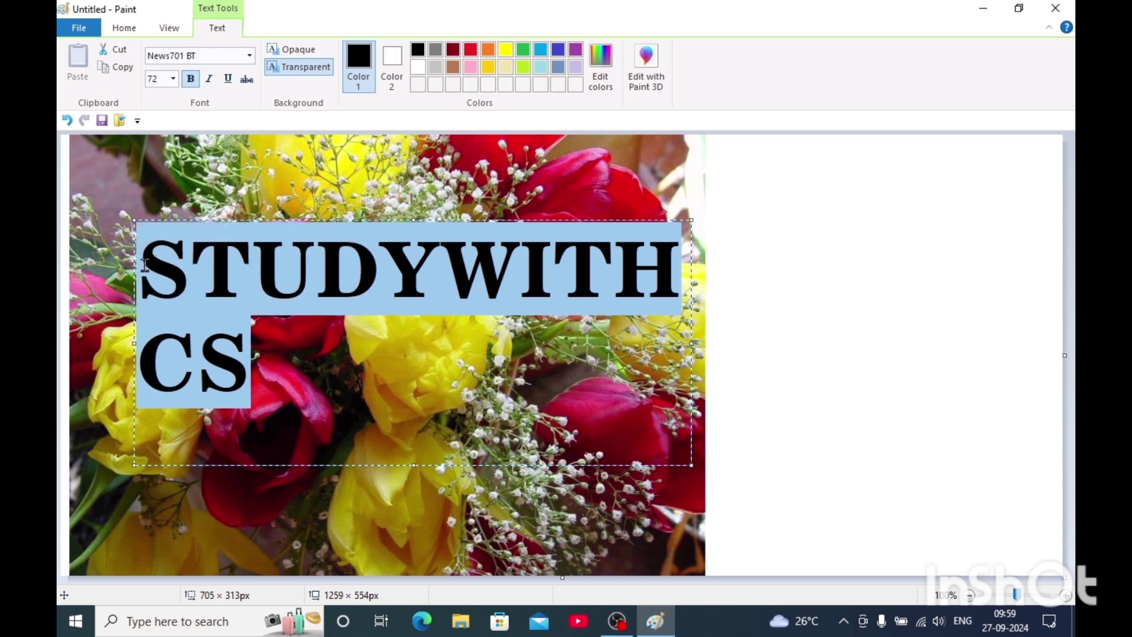
{"action": "left_click", "coordinate": [523, 52]}
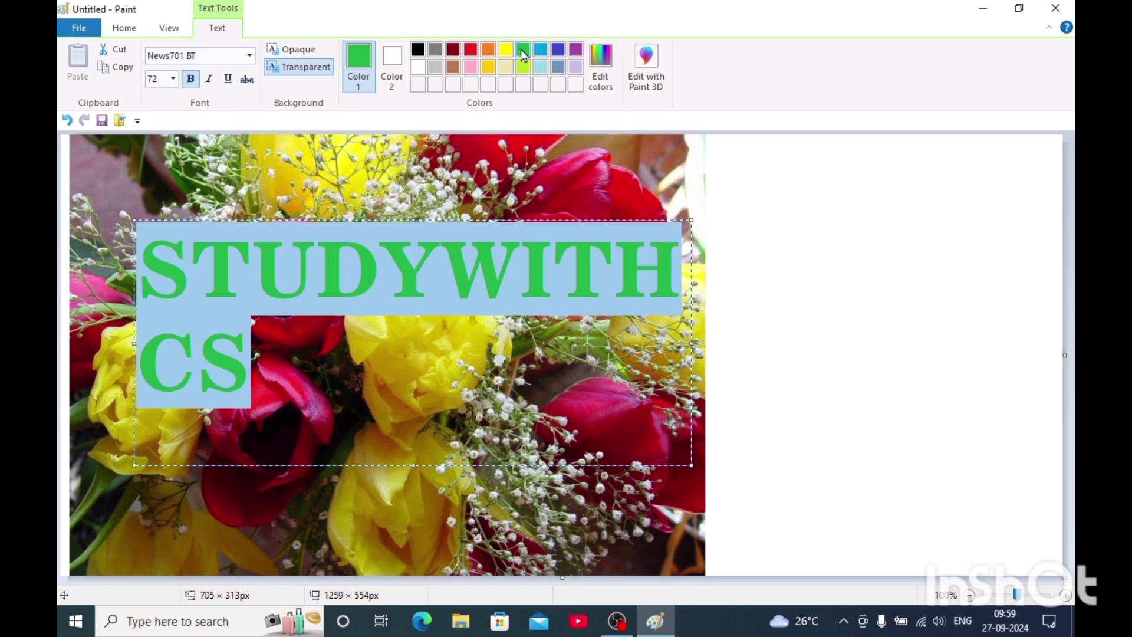
{"action": "left_click", "coordinate": [387, 280]}
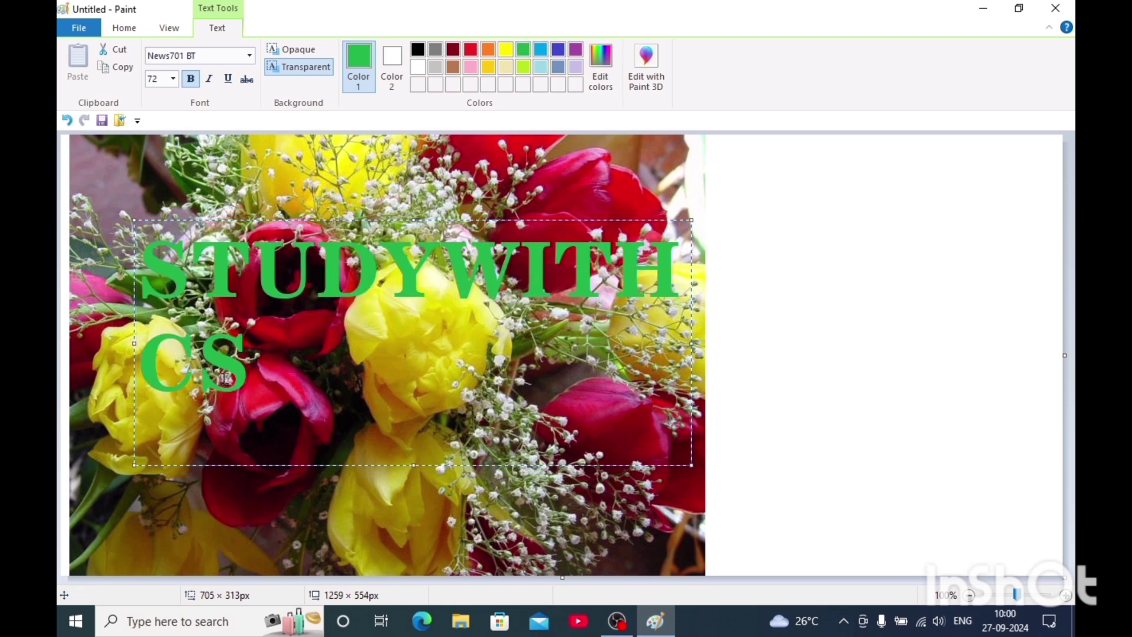
Recolour the whole STUDYWITHCS text black and finish the text editing so it is placed on the picture
{"action": "left_click_drag", "start_coordinate": [250, 380], "coordinate": [142, 265]}
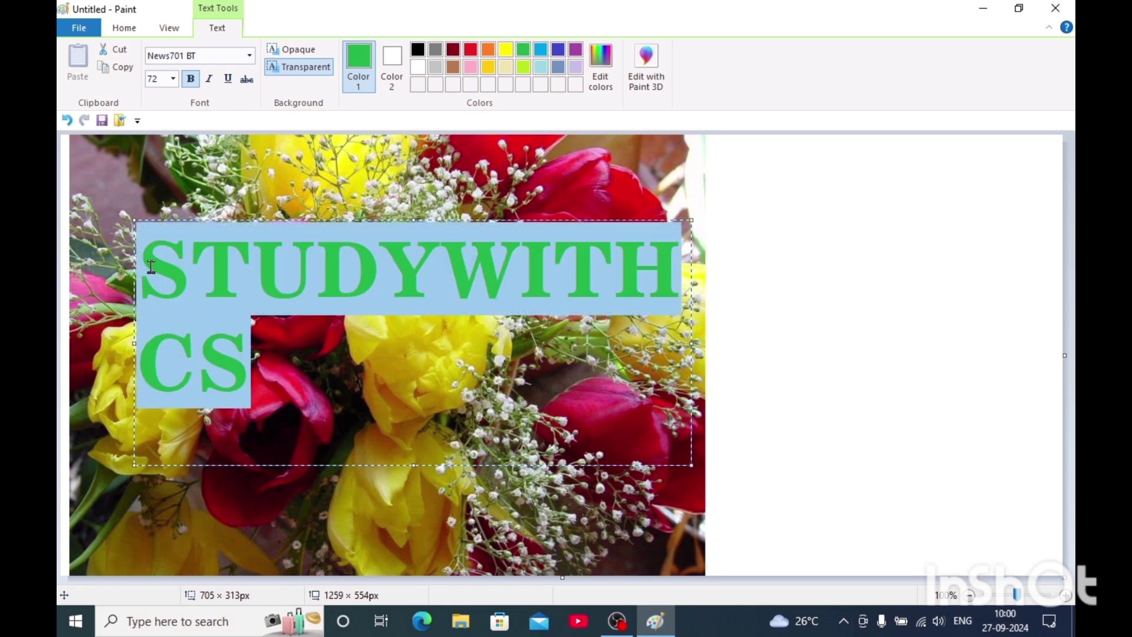
{"action": "left_click", "coordinate": [417, 49]}
{"action": "left_click", "coordinate": [353, 154]}
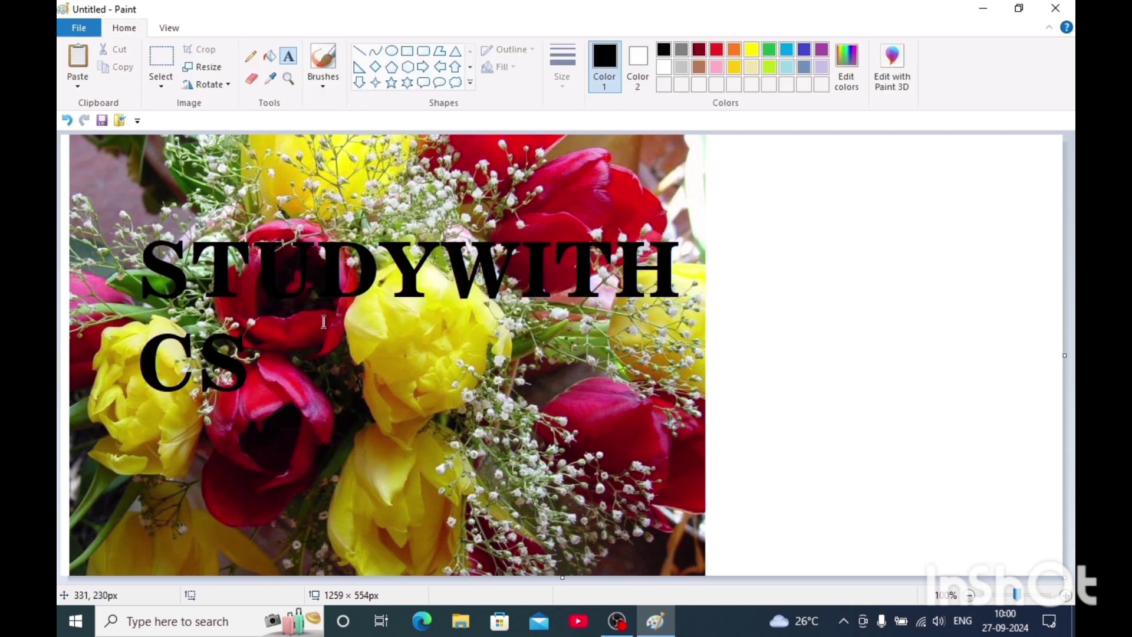
{"action": "left_click", "coordinate": [313, 353]}
{"action": "left_click", "coordinate": [181, 401]}
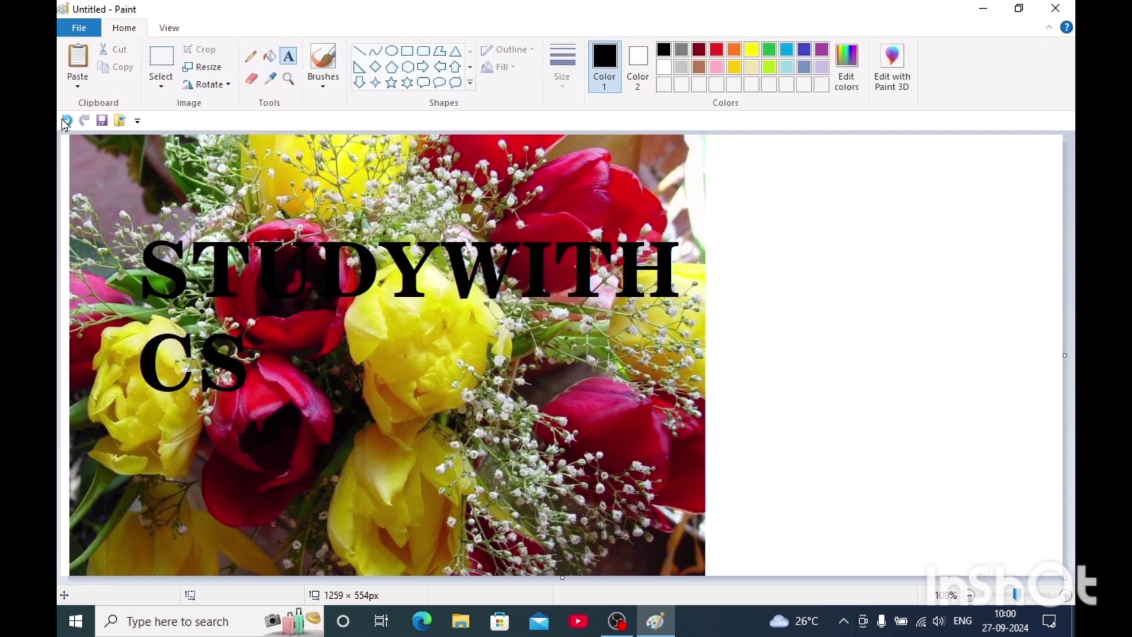